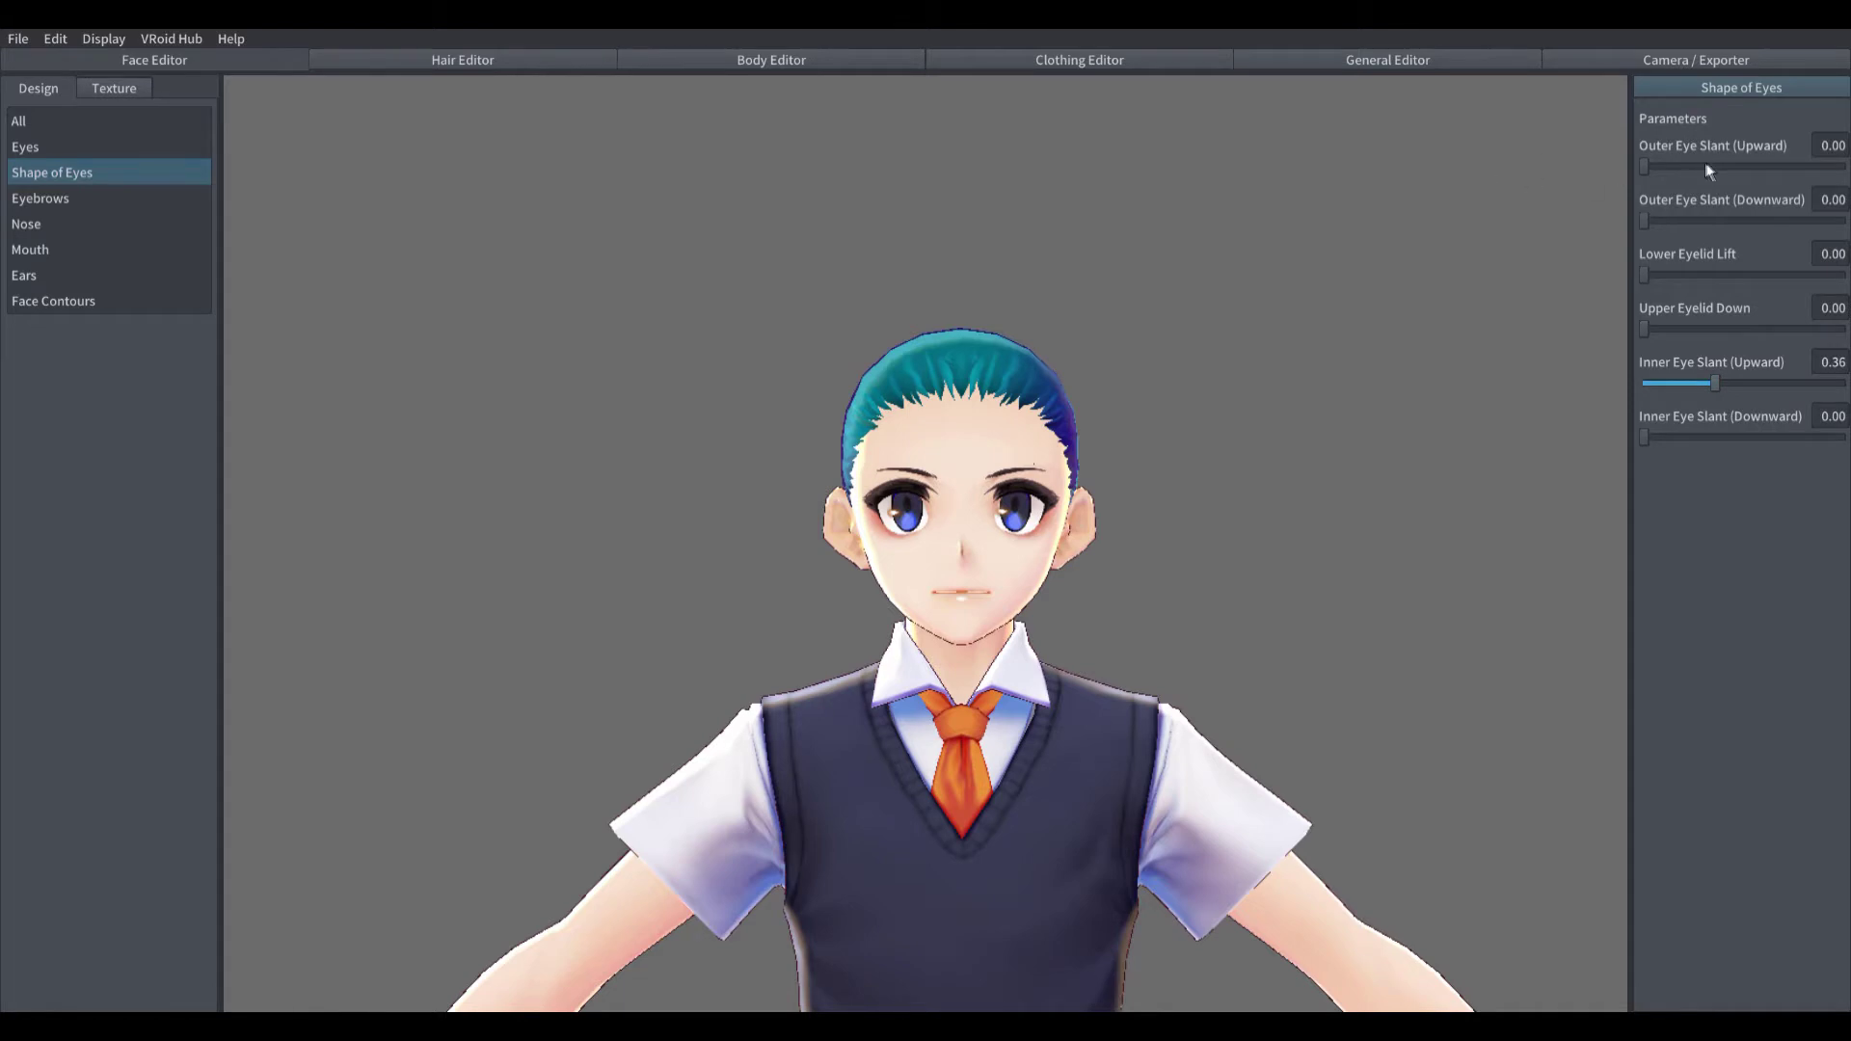
# Step: Set the Outer Eye Slant (Downward) to 0.95 for the character's eyes
pyautogui.moveTo(1703, 222); pyautogui.dragTo(1820, 222)
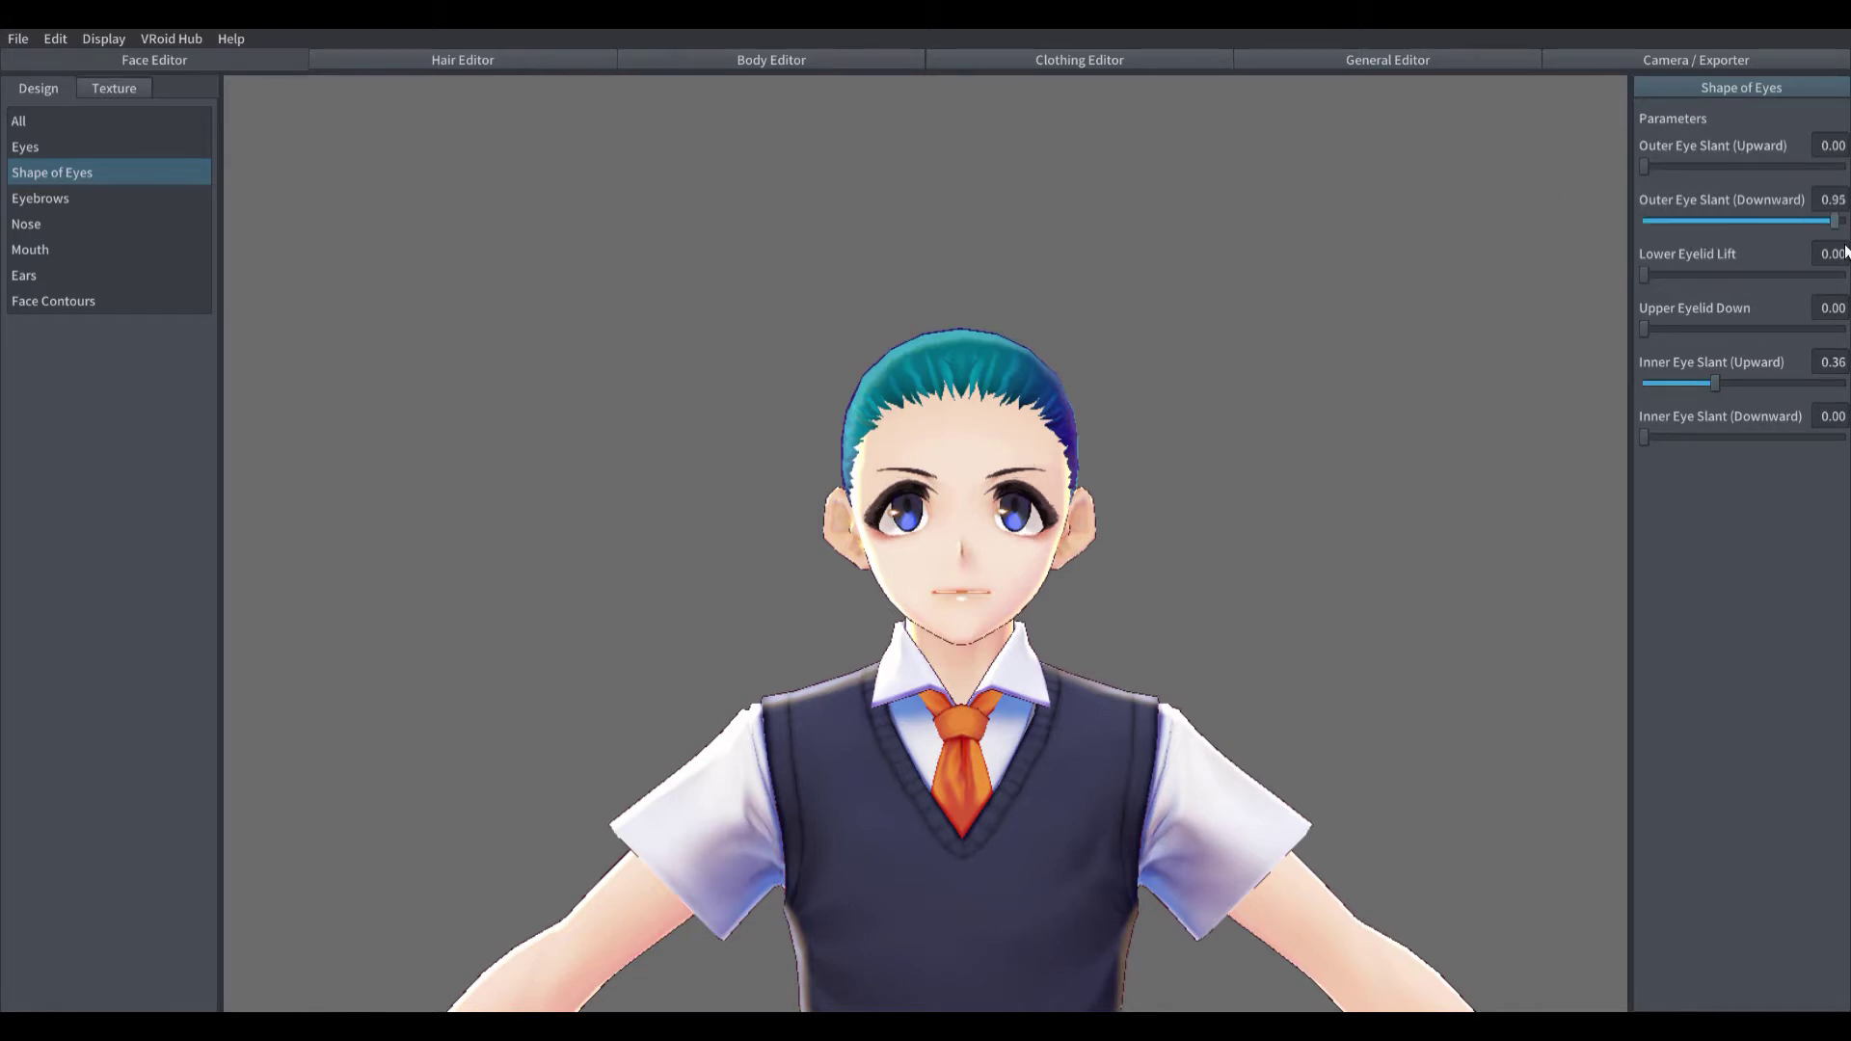
pyautogui.scroll(2, 1436, 305)
# Step: Raise the eyebrows by setting Eyebrow Position (Upward) to 0.38 and slightly increase the Eyebrows Distance
pyautogui.click(41, 198)
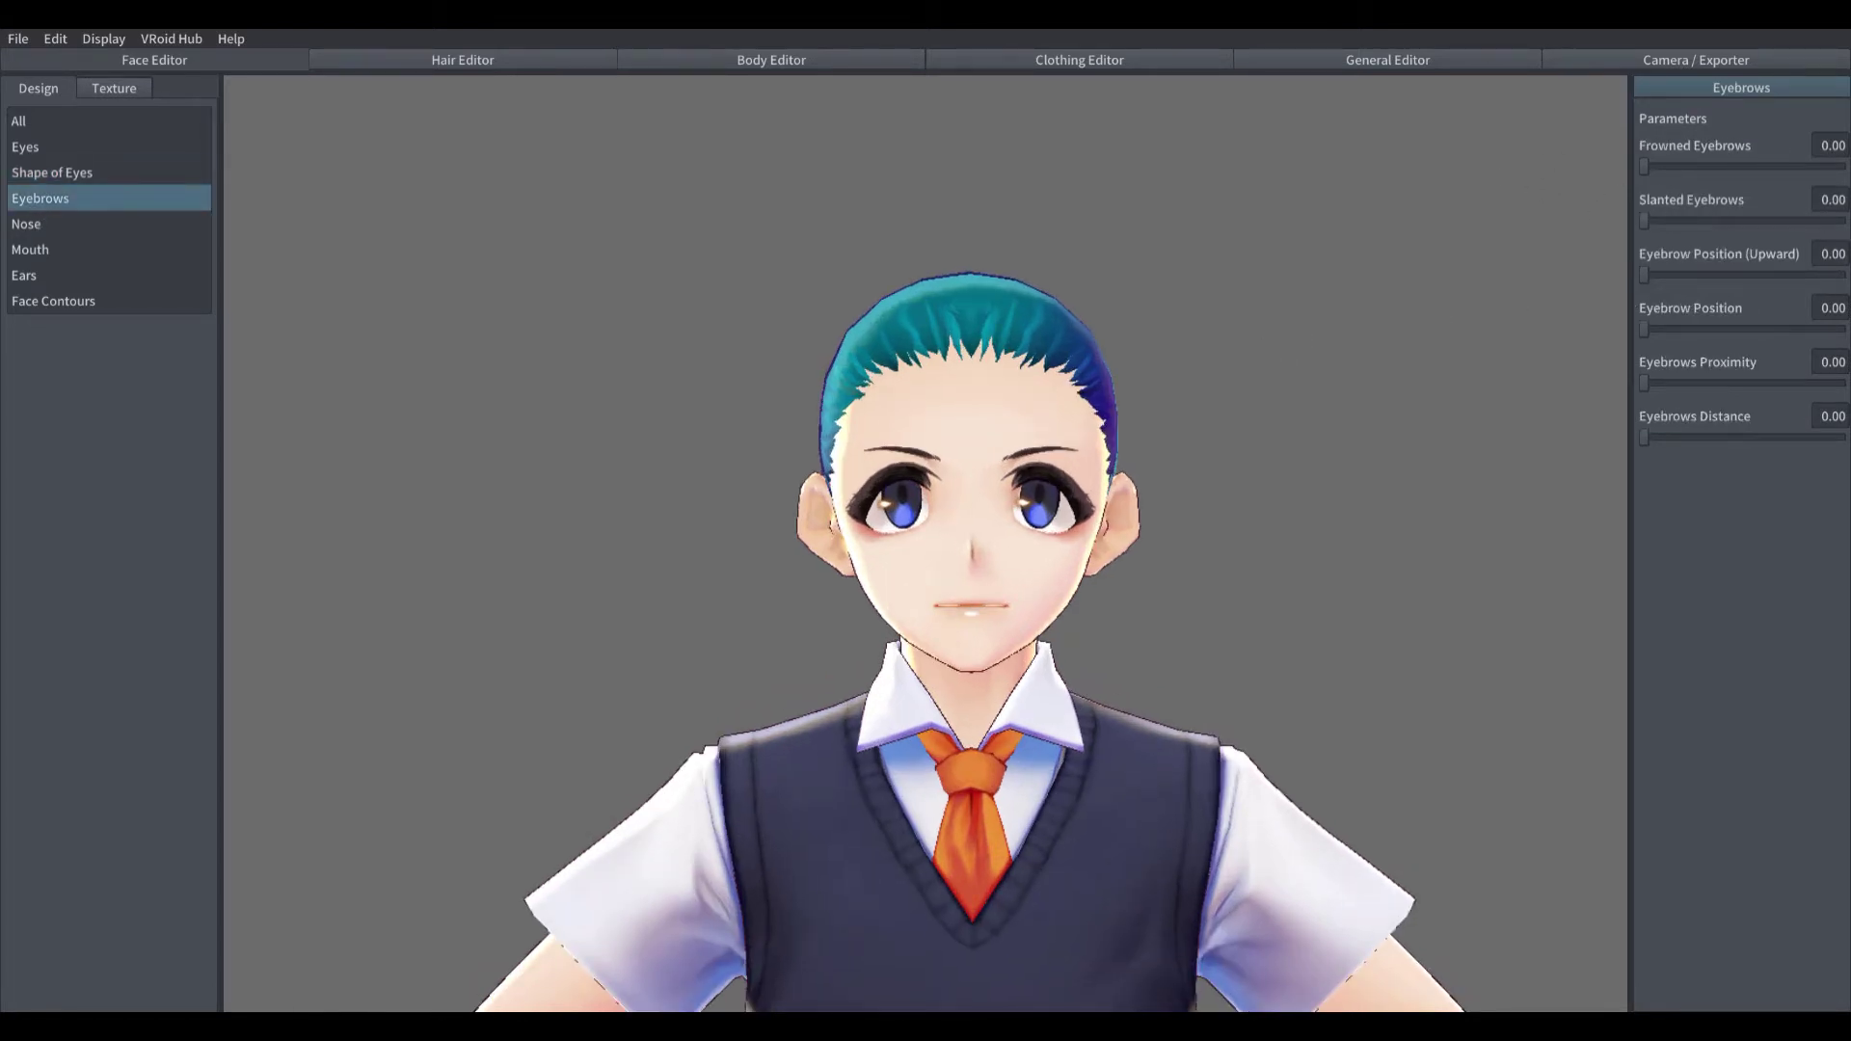
pyautogui.moveTo(1645, 221)
pyautogui.mouseDown()
pyautogui.moveTo(1756, 237)
pyautogui.moveTo(1763, 222)
pyautogui.moveTo(1639, 221)
pyautogui.mouseUp()
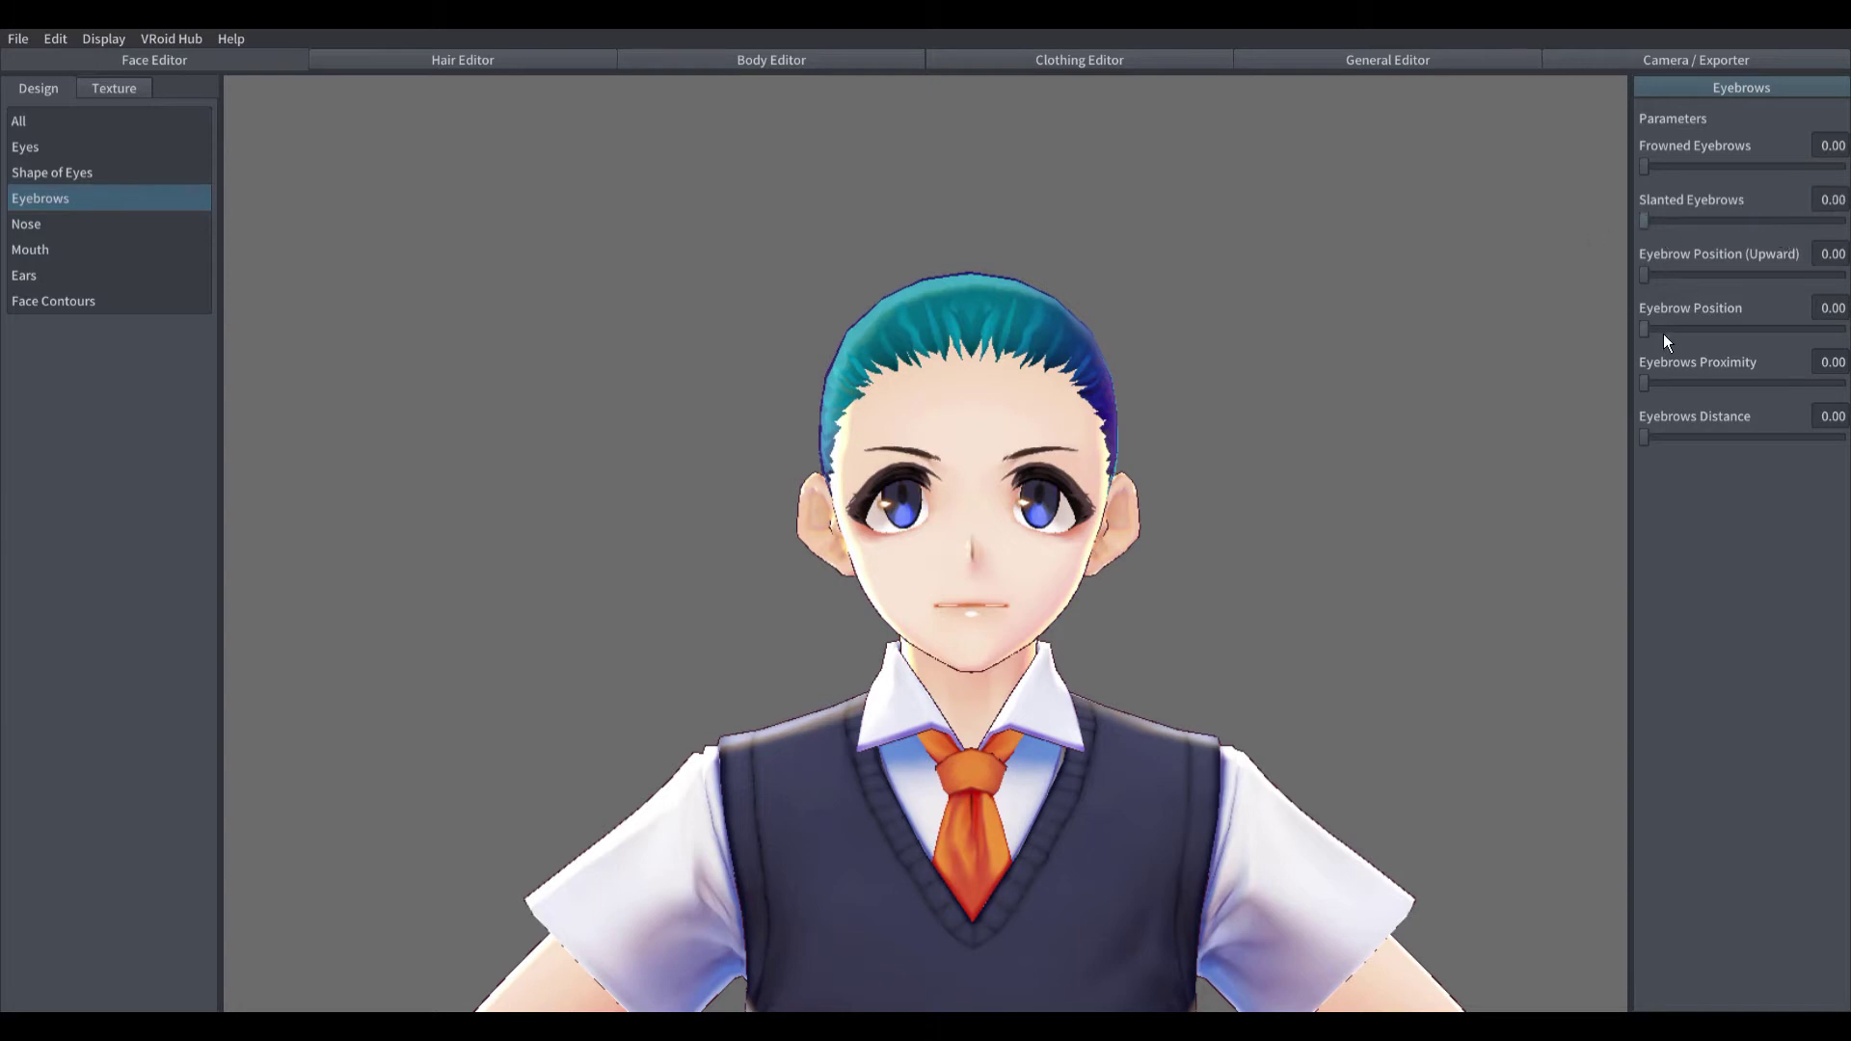
pyautogui.moveTo(1647, 286); pyautogui.dragTo(1721, 289)
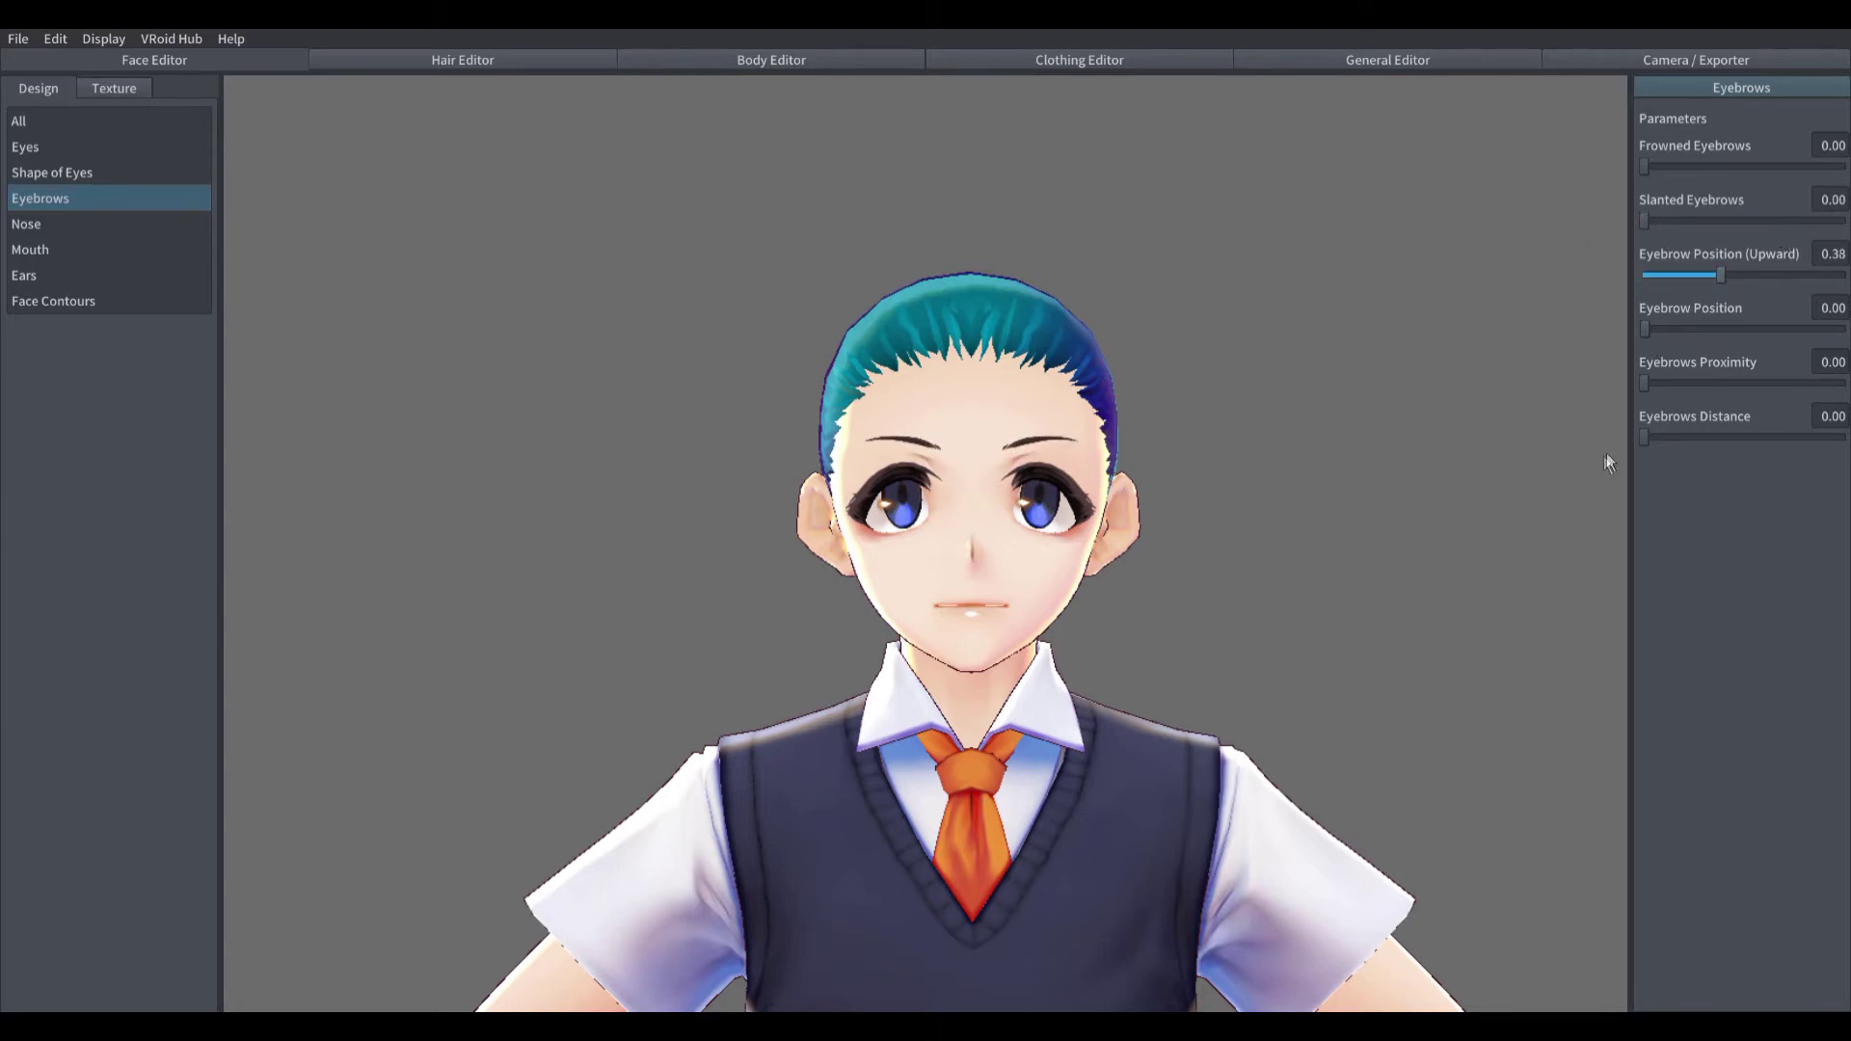
pyautogui.moveTo(1645, 437); pyautogui.dragTo(1679, 438)
# Step: Set the Nose Position (Upward) to 0.26
pyautogui.click(144, 226)
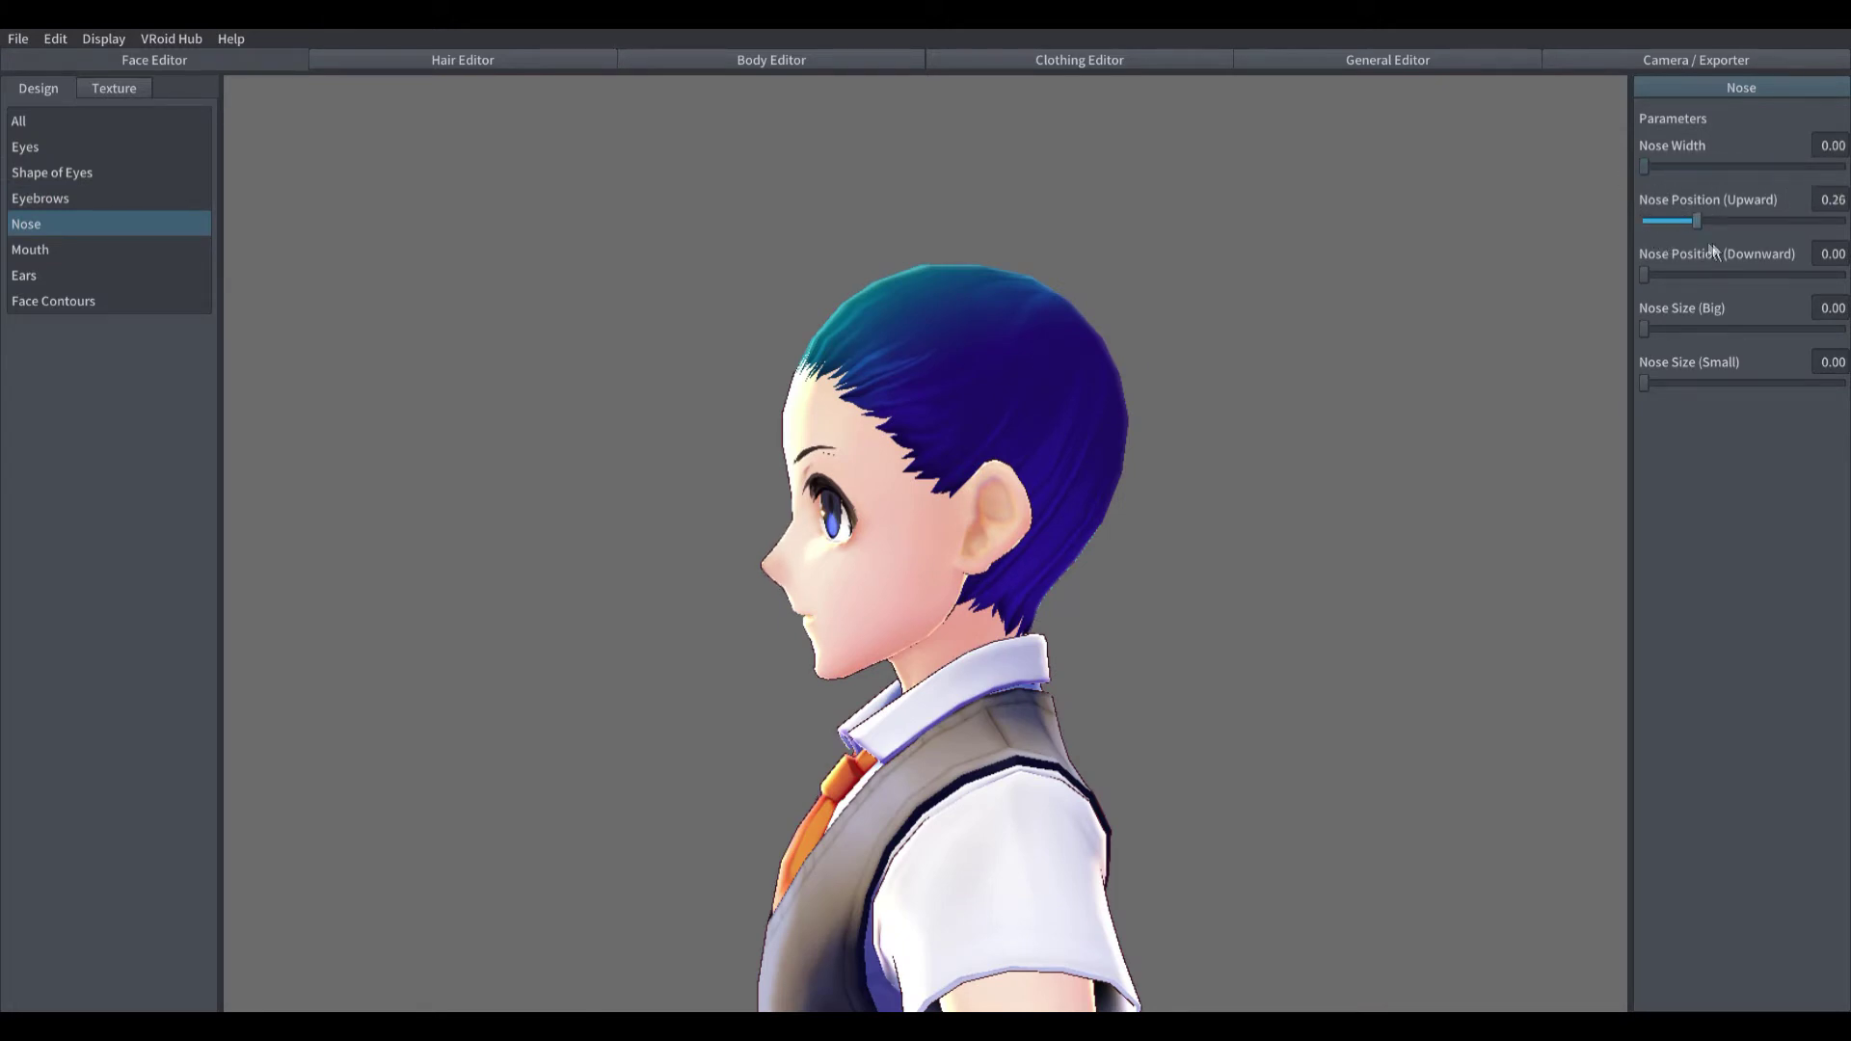
pyautogui.moveTo(1253, 446); pyautogui.dragTo(1537, 445, button='right')
pyautogui.click(109, 252)
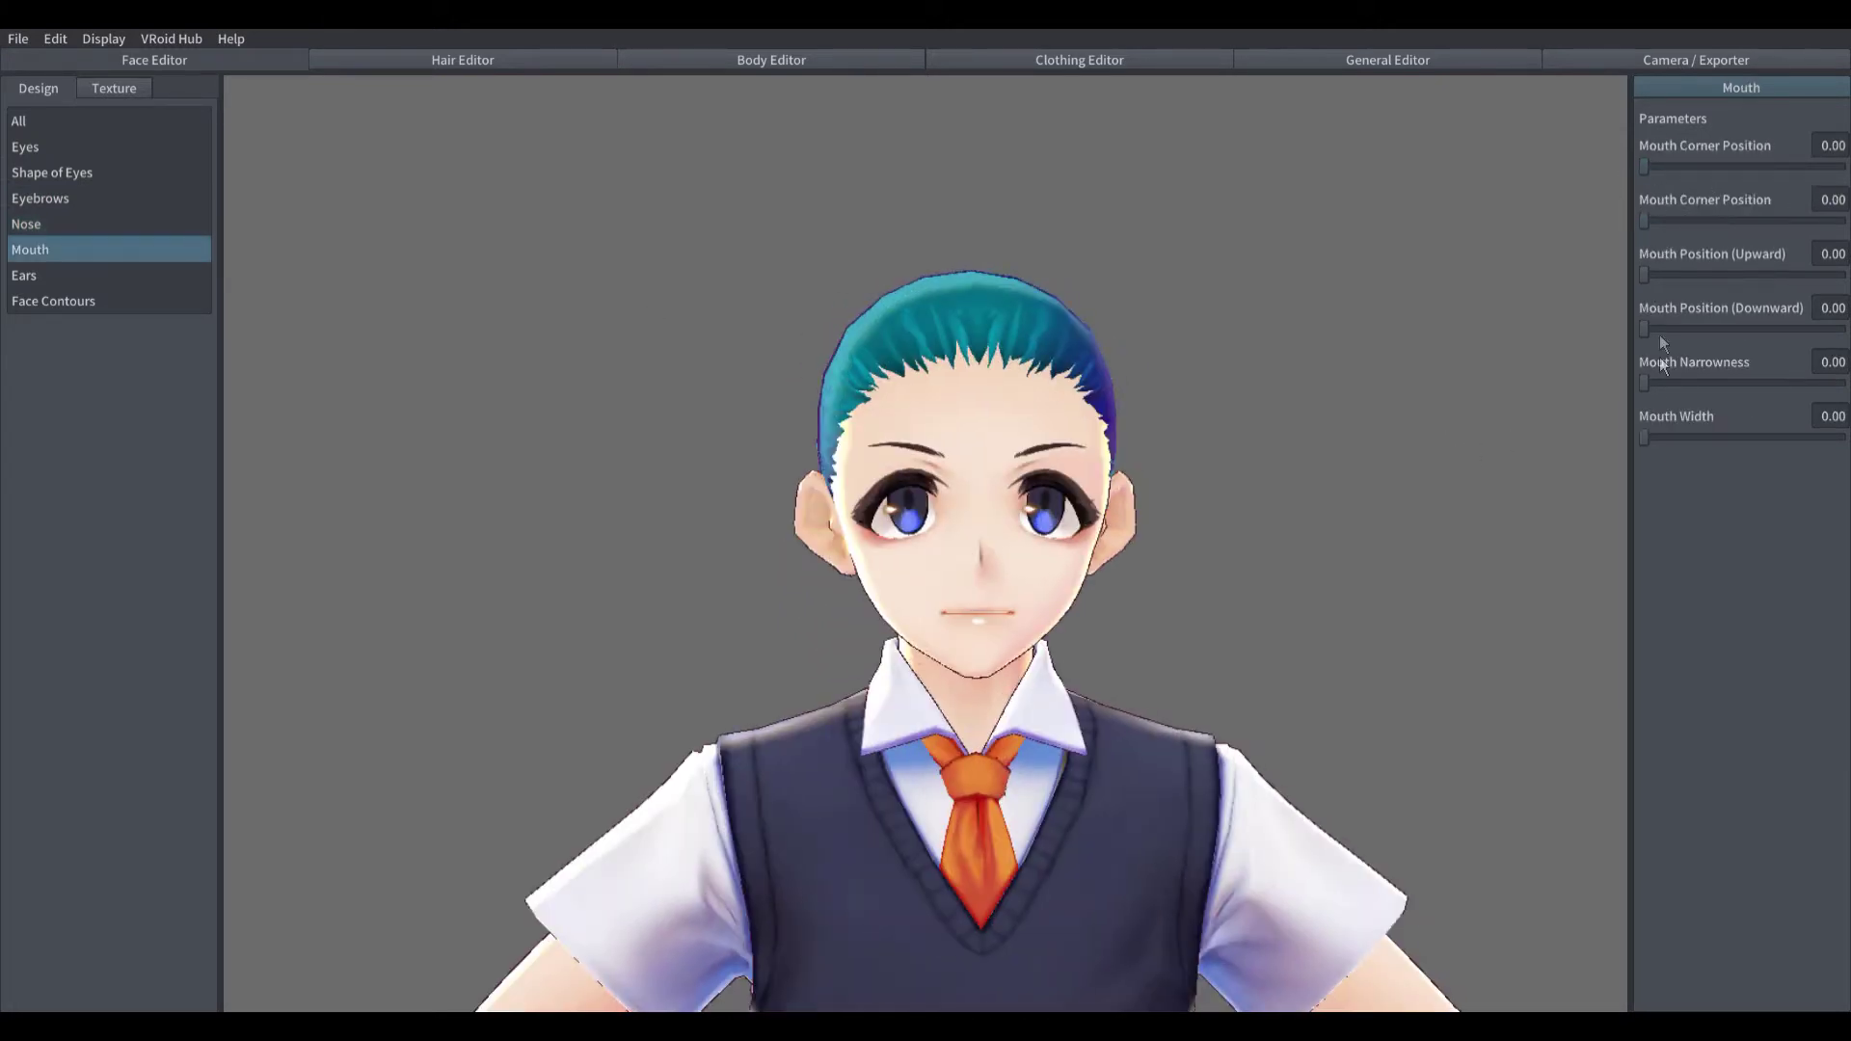
# Step: Erase the whole original eyeline from the Eyeline texture's Default Image layer with an eraser width of 91
pyautogui.click(102, 91)
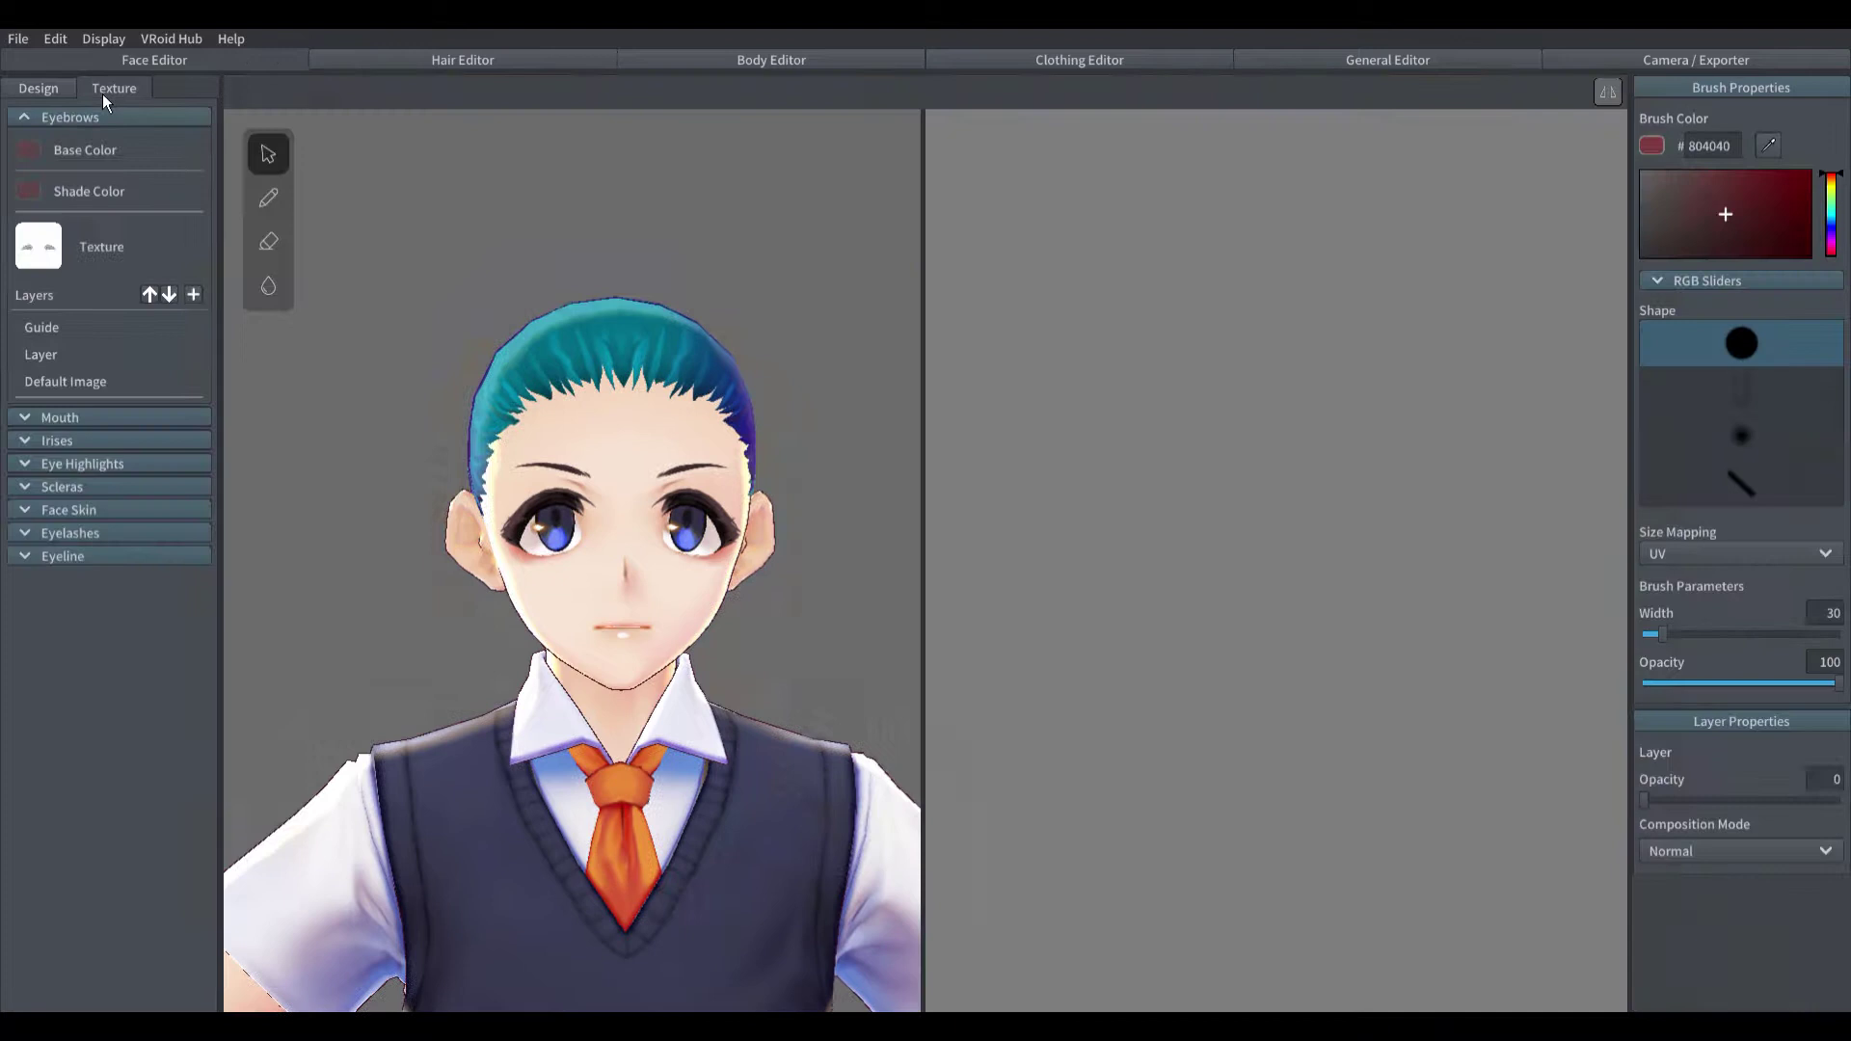
pyautogui.click(49, 559)
pyautogui.click(67, 821)
pyautogui.click(268, 241)
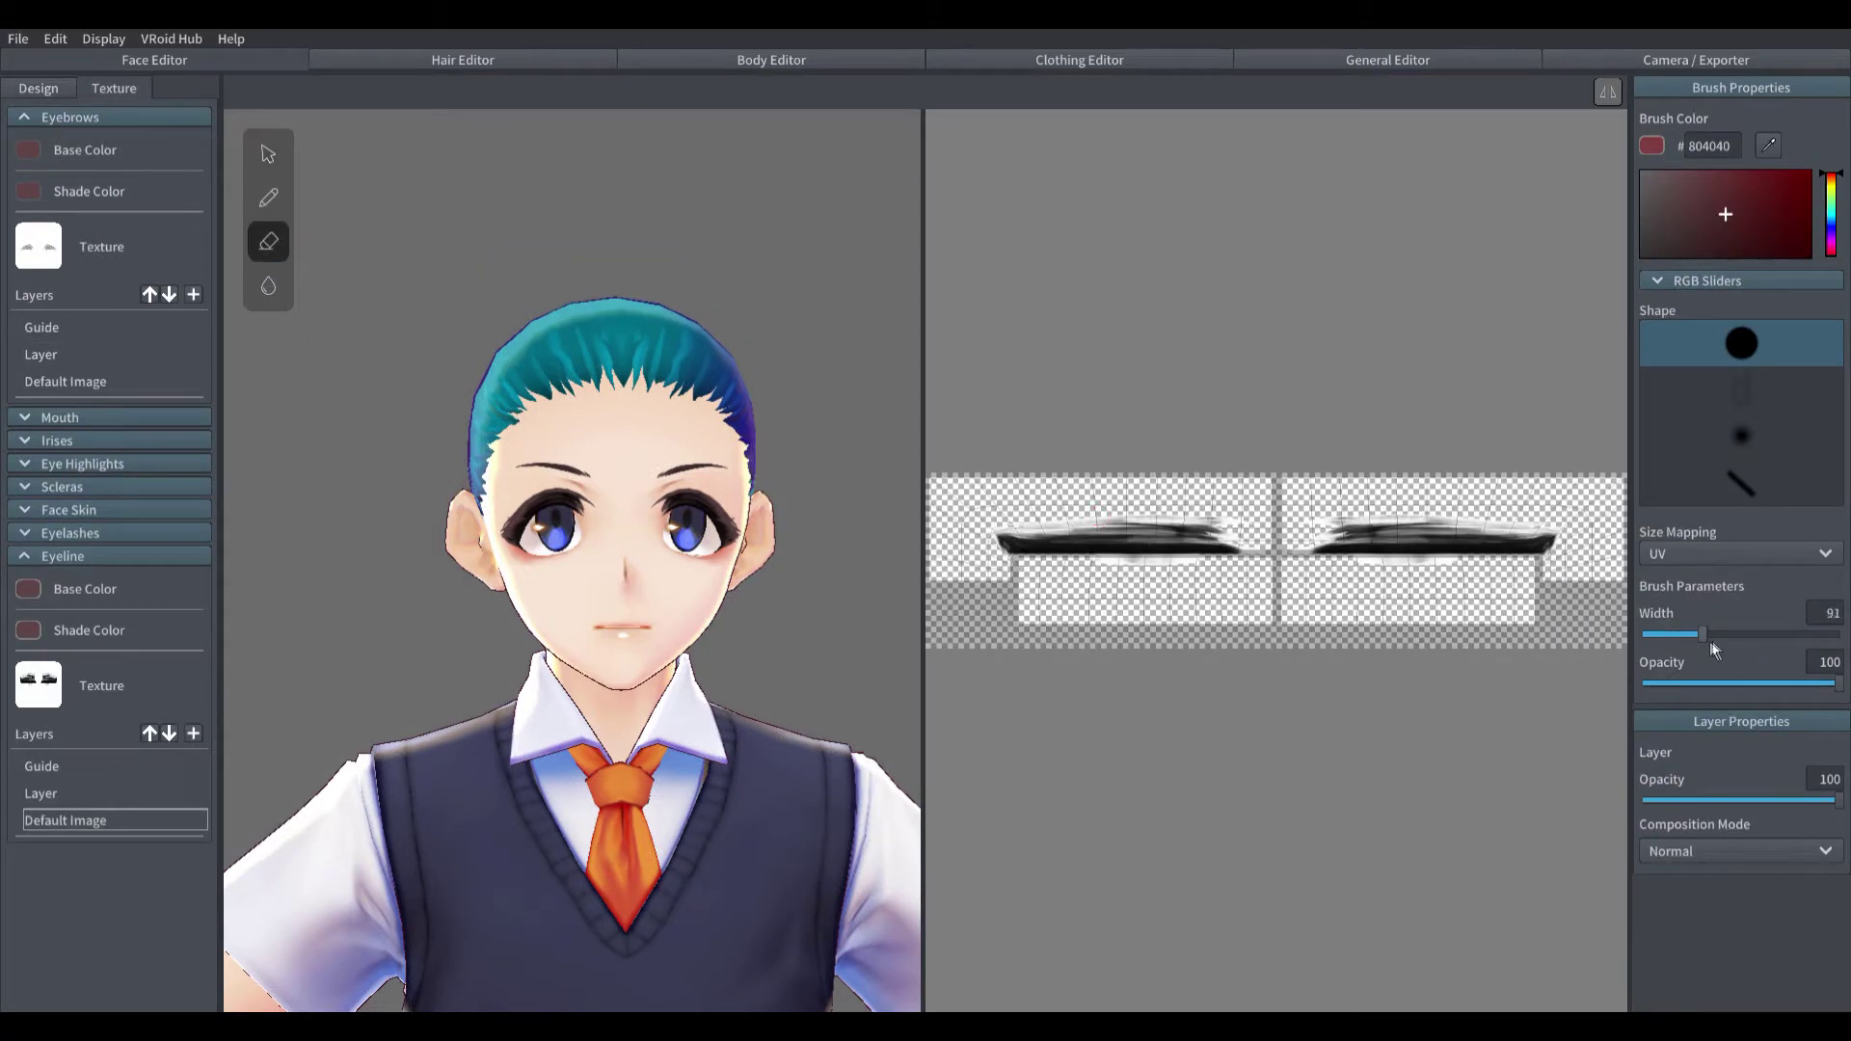
pyautogui.moveTo(1148, 511)
pyautogui.mouseDown()
pyautogui.moveTo(1426, 535)
pyautogui.moveTo(991, 517)
pyautogui.moveTo(1028, 636)
pyautogui.mouseUp()
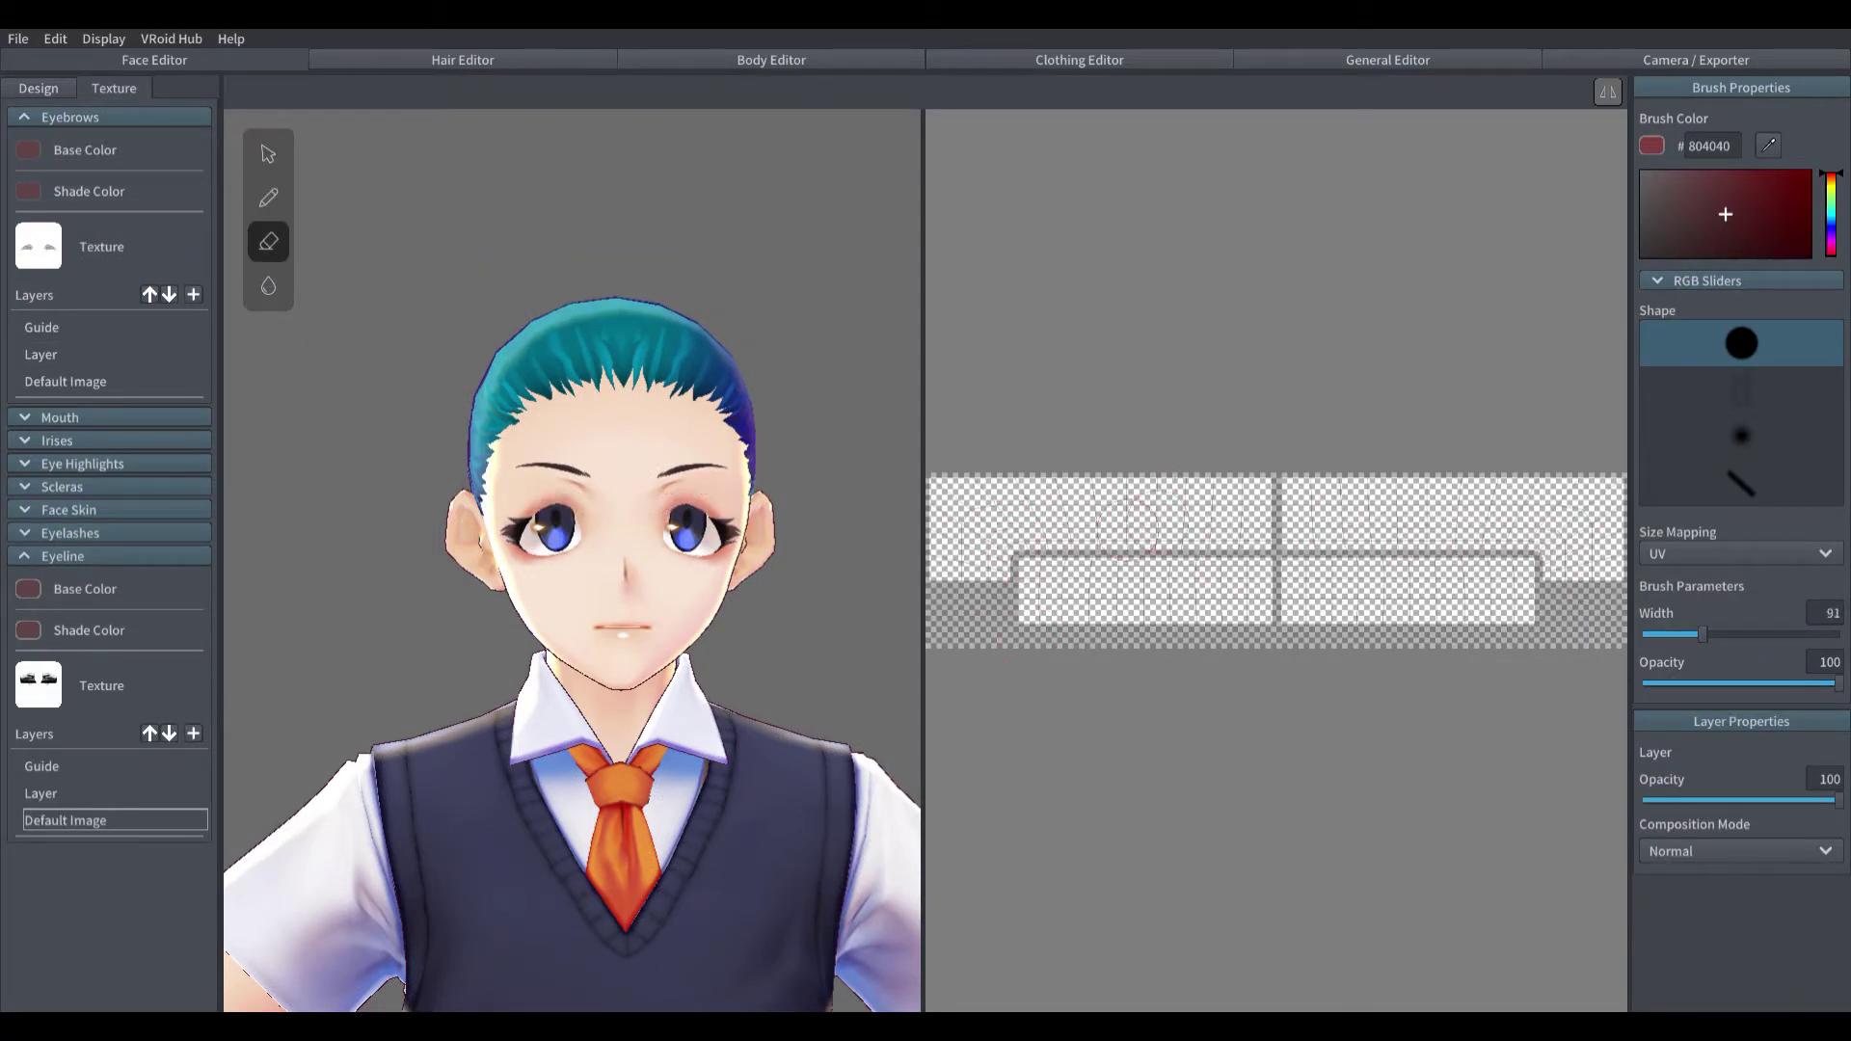
# Step: Delete the Default Image layer from the Eyelashes texture
pyautogui.click(58, 533)
pyautogui.rightClick(68, 798)
pyautogui.click(106, 789)
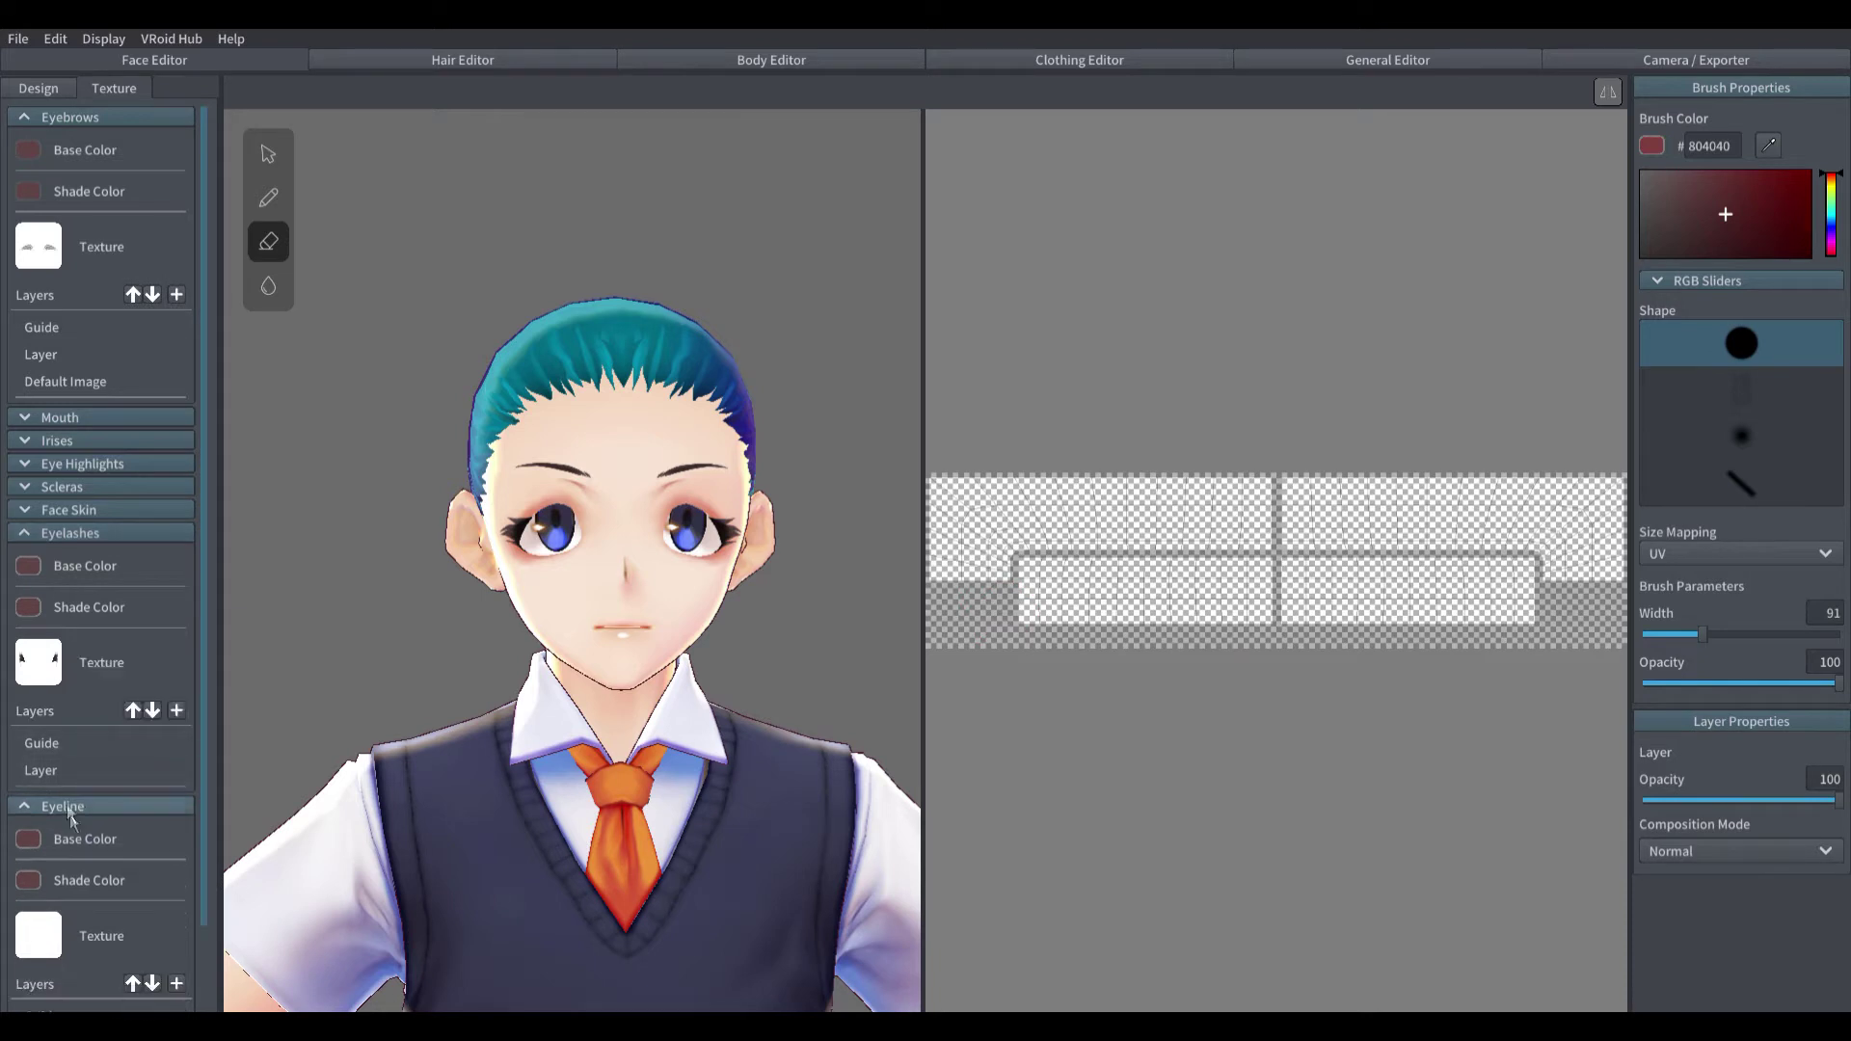
pyautogui.click(92, 770)
# Step: Paint a thick black (000000) eyeline band on the Eyeline texture's Default Image layer with a brush width of 62
pyautogui.scroll(-1, 123, 730)
pyautogui.click(55, 959)
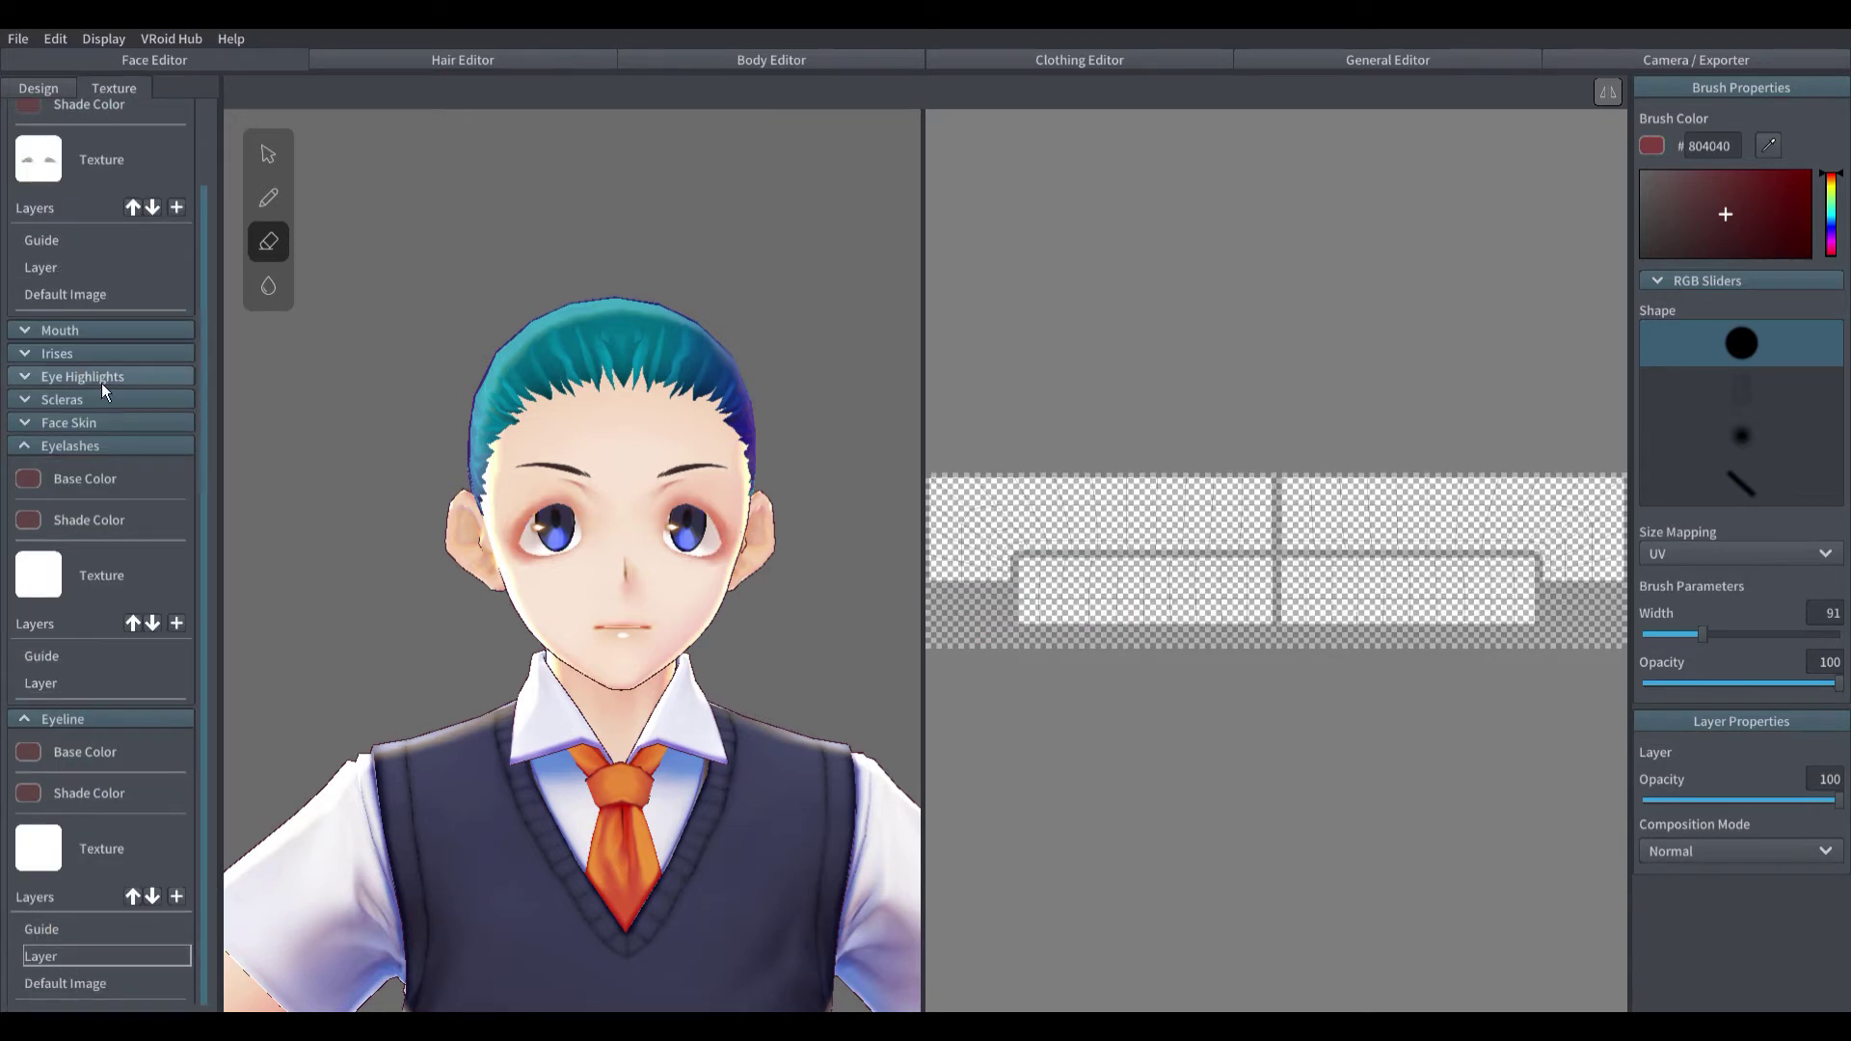
pyautogui.click(69, 446)
pyautogui.click(66, 820)
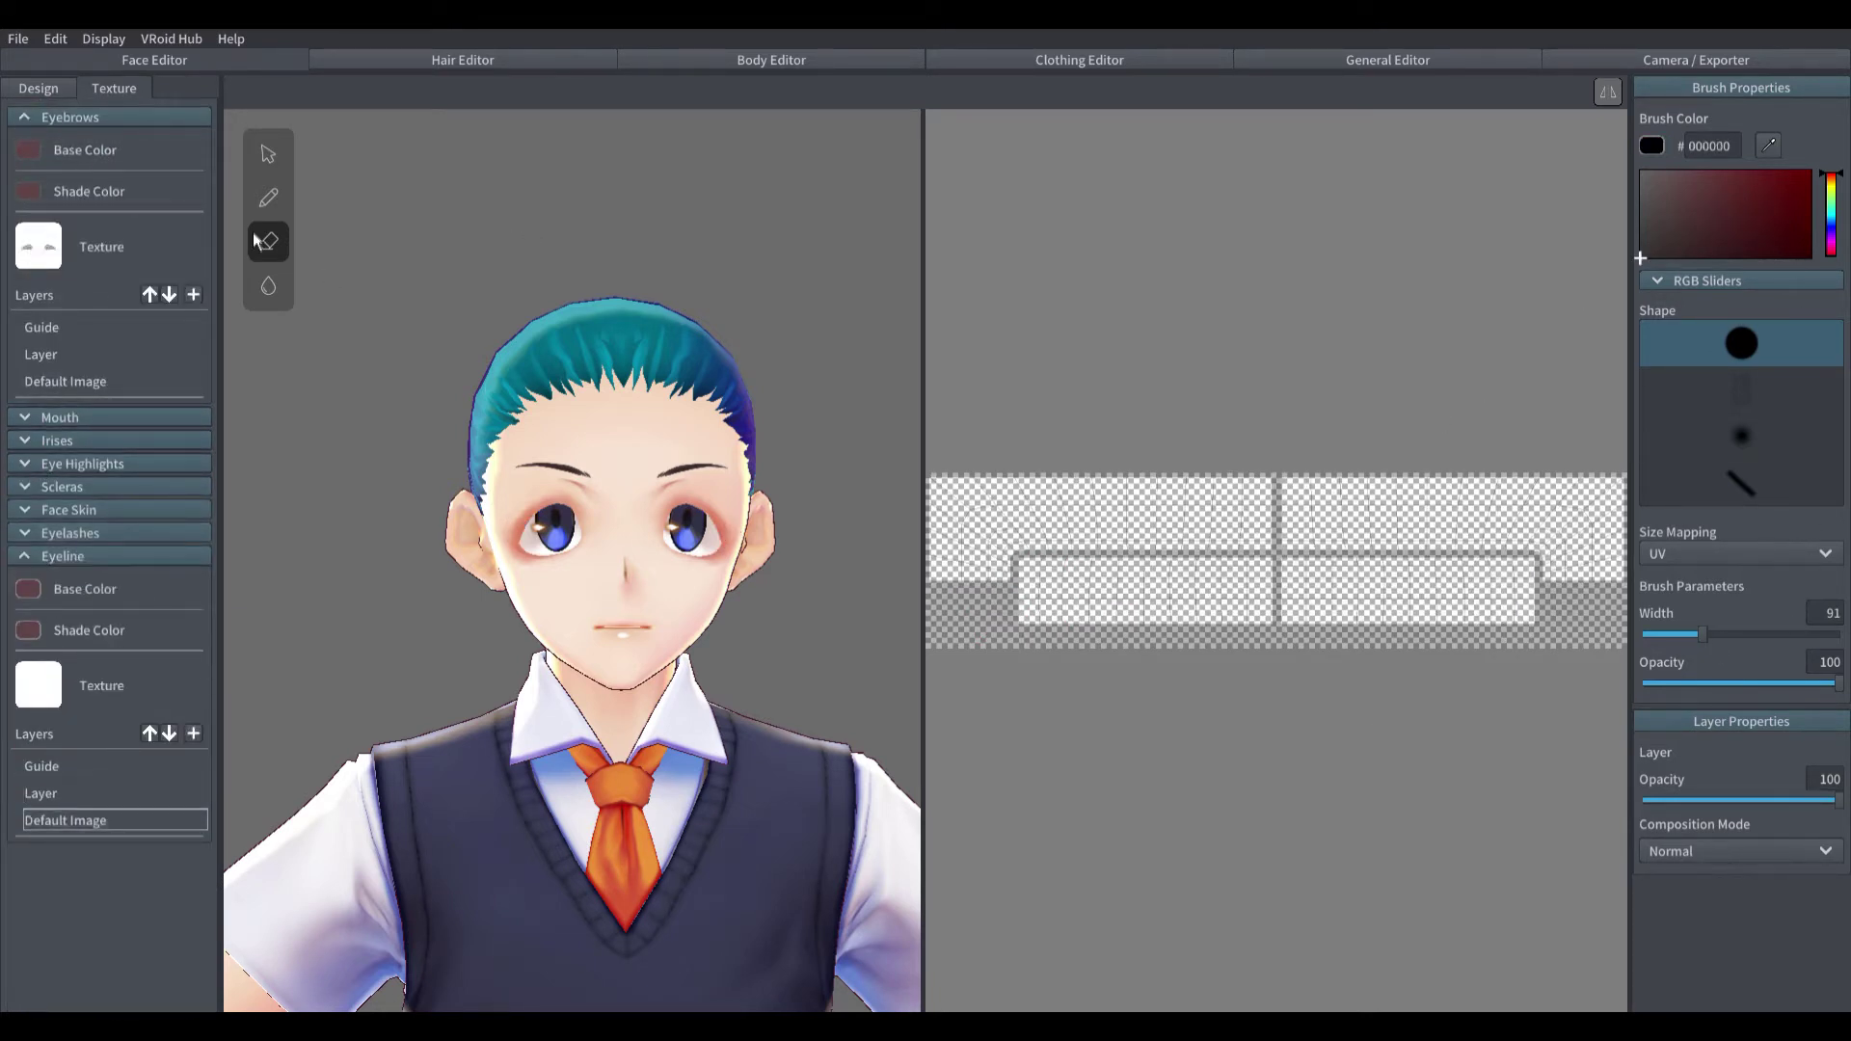
pyautogui.click(268, 197)
pyautogui.moveTo(1277, 557)
pyautogui.mouseDown()
pyautogui.moveTo(1054, 557)
pyautogui.moveTo(1012, 577)
pyautogui.mouseUp()
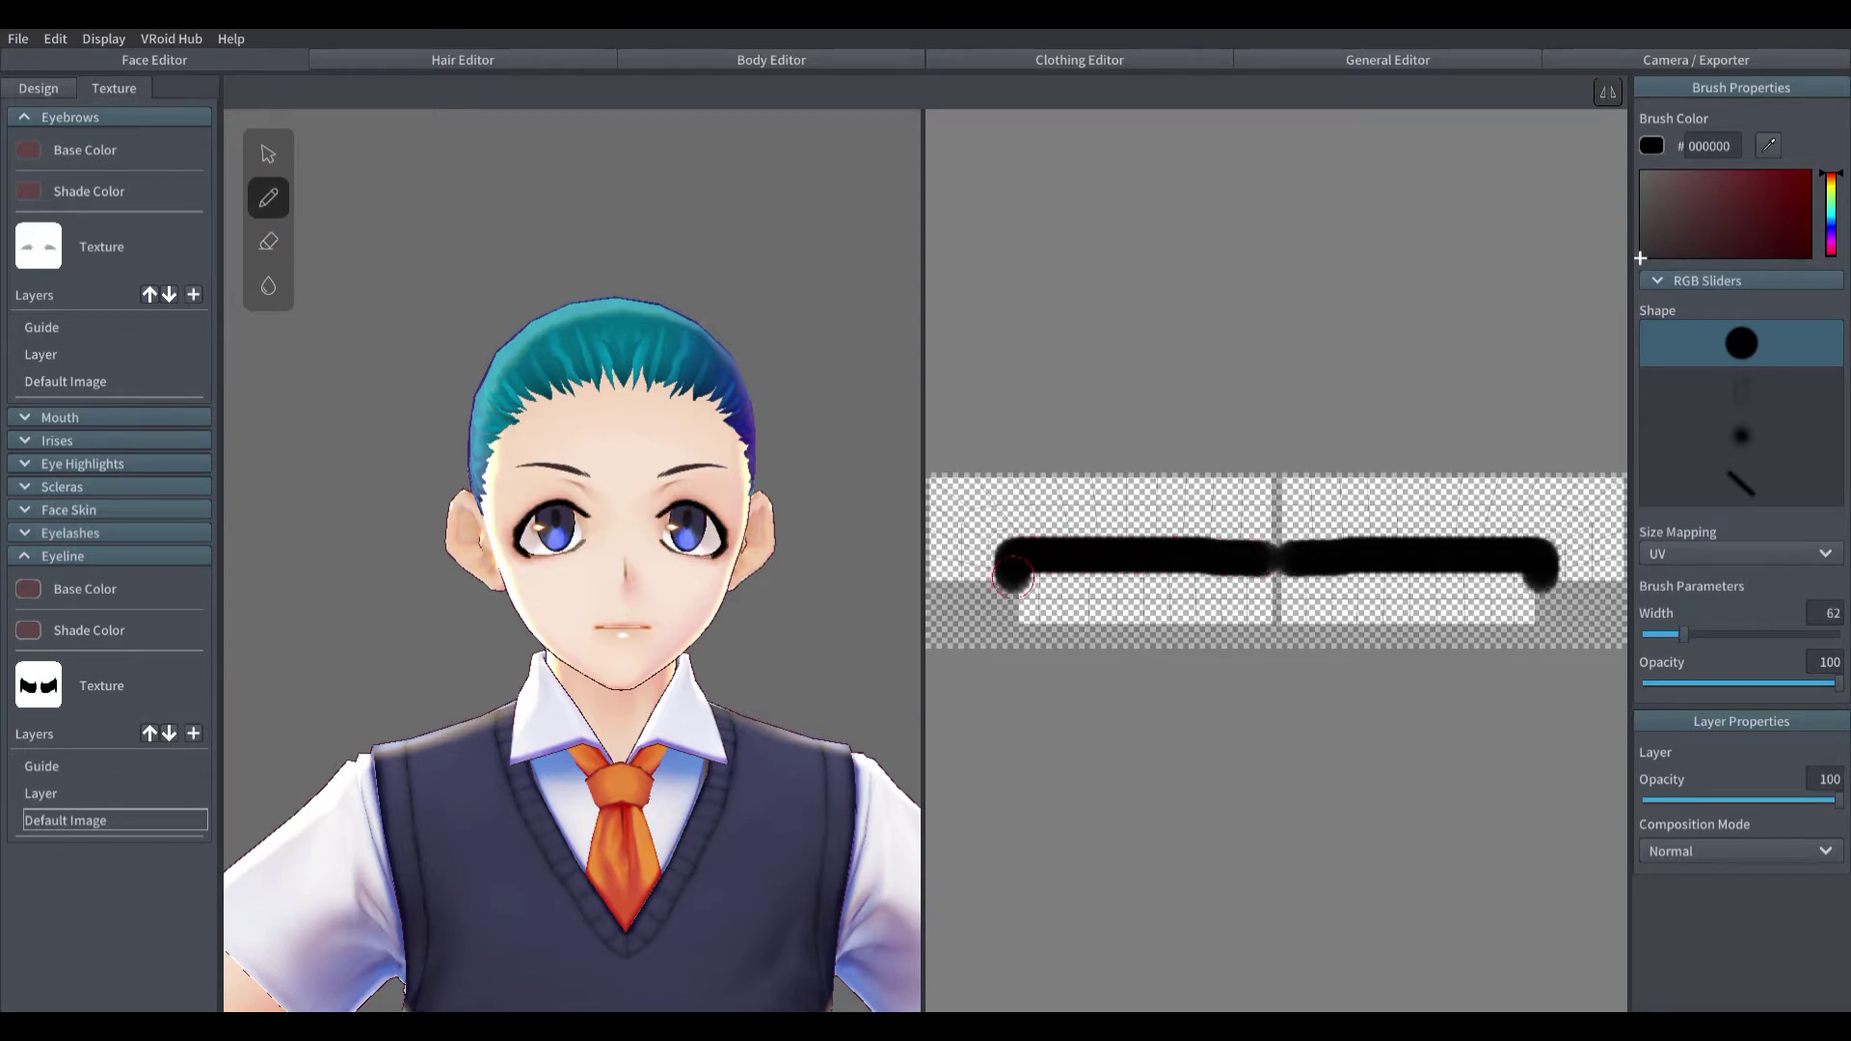
# Step: Refine the painted eyeline near its outer ends by erasing part of the upper edge and repainting it in black
pyautogui.scroll(5, 806, 640)
pyautogui.click(268, 241)
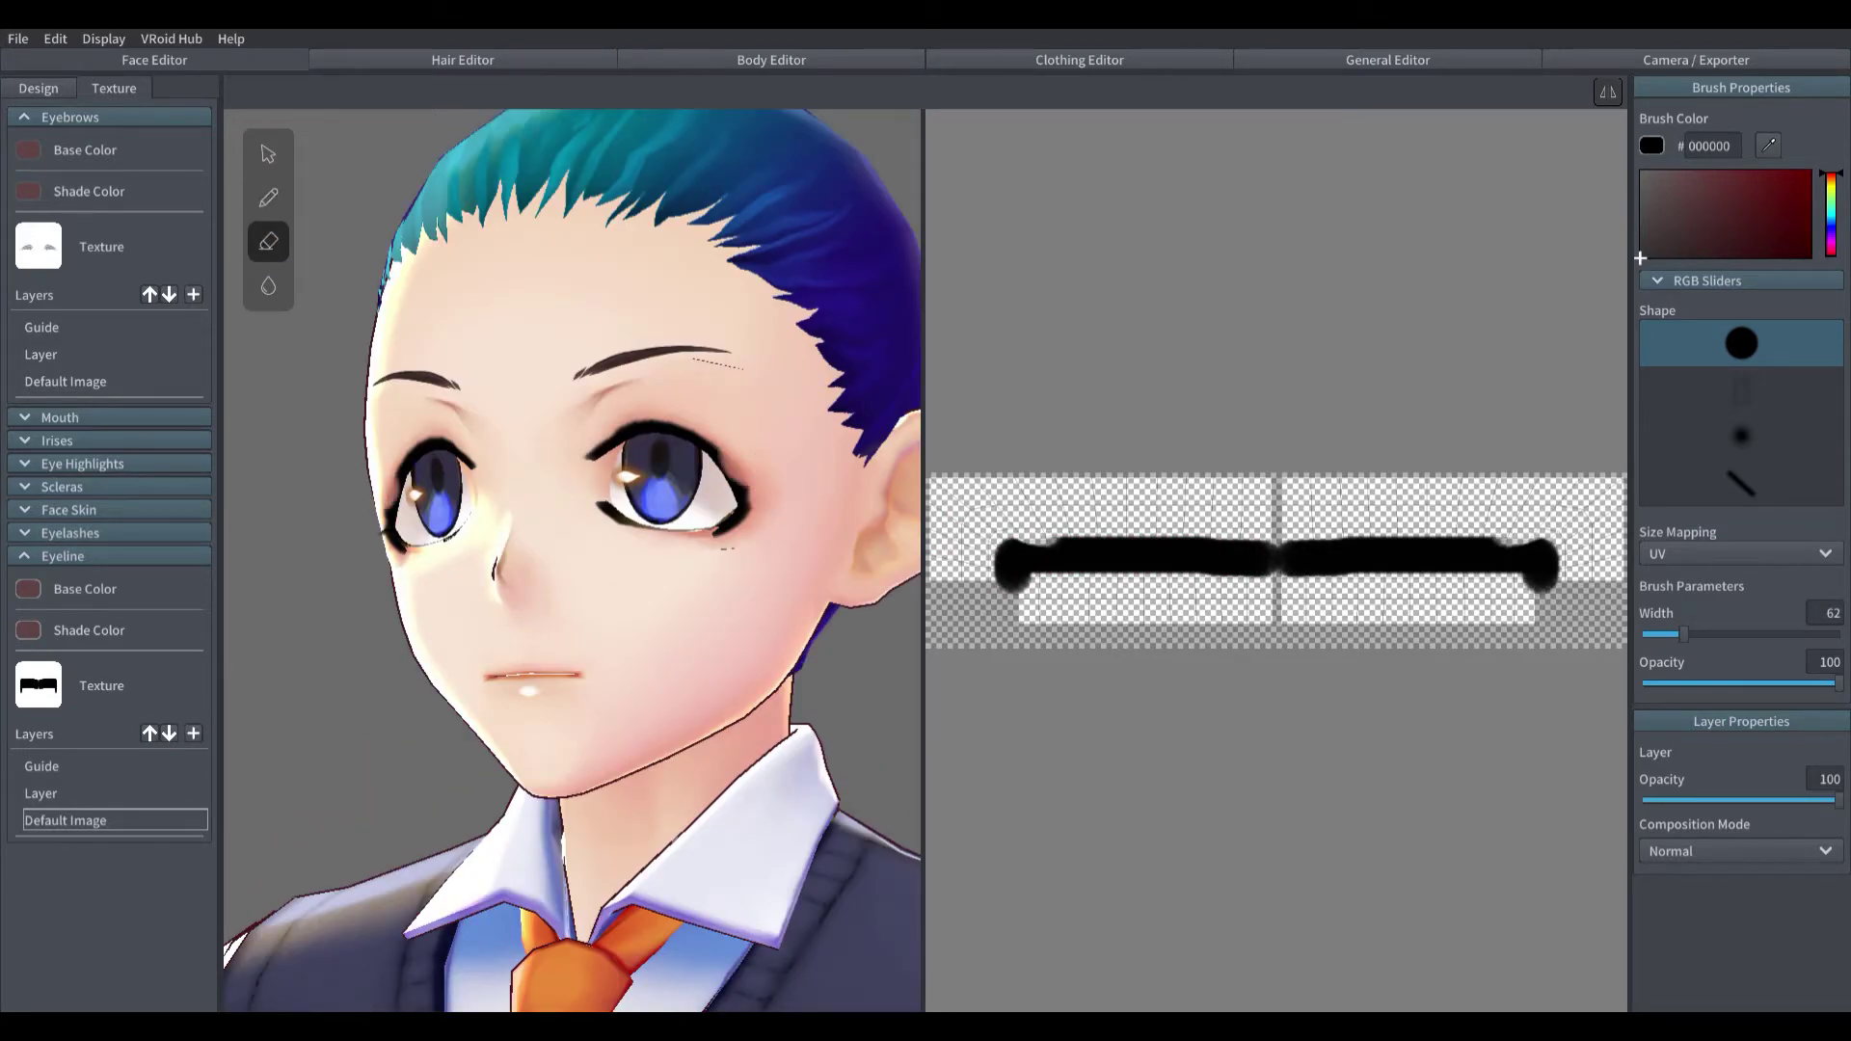
pyautogui.moveTo(289, 617); pyautogui.dragTo(421, 624, button='right')
pyautogui.click(275, 200)
pyautogui.moveTo(1055, 557); pyautogui.dragTo(1128, 555)
pyautogui.moveTo(405, 727); pyautogui.dragTo(386, 627, button='right')
pyautogui.click(272, 251)
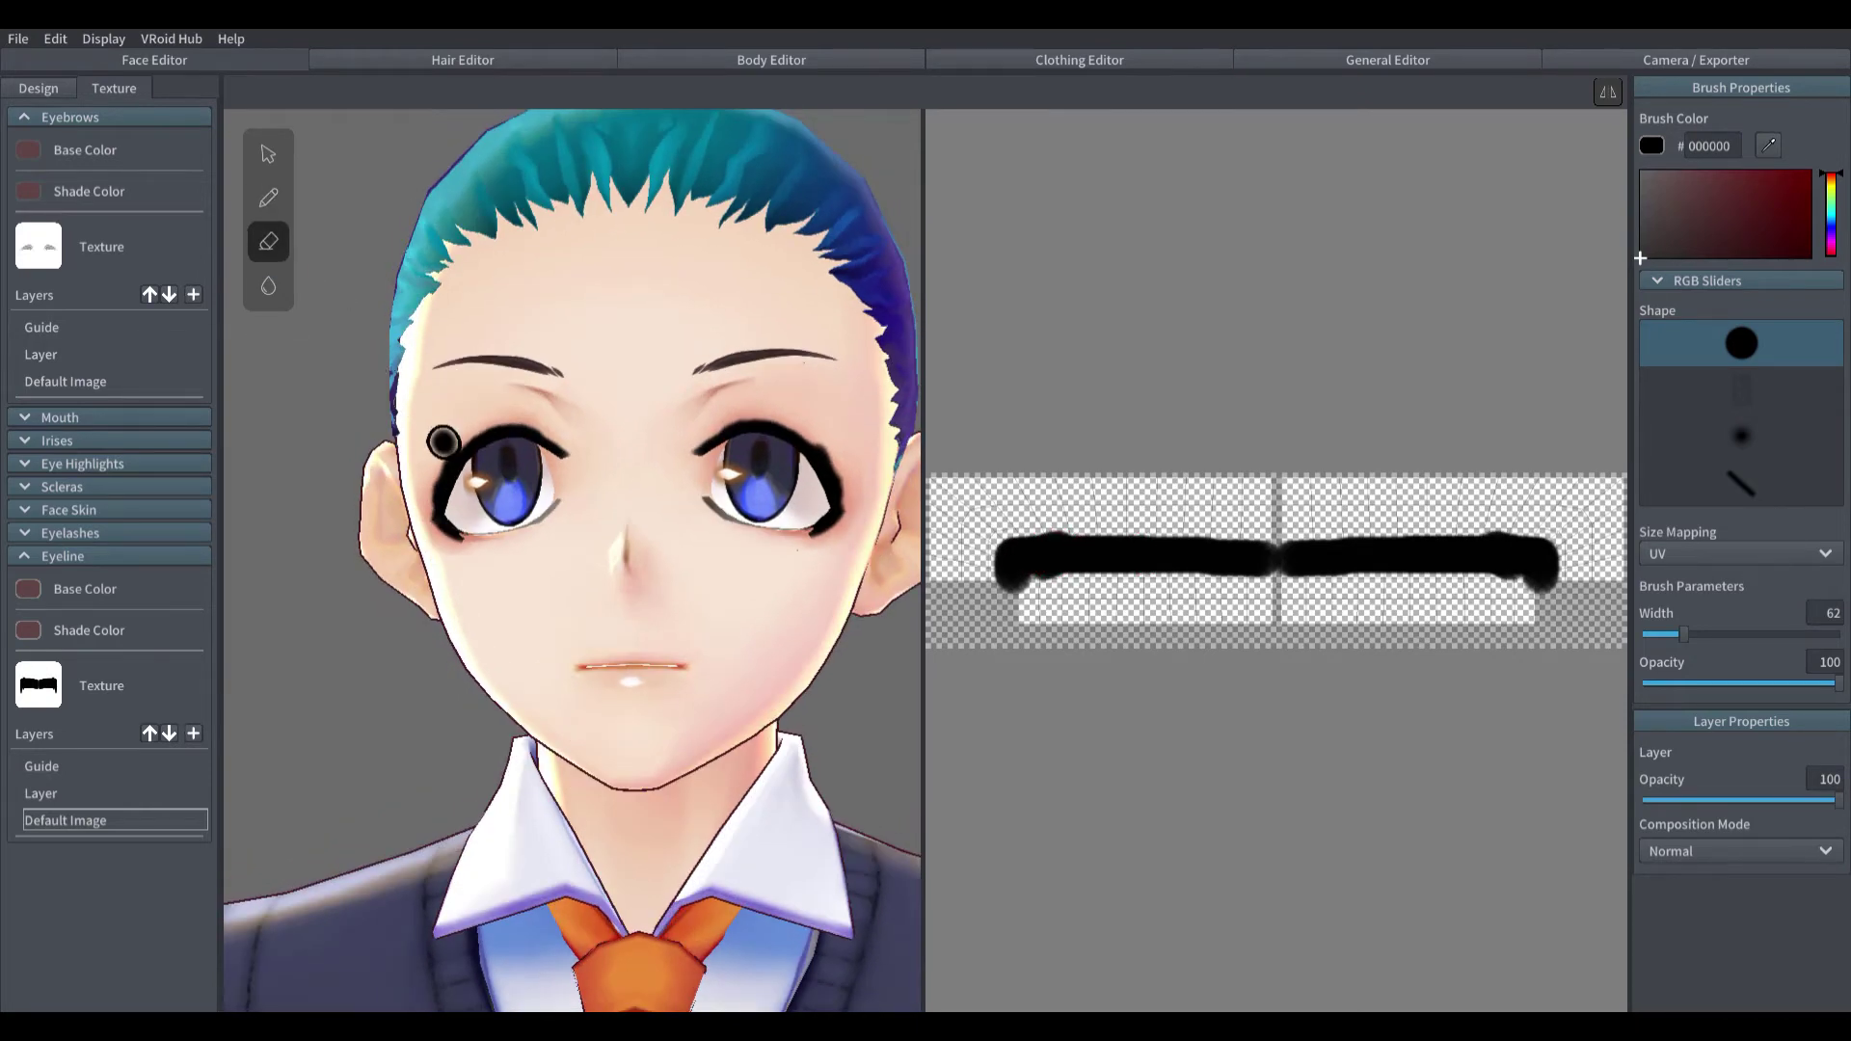
# Step: Cover the reddish shading around the eyes on the Face Skin Default Image layer with sampled skin colour F8E2CF at width 62
pyautogui.scroll(-10, 695, 578)
pyautogui.click(25, 557)
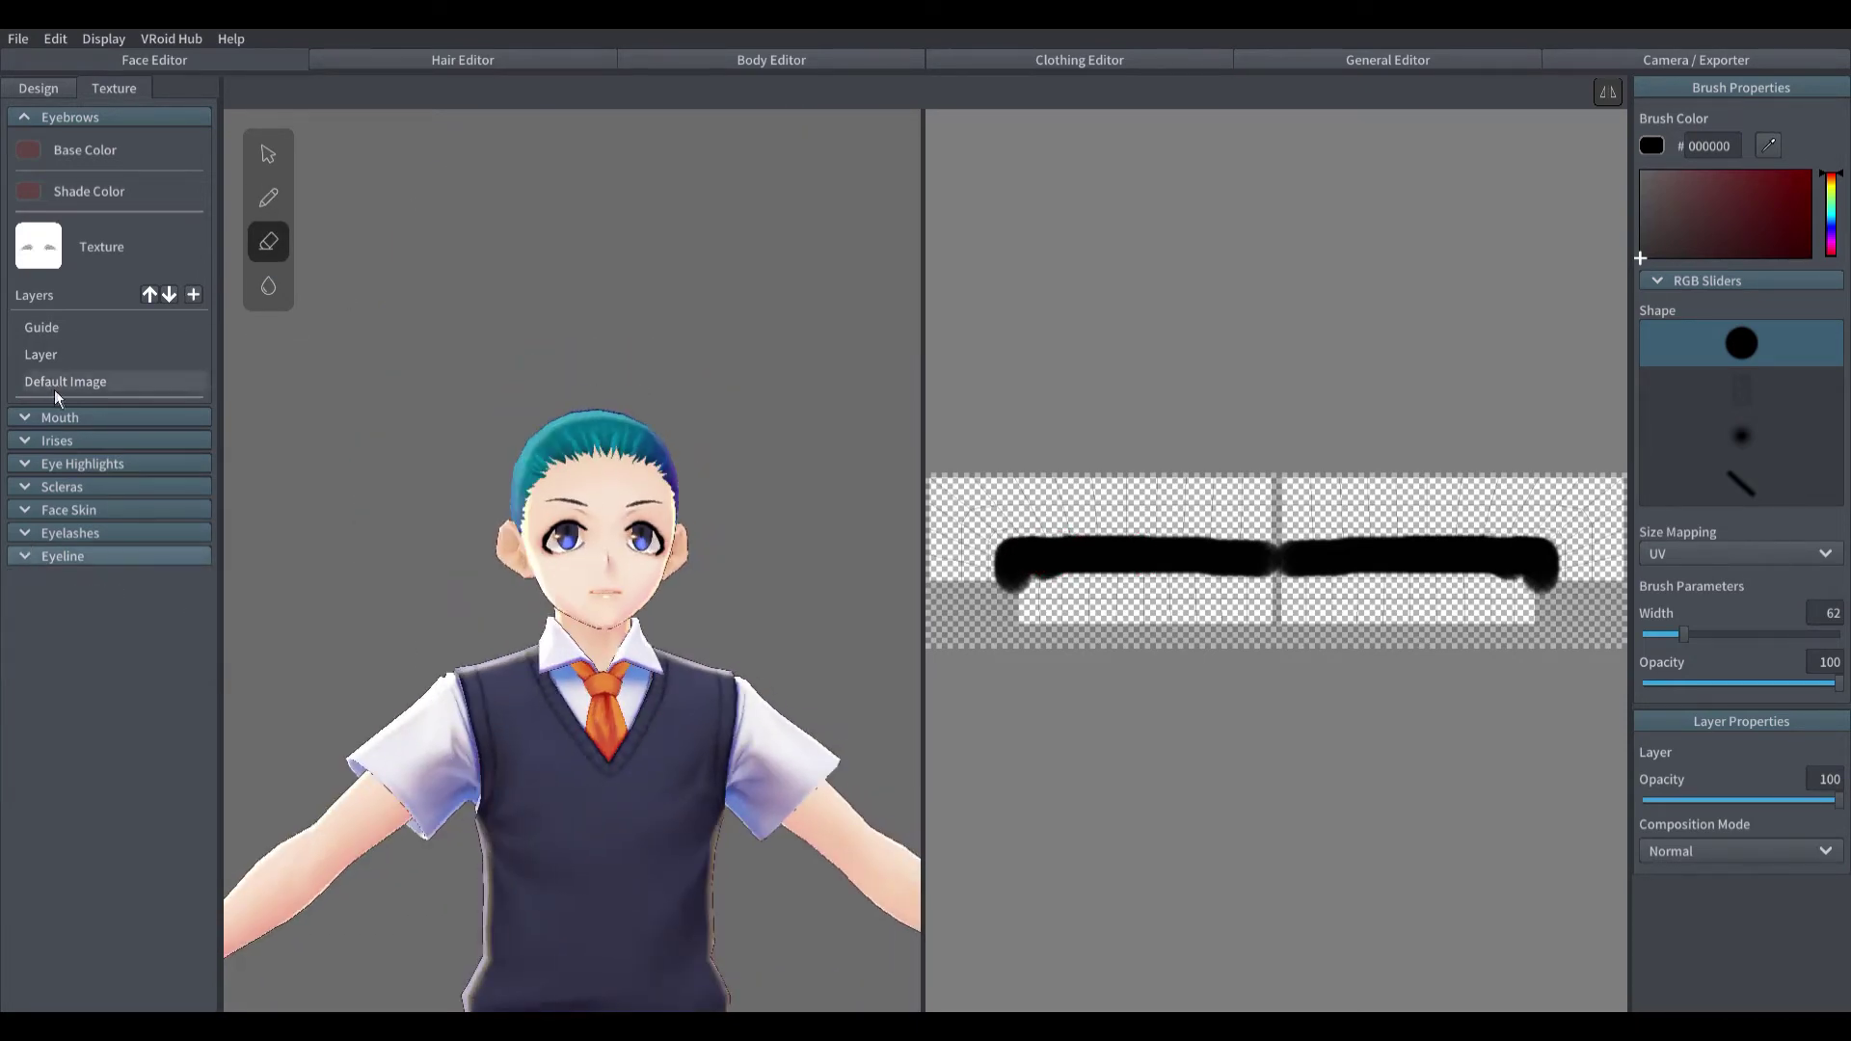
pyautogui.click(43, 510)
pyautogui.click(67, 774)
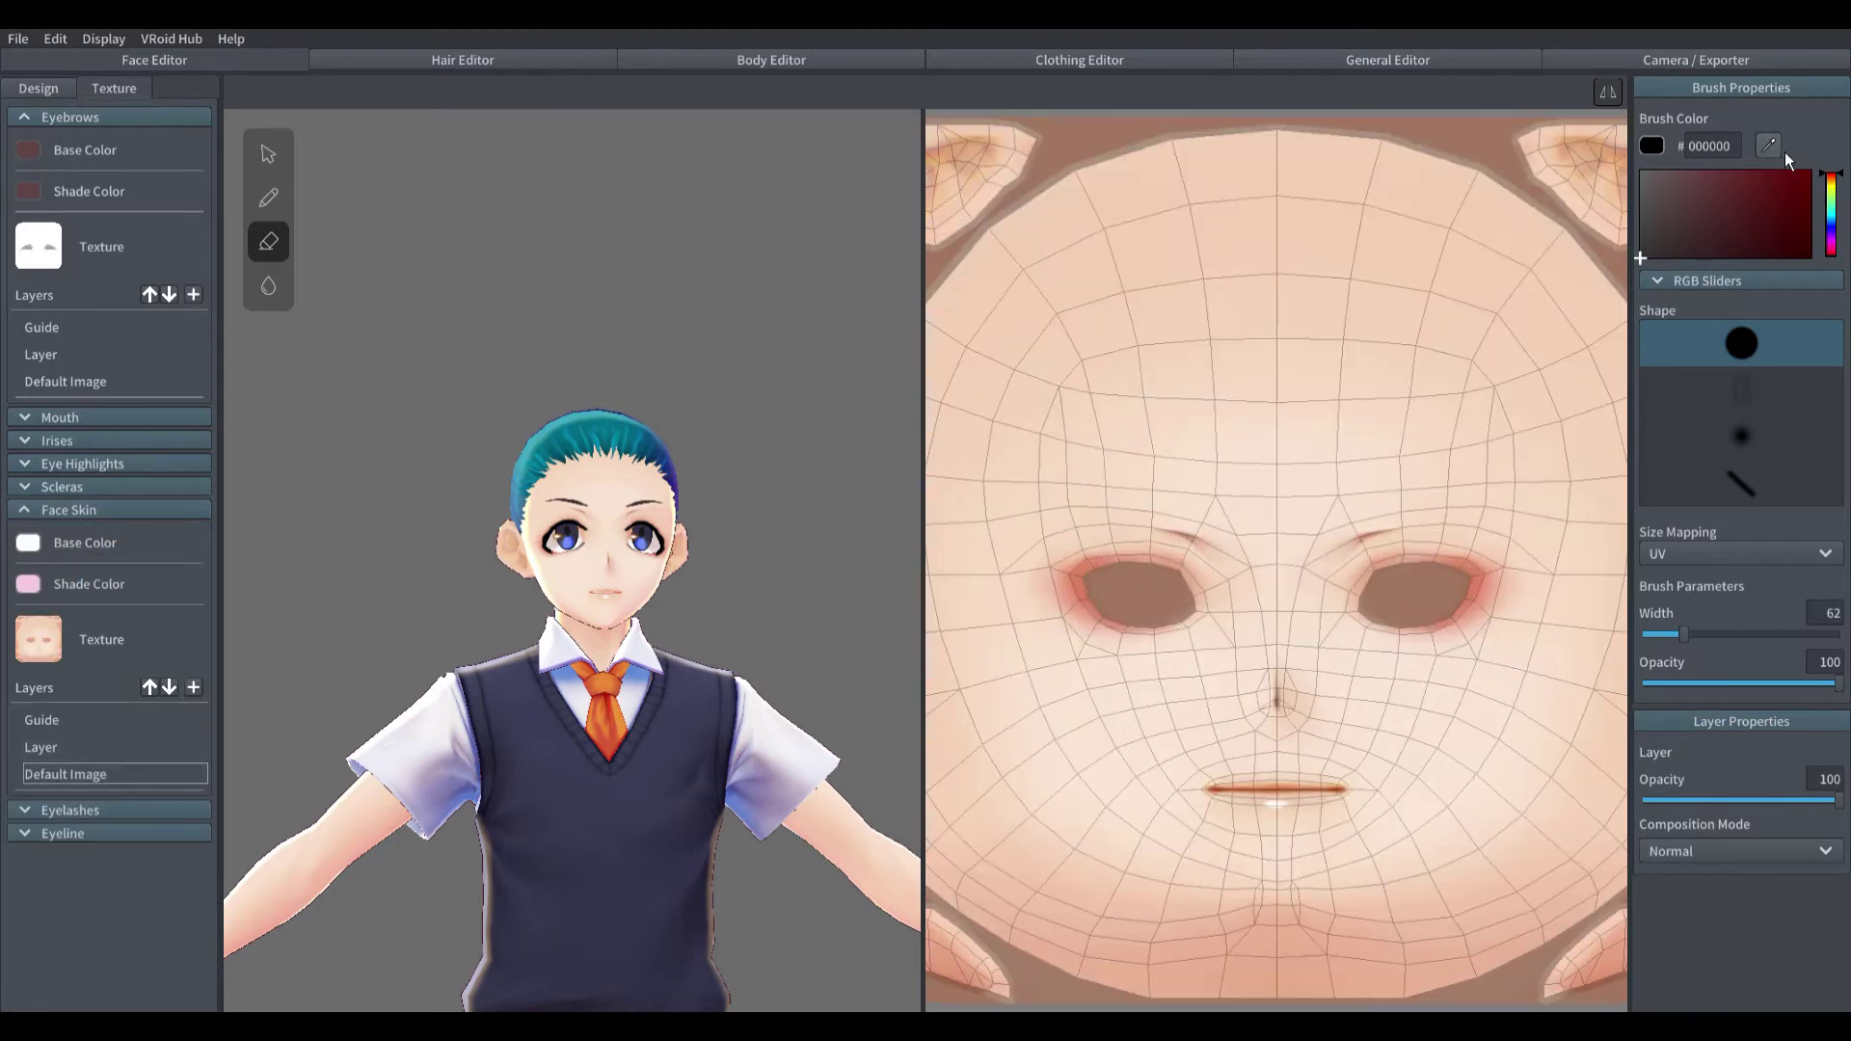
pyautogui.click(1182, 527)
pyautogui.click(268, 197)
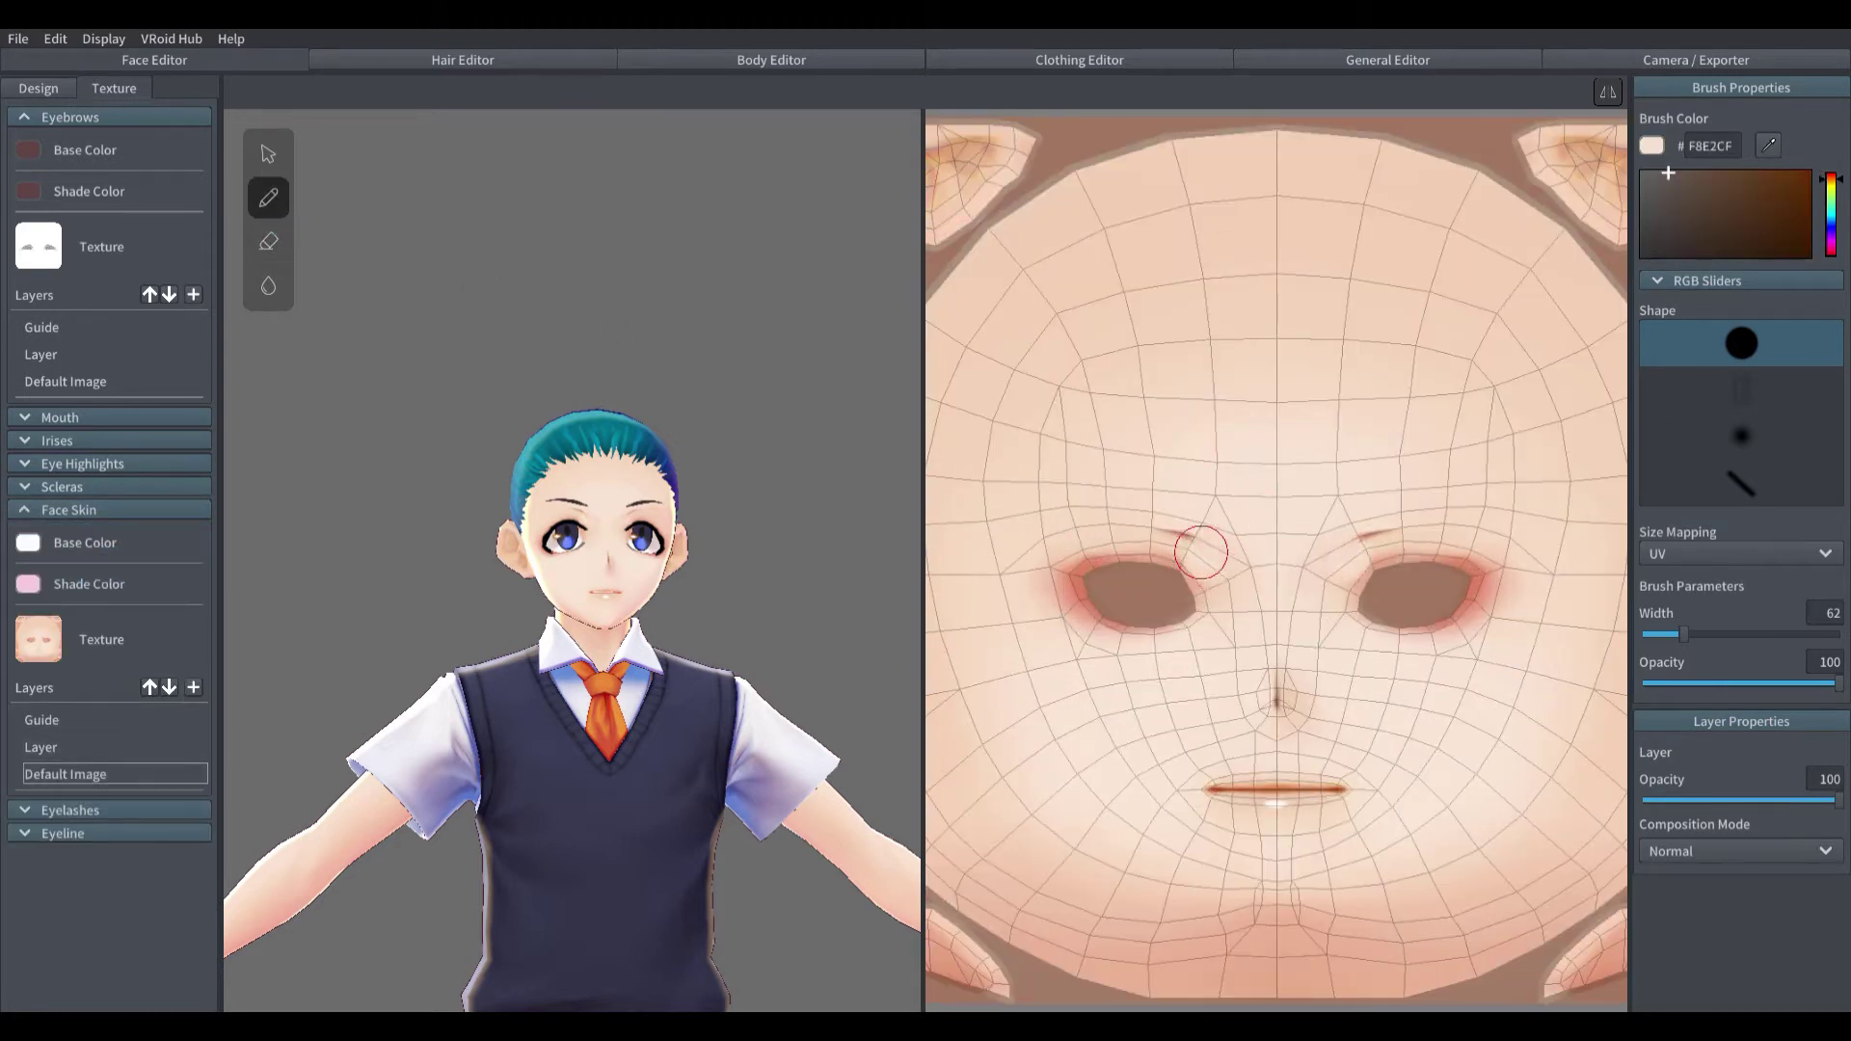
pyautogui.moveTo(1169, 656)
pyautogui.mouseDown()
pyautogui.moveTo(1110, 558)
pyautogui.moveTo(1135, 639)
pyautogui.mouseUp()
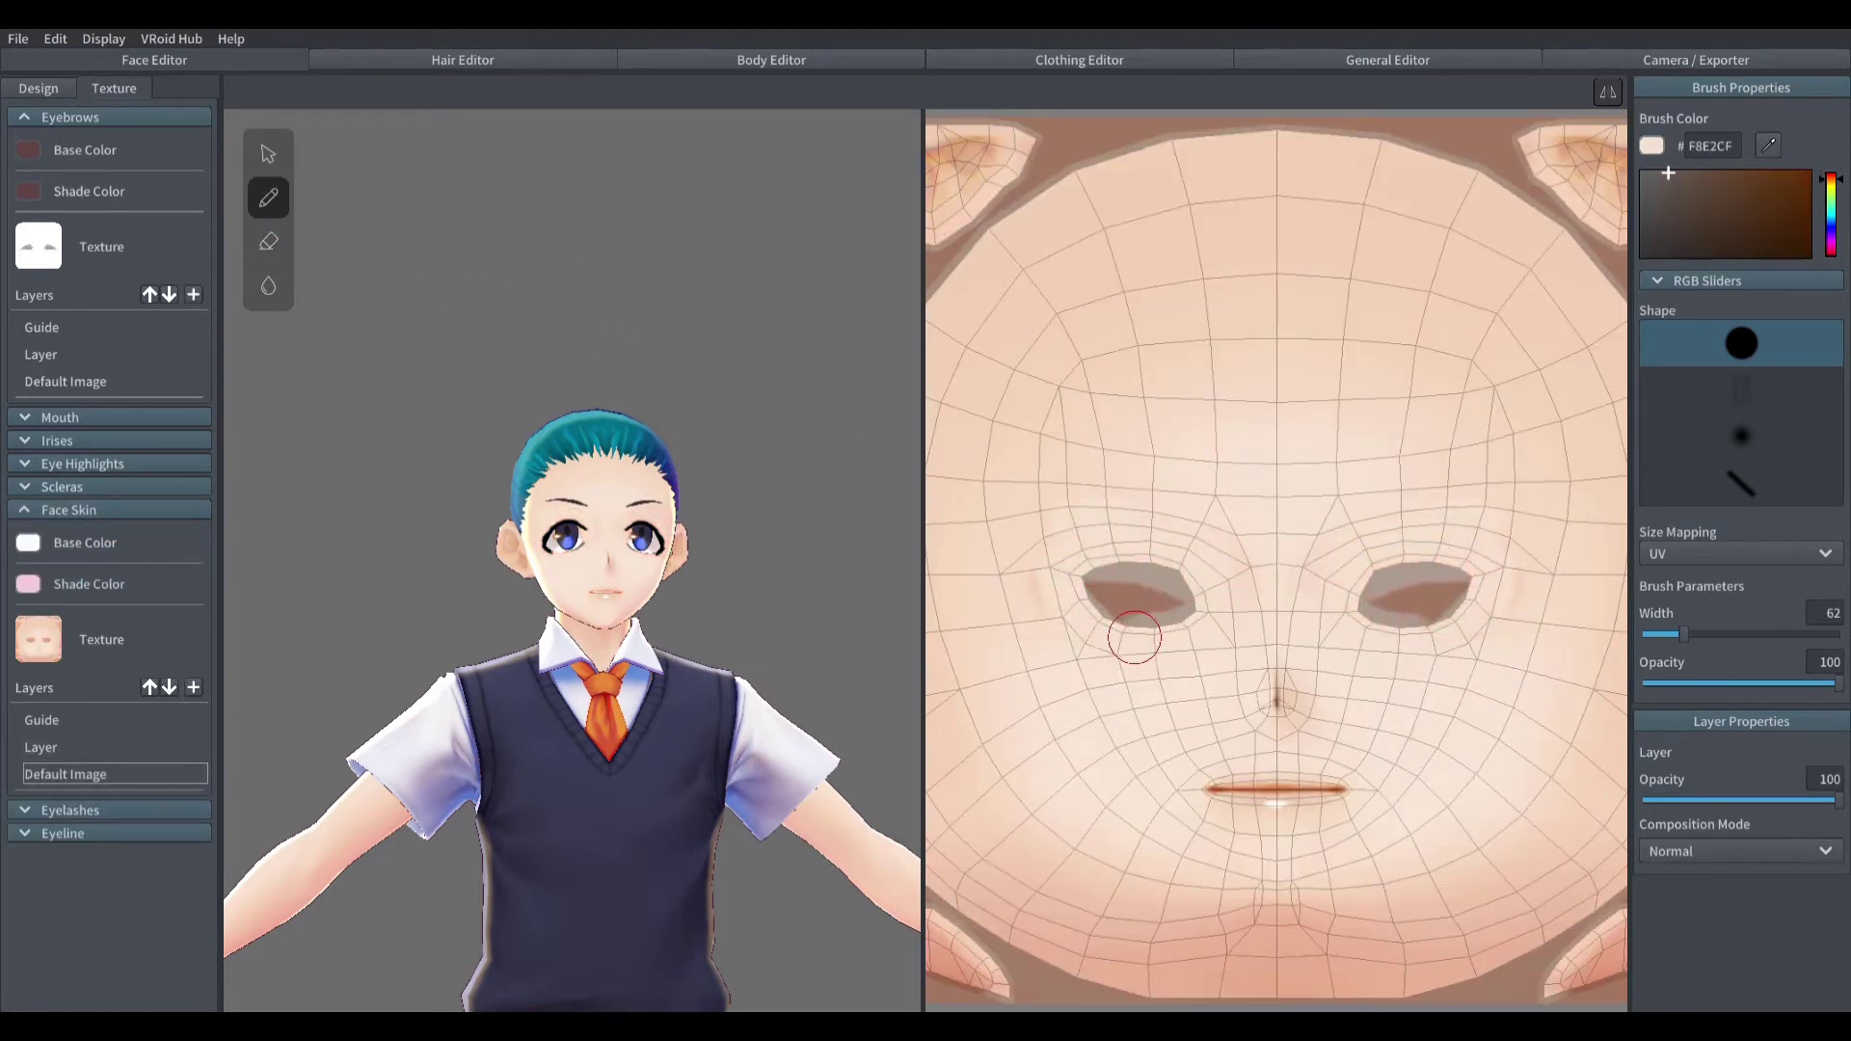
# Step: Paint over the area around the mouth line on the face skin with the same skin colour, removing the lip highlight
pyautogui.moveTo(1319, 827)
pyautogui.mouseDown()
pyautogui.moveTo(1226, 820)
pyautogui.moveTo(1310, 767)
pyautogui.mouseUp()
pyautogui.scroll(5, 827, 627)
pyautogui.moveTo(885, 771); pyautogui.dragTo(848, 796, button='right')
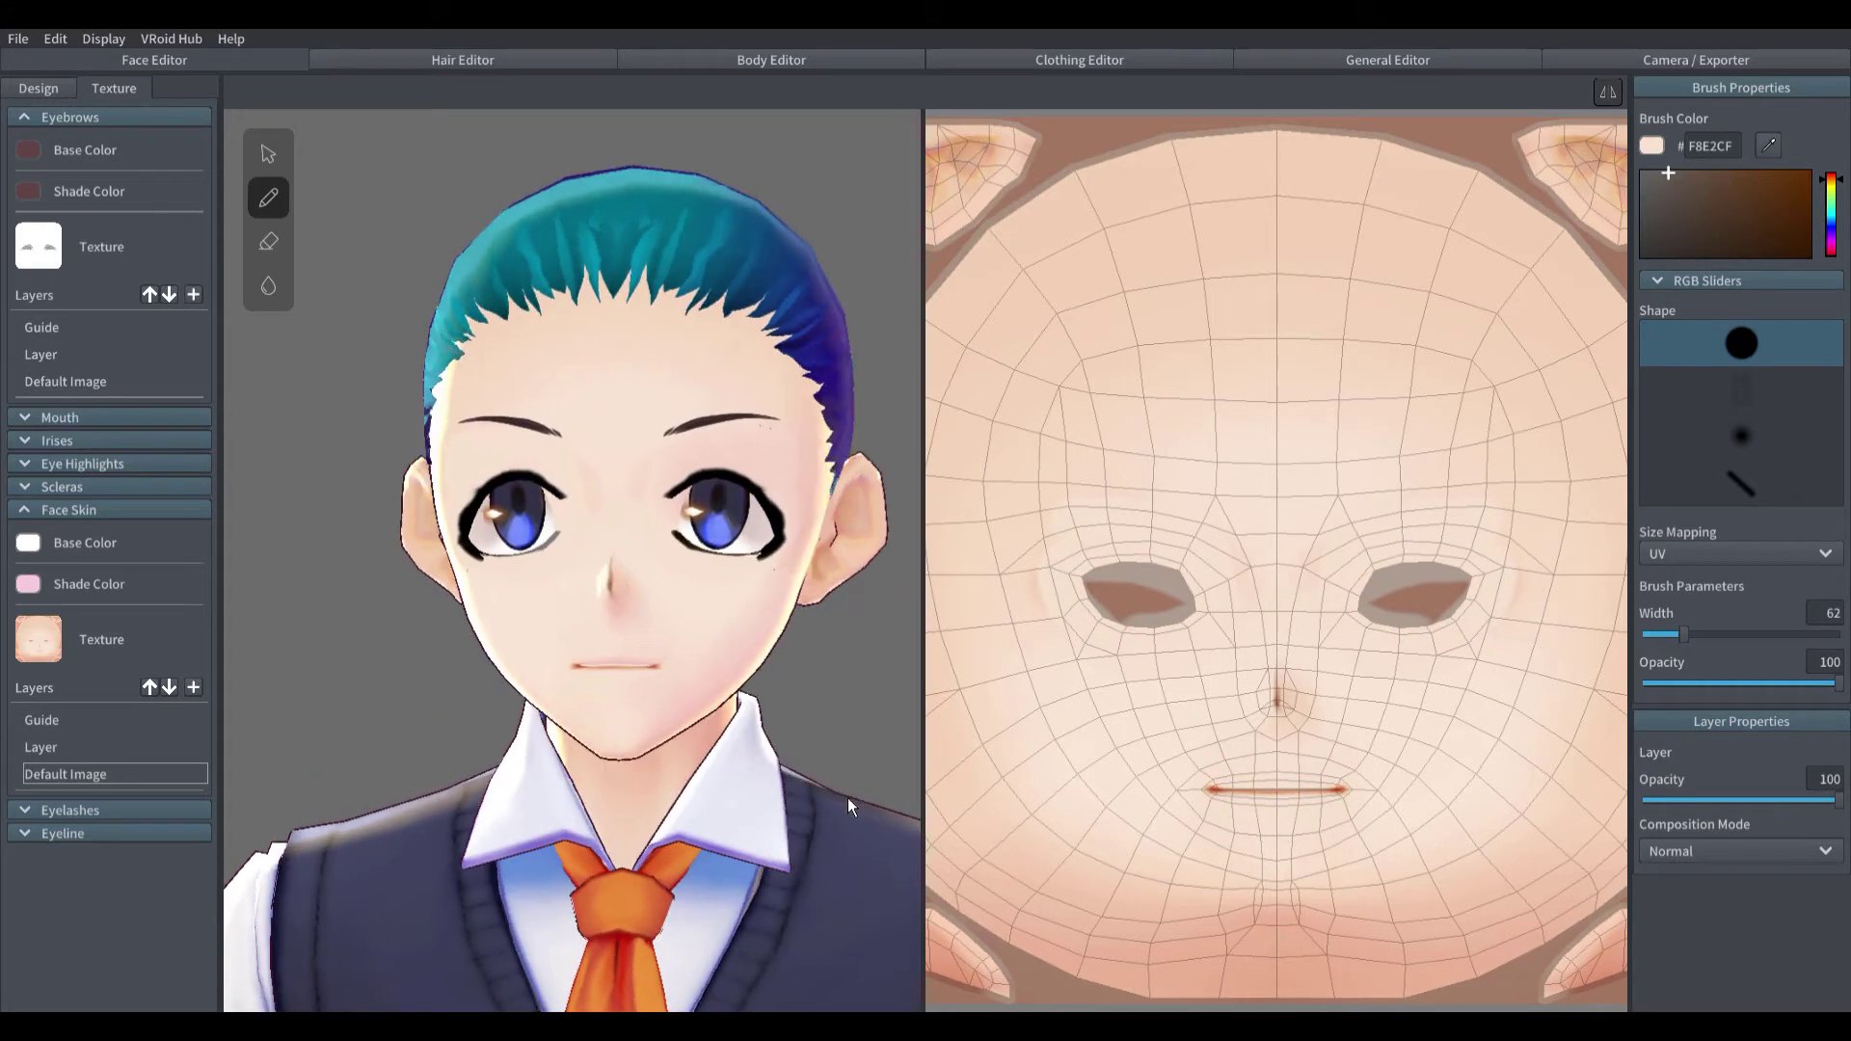
# Step: Erase both blue irises completely from the Irises texture's Default Image layer
pyautogui.click(43, 442)
pyautogui.click(268, 253)
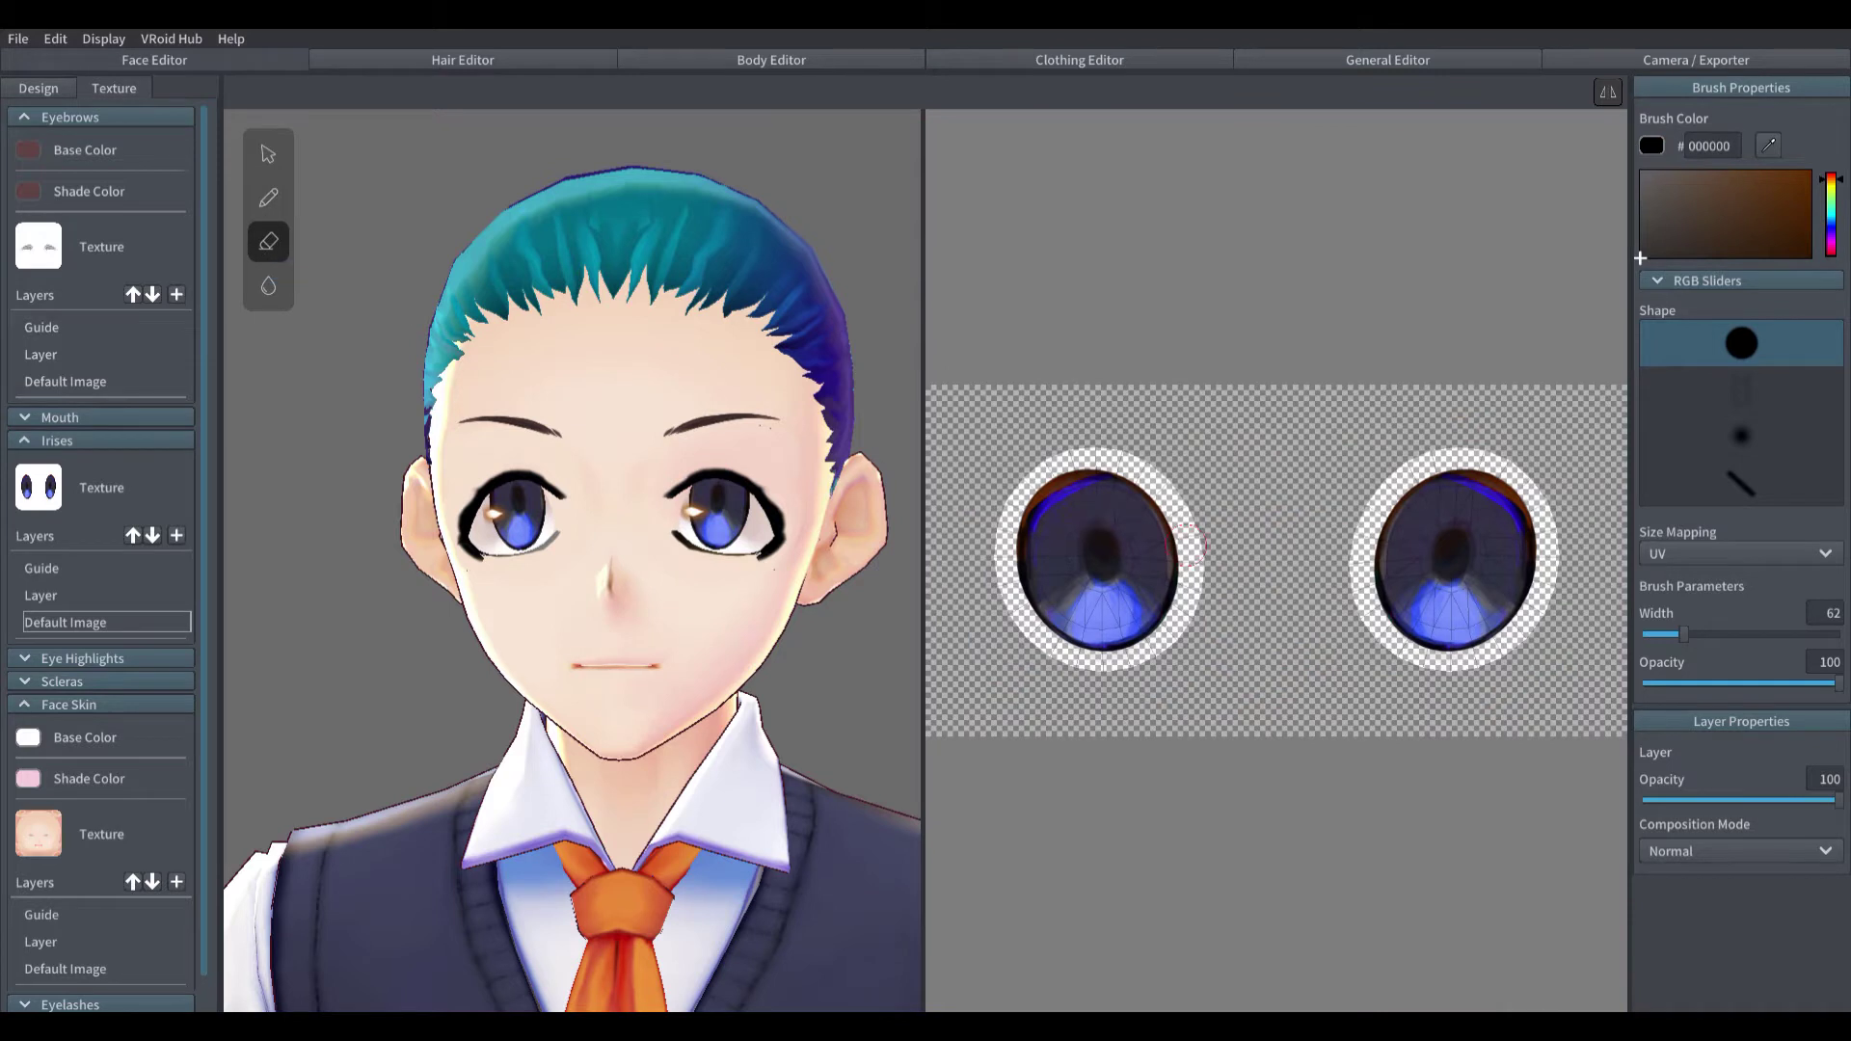
pyautogui.moveTo(1190, 545)
pyautogui.mouseDown()
pyautogui.moveTo(1227, 529)
pyautogui.moveTo(1109, 487)
pyautogui.moveTo(1236, 604)
pyautogui.moveTo(1061, 617)
pyautogui.moveTo(1119, 603)
pyautogui.mouseUp()
# Step: Paint solid black round pupils at the centre of both irises, enlarging them with a brush width of 120
pyautogui.click(268, 200)
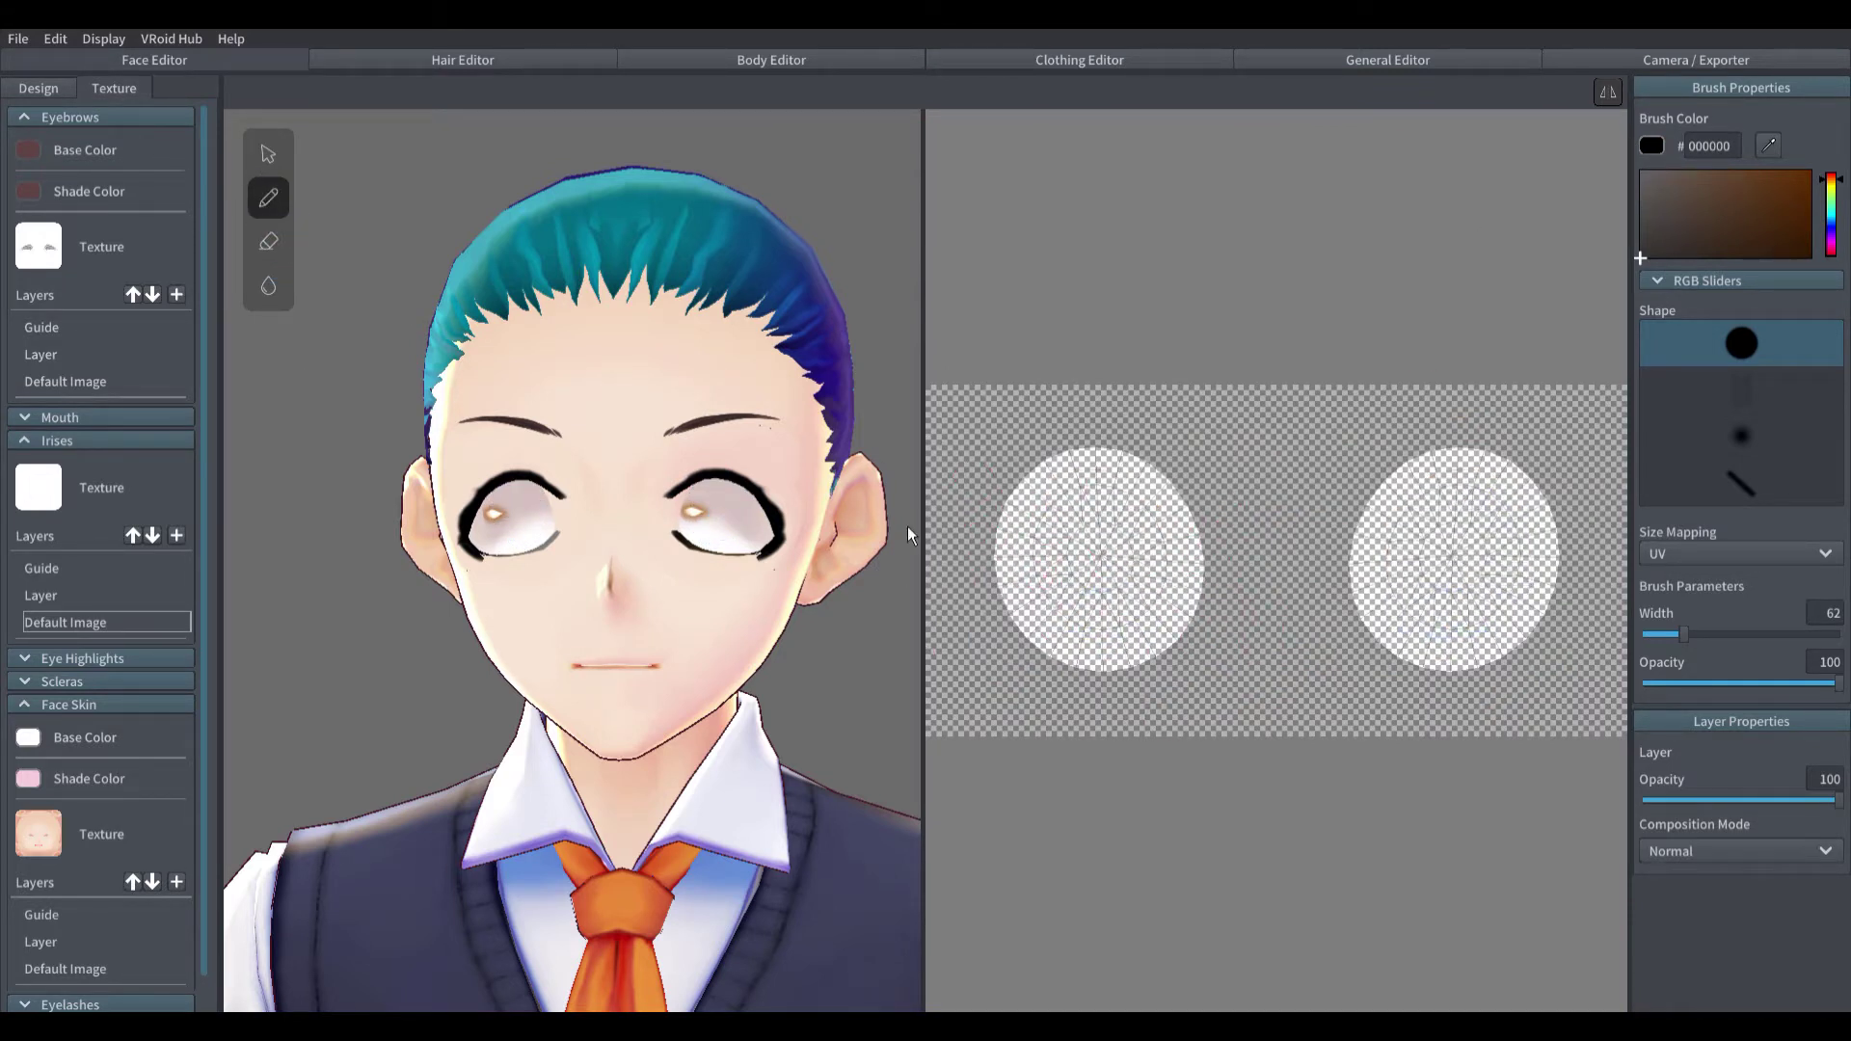
pyautogui.click(1098, 560)
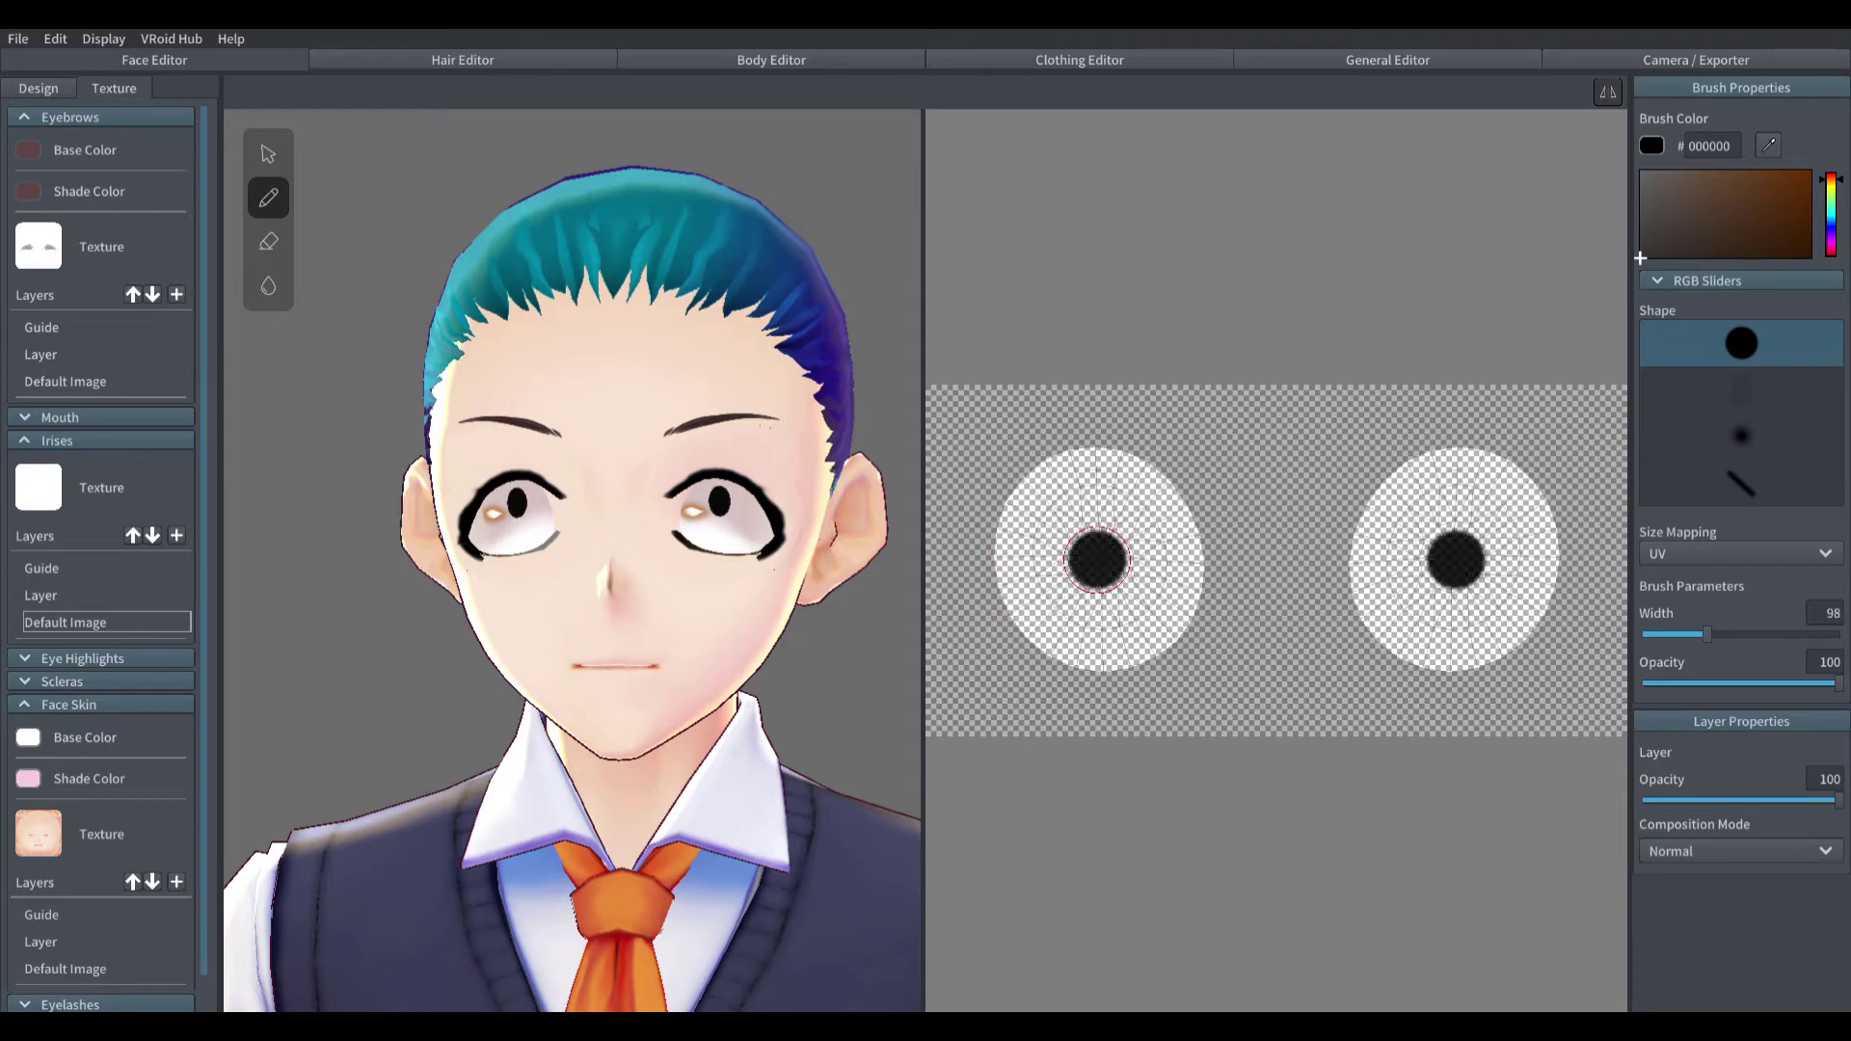
pyautogui.moveTo(1108, 569); pyautogui.dragTo(1099, 569)
# Step: Delete the Default Image layer from the Eye Highlights texture
pyautogui.click(55, 442)
pyautogui.click(54, 461)
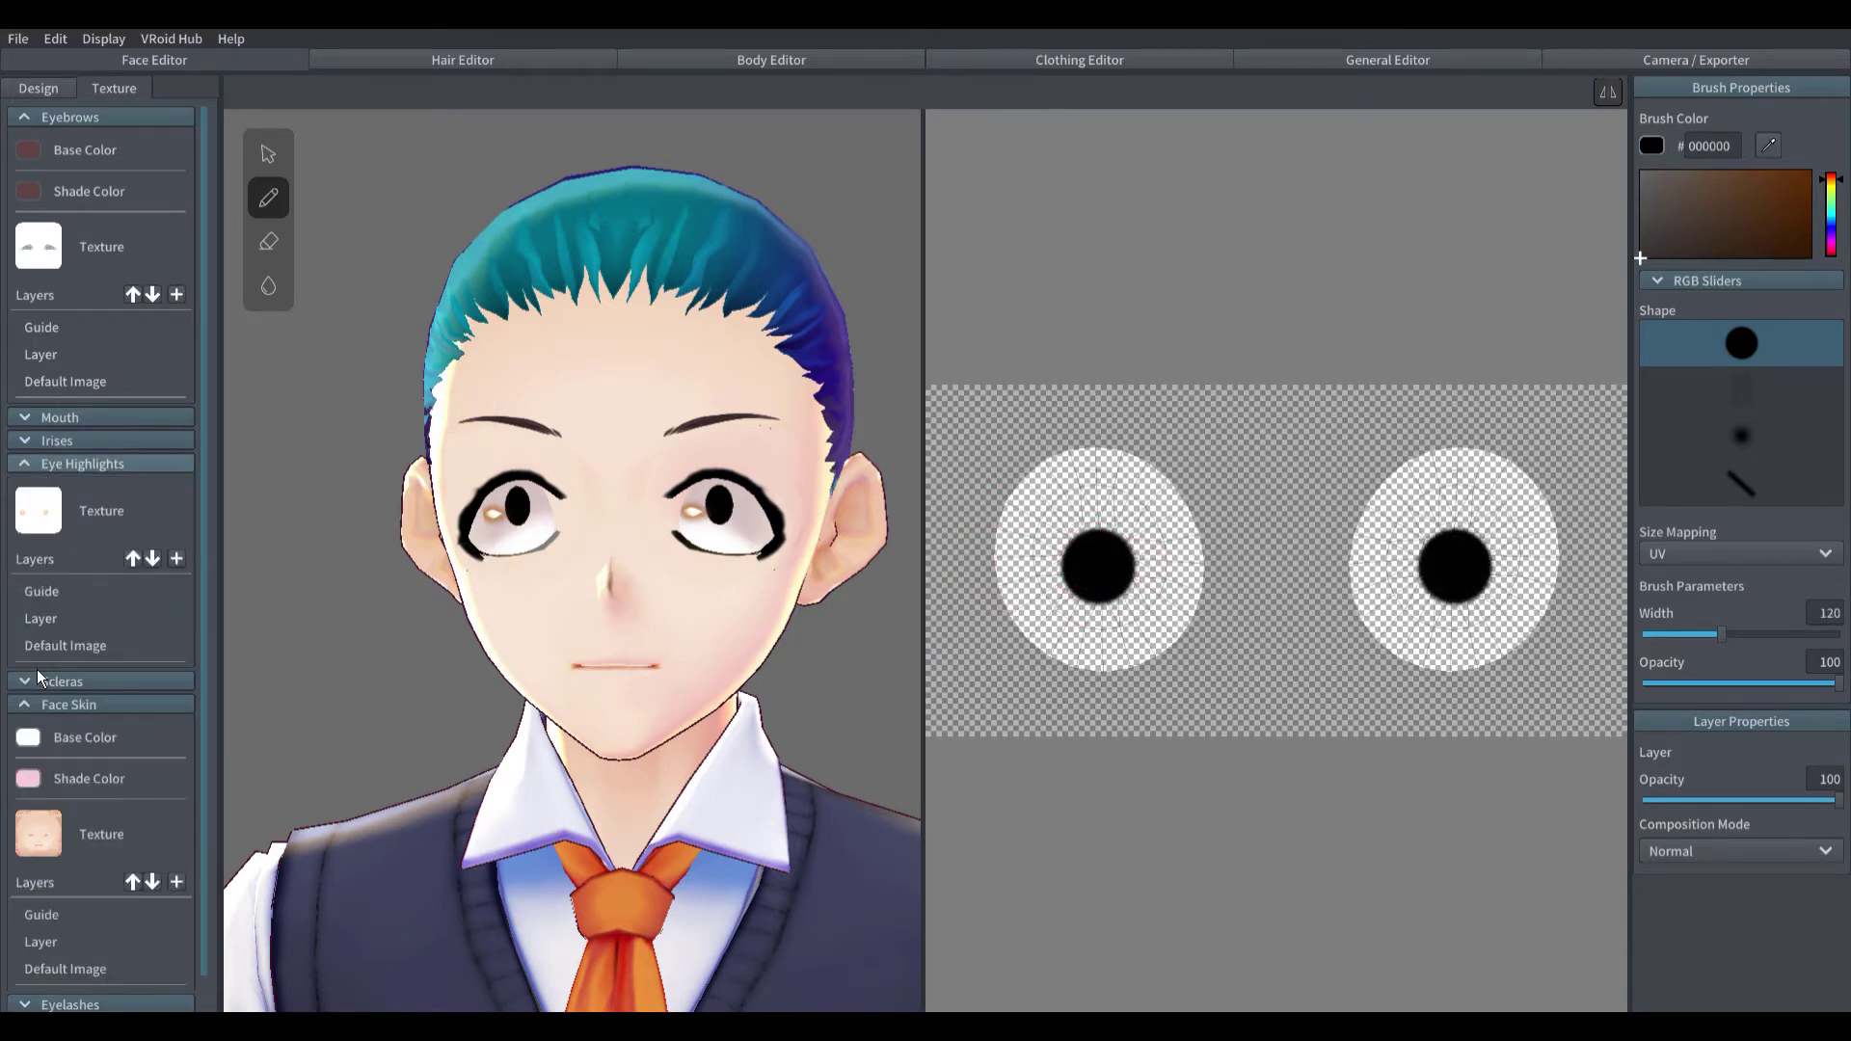
pyautogui.rightClick(44, 649)
pyautogui.click(107, 582)
pyautogui.click(66, 622)
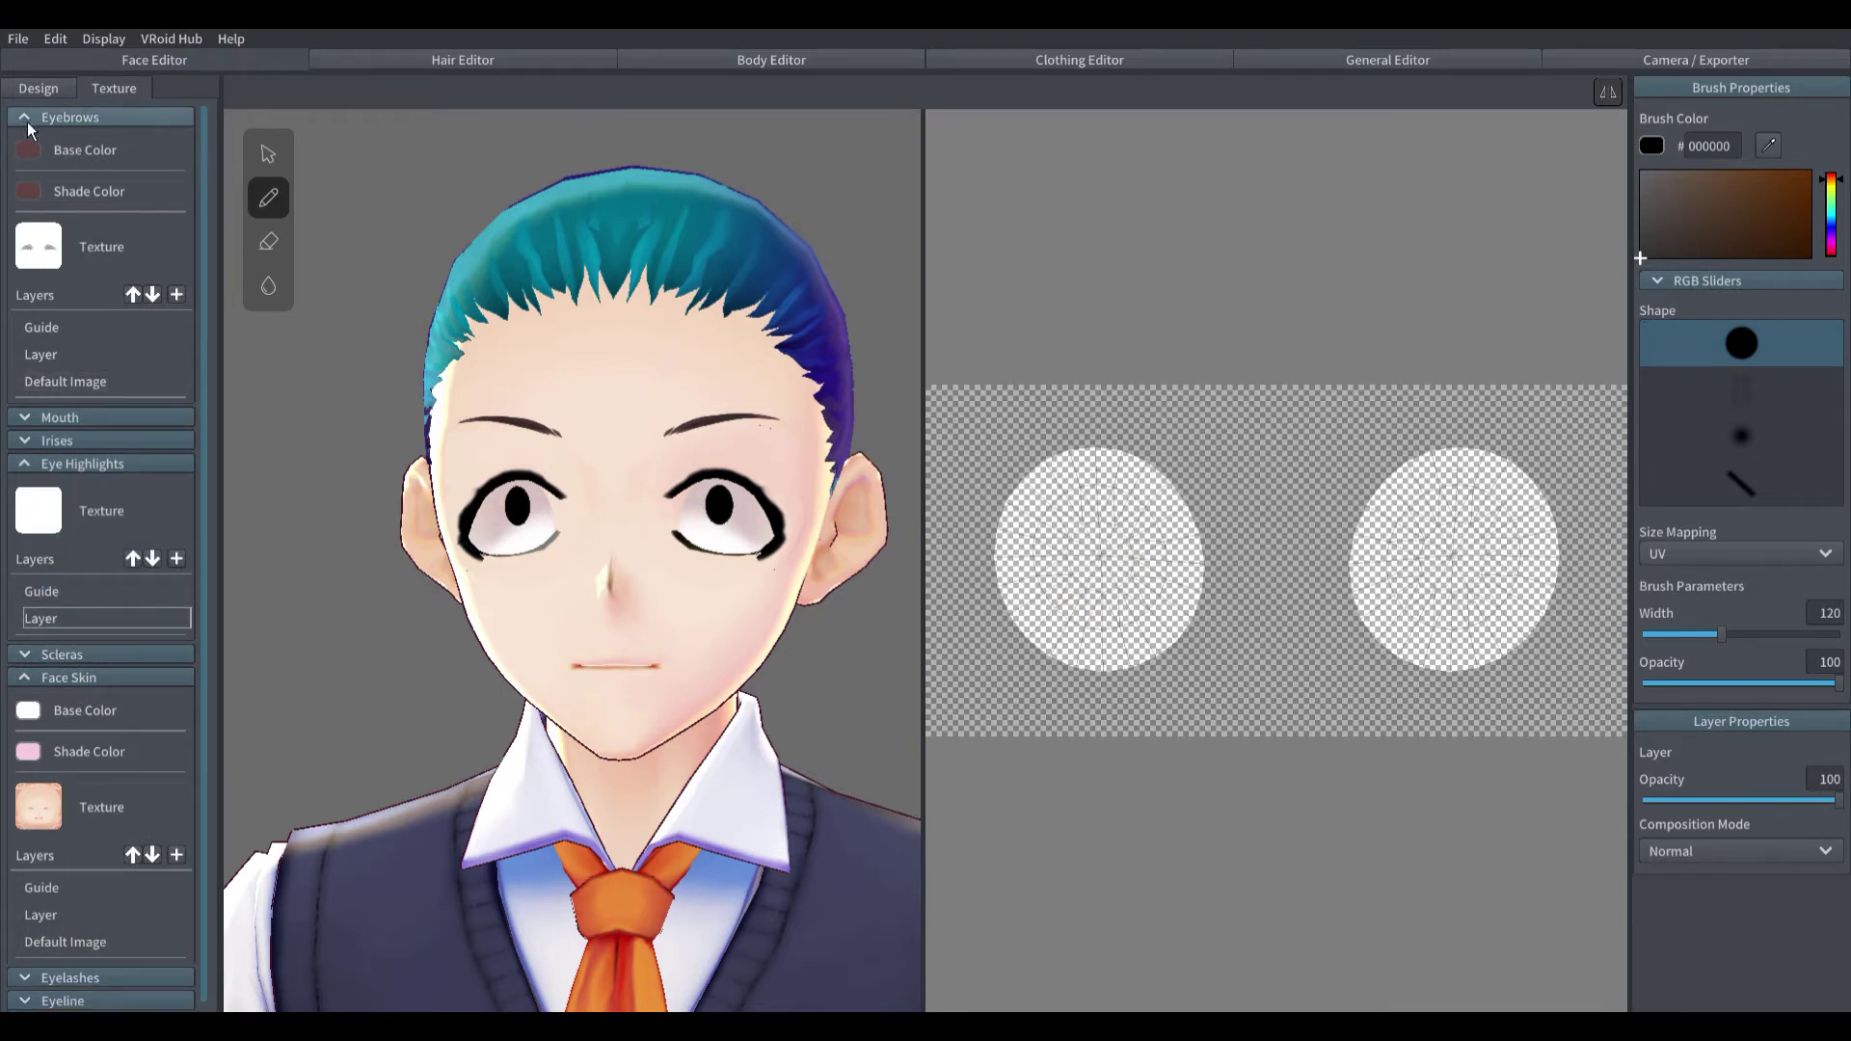
# Step: Paint thick black eyebrows on the Eyebrows Default Image layer and trim their upper edges with an eraser width of 46
pyautogui.scroll(-3, 154, 398)
pyautogui.scroll(3, 154, 397)
pyautogui.click(144, 382)
pyautogui.scroll(1, 1307, 583)
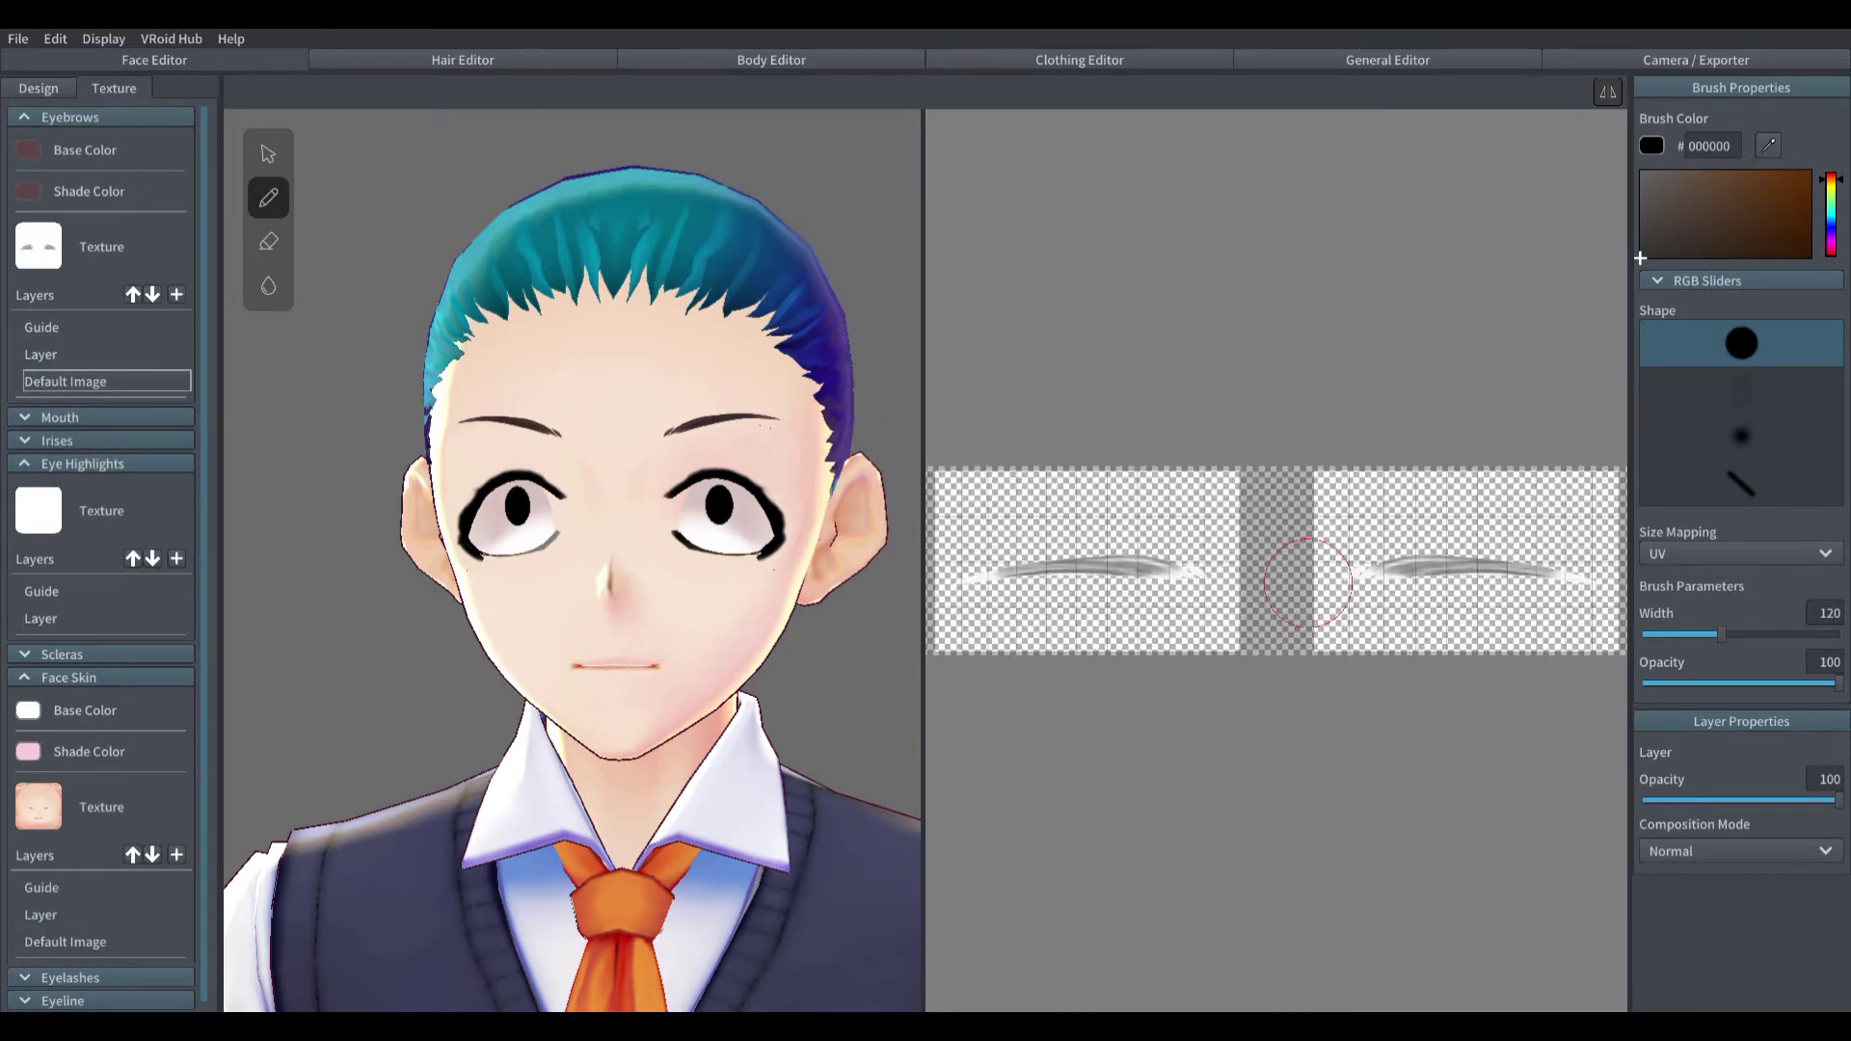
pyautogui.moveTo(1198, 572)
pyautogui.mouseDown()
pyautogui.moveTo(959, 574)
pyautogui.moveTo(1210, 567)
pyautogui.moveTo(966, 556)
pyautogui.mouseUp()
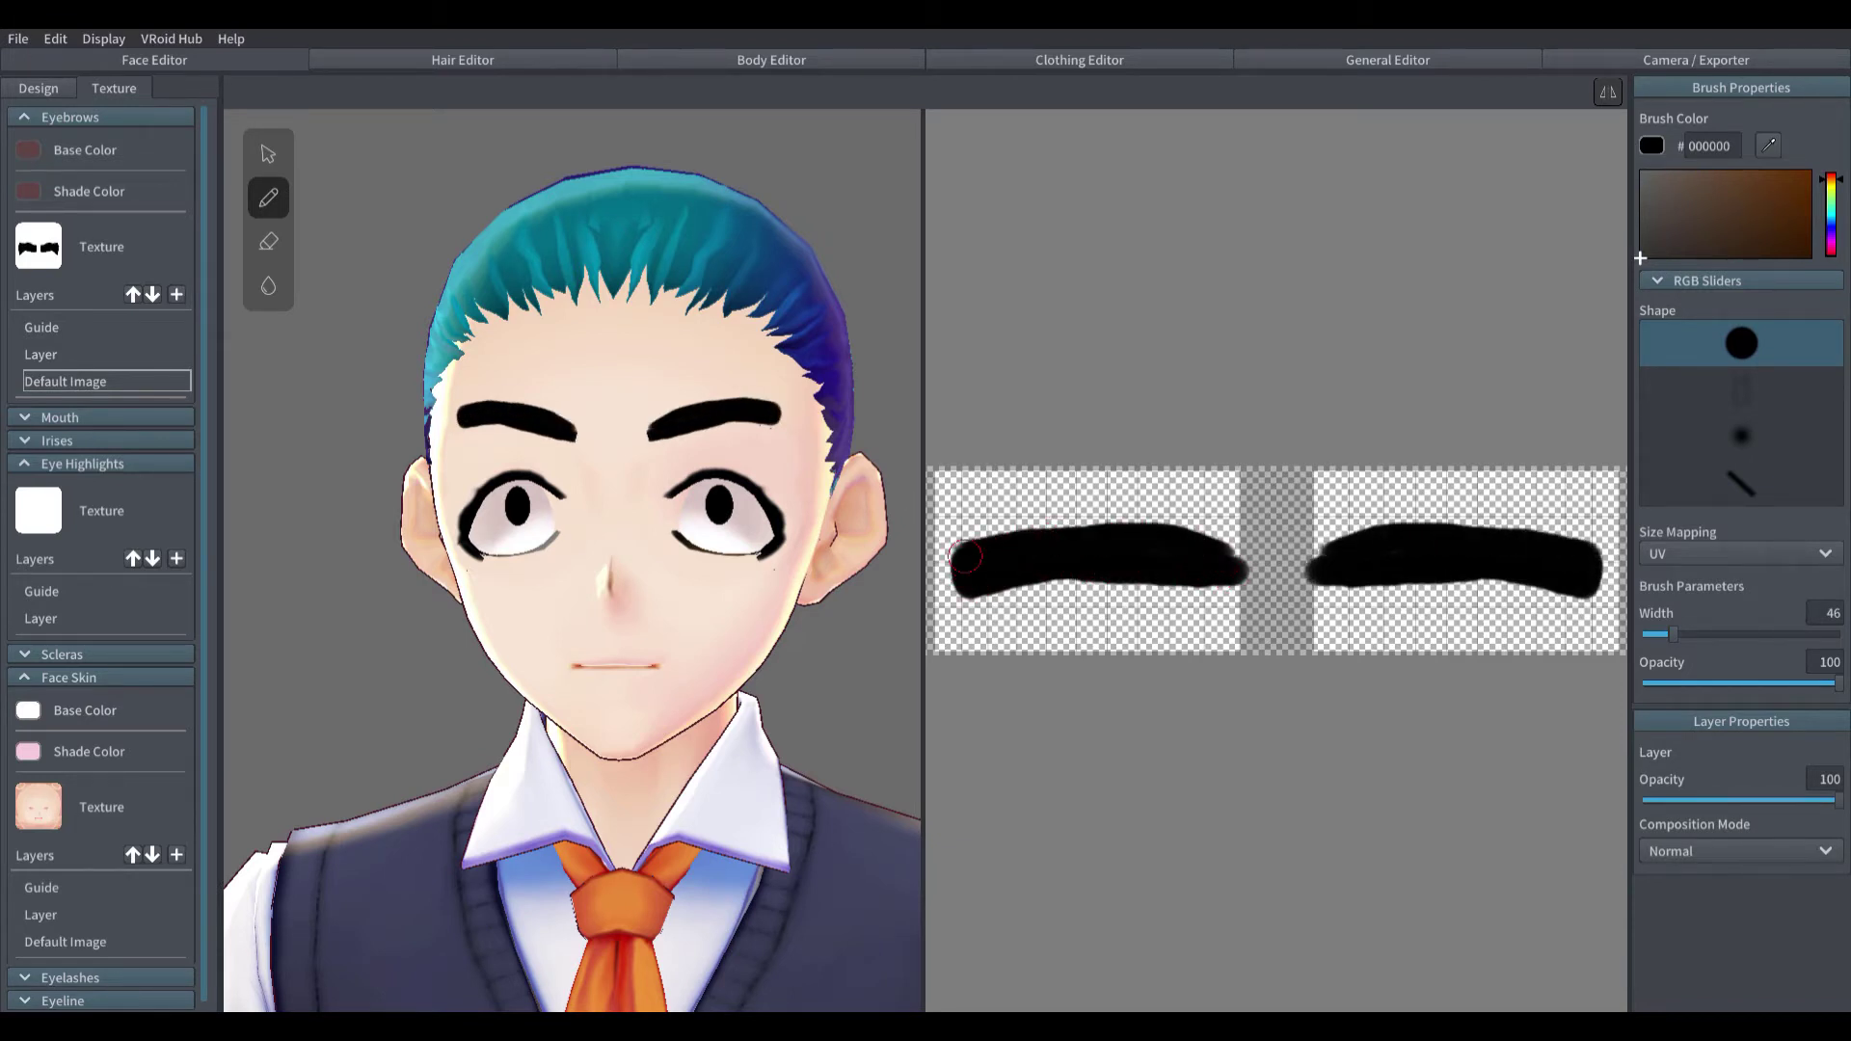
pyautogui.click(269, 241)
pyautogui.moveTo(1259, 536); pyautogui.dragTo(923, 557)
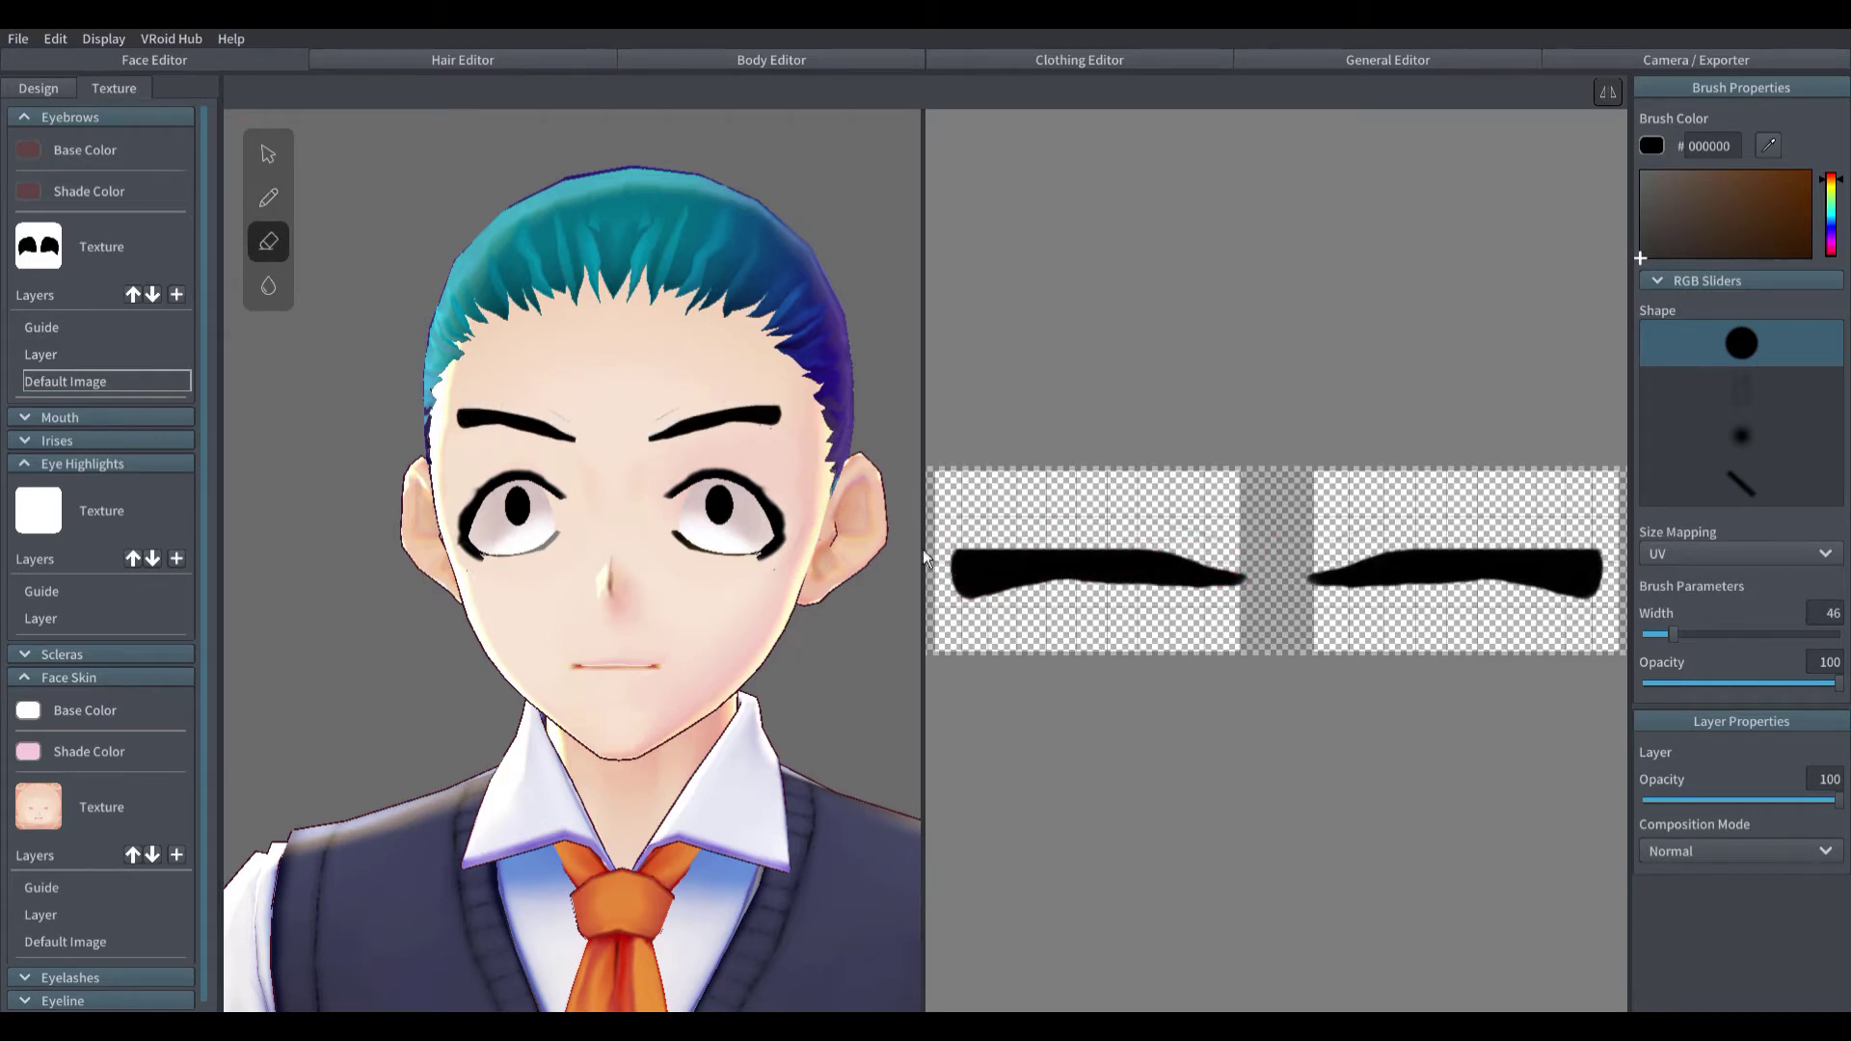
# Step: Add thin black vertical strokes at the outer ends of the eyebrows with a brush width of 9
pyautogui.press('p')
pyautogui.scroll(2, 1109, 680)
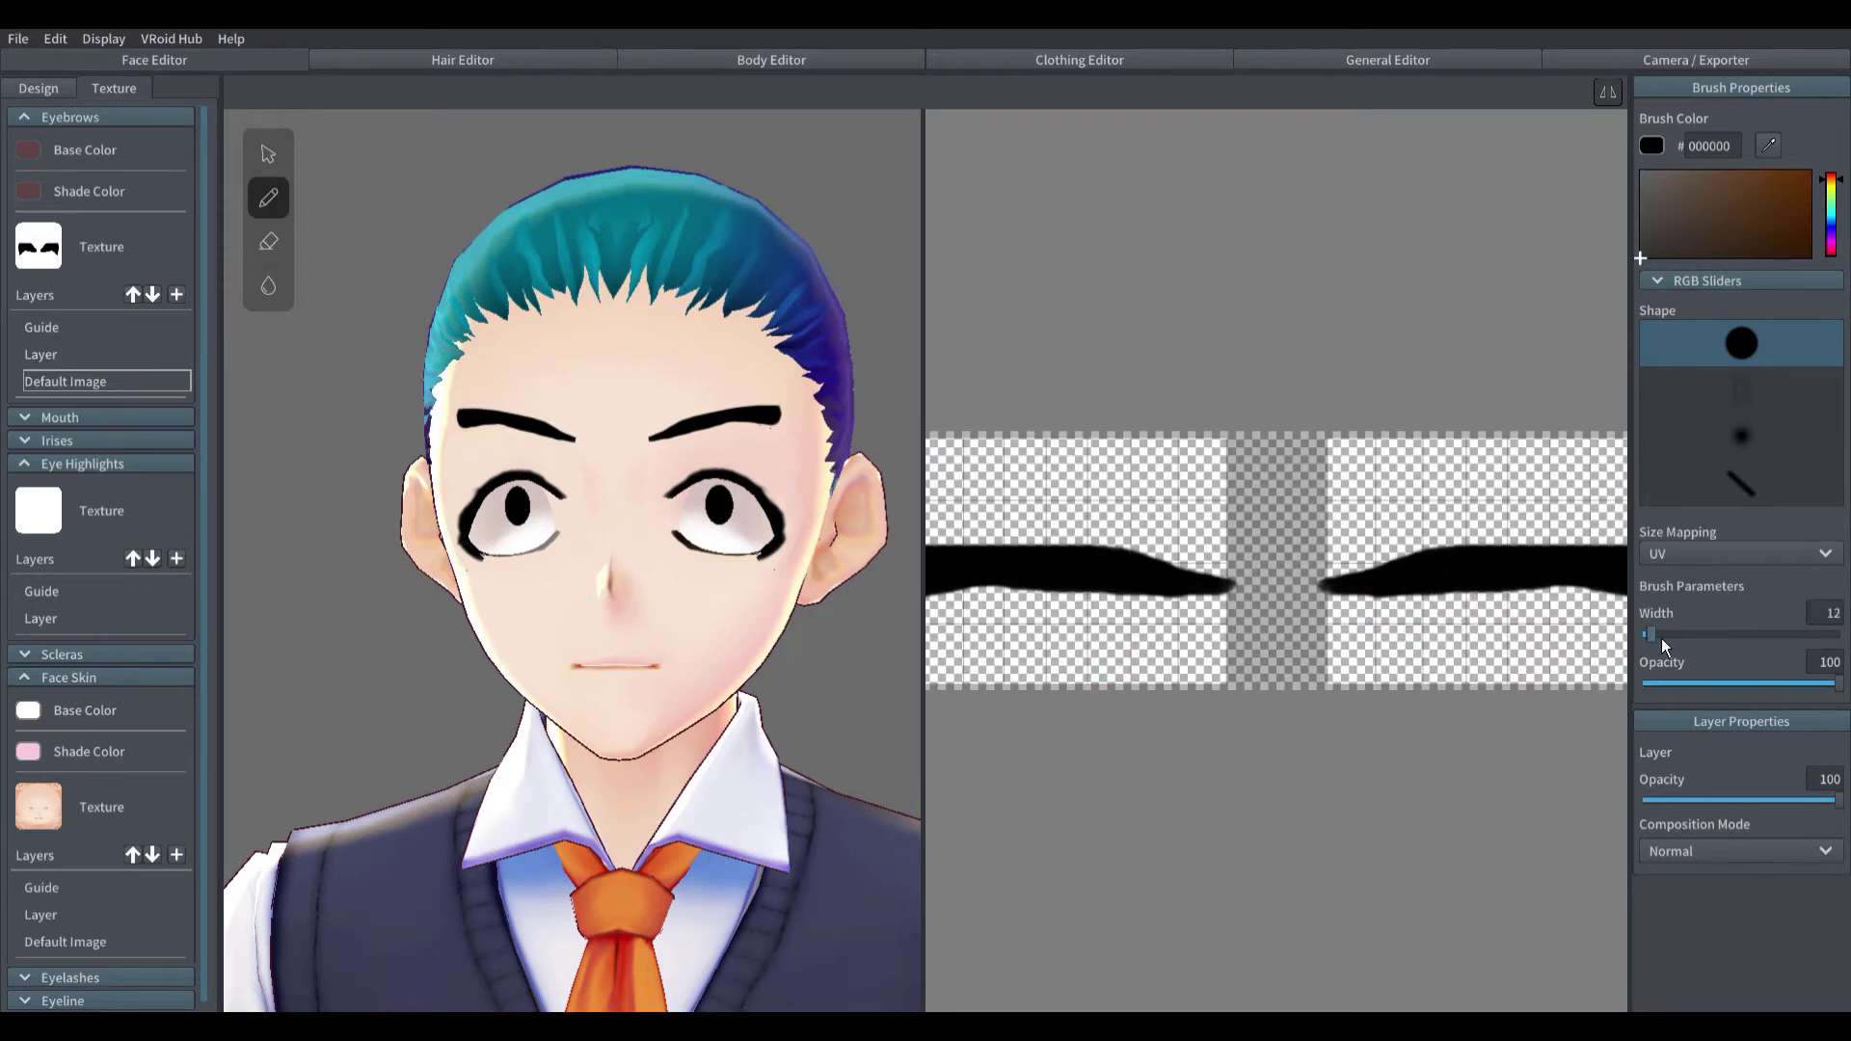
pyautogui.scroll(-2, 1009, 607)
pyautogui.moveTo(1664, 650); pyautogui.dragTo(1660, 650)
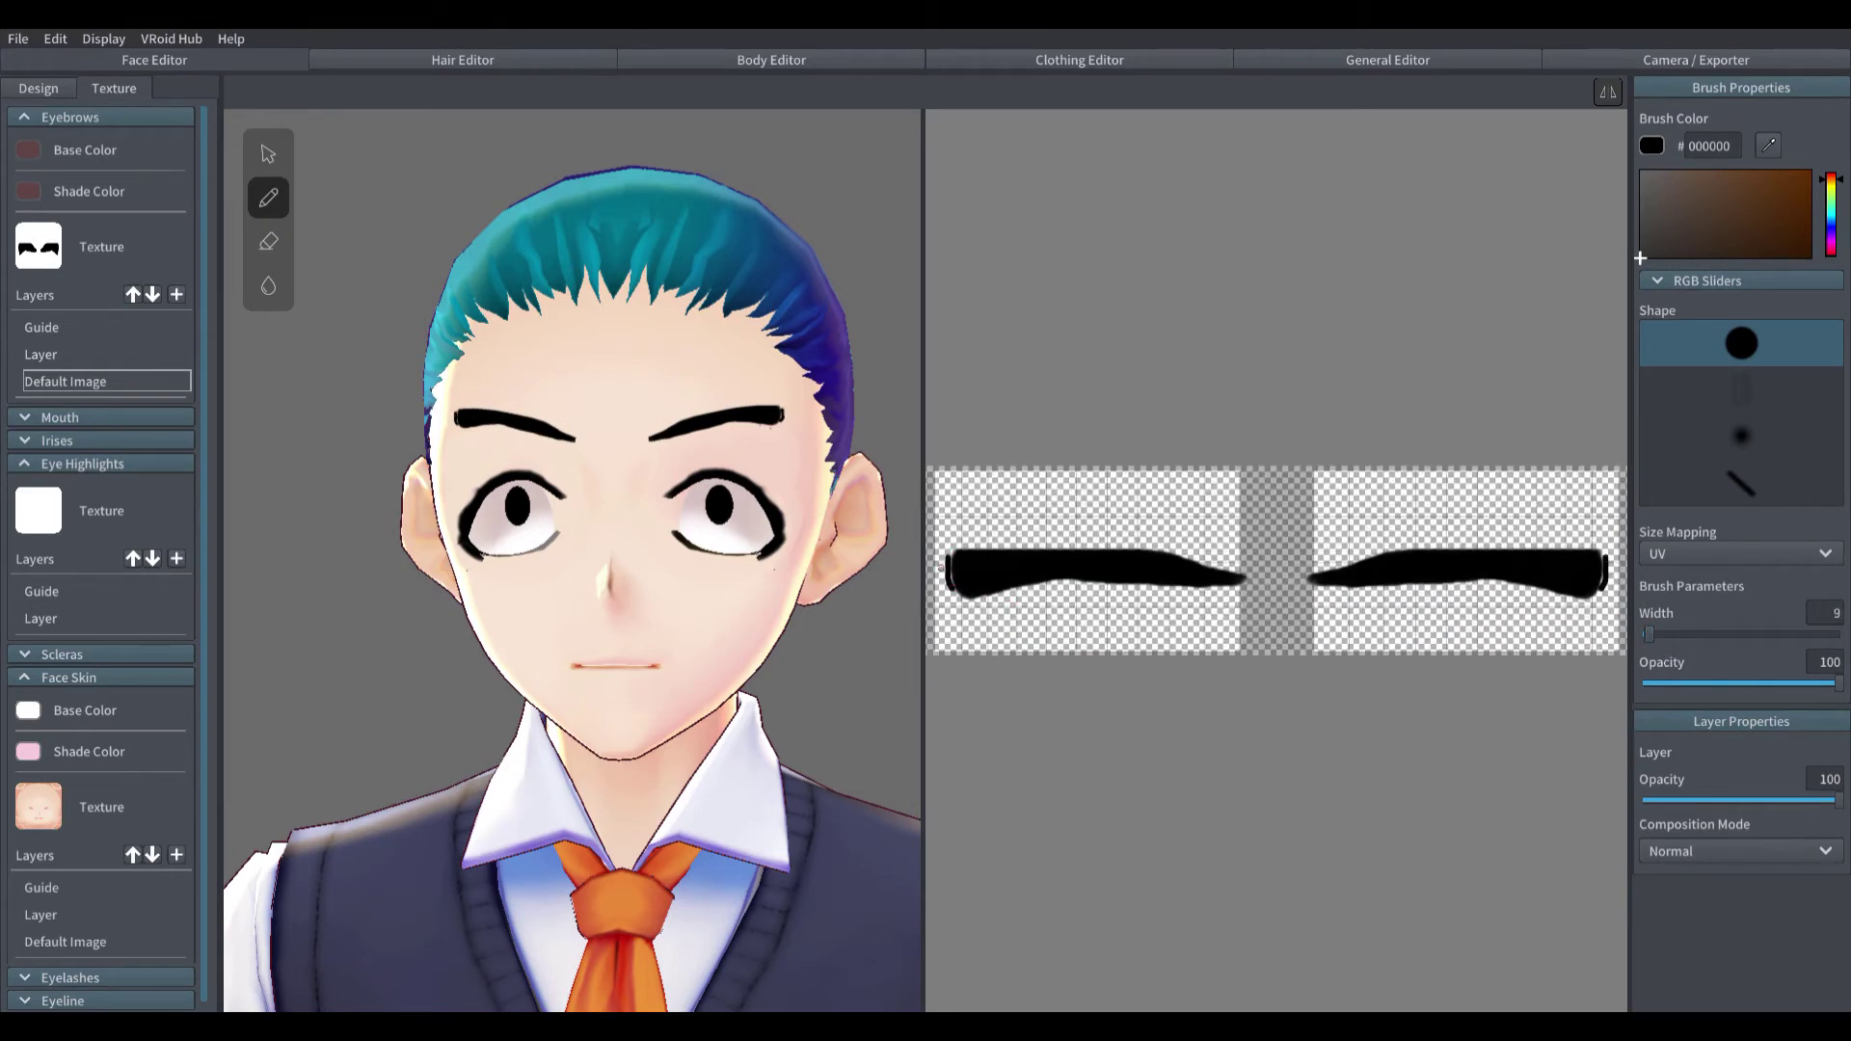
pyautogui.scroll(-5, 830, 425)
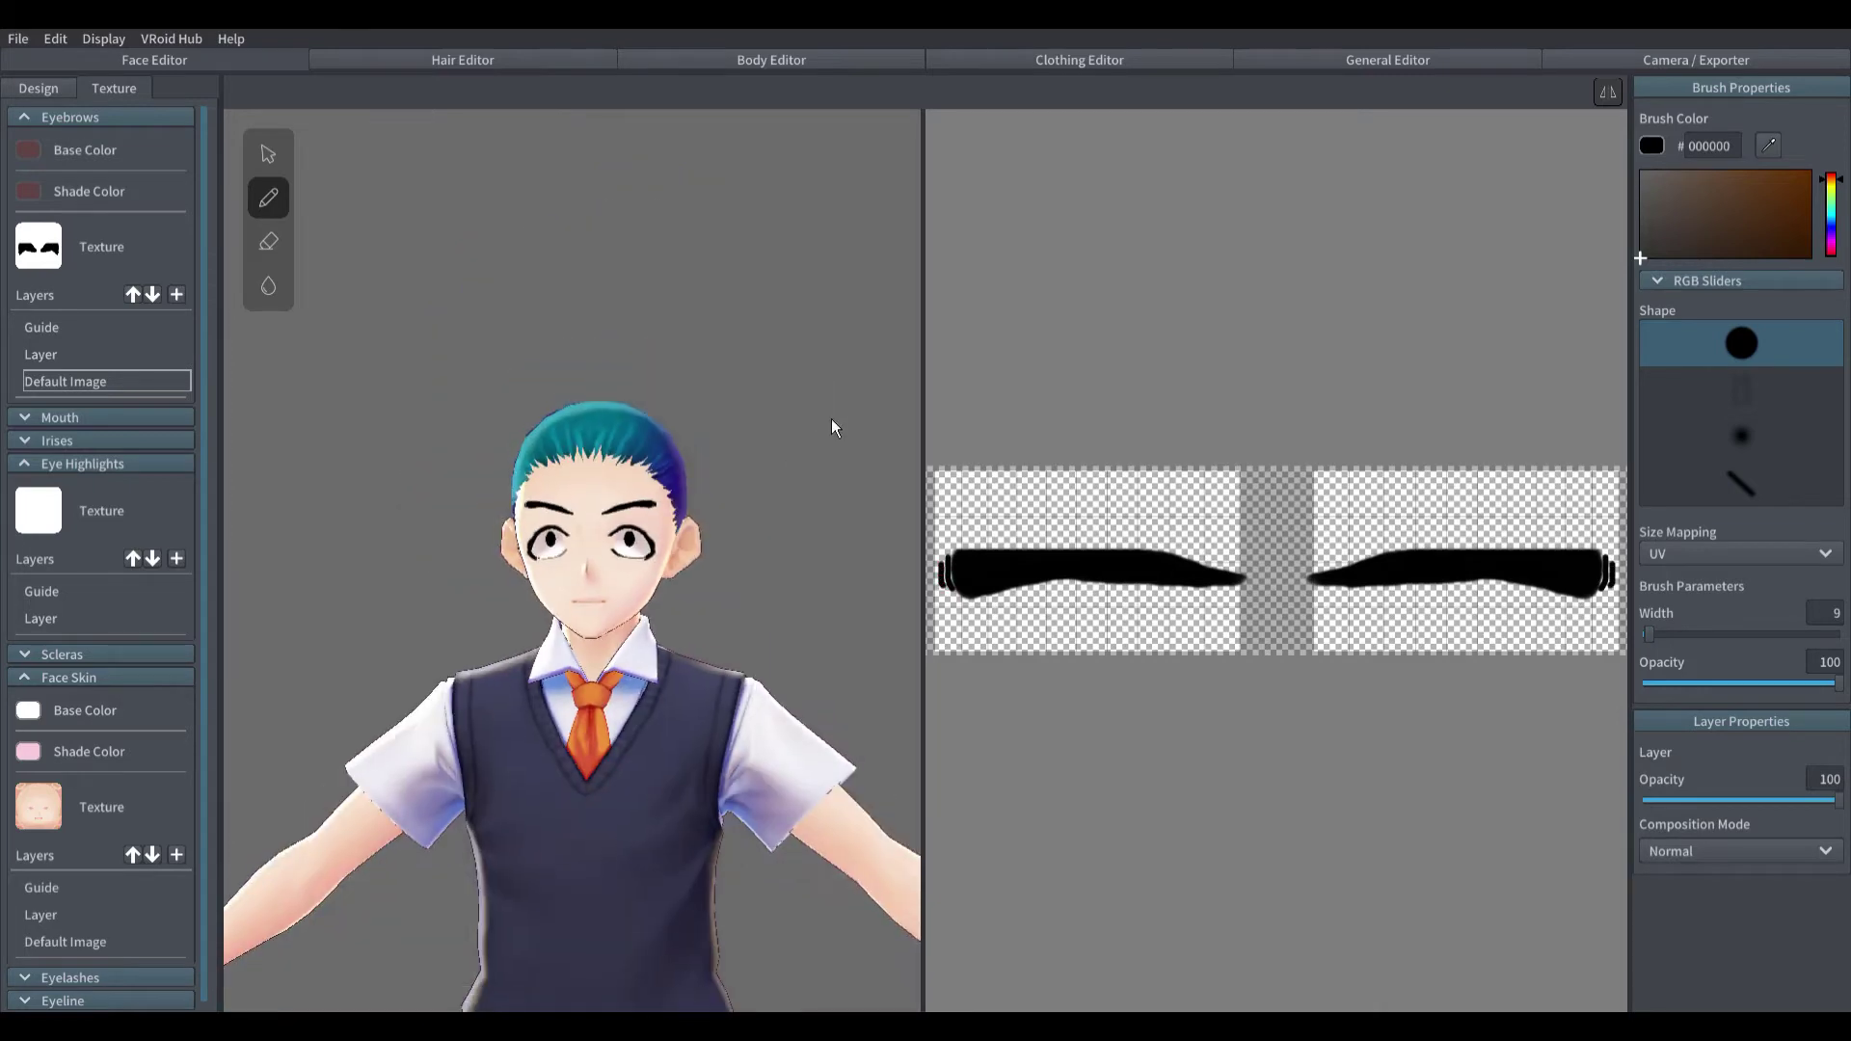
# Step: Set the Eye Narrowness to 0.49 and the Eye Height to 2.50
pyautogui.click(43, 89)
pyautogui.moveTo(1664, 436); pyautogui.dragTo(1742, 437)
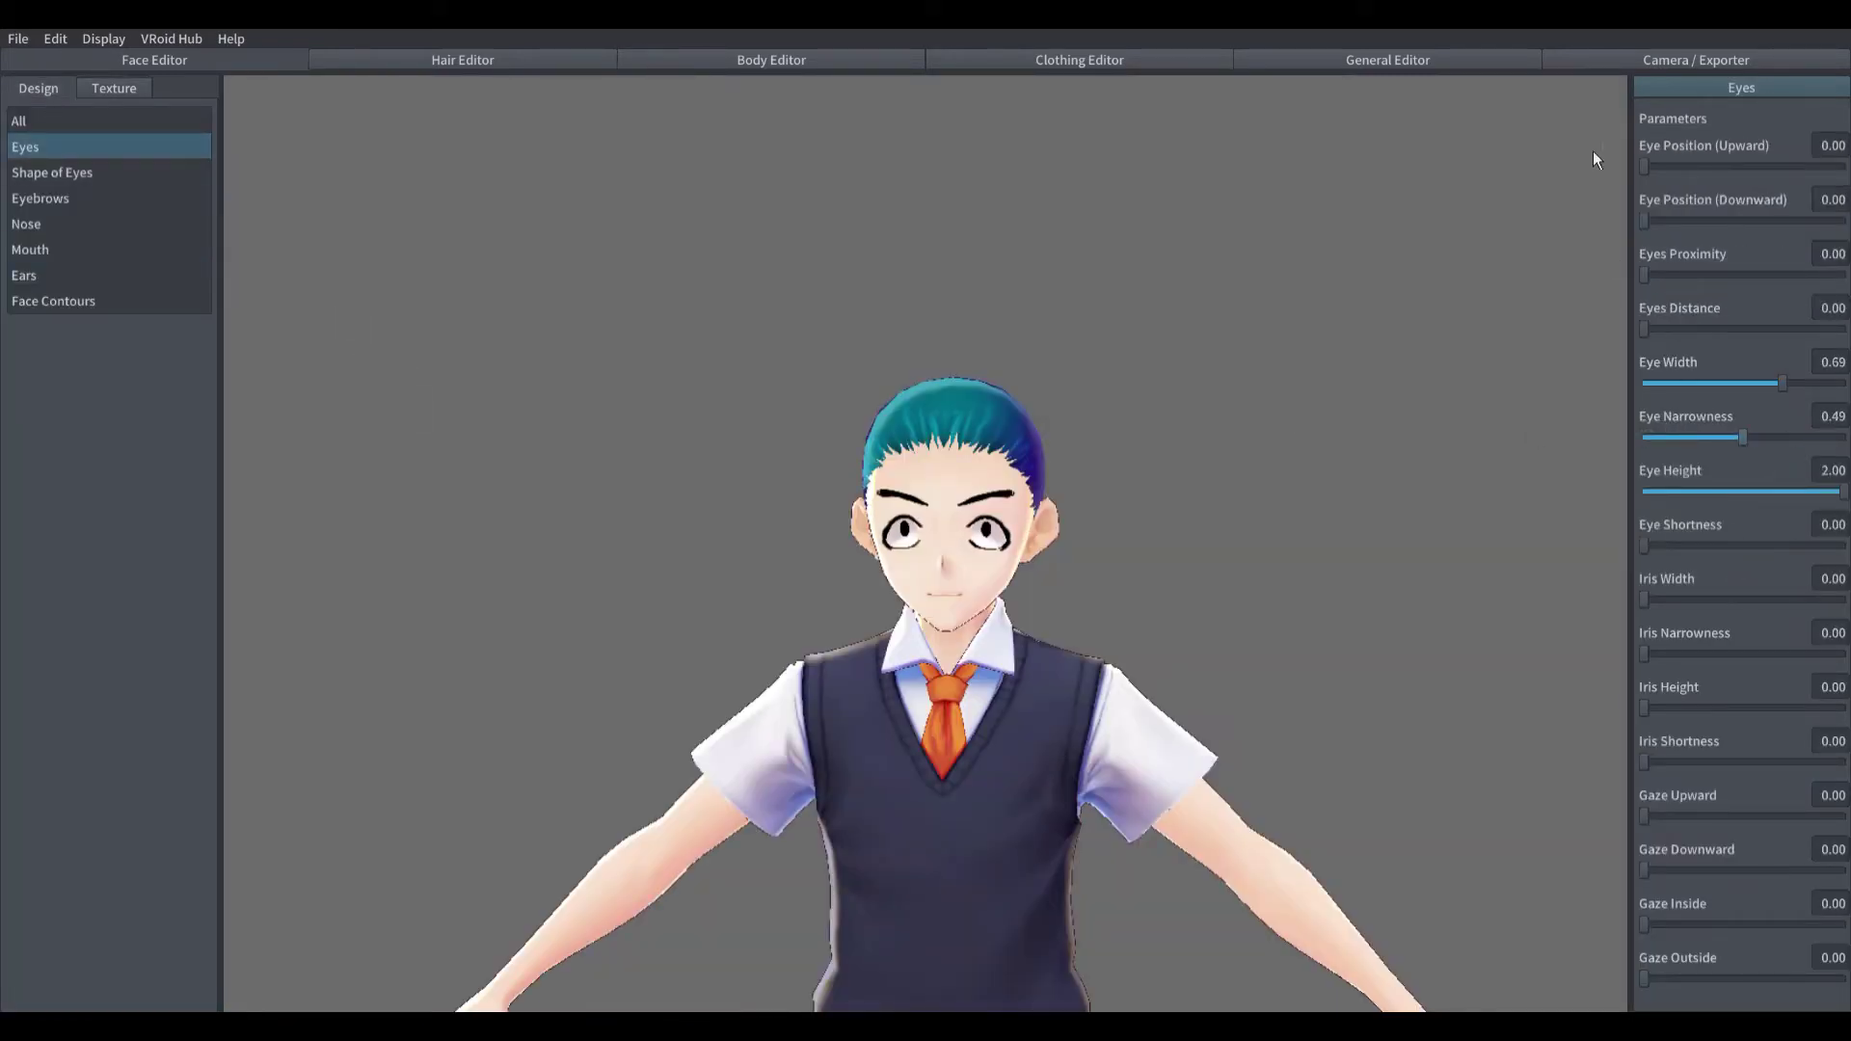
pyautogui.click(1841, 480)
pyautogui.write('2.50')
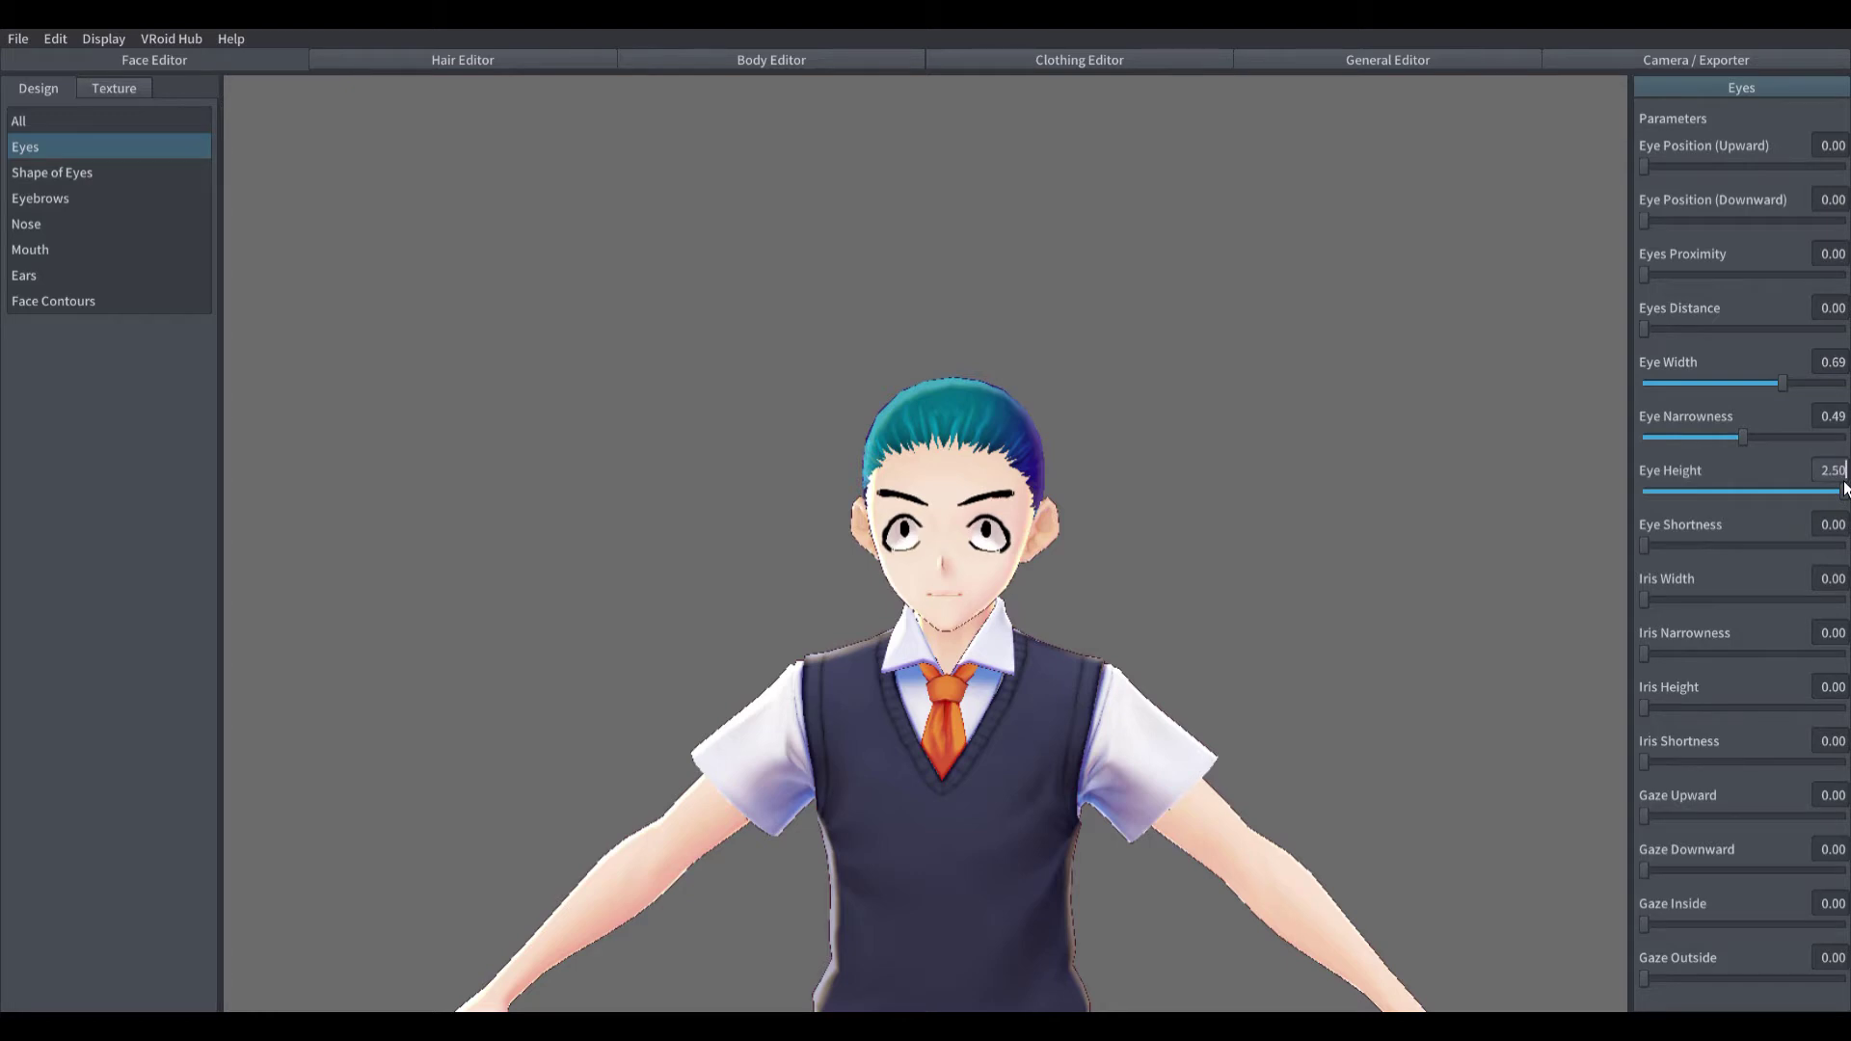
# Step: Set Gaze Downward to 0.23 and Gaze Inside to 1.00
pyautogui.scroll(5, 1389, 525)
pyautogui.moveTo(1645, 871); pyautogui.dragTo(1767, 940)
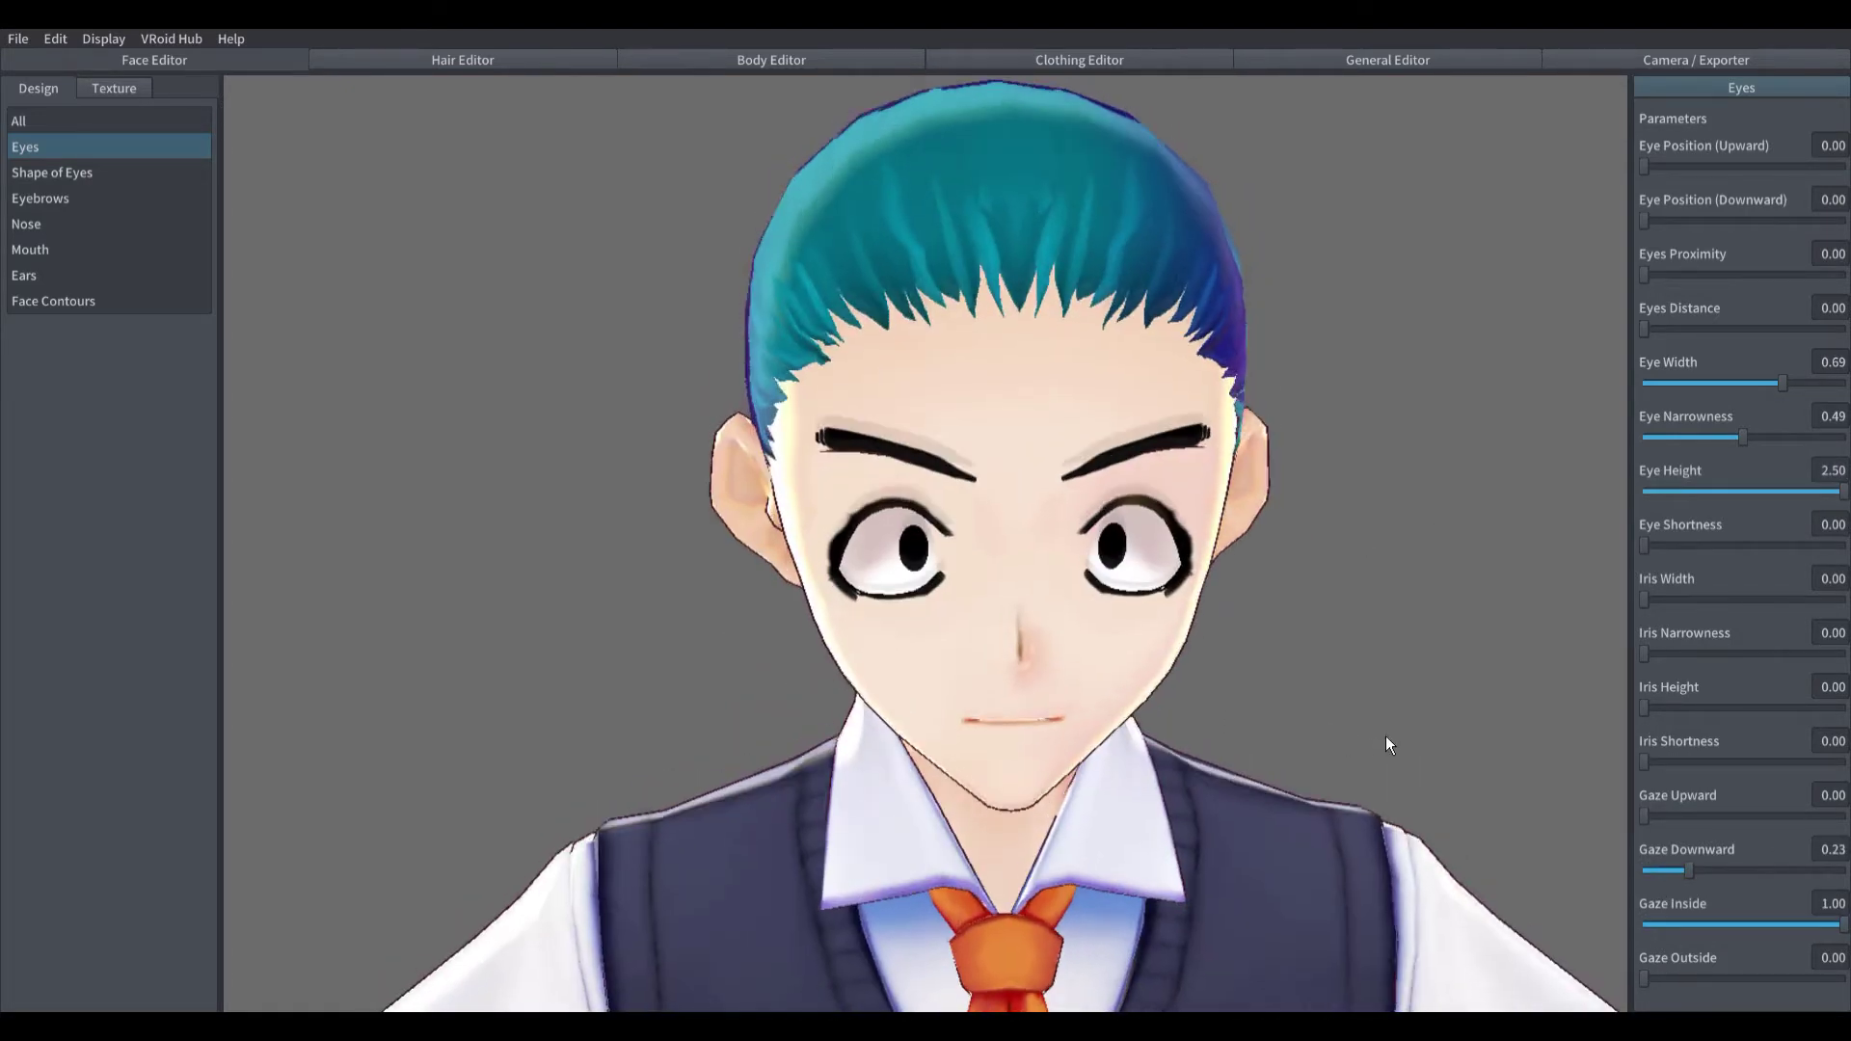
# Step: Set the Faceline Position (Upward) to 0.49 and the Eye Position (Downward) to 0.47
pyautogui.click(53, 300)
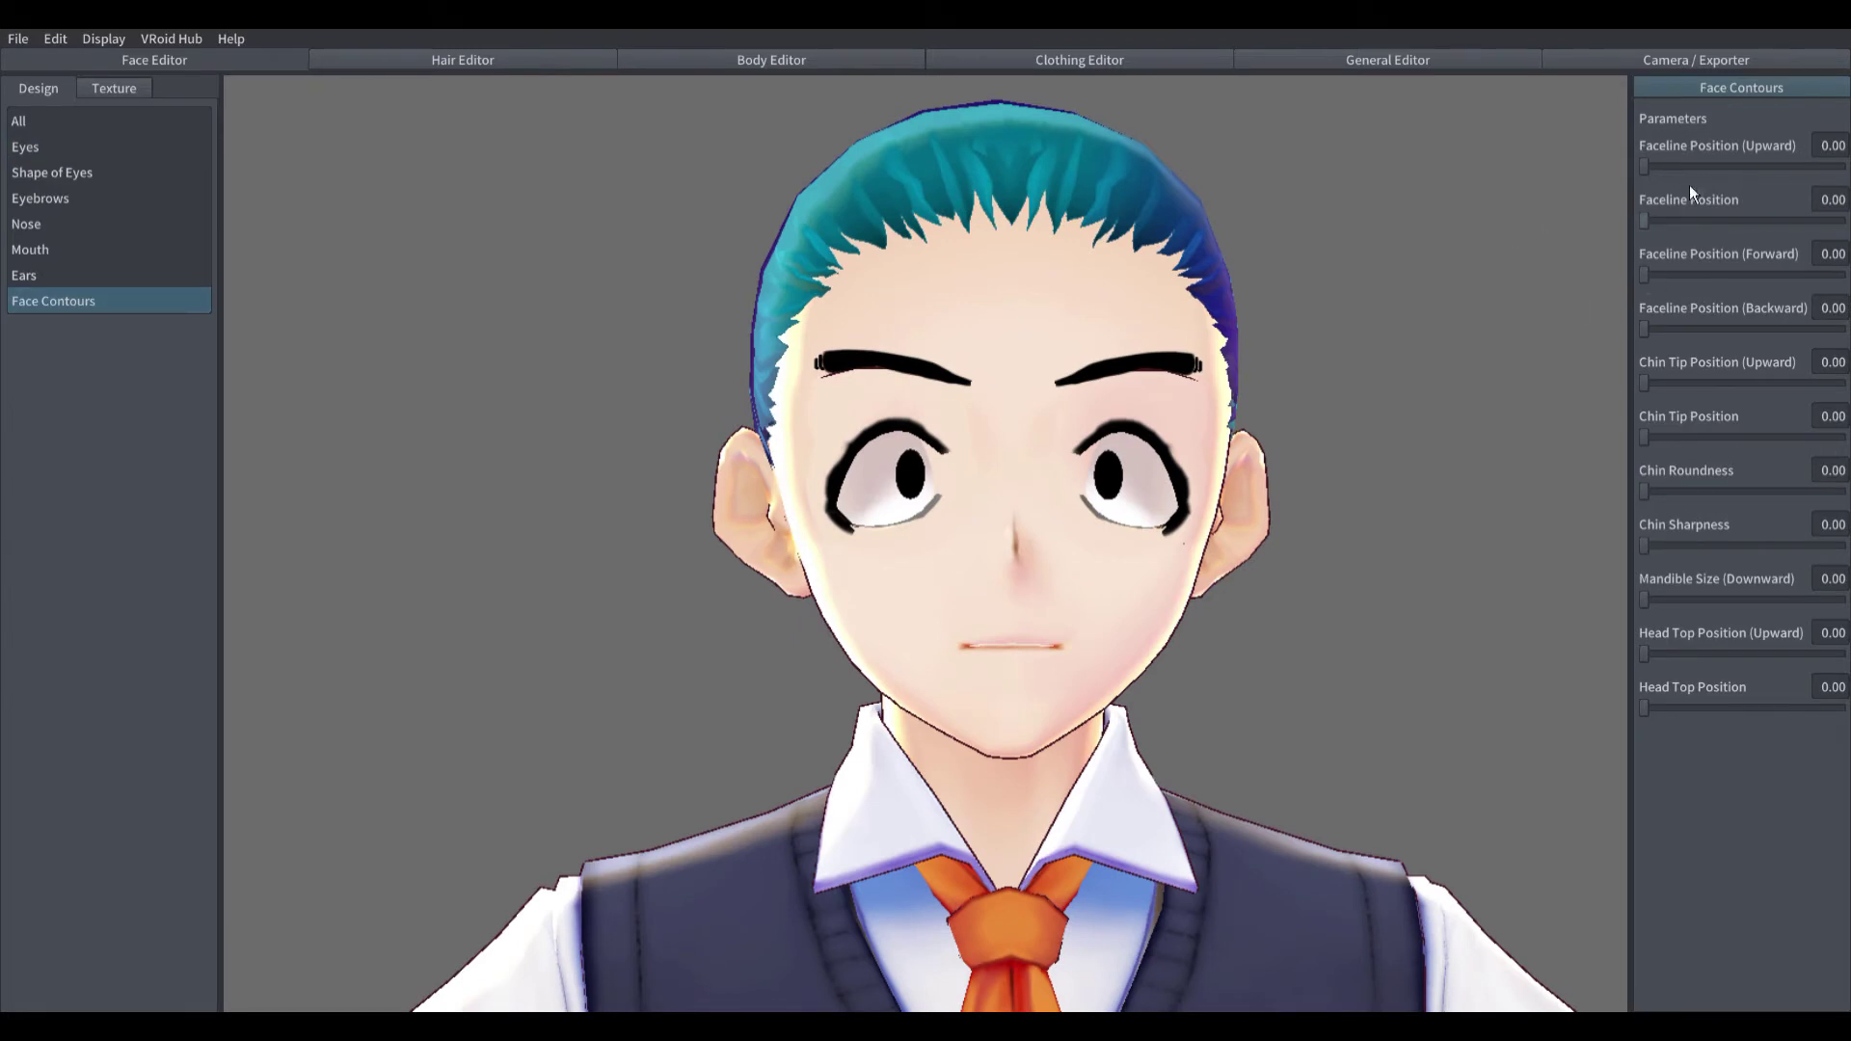
pyautogui.moveTo(1644, 167); pyautogui.dragTo(1569, 116)
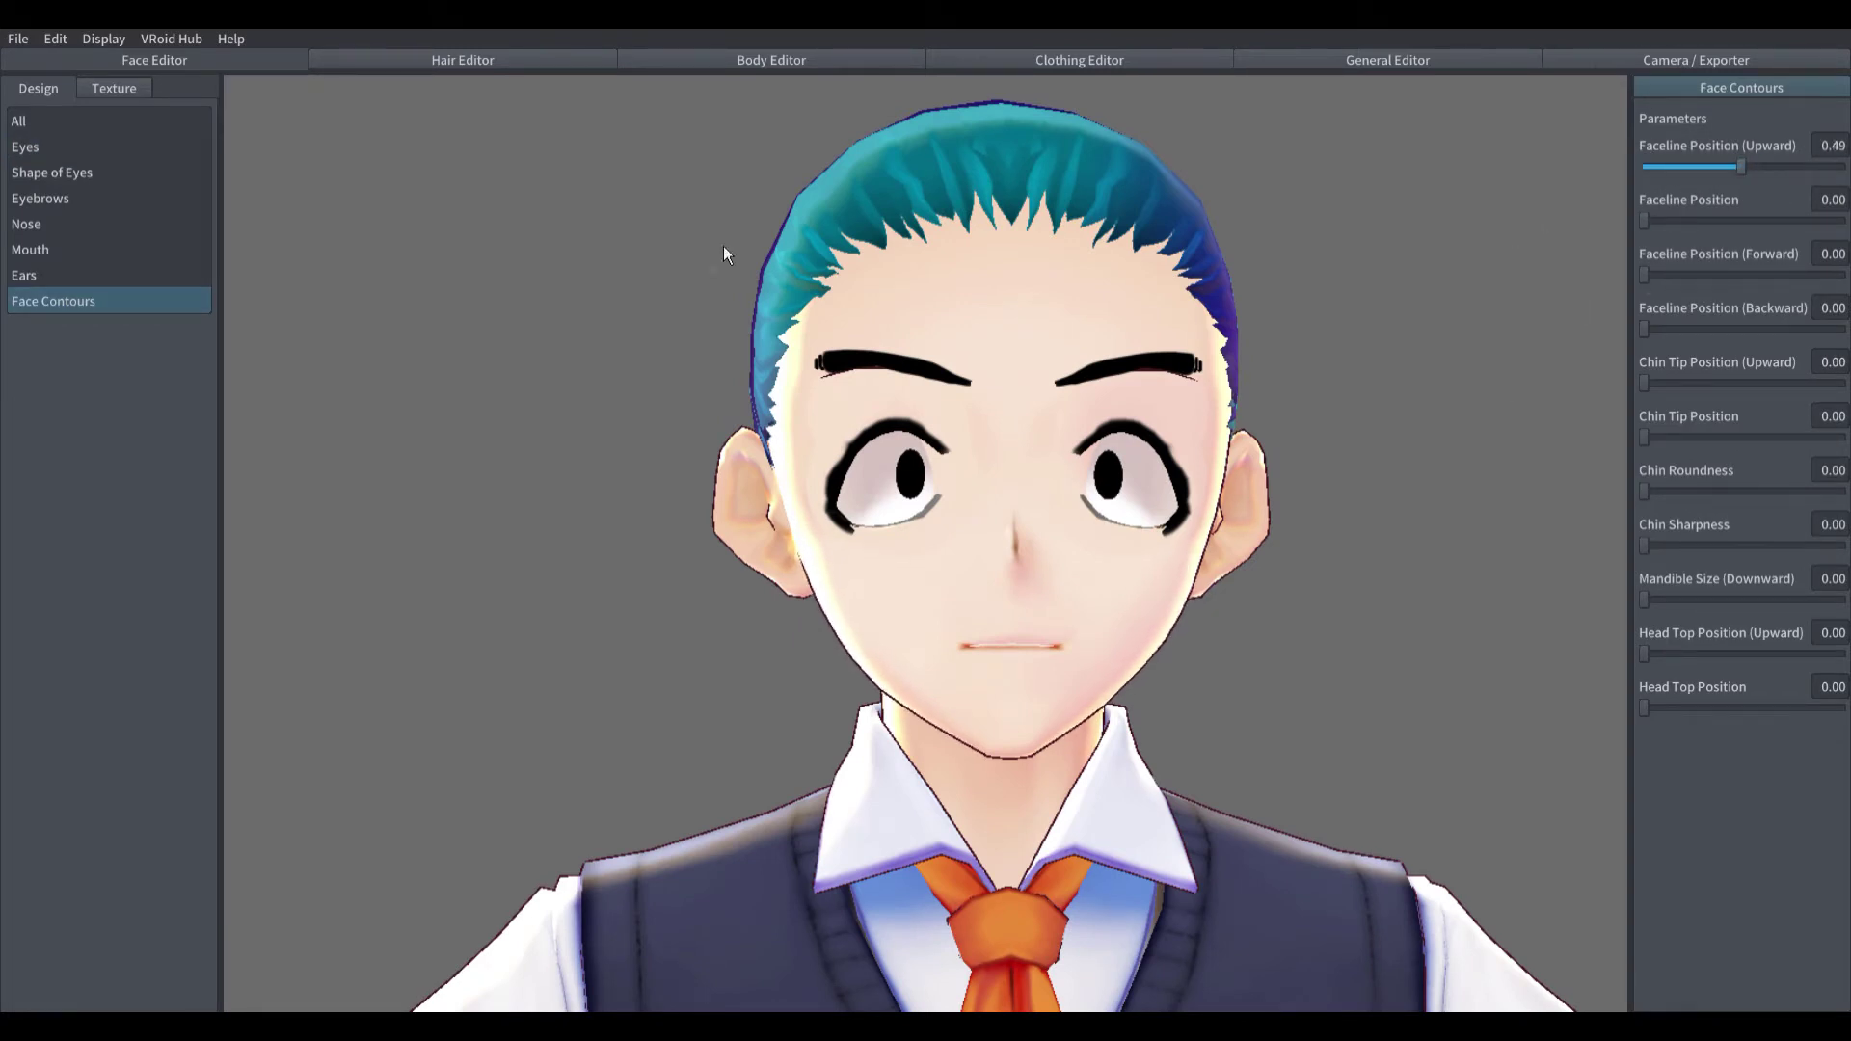
pyautogui.click(26, 129)
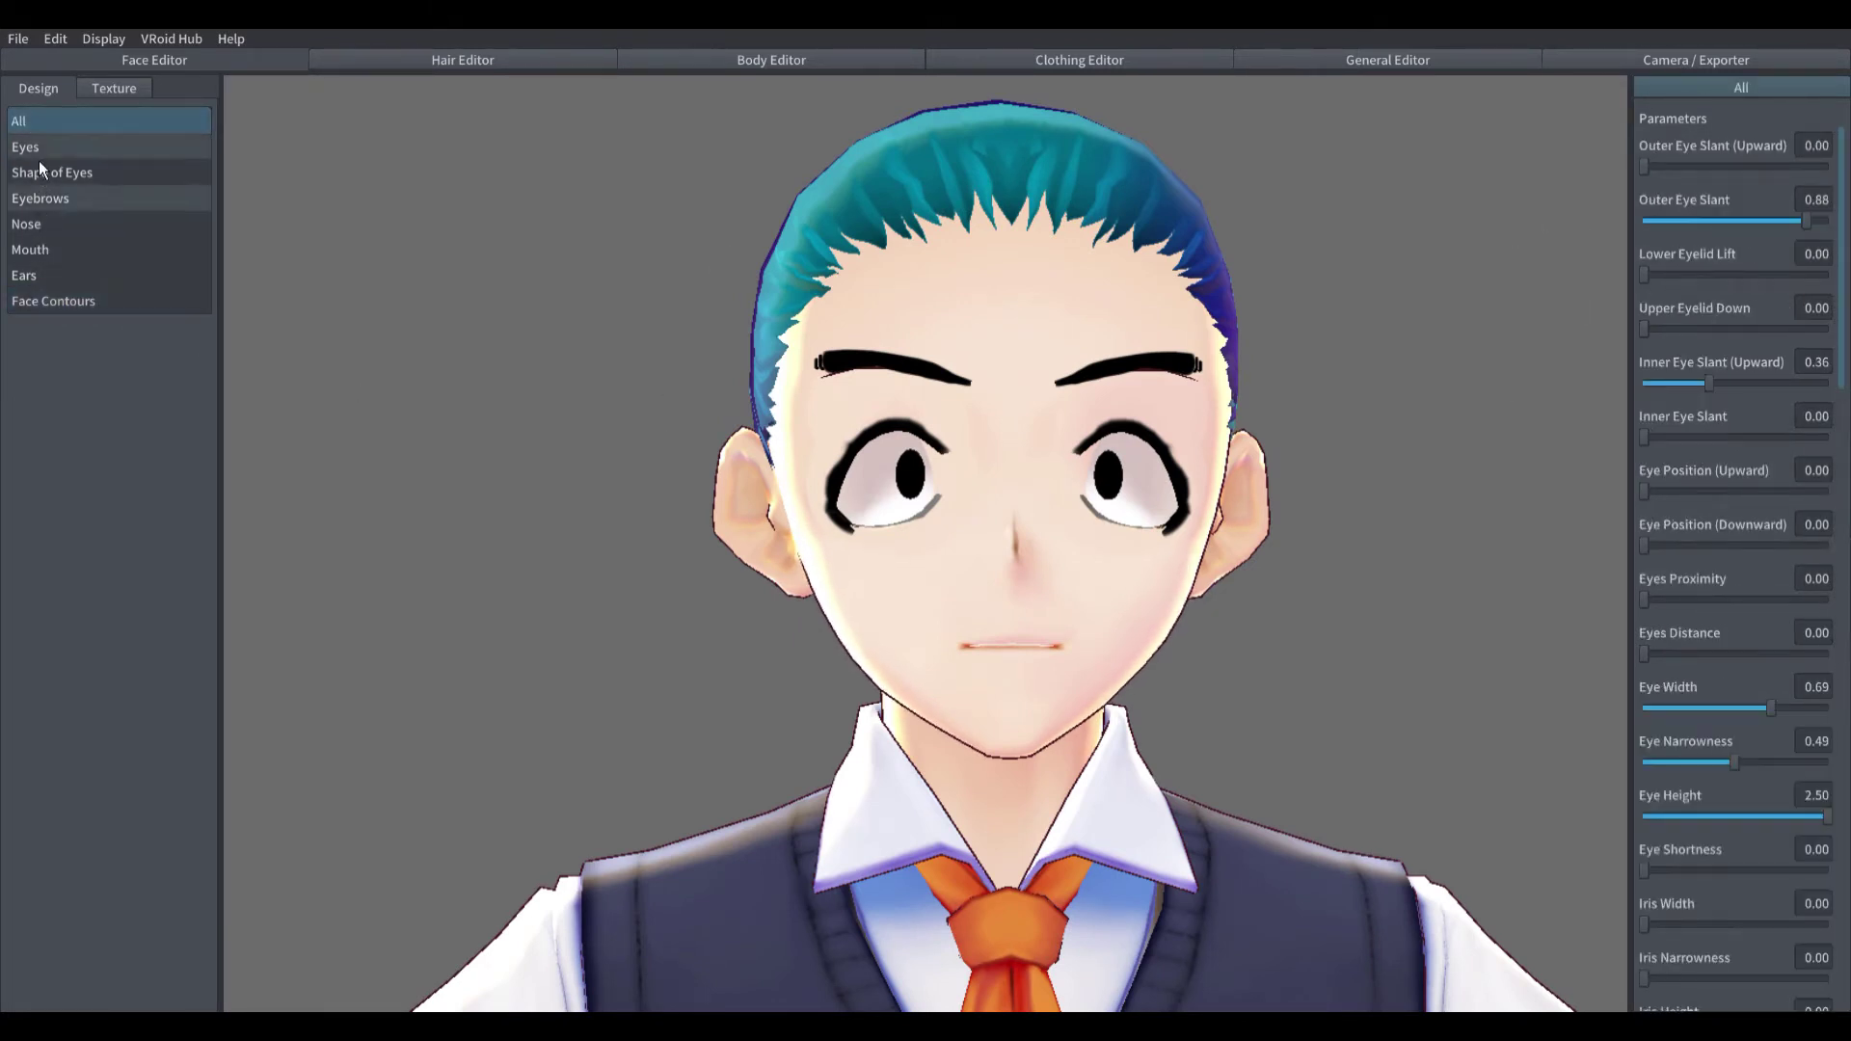
pyautogui.moveTo(1646, 546); pyautogui.dragTo(1730, 546)
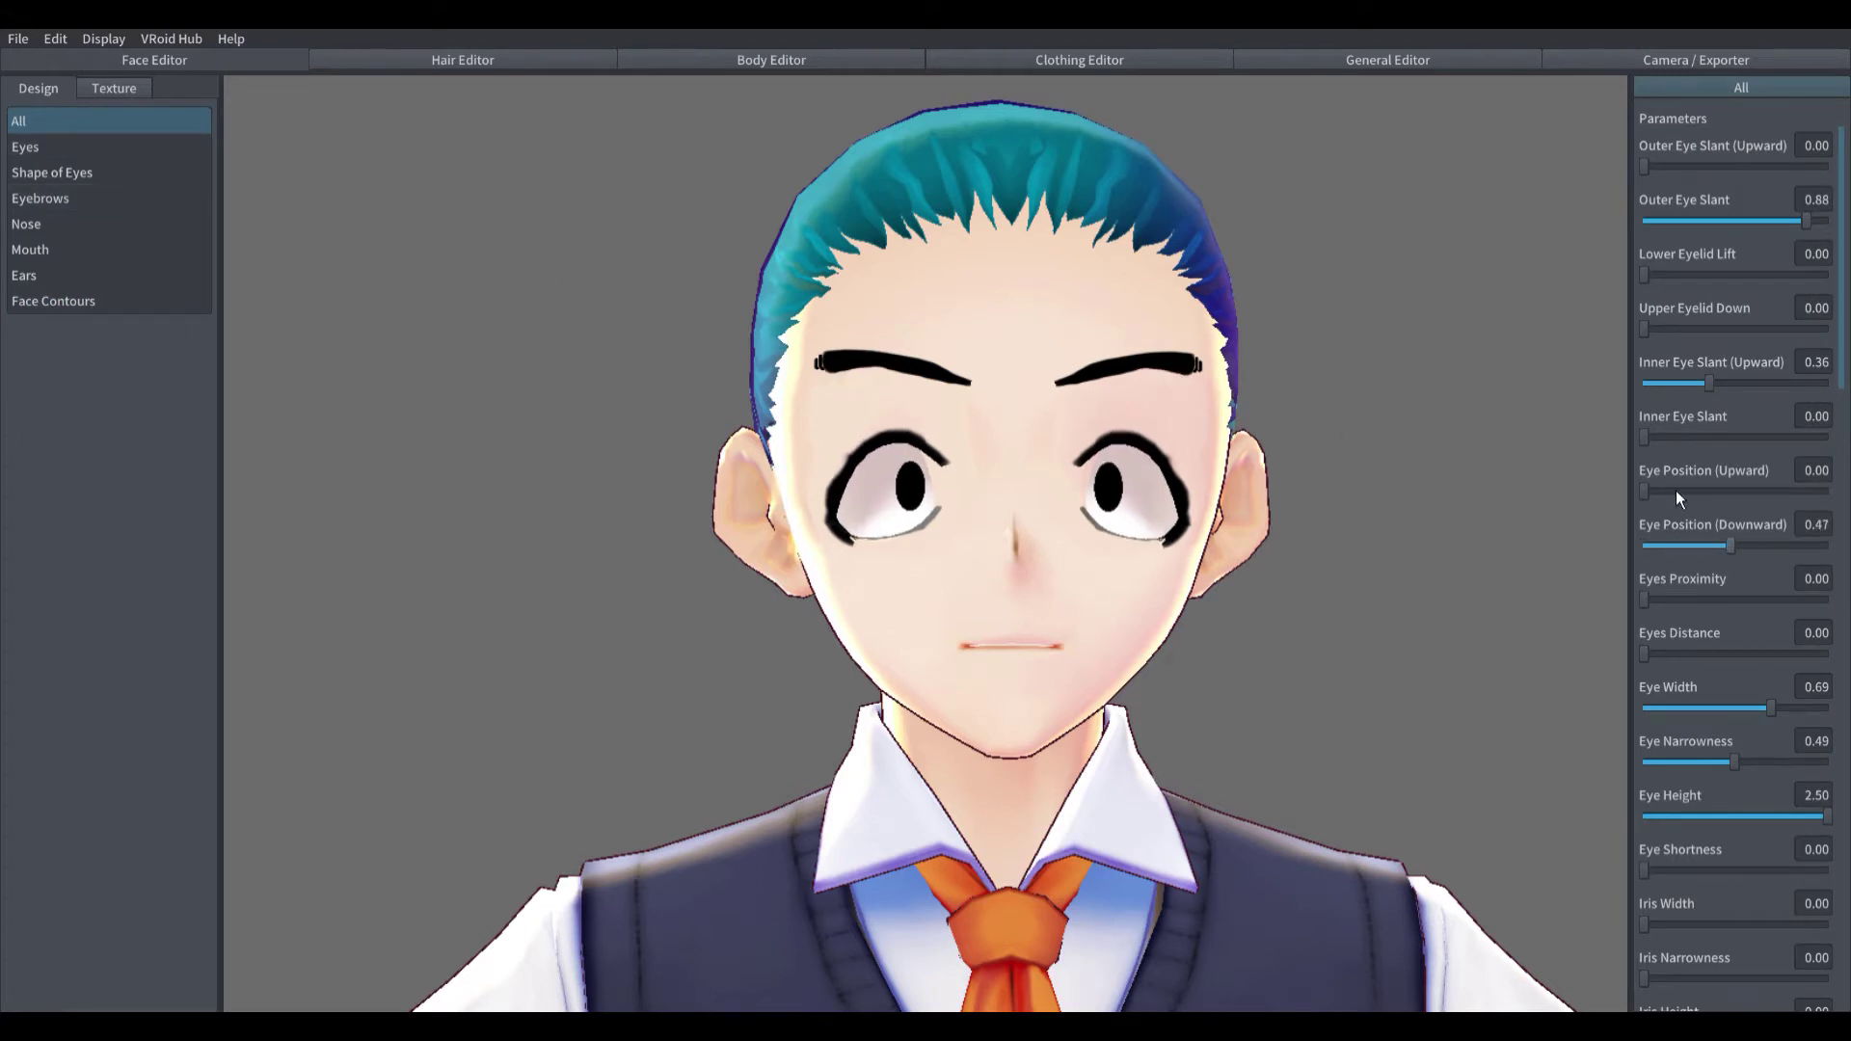
pyautogui.click(58, 198)
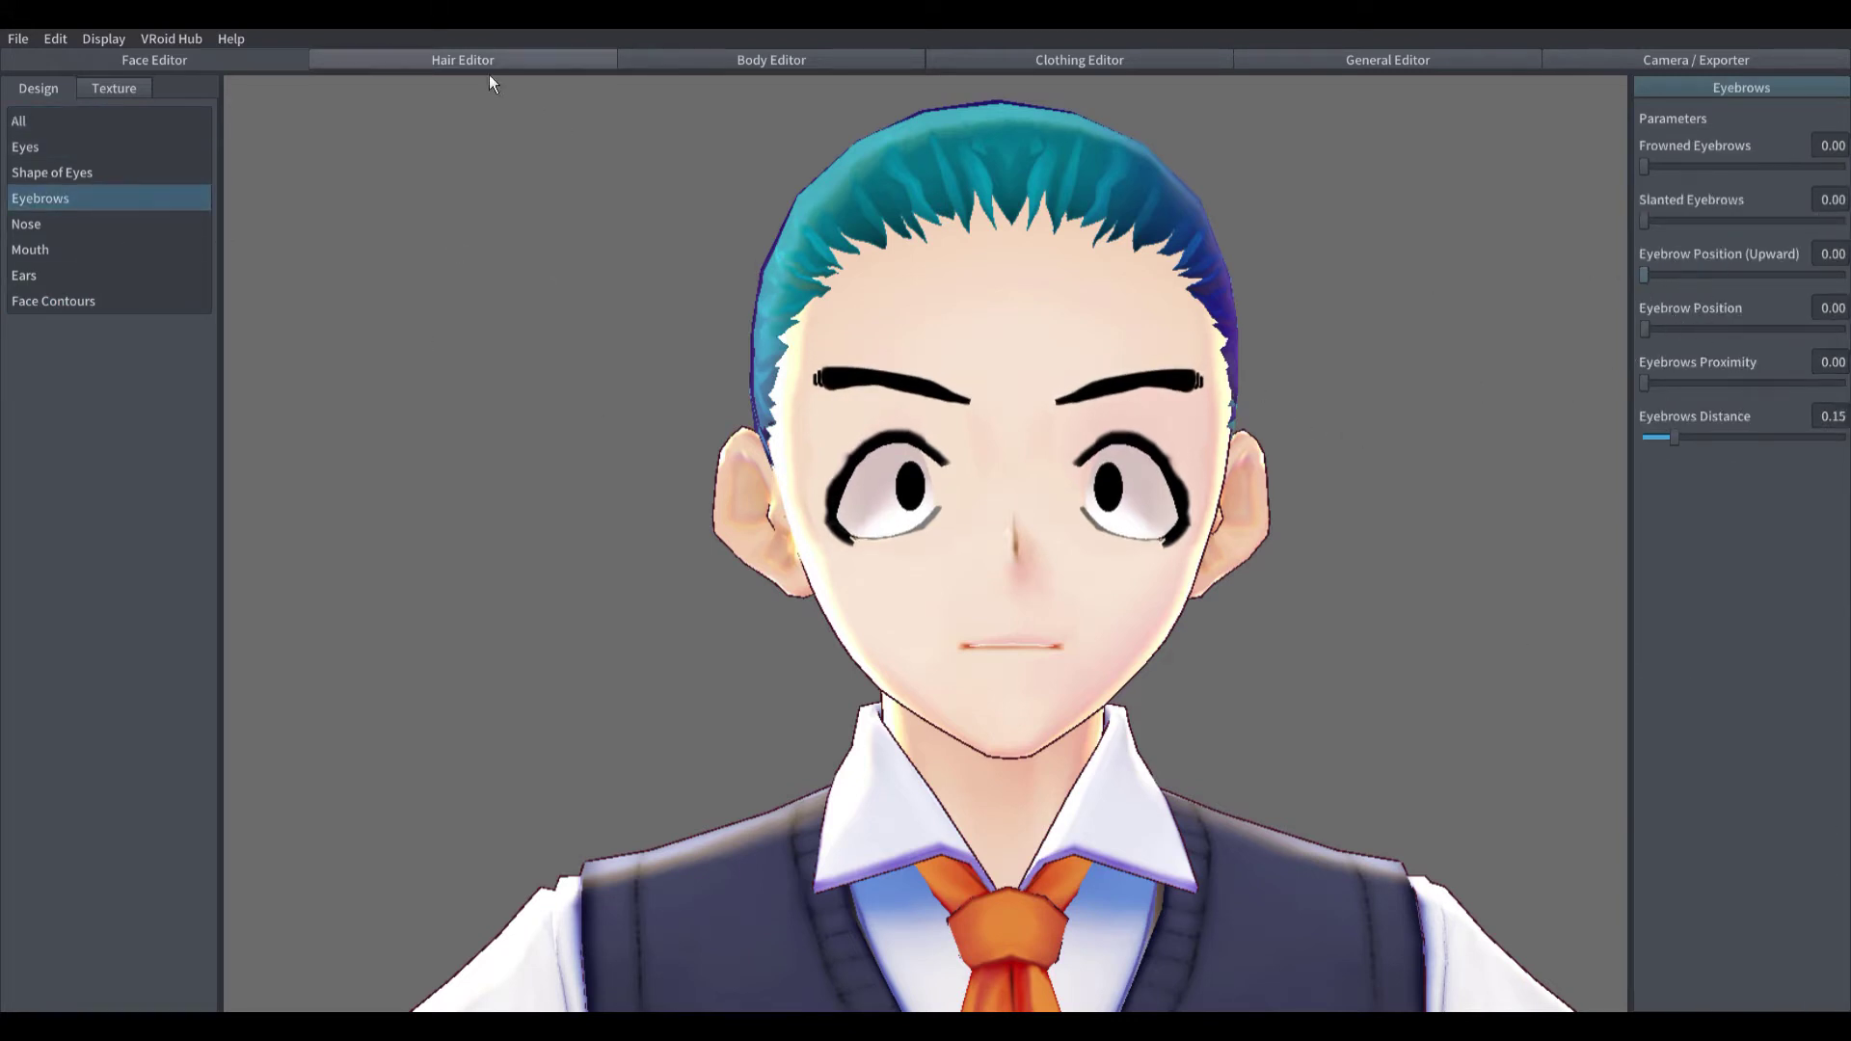
pyautogui.click(115, 223)
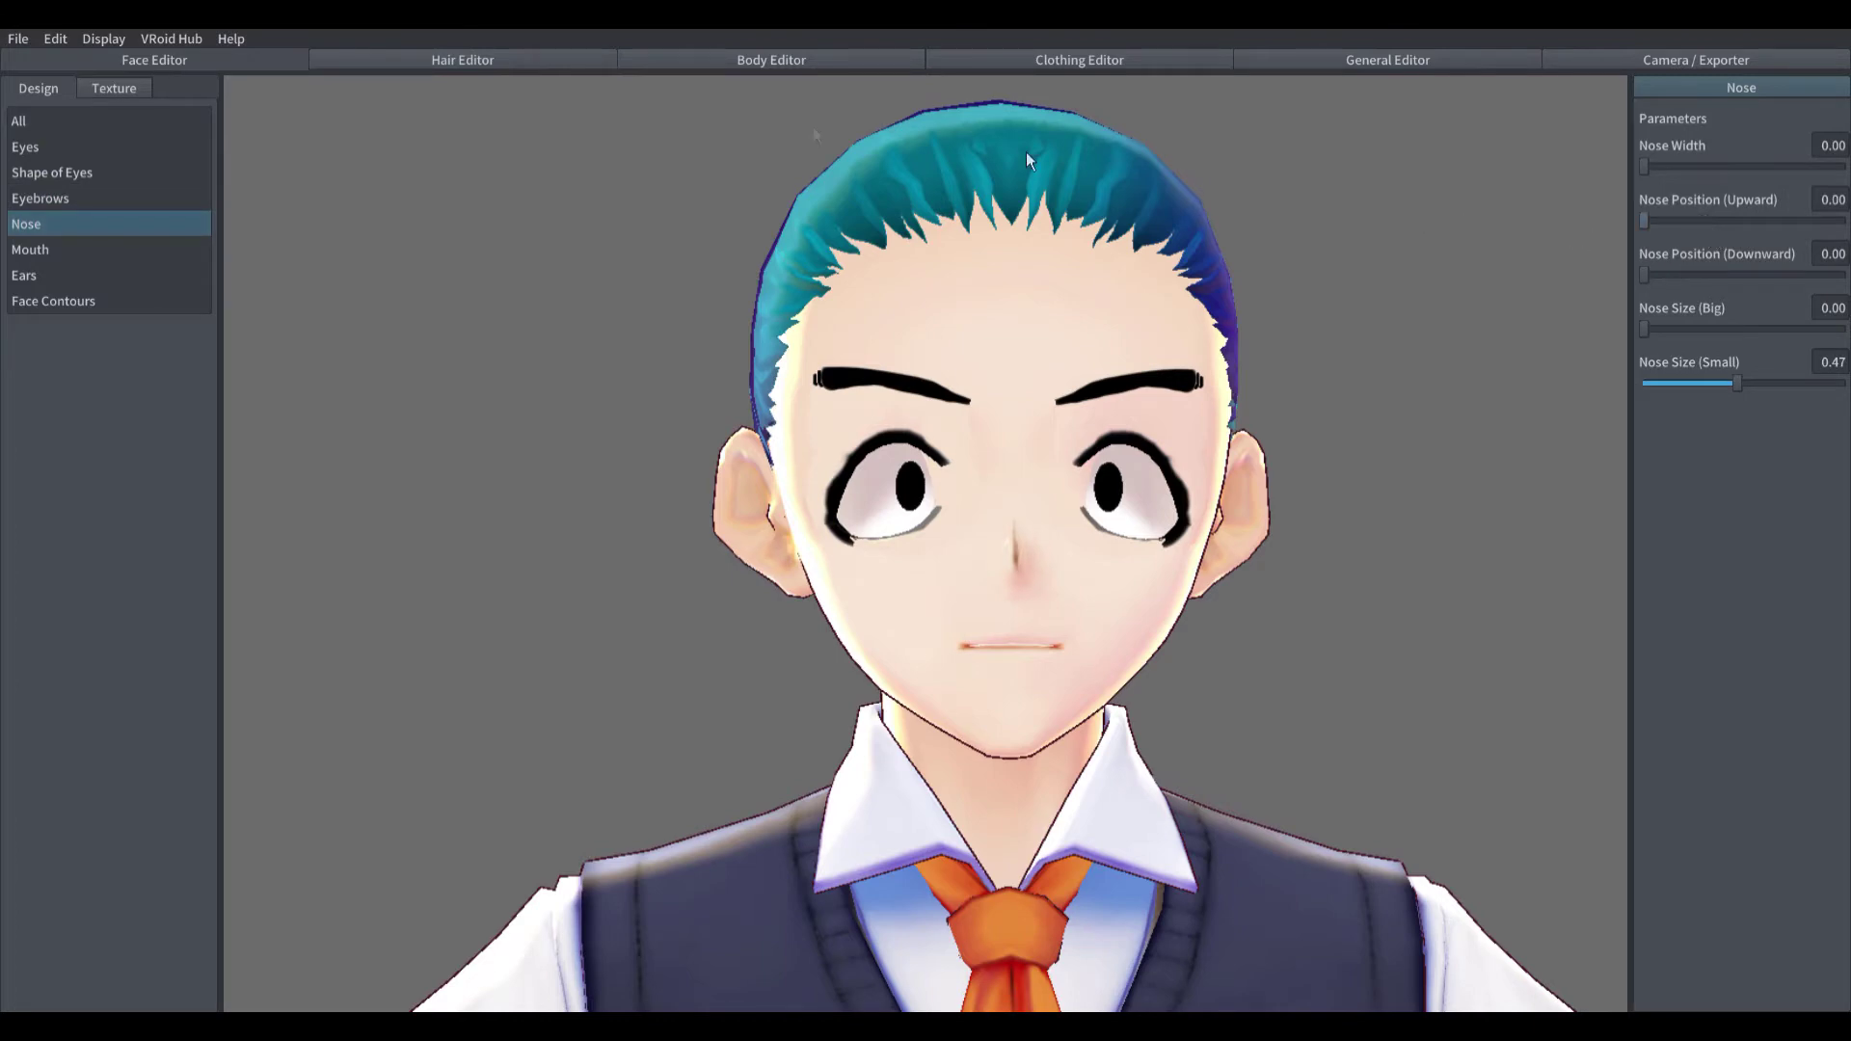
# Step: Import hair Preset 16 onto the character in the Hair Editor
pyautogui.click(489, 67)
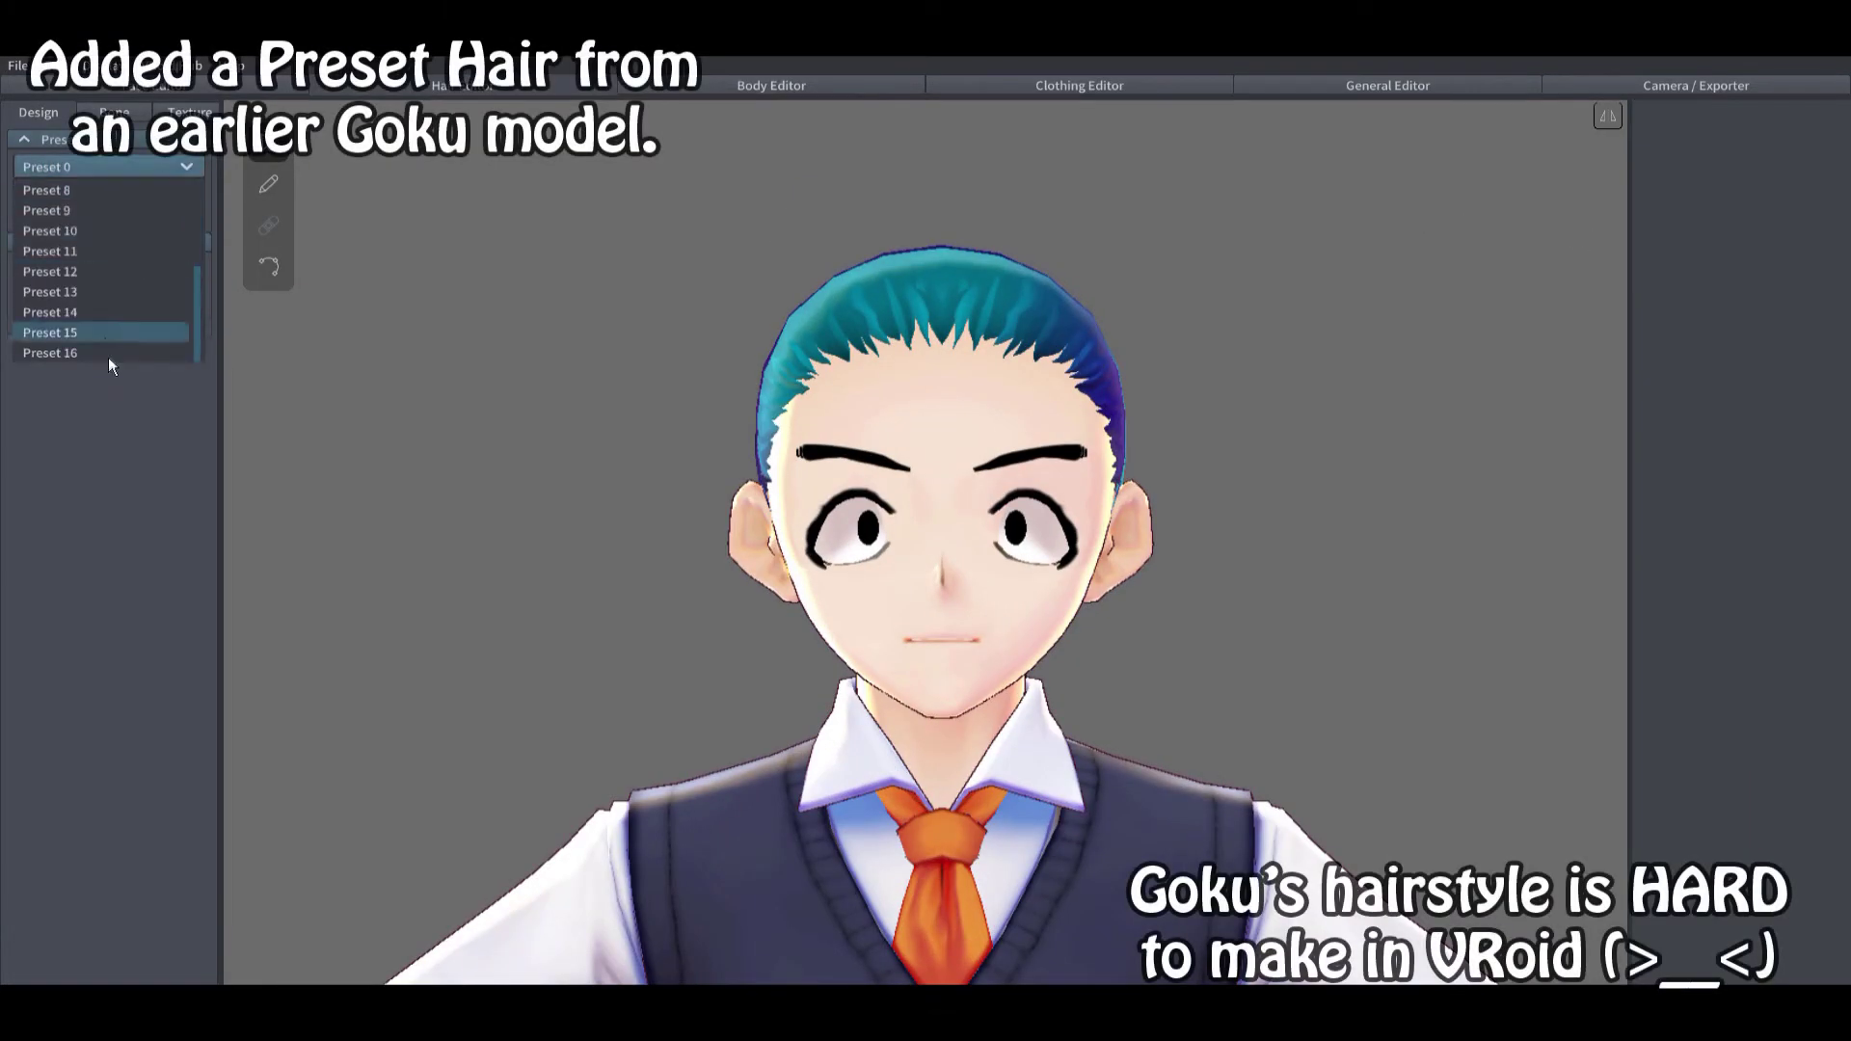
pyautogui.click(108, 357)
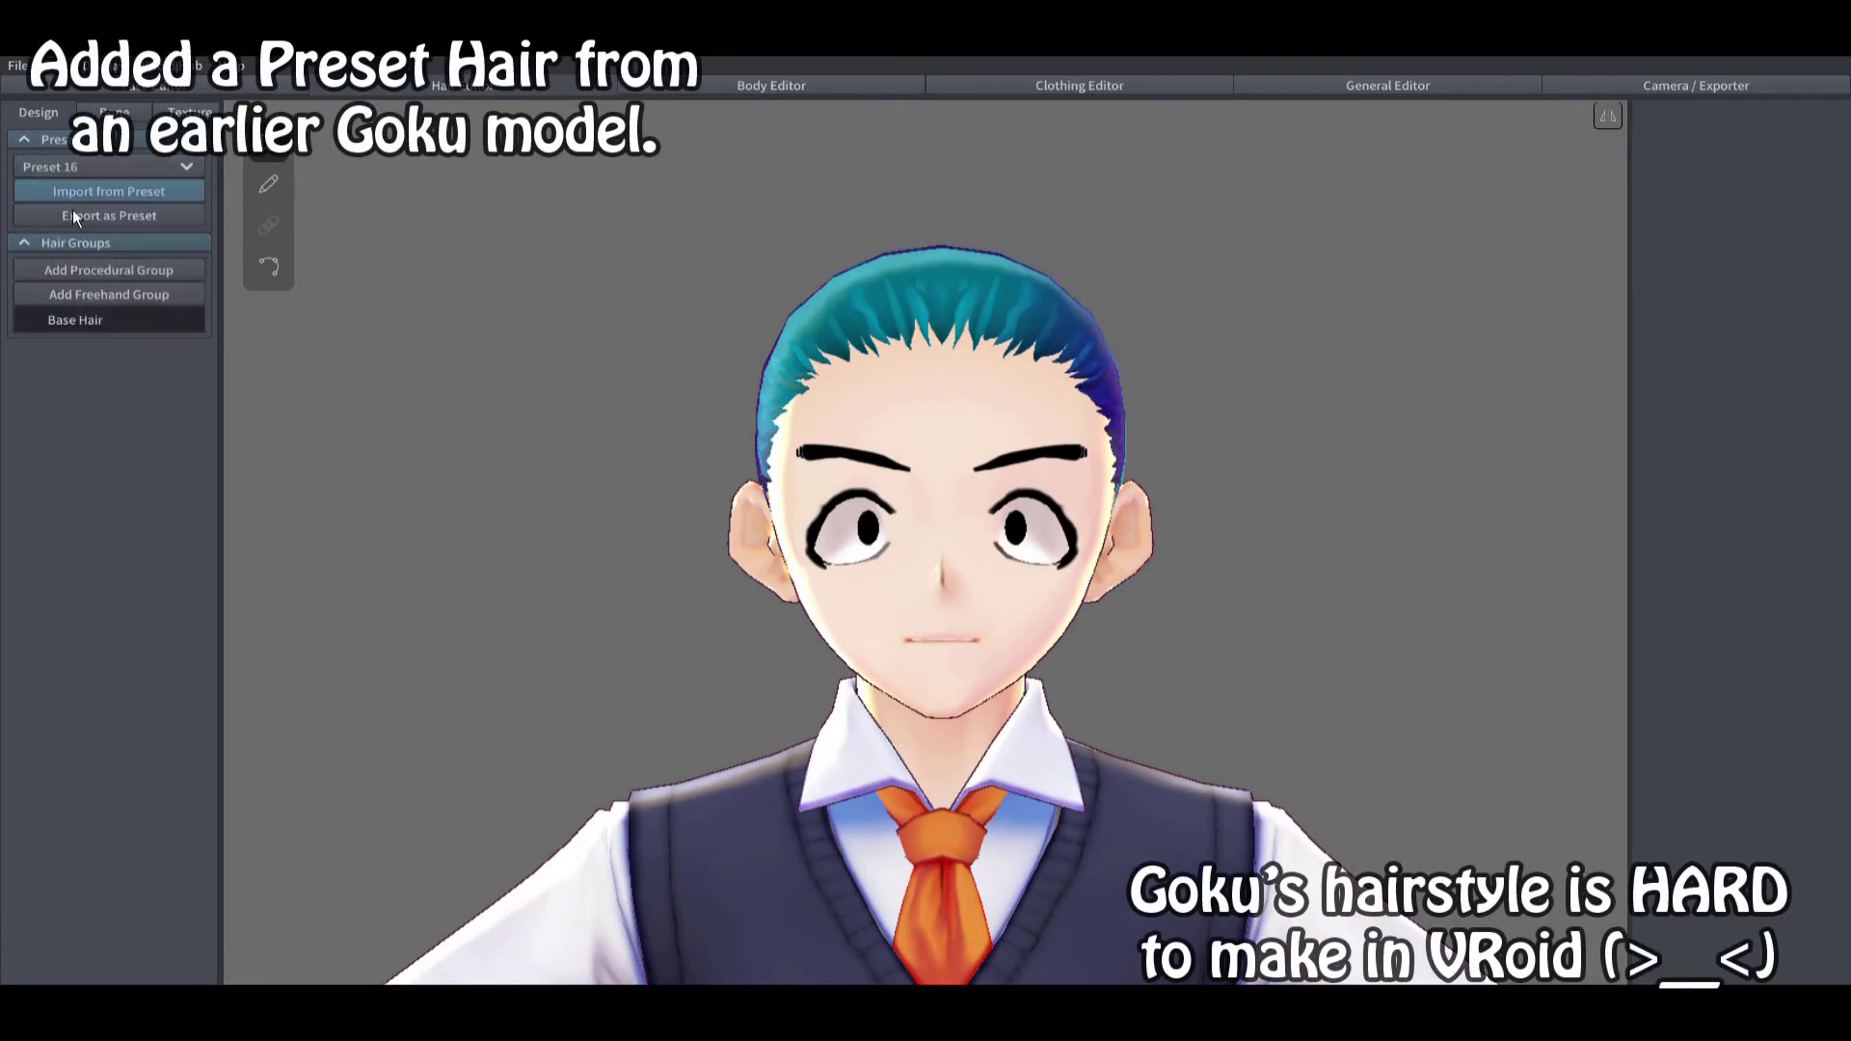
pyautogui.click(75, 197)
pyautogui.moveTo(644, 424)
pyautogui.mouseDown(button='right')
pyautogui.moveTo(567, 424)
pyautogui.moveTo(750, 428)
pyautogui.moveTo(627, 425)
pyautogui.mouseUp(button='right')
pyautogui.scroll(-3, 627, 425)
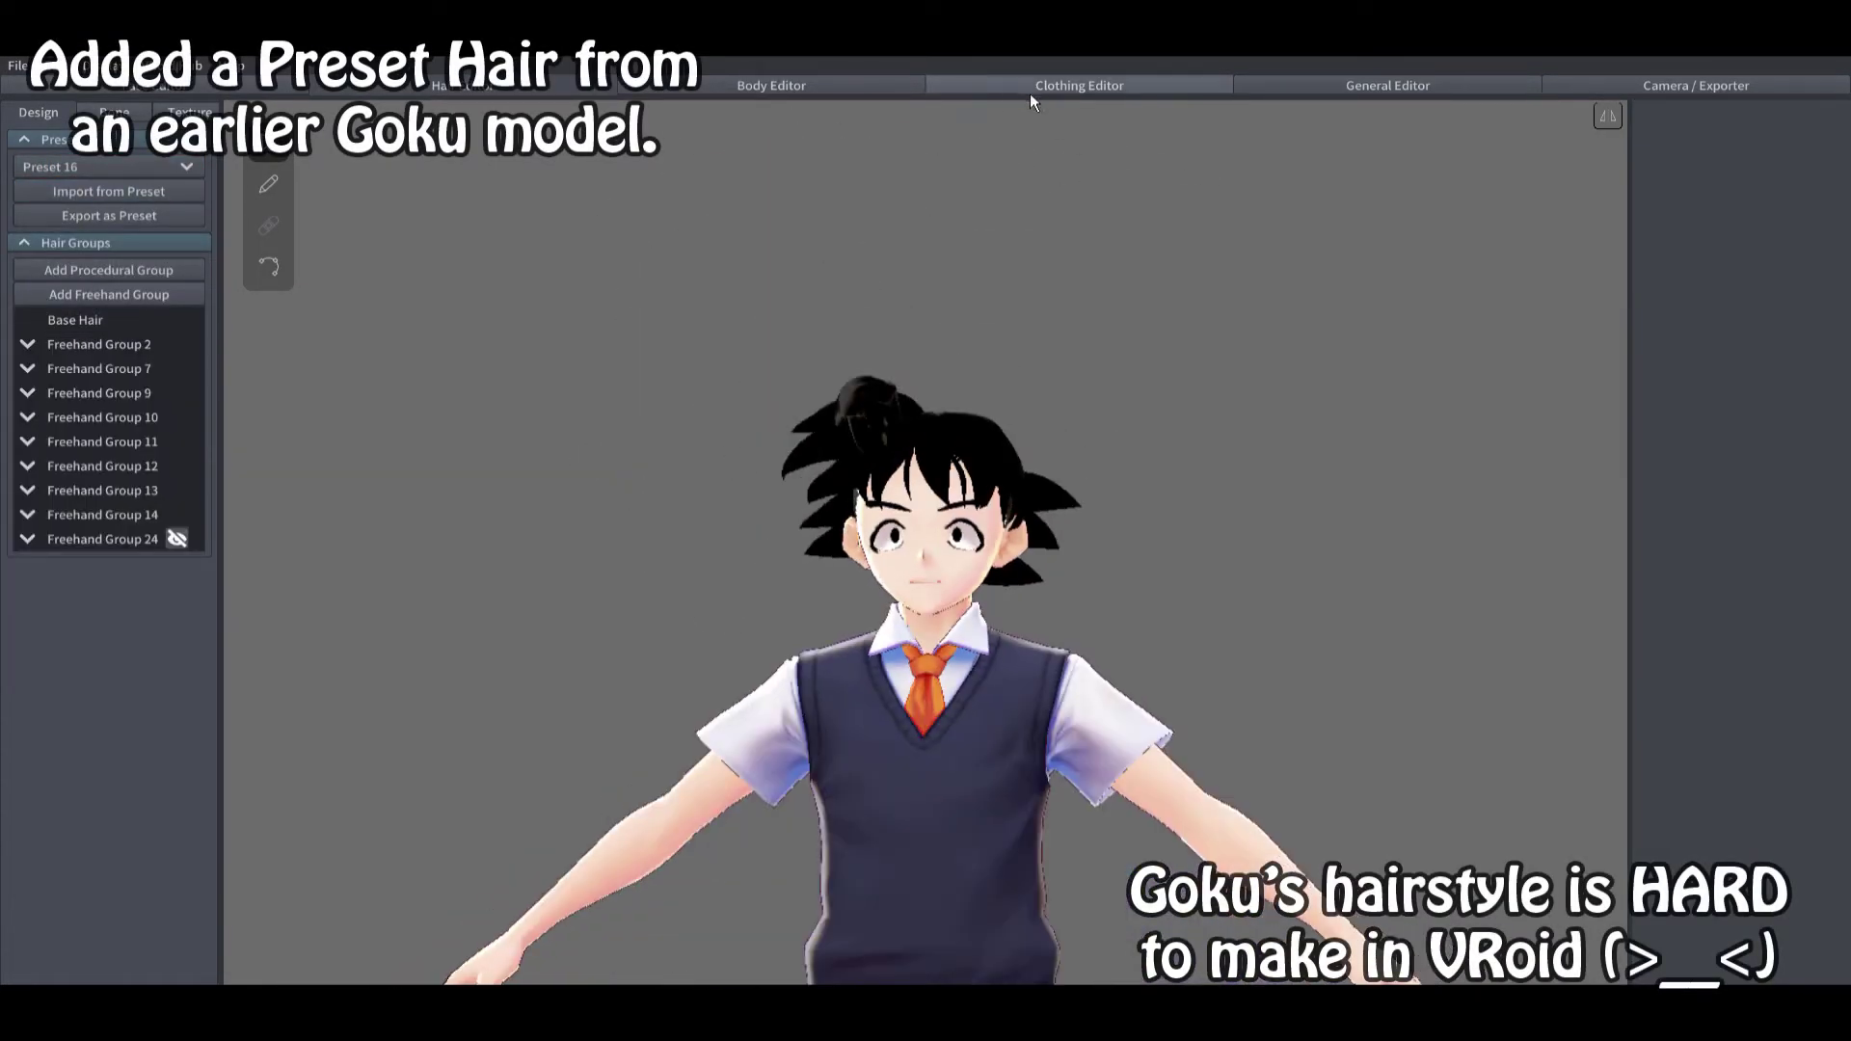
# Step: Dress the character in the Long Coat clothing preset
pyautogui.click(1083, 86)
pyautogui.click(173, 177)
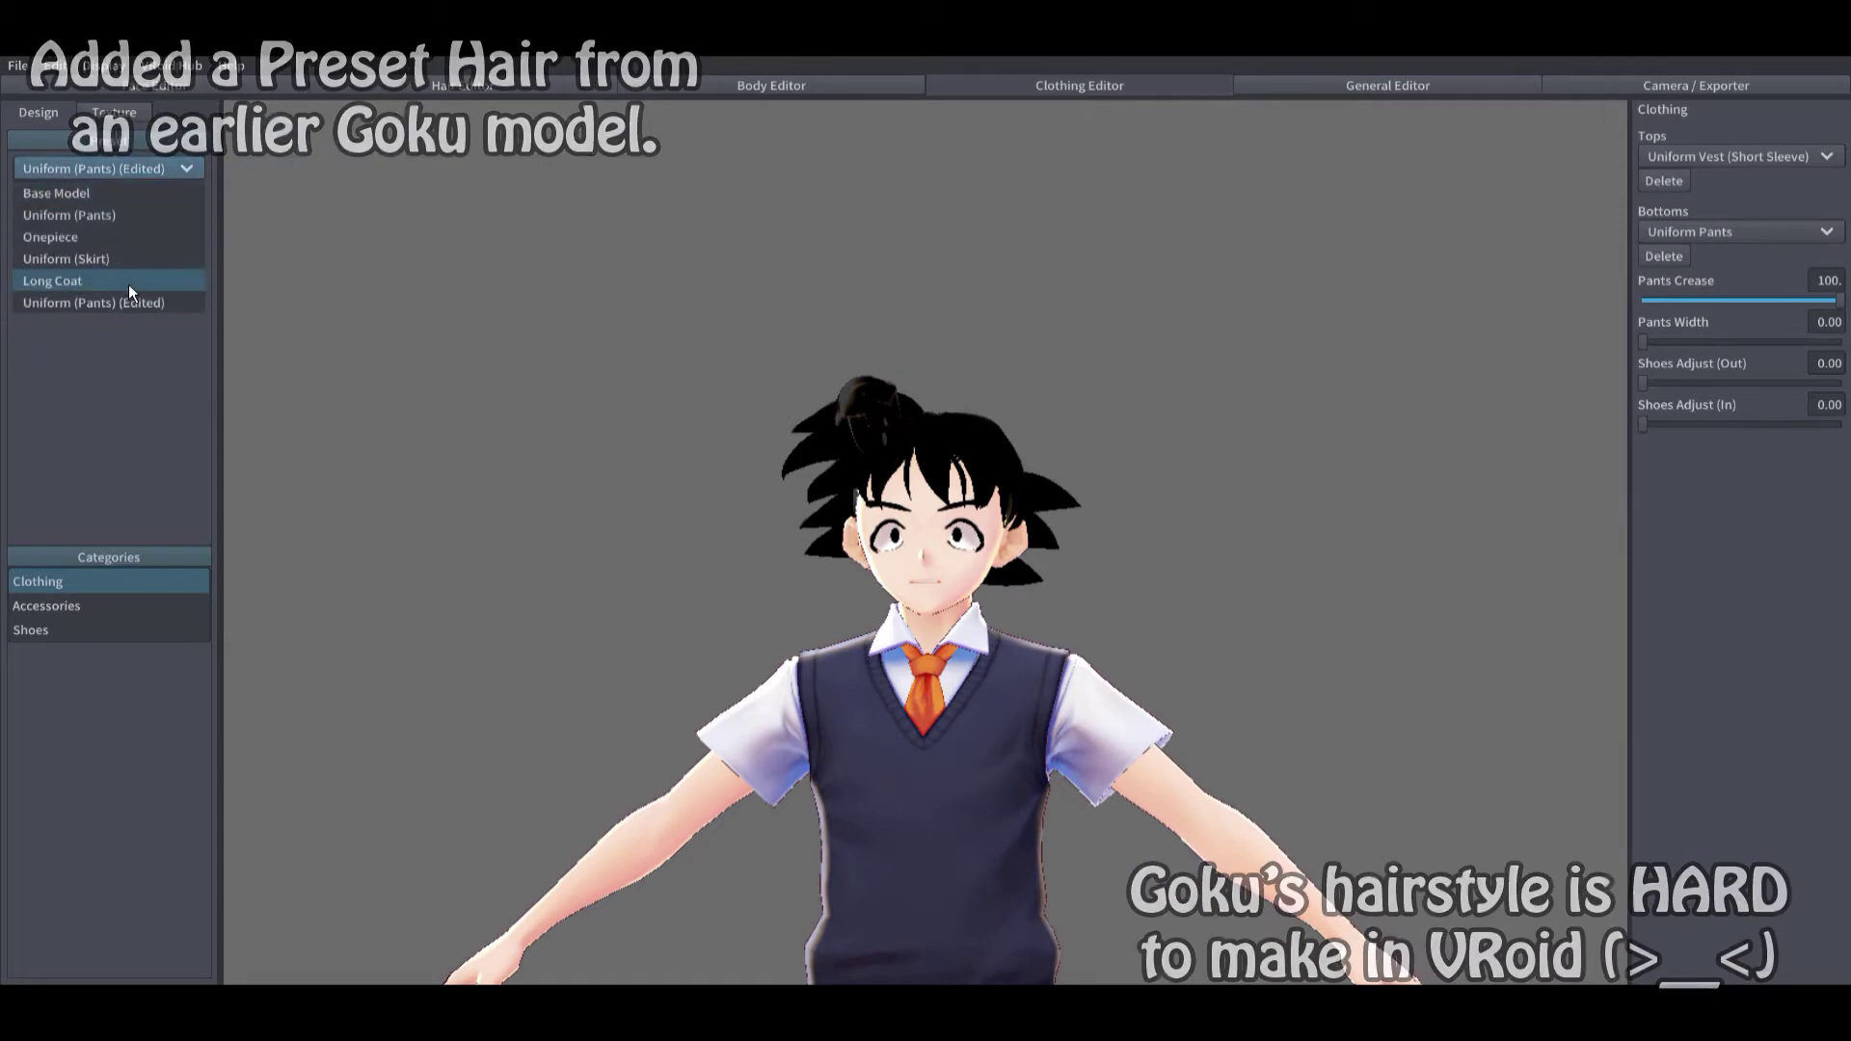
pyautogui.click(129, 286)
# Step: Set the coat's Volume to 27.1, Shoulder Puff 1 to 23.4, Shoulder Puff 2 to 10.1, Sleeve Puff to 51.6 and Sleeve Tip Wide to 7.98
pyautogui.moveTo(1651, 226); pyautogui.dragTo(1702, 227)
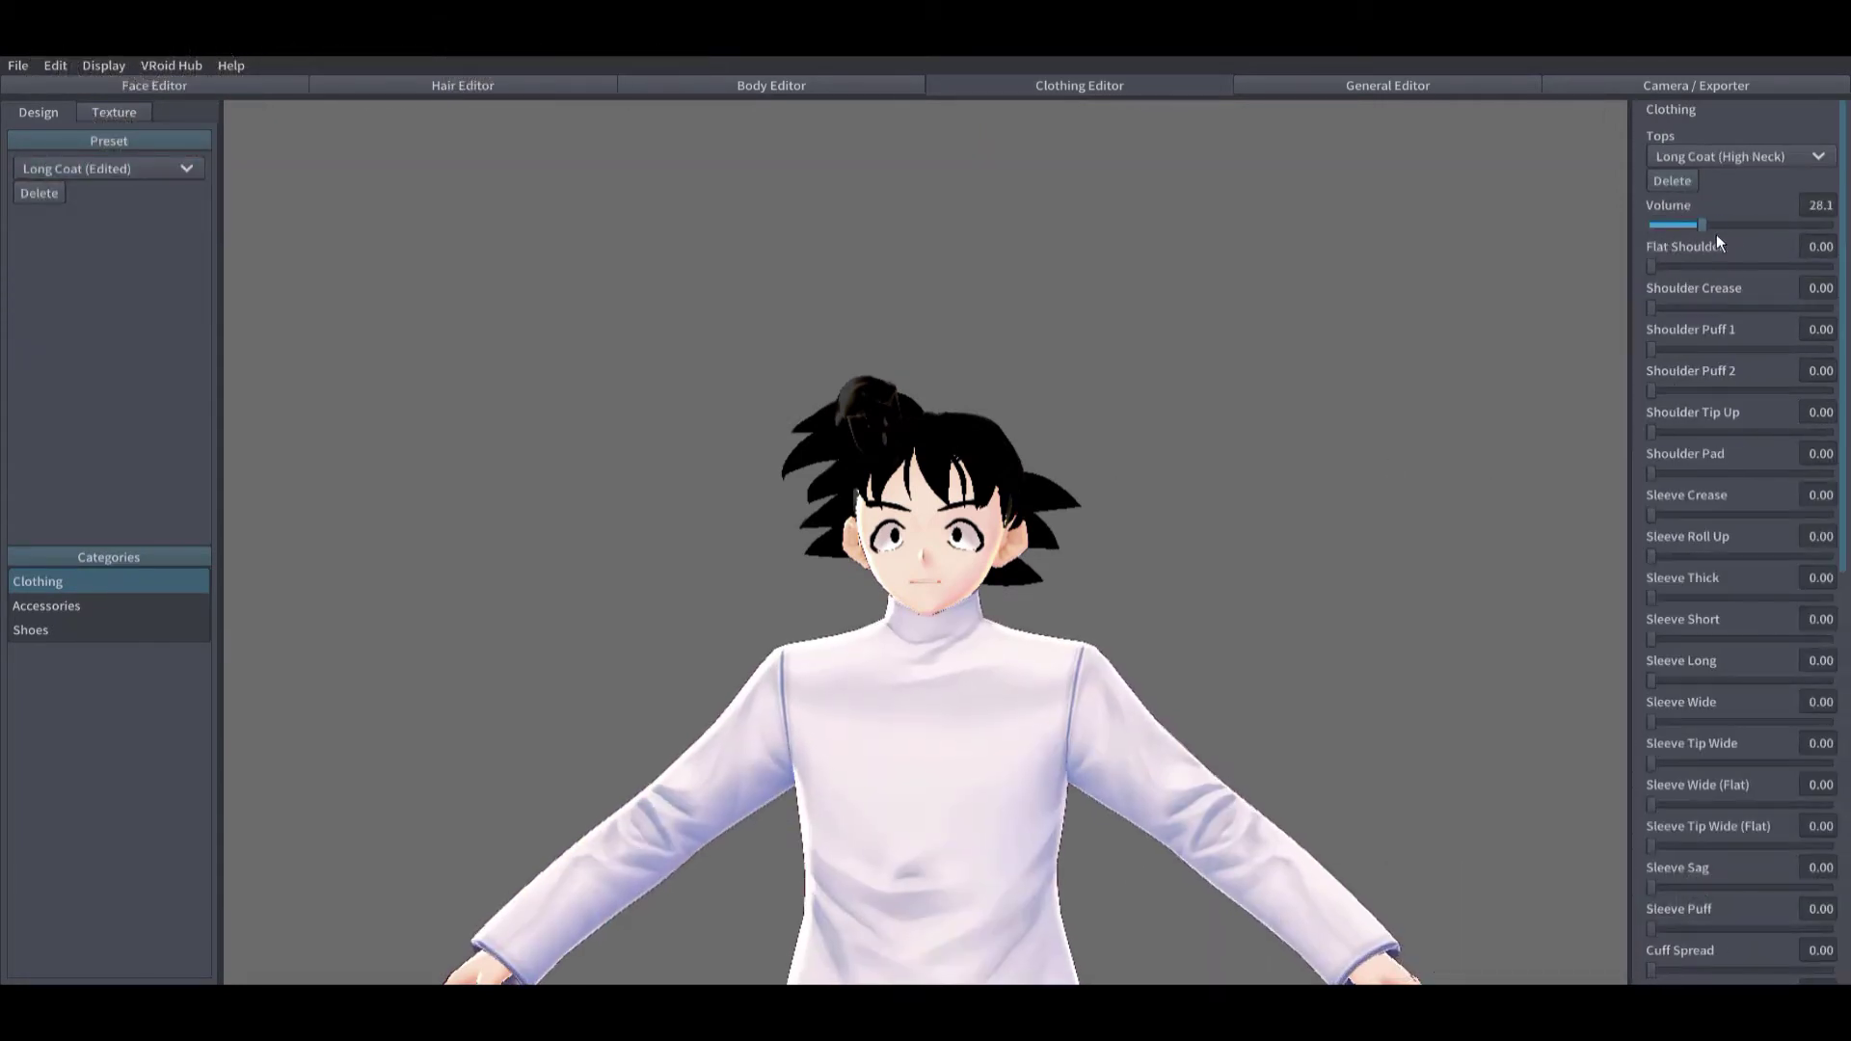
pyautogui.moveTo(1665, 365); pyautogui.dragTo(1709, 363)
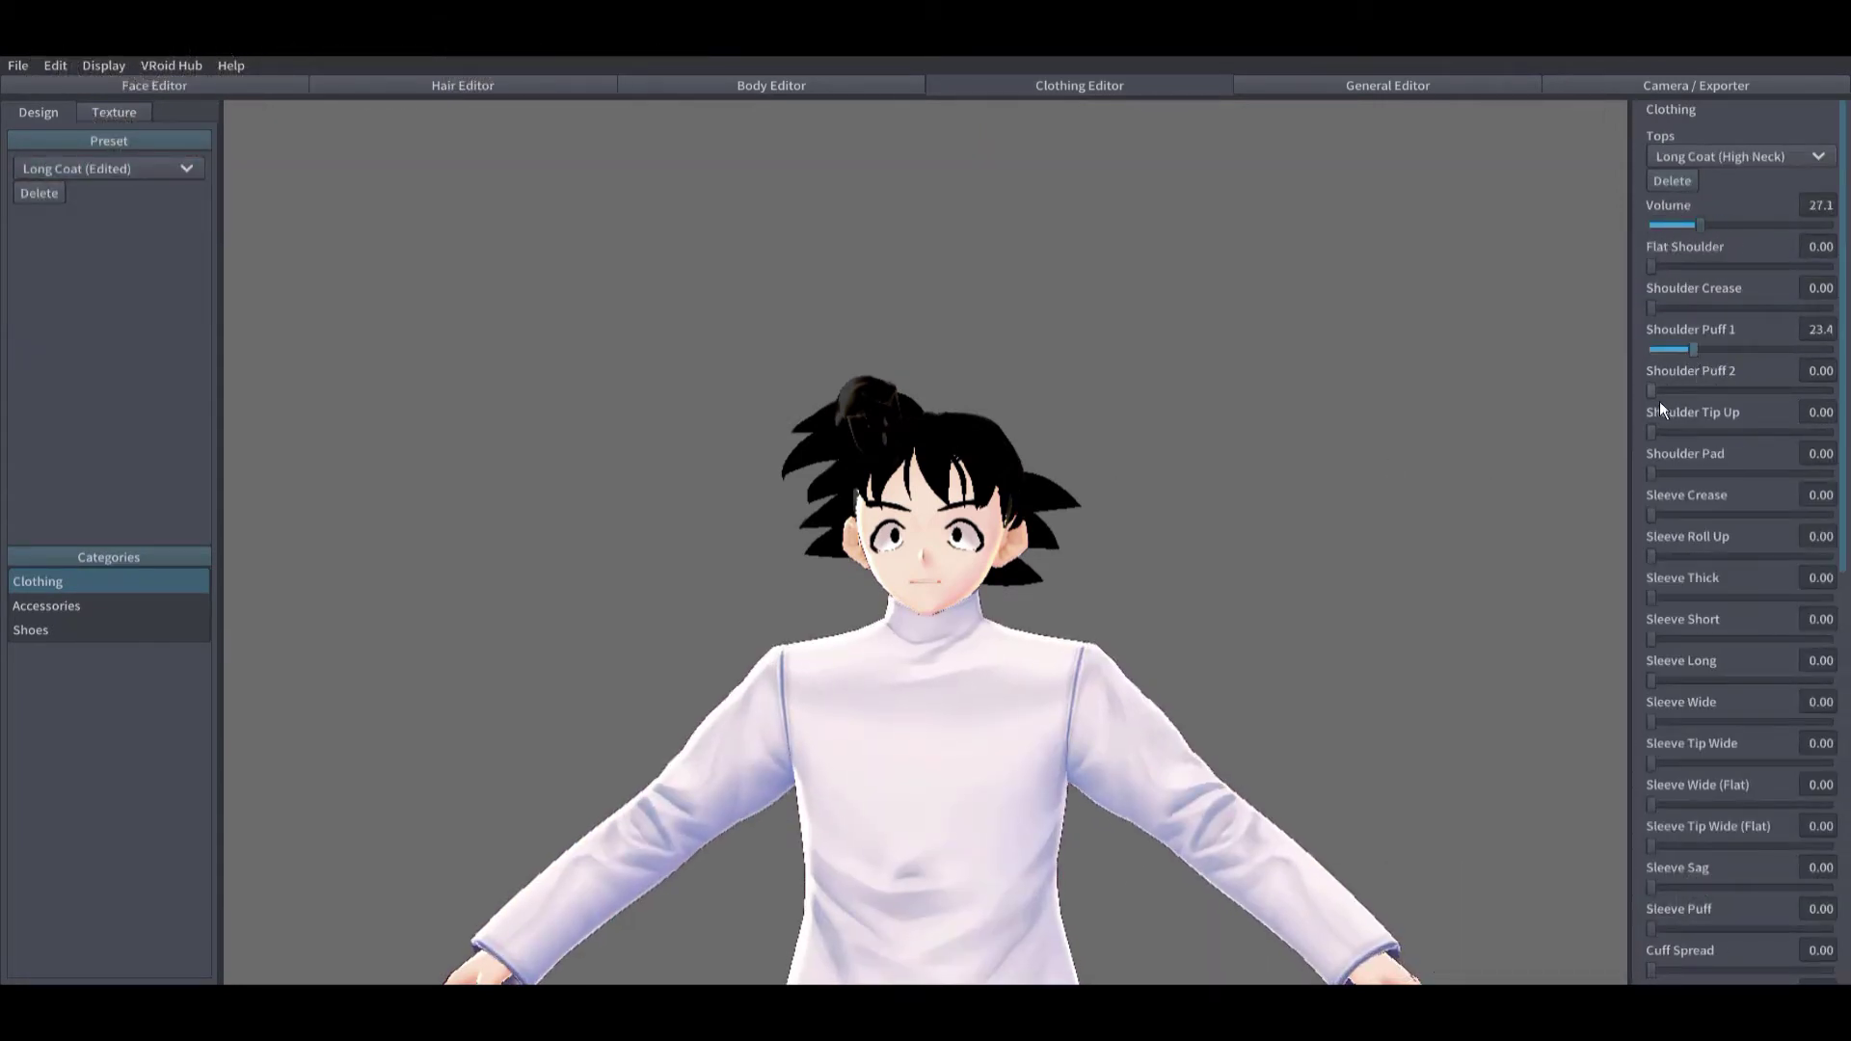
pyautogui.scroll(-5, 1697, 482)
pyautogui.moveTo(1652, 442); pyautogui.dragTo(1759, 469)
pyautogui.scroll(-3, 1253, 601)
pyautogui.moveTo(1252, 600); pyautogui.dragTo(1427, 280, button='middle')
pyautogui.scroll(2, 1567, 237)
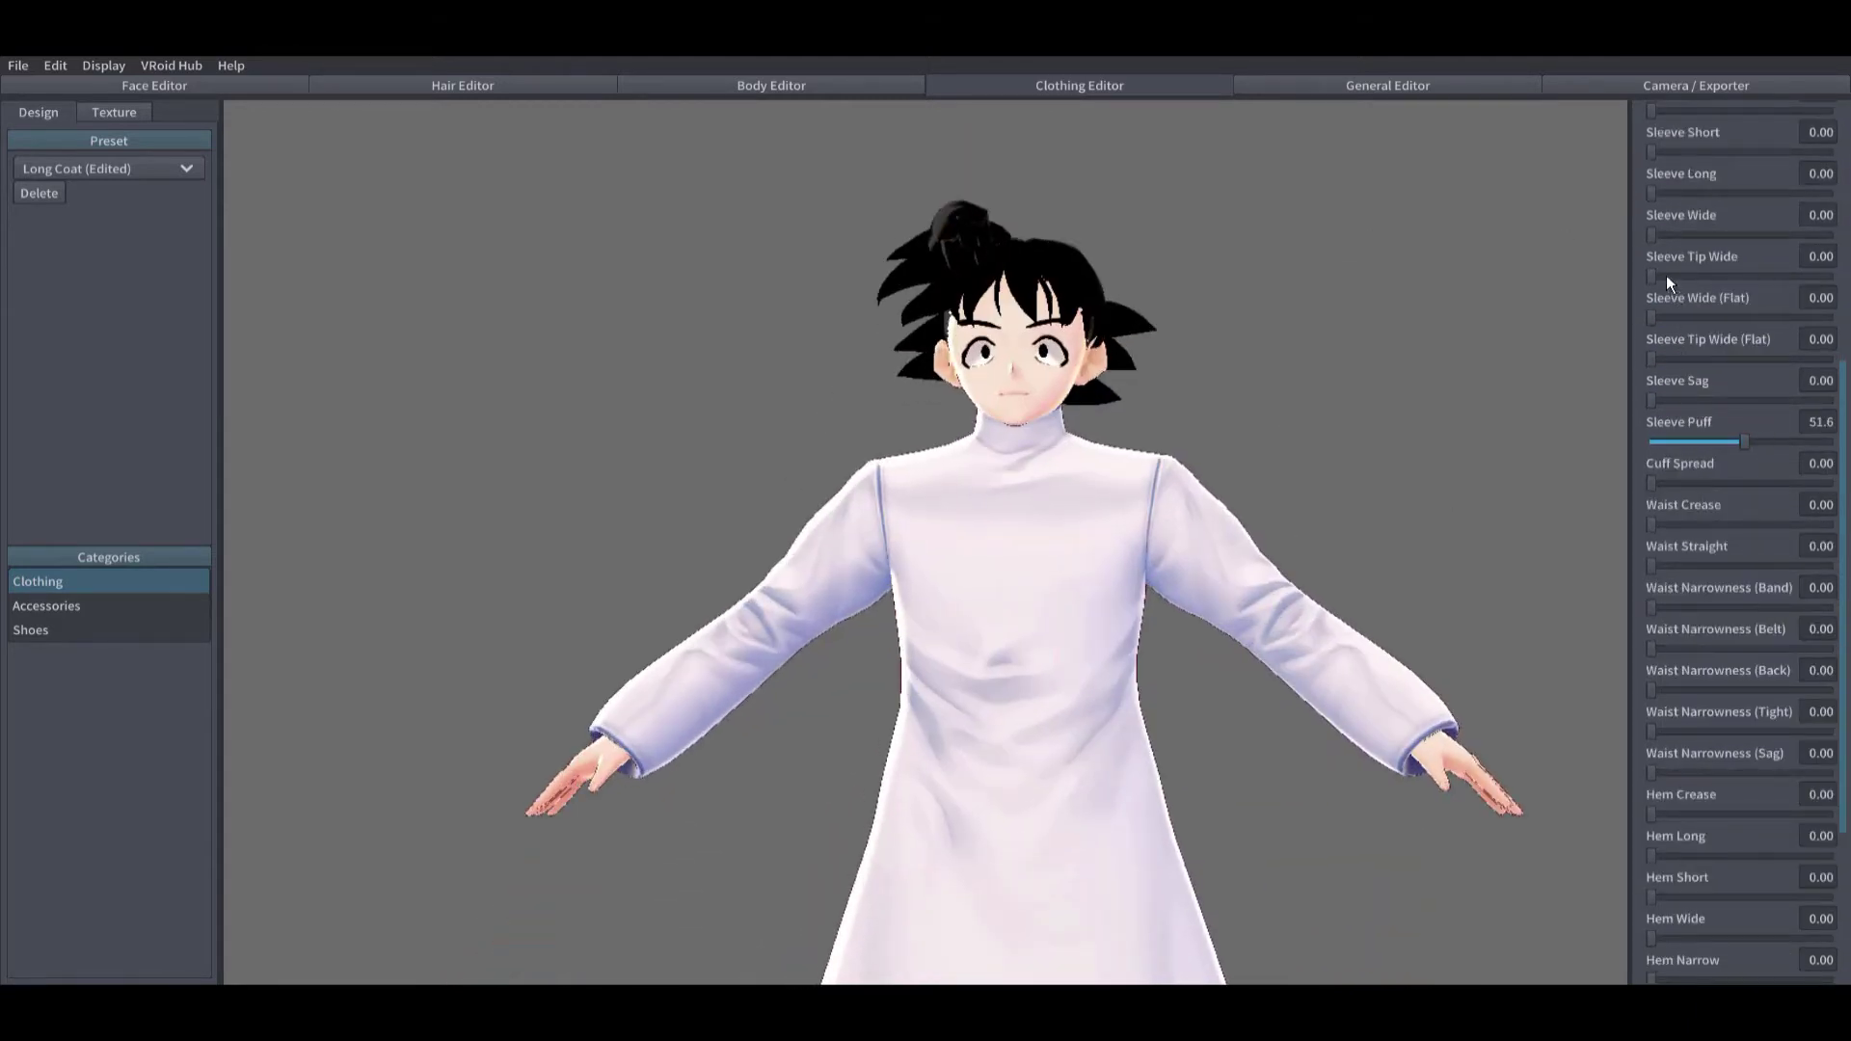
pyautogui.moveTo(1652, 280); pyautogui.dragTo(1666, 278)
pyautogui.scroll(2, 1691, 556)
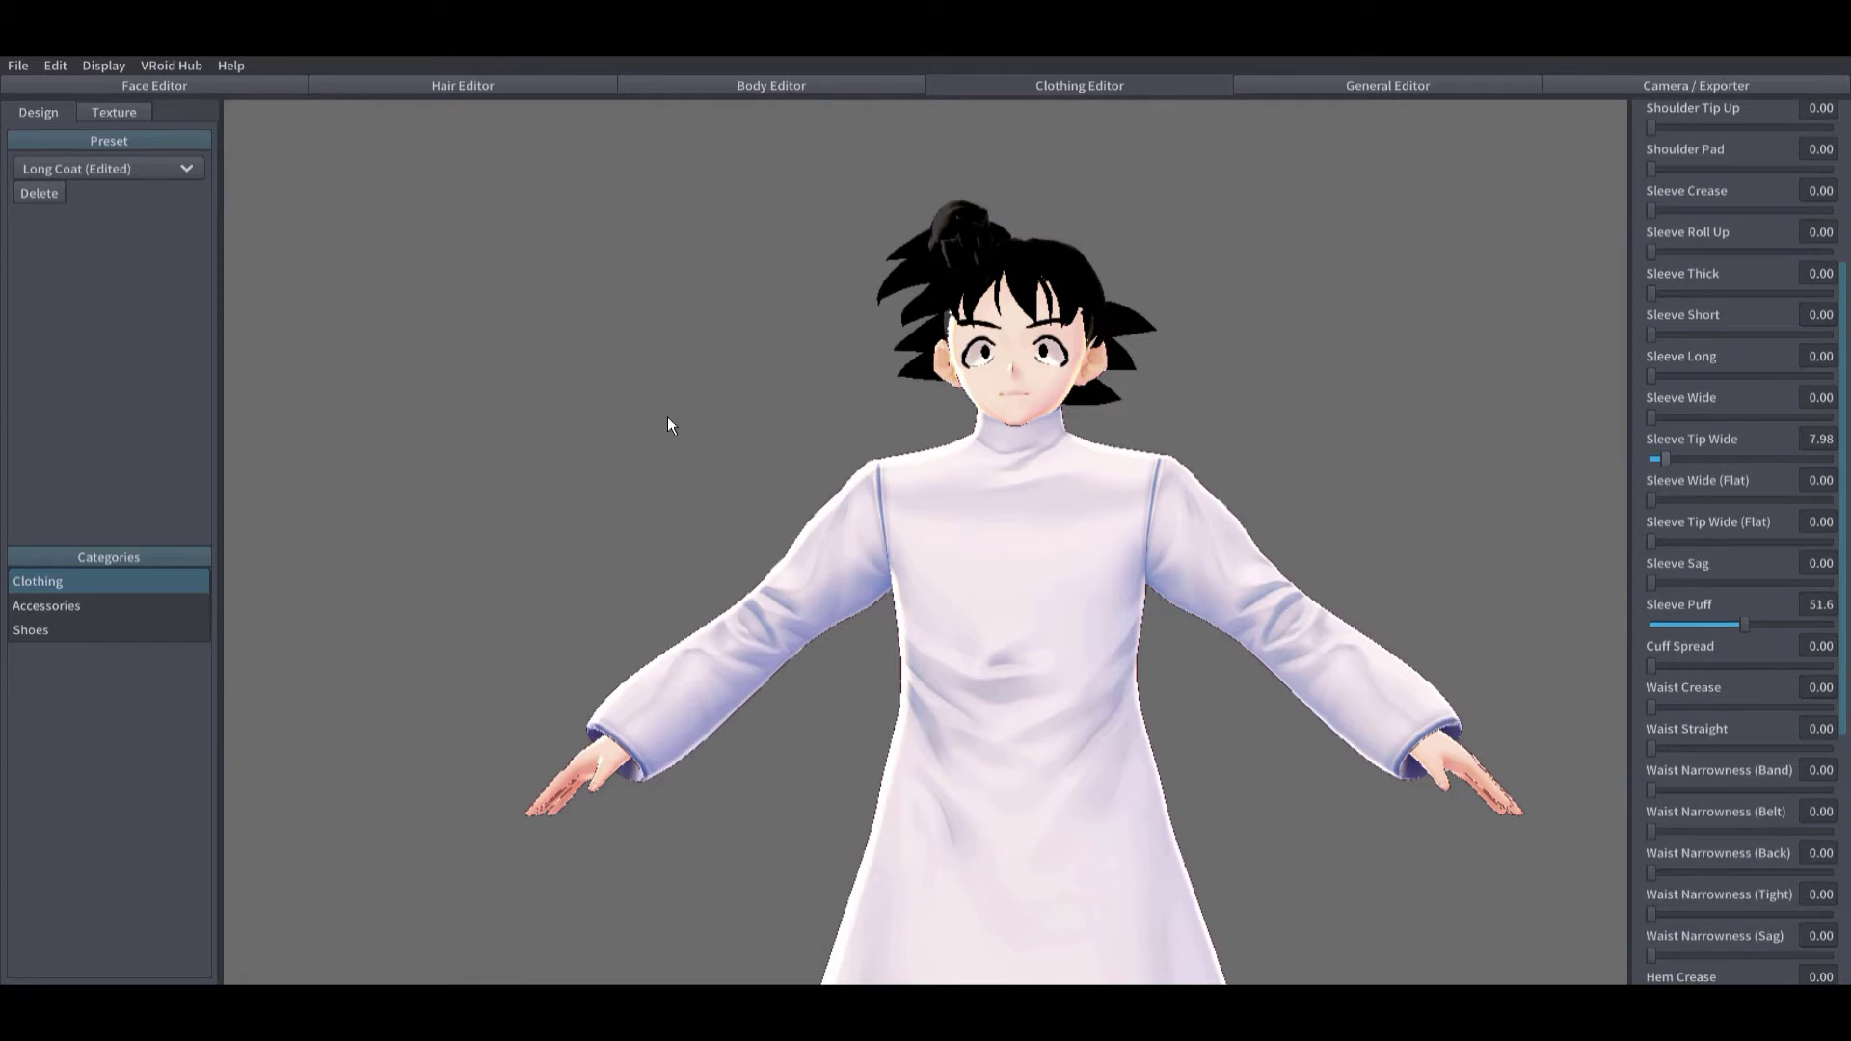
# Step: Widen the long coat's pants with a Pants Width of 10.2 and reduce their Pants Crease
pyautogui.scroll(-5, 1735, 540)
pyautogui.scroll(-3, 1286, 747)
pyautogui.moveTo(1286, 746); pyautogui.dragTo(1266, 544, button='middle')
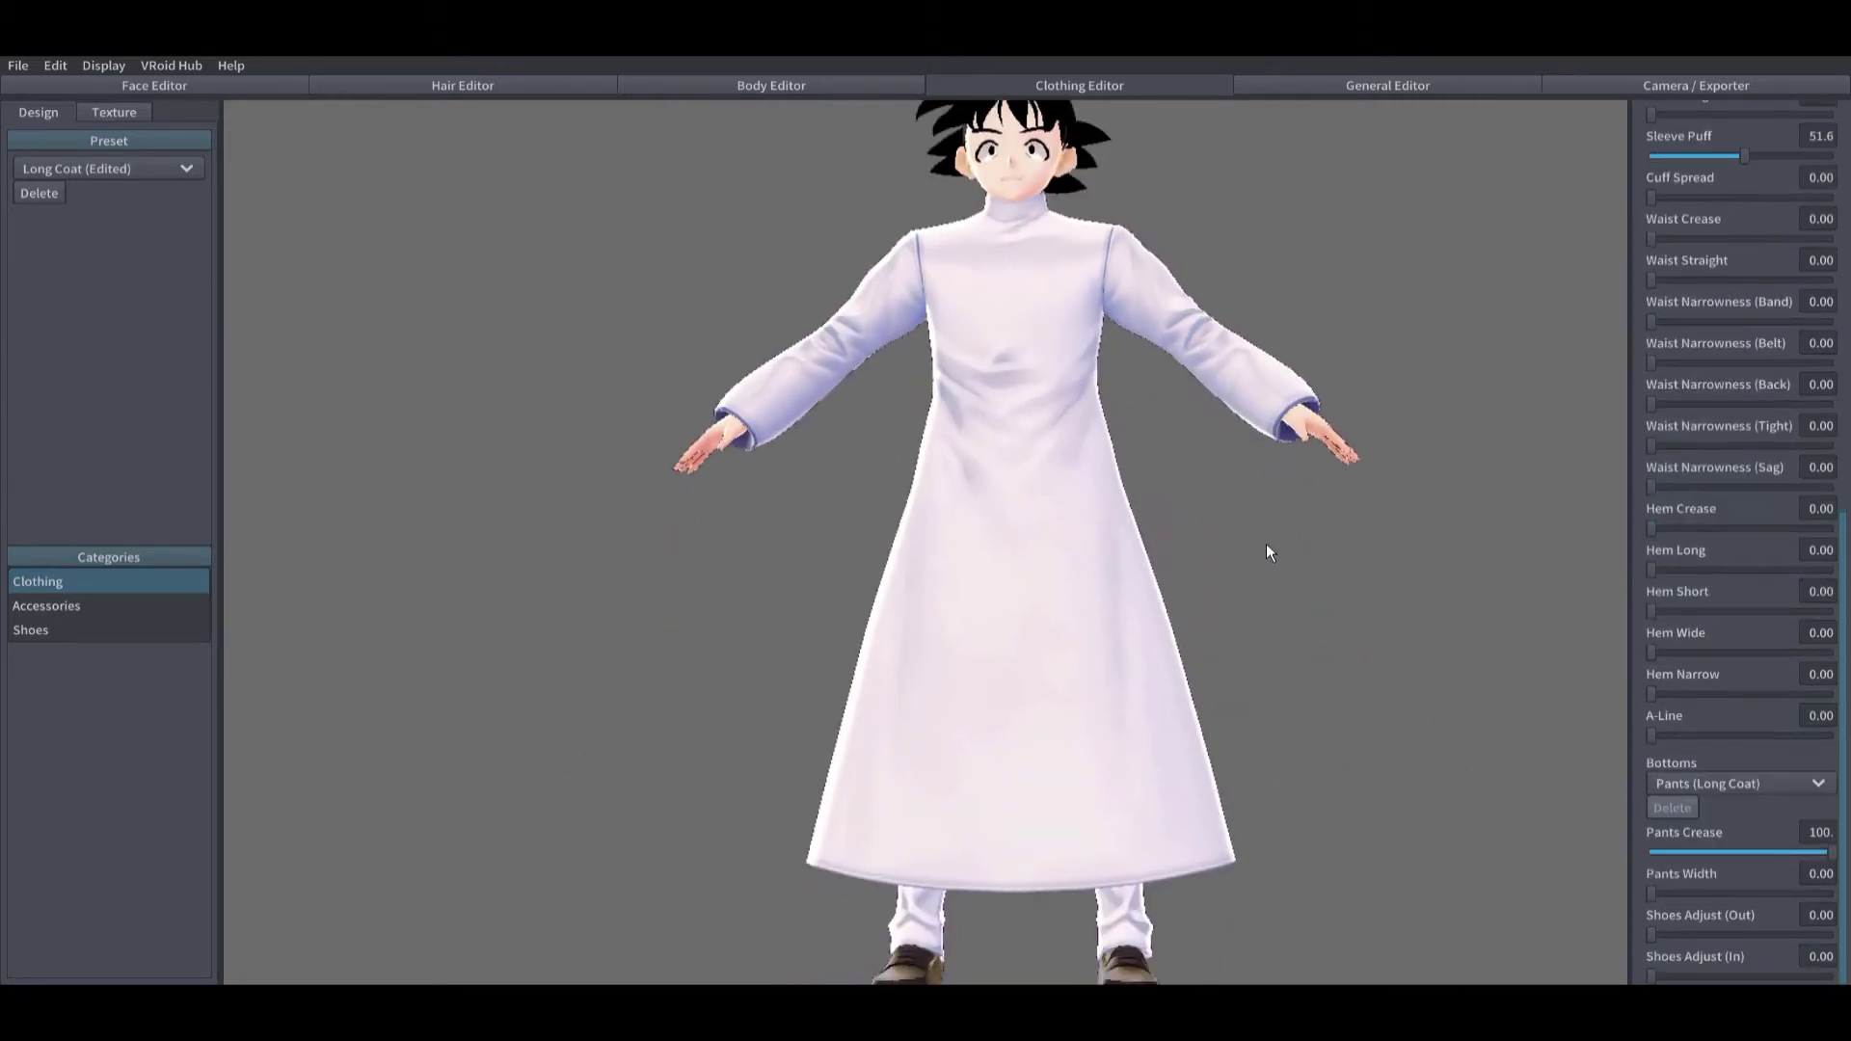
pyautogui.moveTo(1654, 894)
pyautogui.mouseDown()
pyautogui.moveTo(1731, 904)
pyautogui.moveTo(1670, 895)
pyautogui.mouseUp()
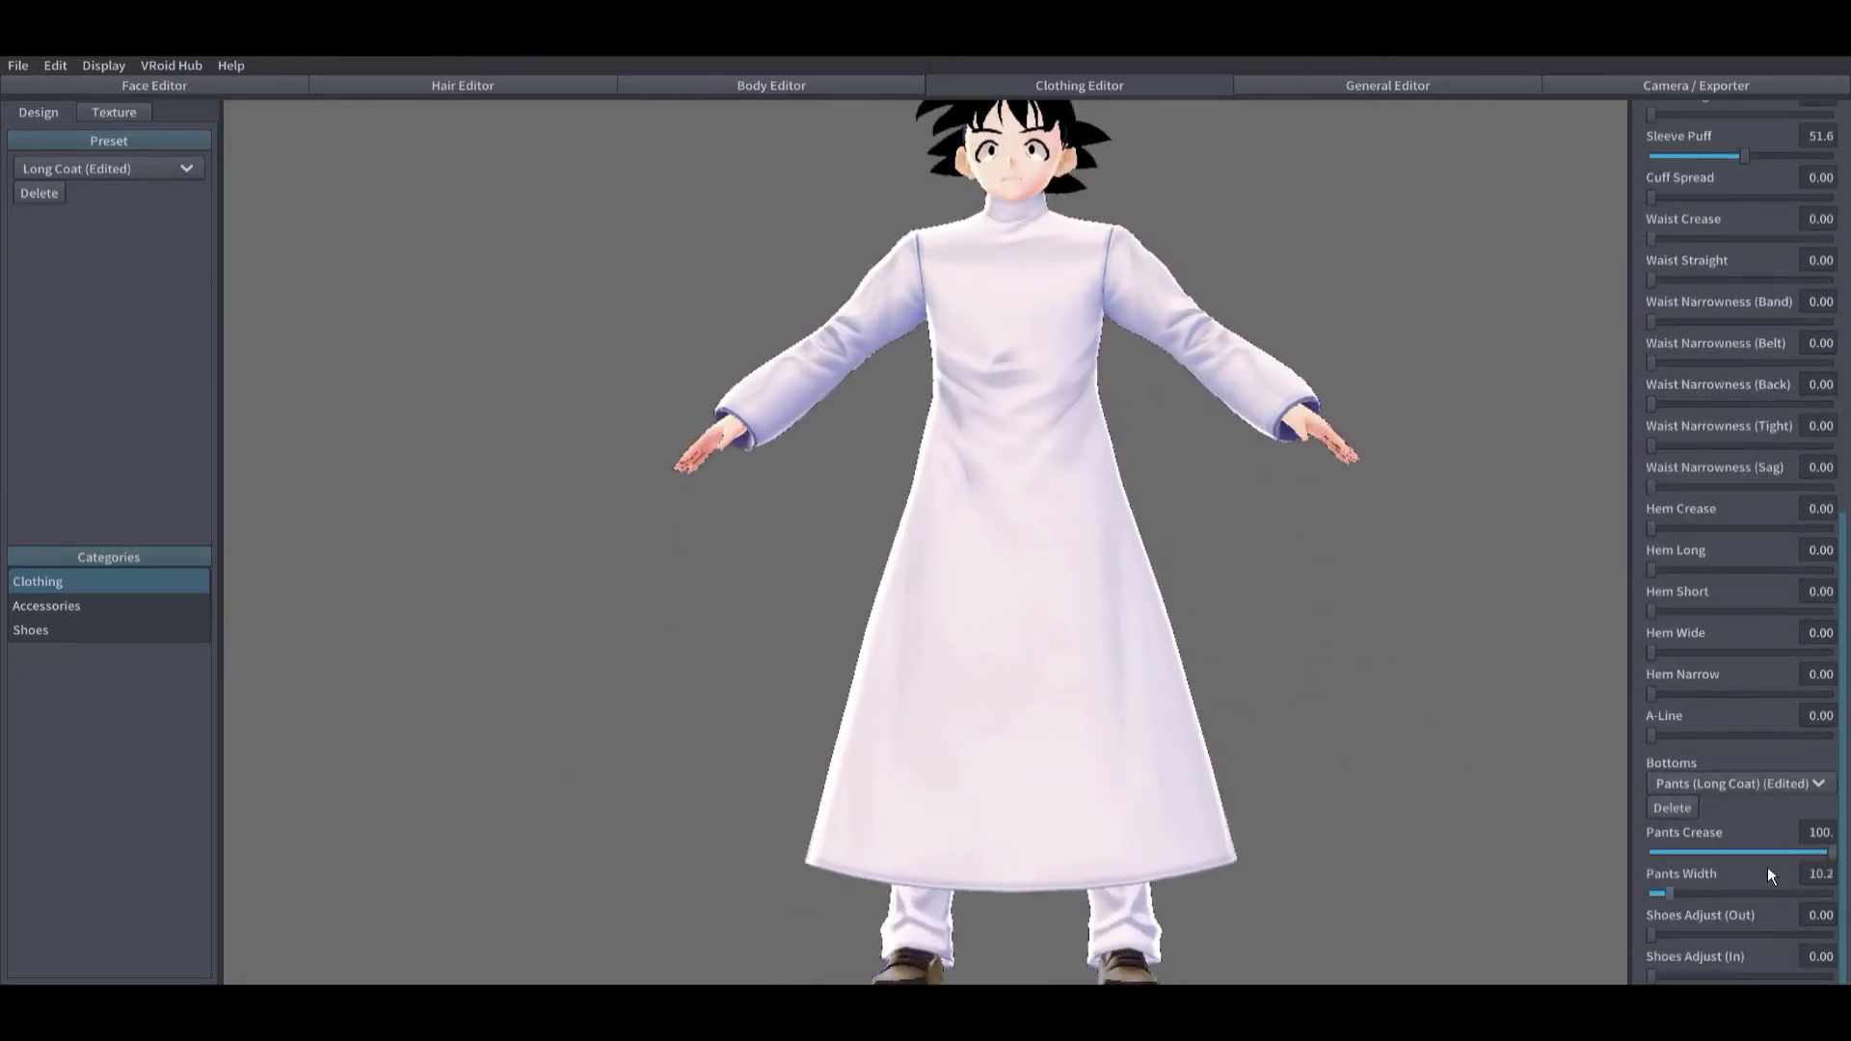
pyautogui.moveTo(1830, 852); pyautogui.dragTo(1792, 970)
# Step: Change the shoes to the short-sleeve Uniform Vest (Skirt) pair and set the coat's Volume to 47.8
pyautogui.click(116, 630)
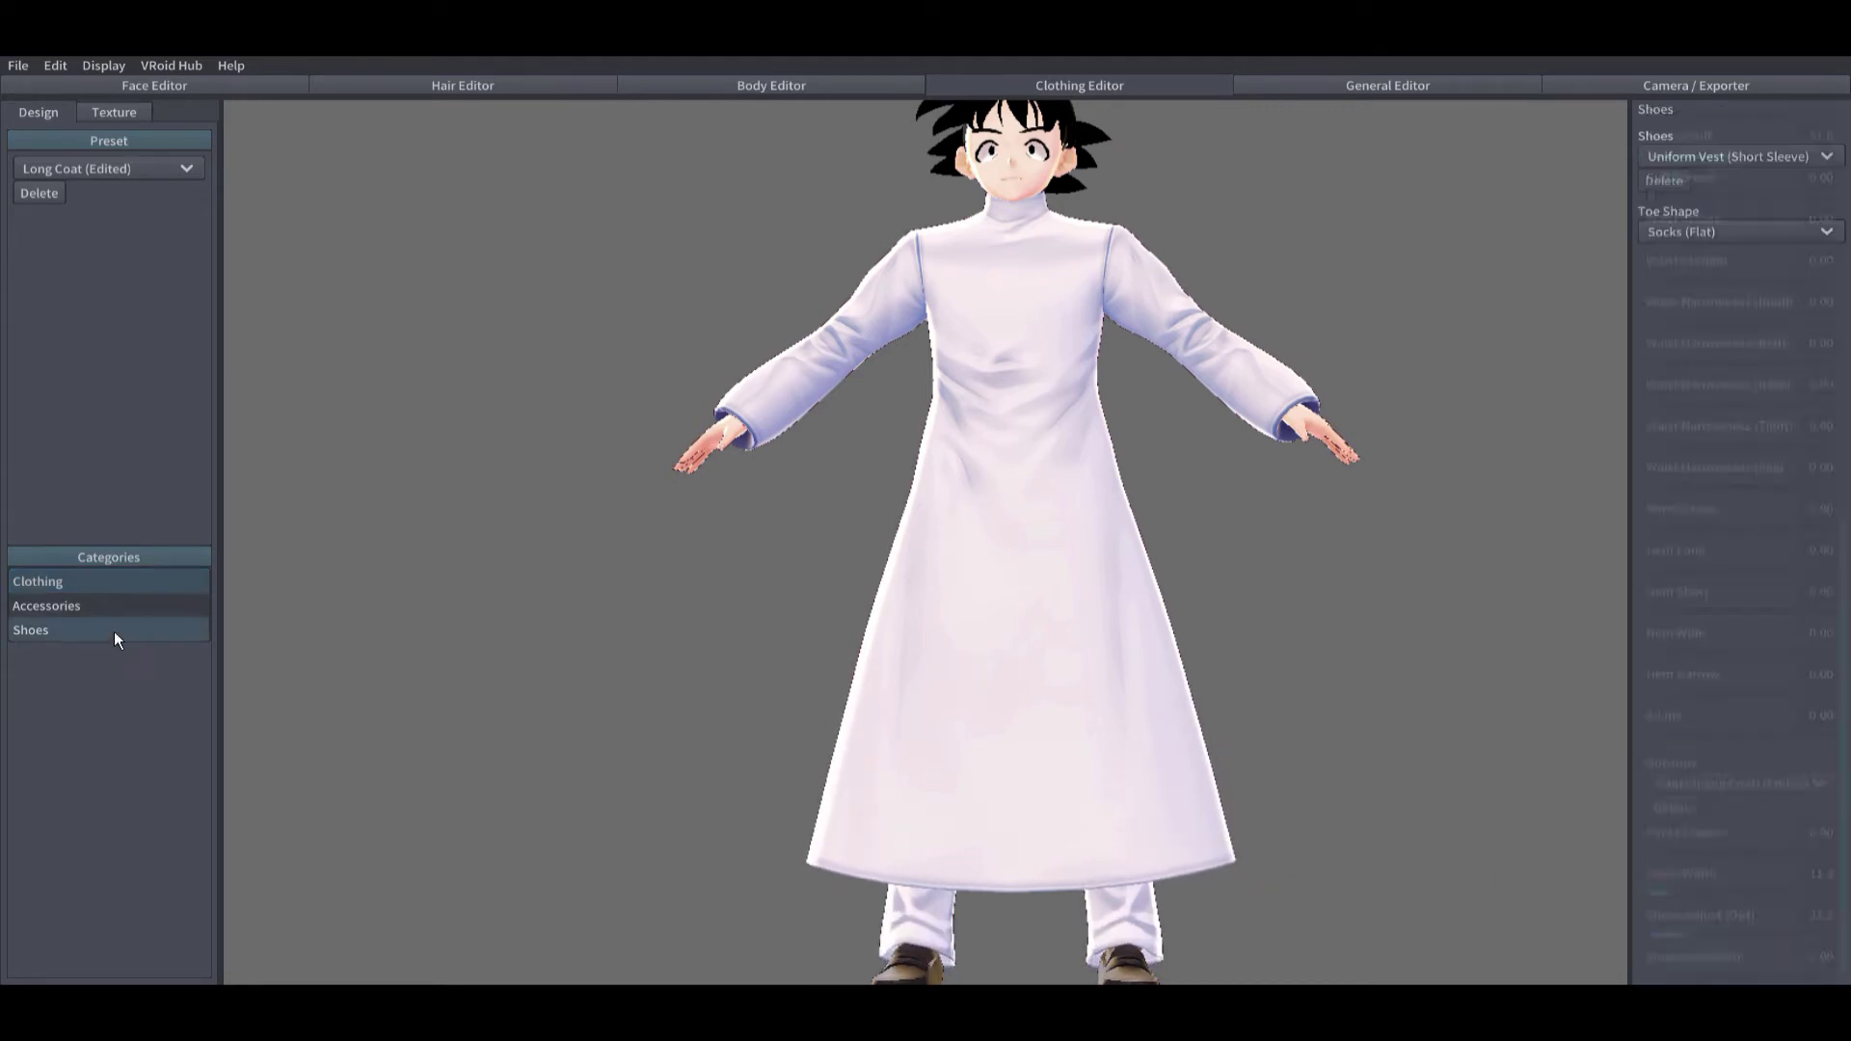
pyautogui.click(1697, 157)
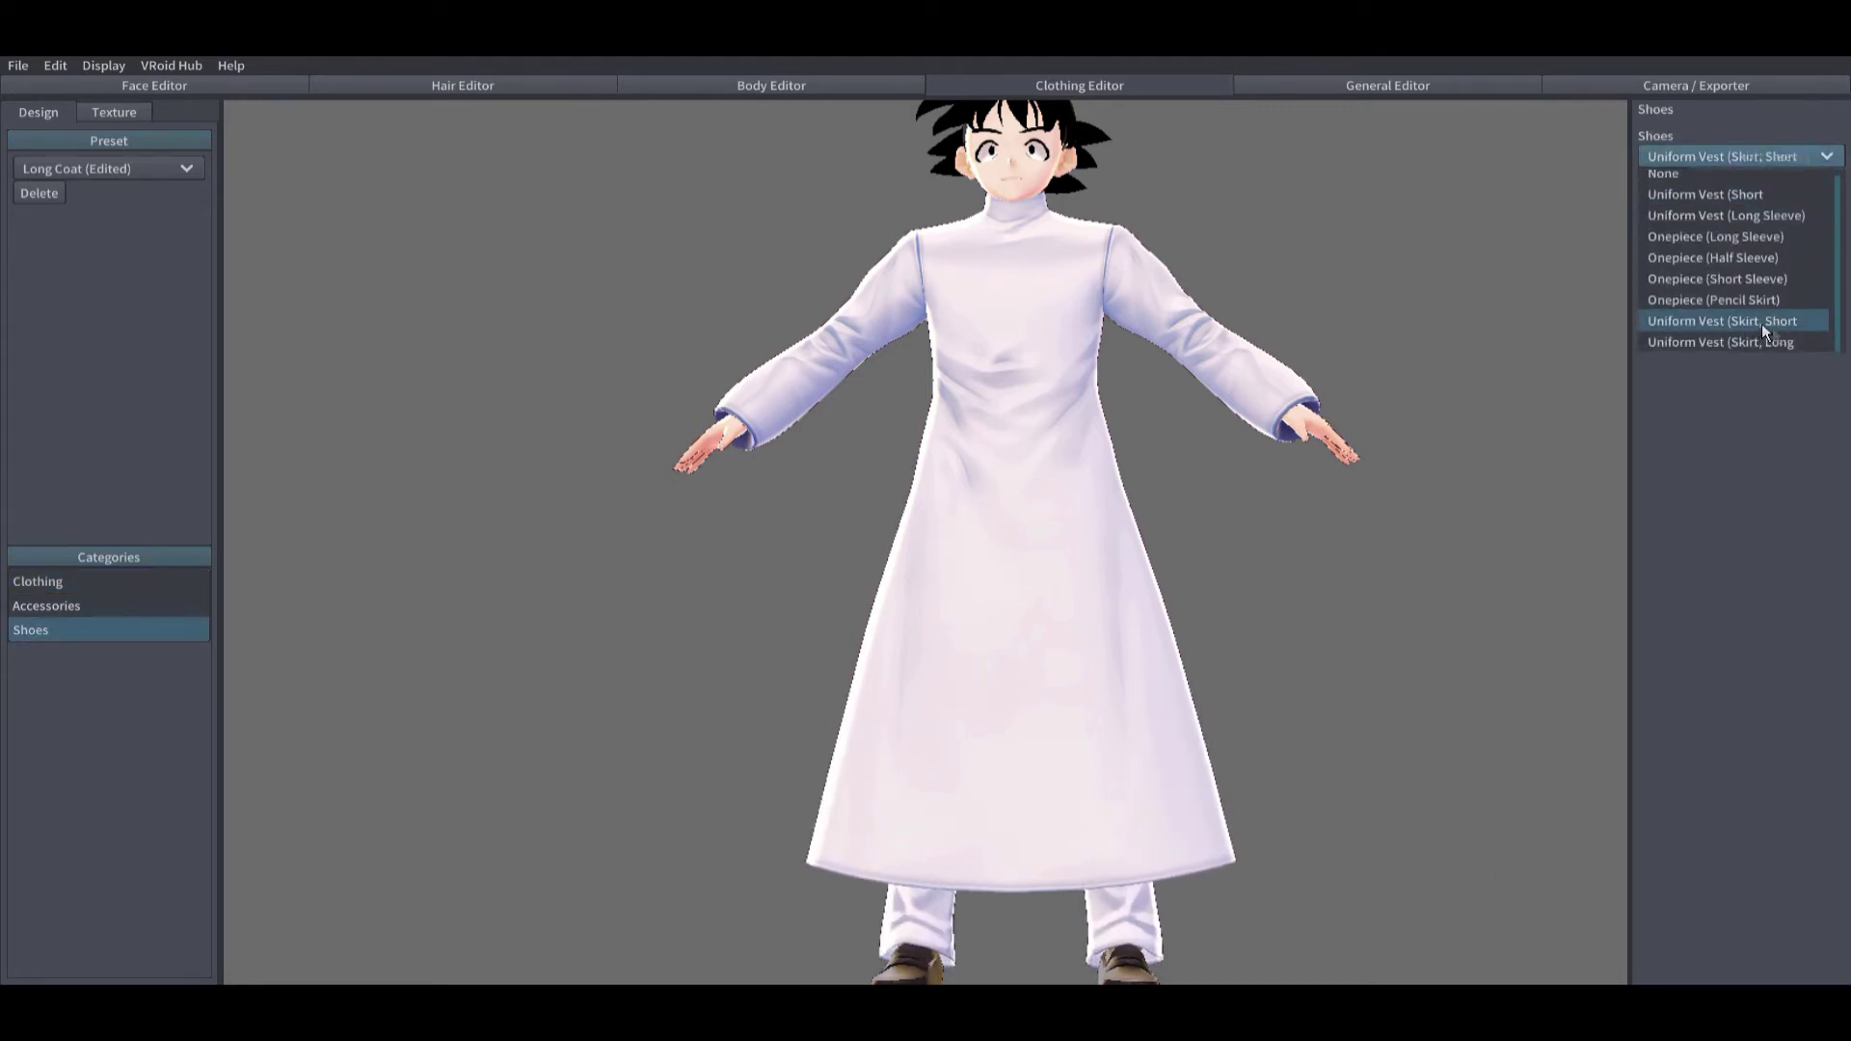
pyautogui.click(1761, 322)
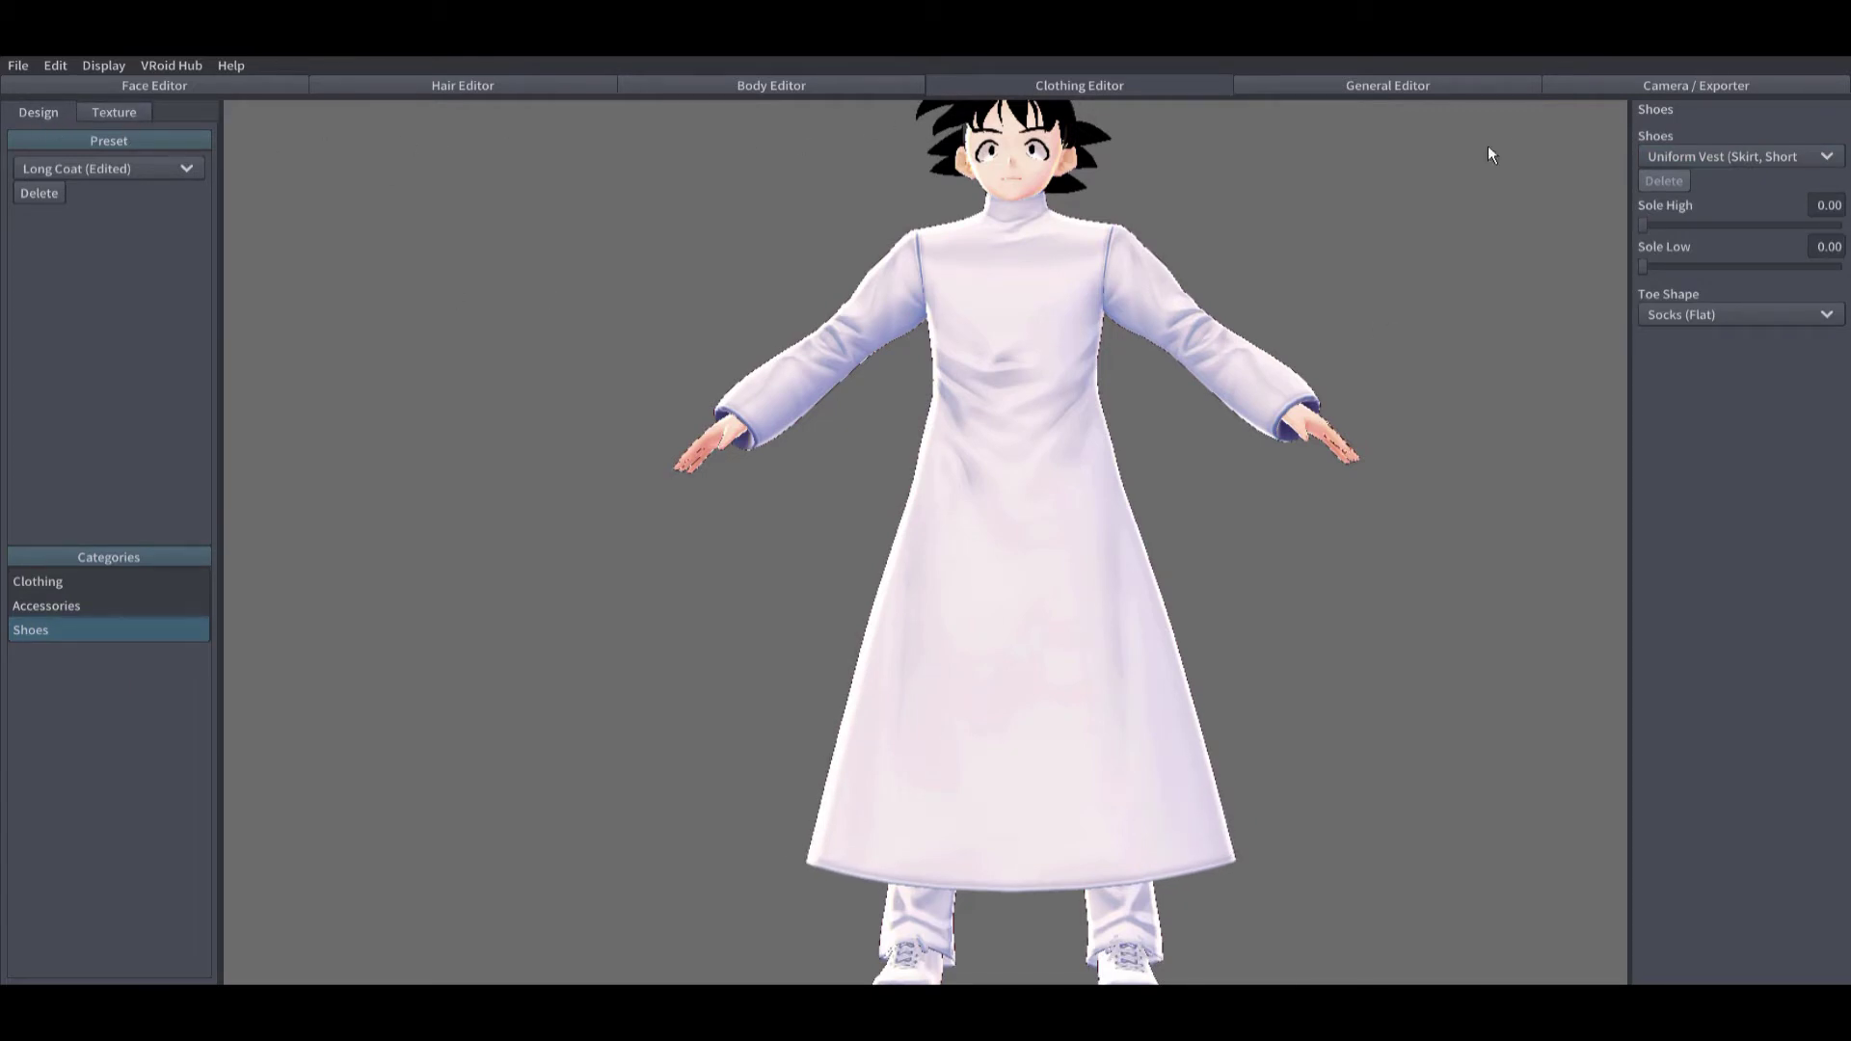
pyautogui.click(39, 581)
pyautogui.moveTo(1708, 227); pyautogui.dragTo(1722, 227)
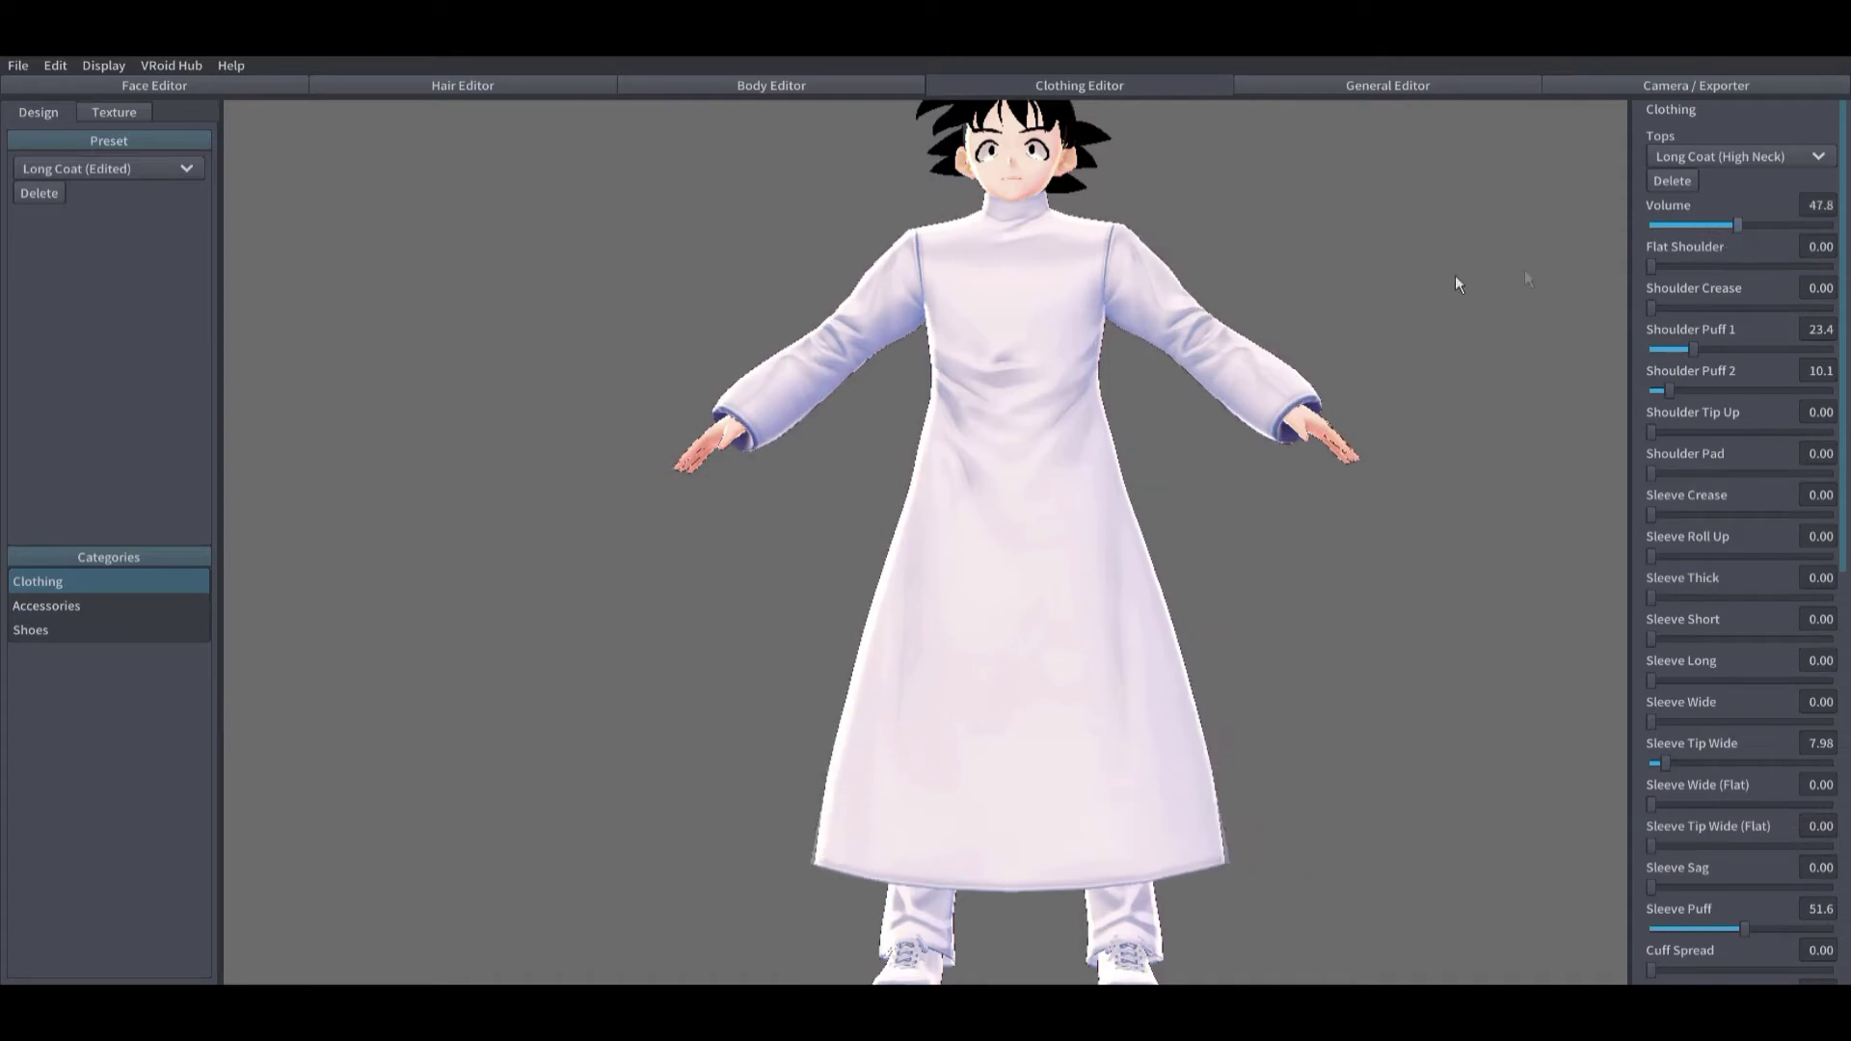
# Step: Paint a black belt with a knot and two hanging tails across the coat's waist on Layer, using a brush width of 64
pyautogui.click(114, 112)
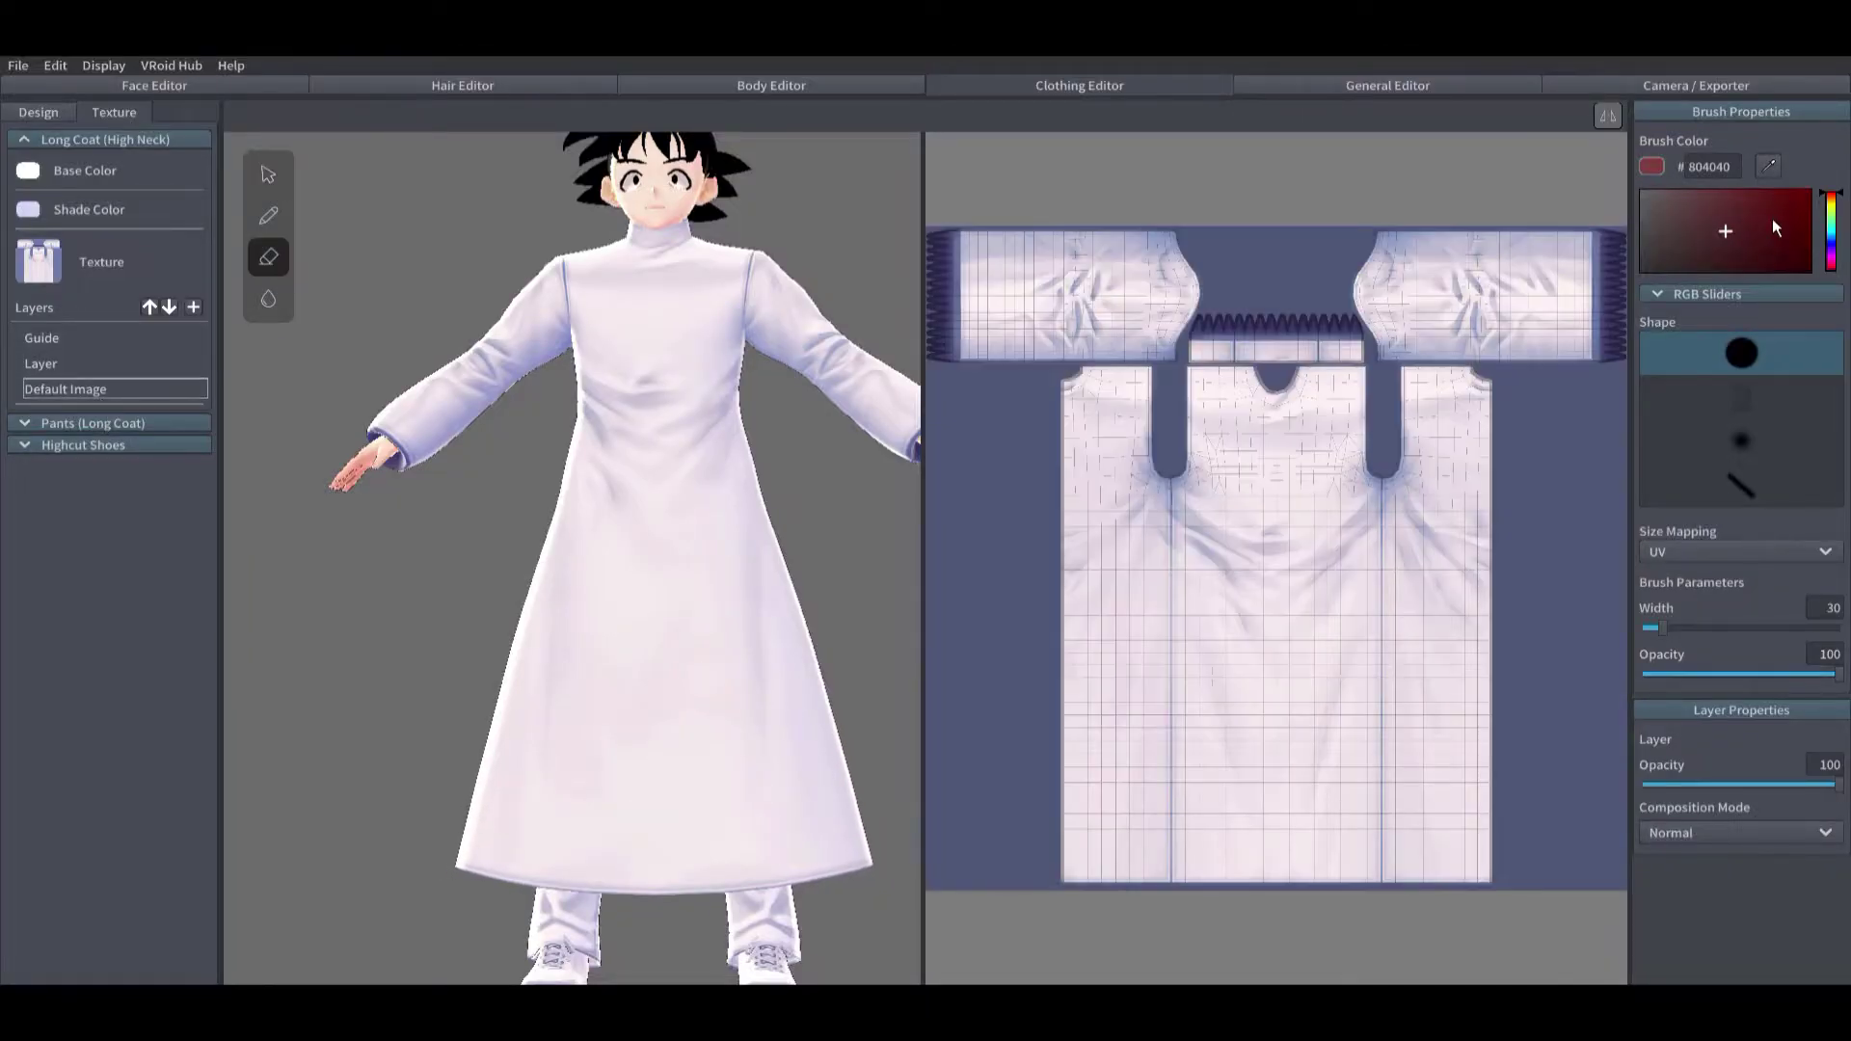
pyautogui.click(41, 364)
pyautogui.click(268, 215)
pyautogui.scroll(2, 933, 585)
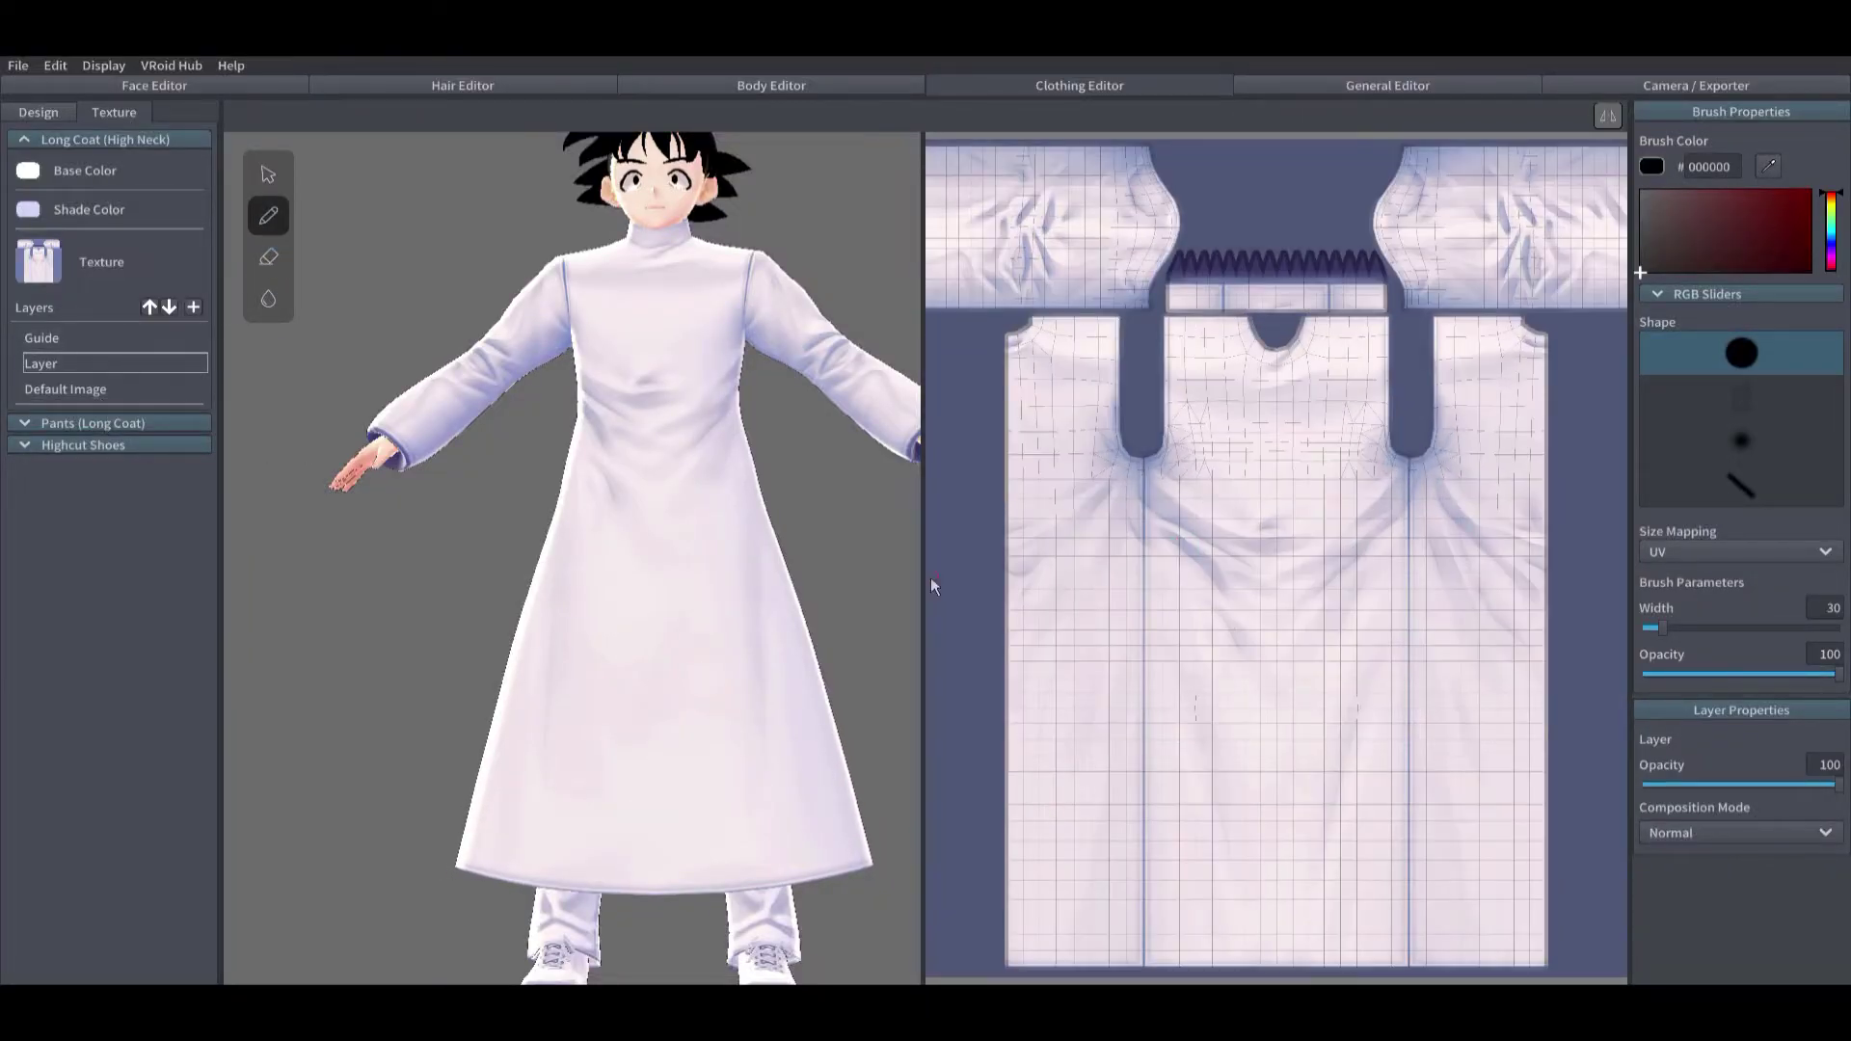
pyautogui.moveTo(1661, 628); pyautogui.dragTo(1685, 627)
pyautogui.moveTo(997, 549)
pyautogui.mouseDown()
pyautogui.moveTo(1270, 549)
pyautogui.moveTo(1184, 705)
pyautogui.mouseUp()
pyautogui.click(1263, 530)
pyautogui.moveTo(1287, 542)
pyautogui.mouseDown()
pyautogui.moveTo(1338, 679)
pyautogui.moveTo(1316, 593)
pyautogui.mouseUp()
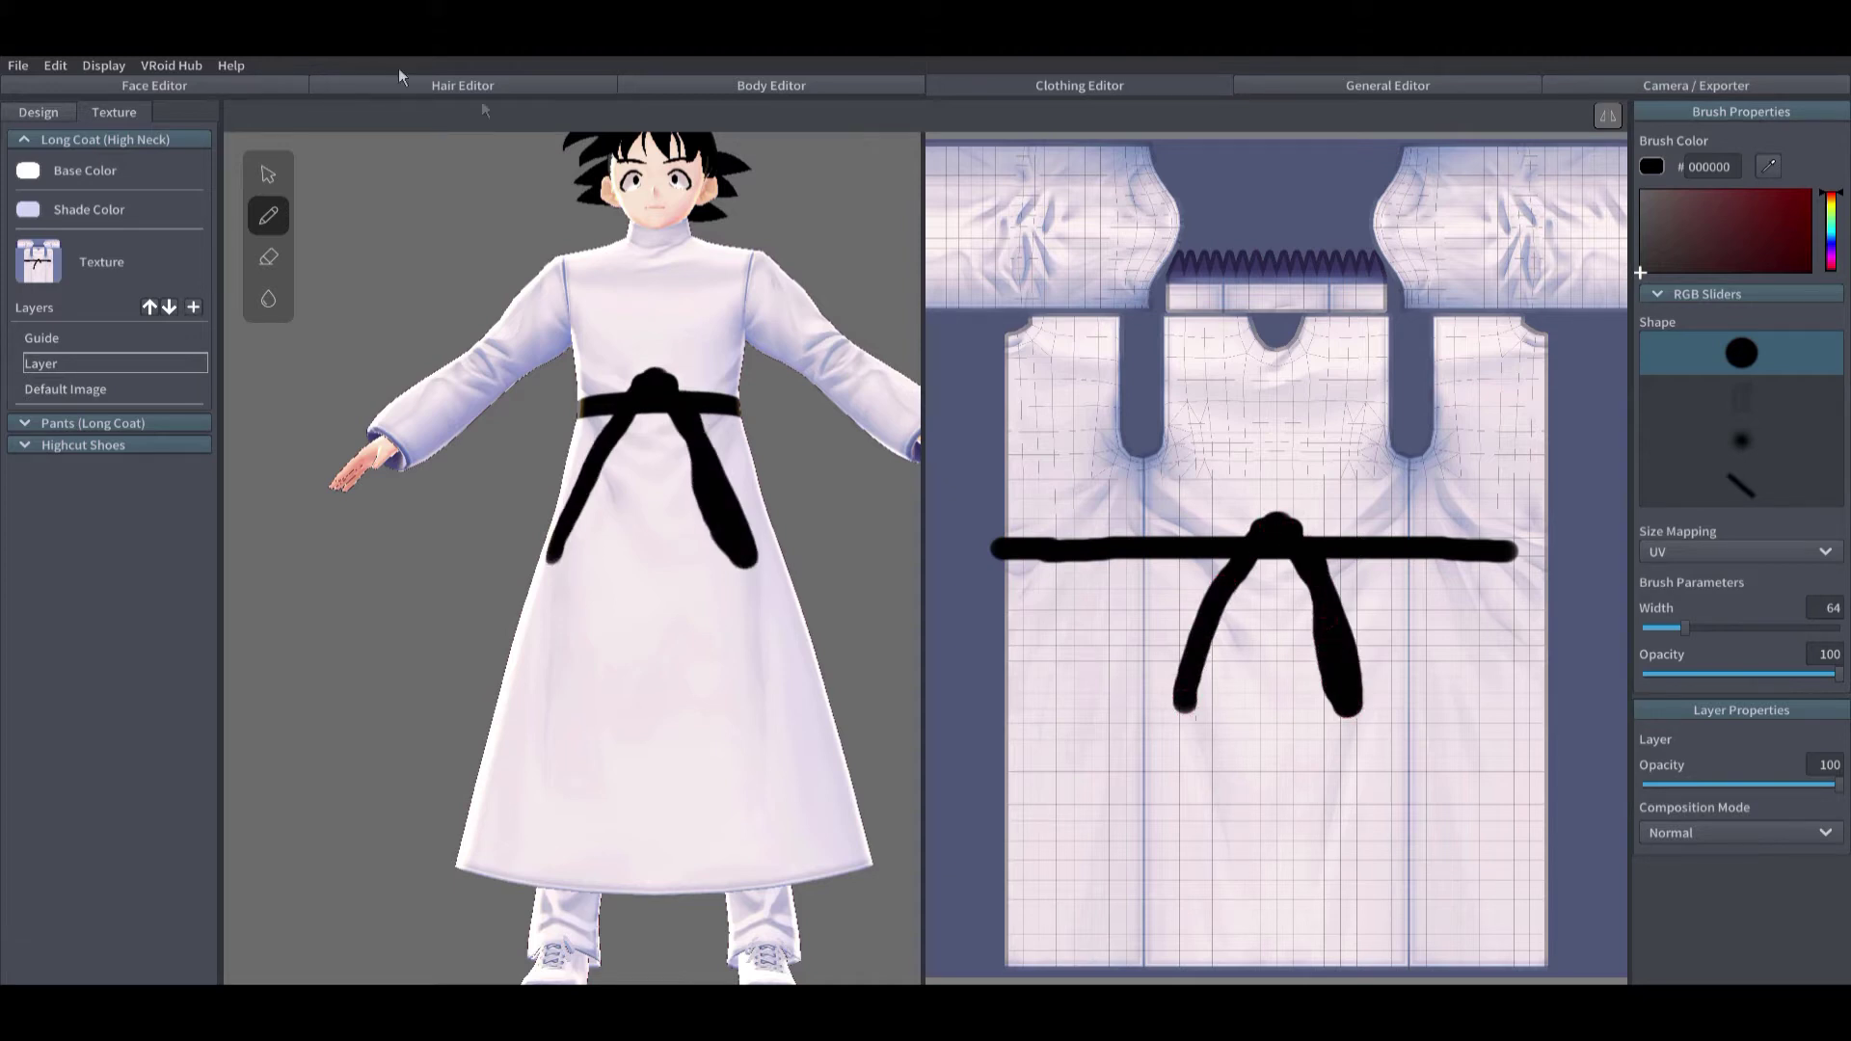
# Step: Undo the two belt tails and repaint them in black, hanging closer together below the knot
pyautogui.click(55, 65)
pyautogui.click(74, 85)
pyautogui.click(55, 66)
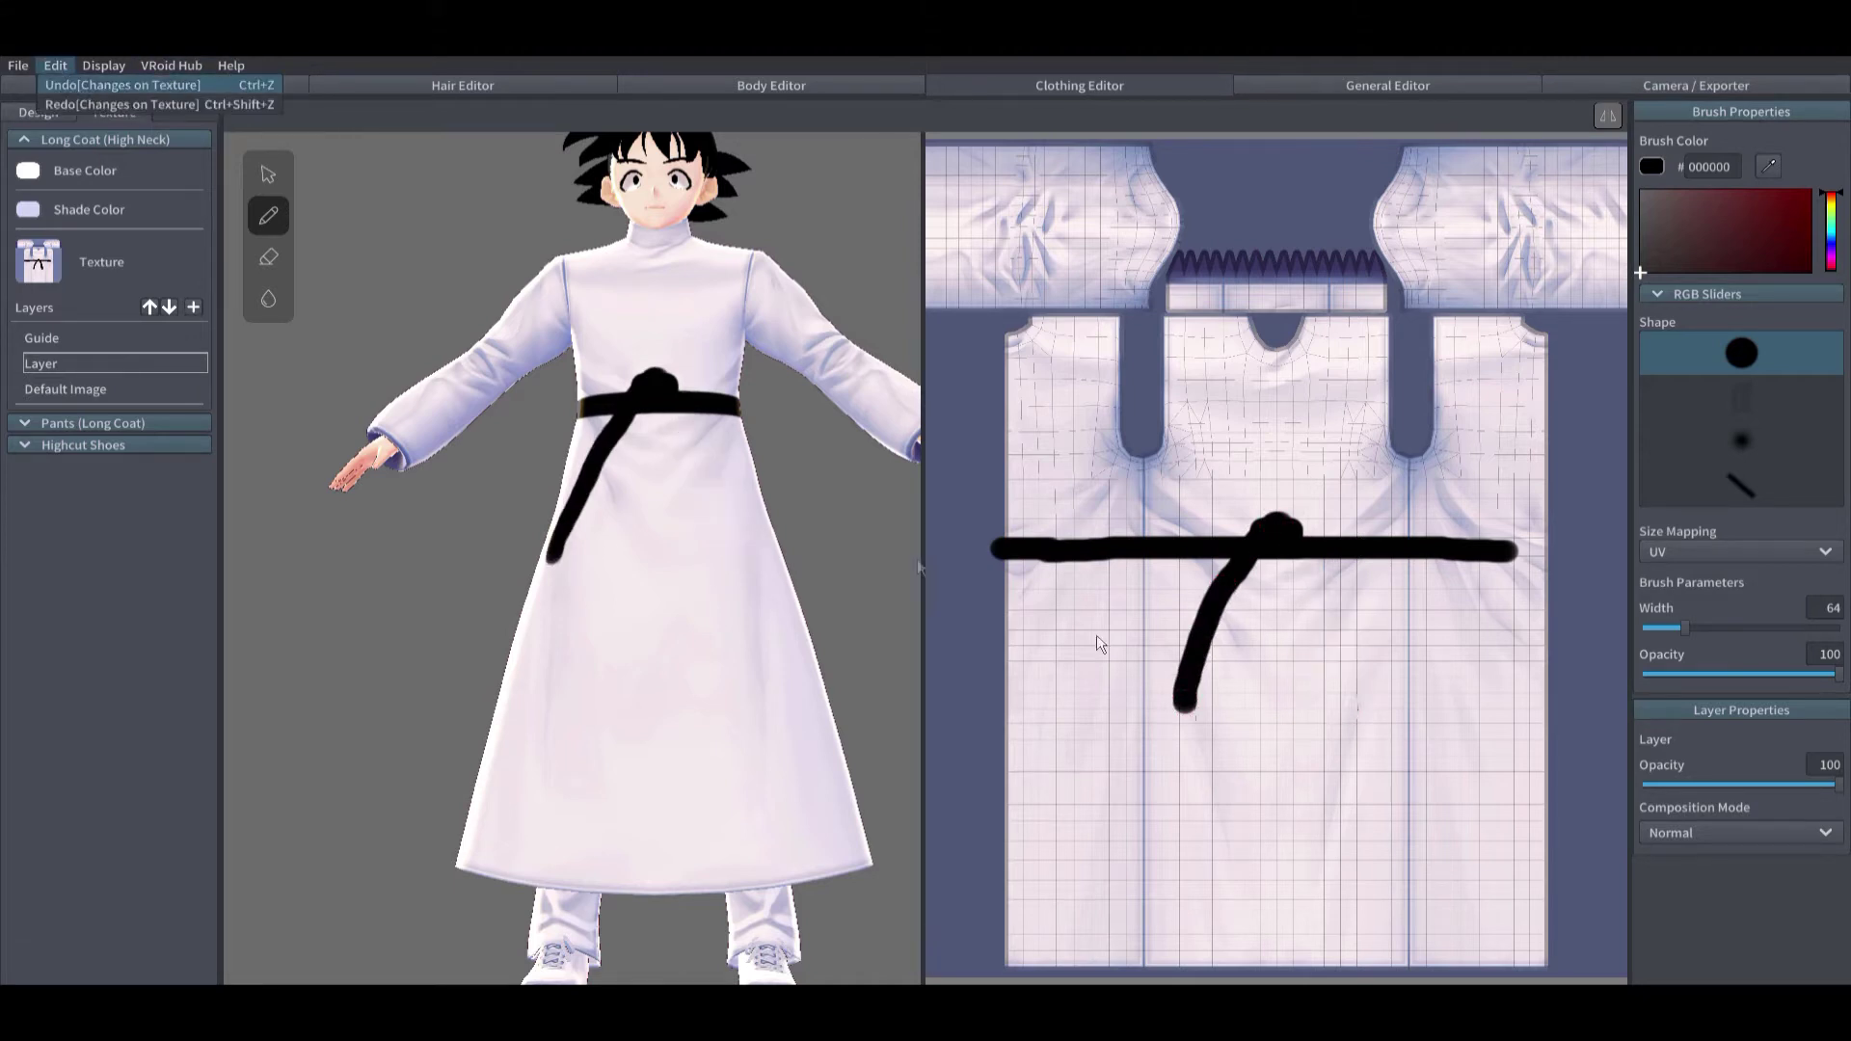
pyautogui.hotkey('ctrl', 'z')
pyautogui.moveTo(1265, 545); pyautogui.dragTo(1213, 713)
pyautogui.moveTo(1280, 536)
pyautogui.mouseDown()
pyautogui.moveTo(1323, 709)
pyautogui.moveTo(1303, 564)
pyautogui.mouseUp()
# Step: Add grey highlights to the belt knot and both tails with the soft round brush, color ACA5A5 and opacity 39
pyautogui.click(1647, 217)
pyautogui.click(1741, 440)
pyautogui.moveTo(1835, 784)
pyautogui.mouseDown()
pyautogui.moveTo(1728, 784)
pyautogui.moveTo(1839, 783)
pyautogui.mouseUp()
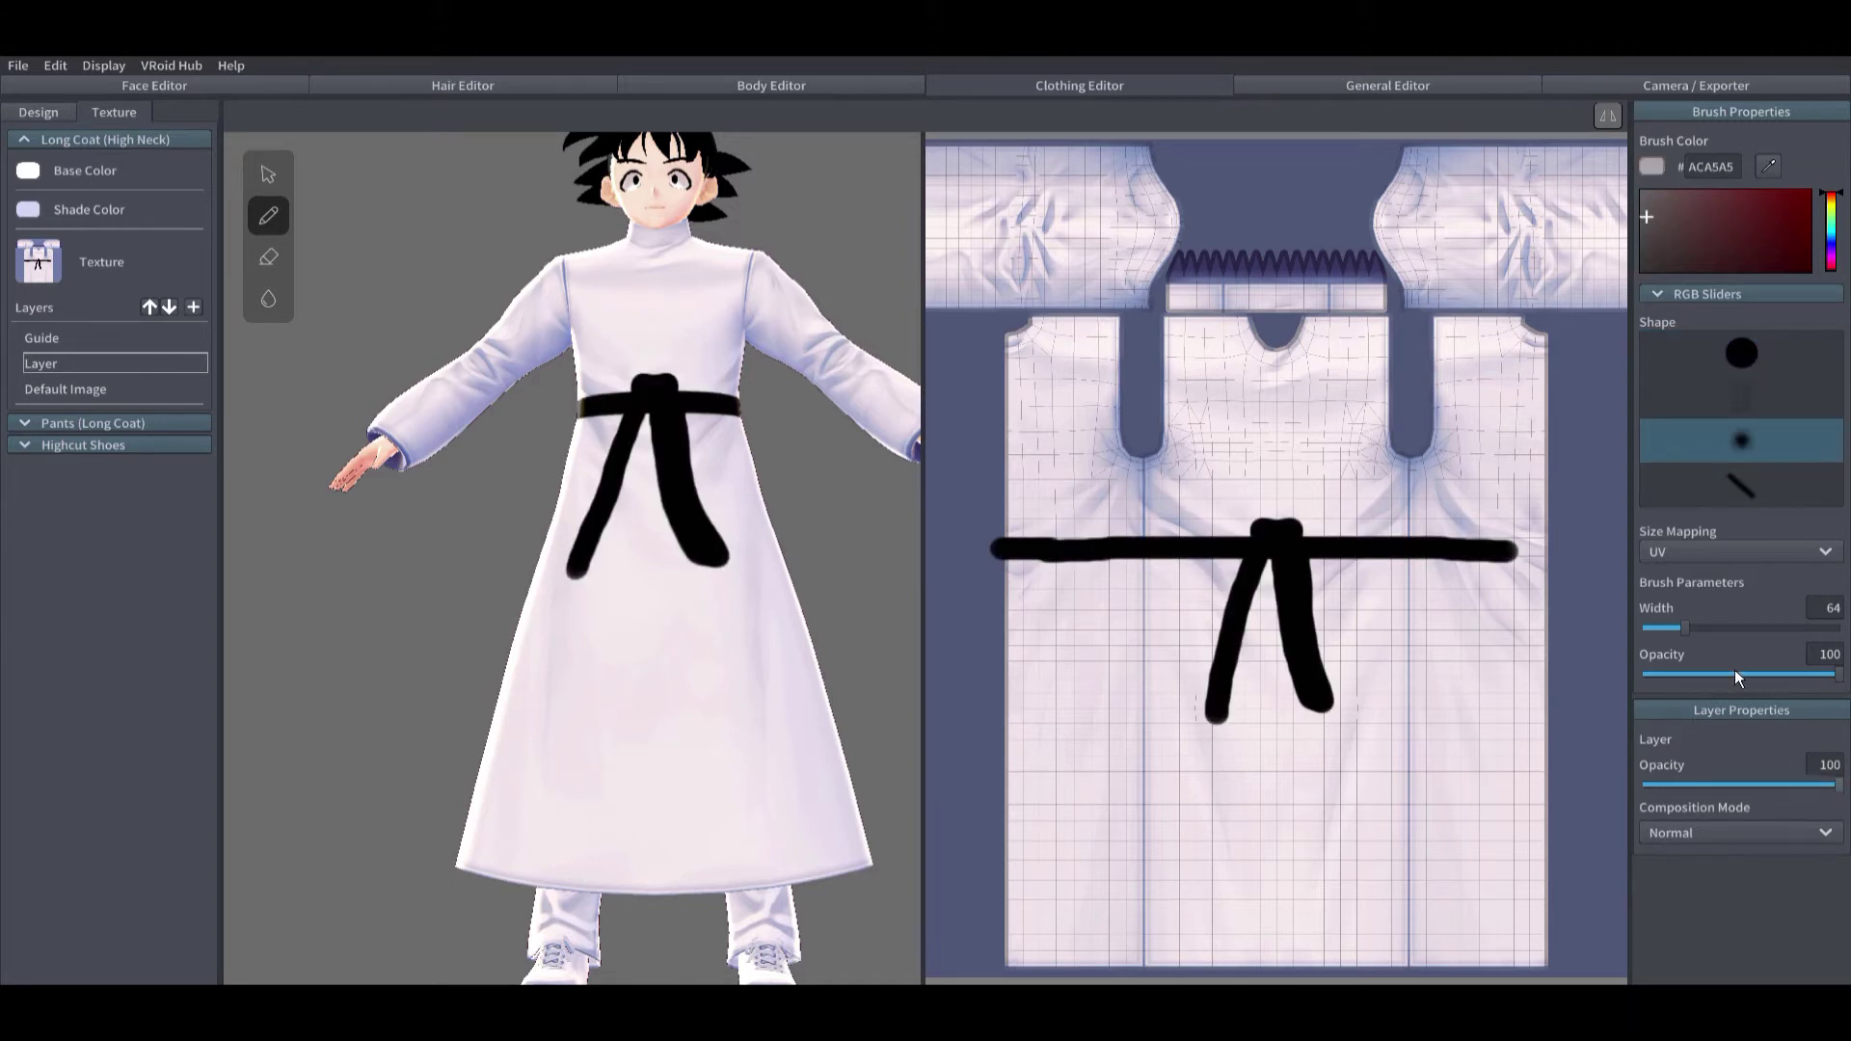
pyautogui.moveTo(1740, 675); pyautogui.dragTo(1720, 674)
pyautogui.moveTo(1292, 583)
pyautogui.mouseDown()
pyautogui.moveTo(1323, 696)
pyautogui.moveTo(1323, 658)
pyautogui.mouseUp()
pyautogui.moveTo(1257, 570); pyautogui.dragTo(1213, 644)
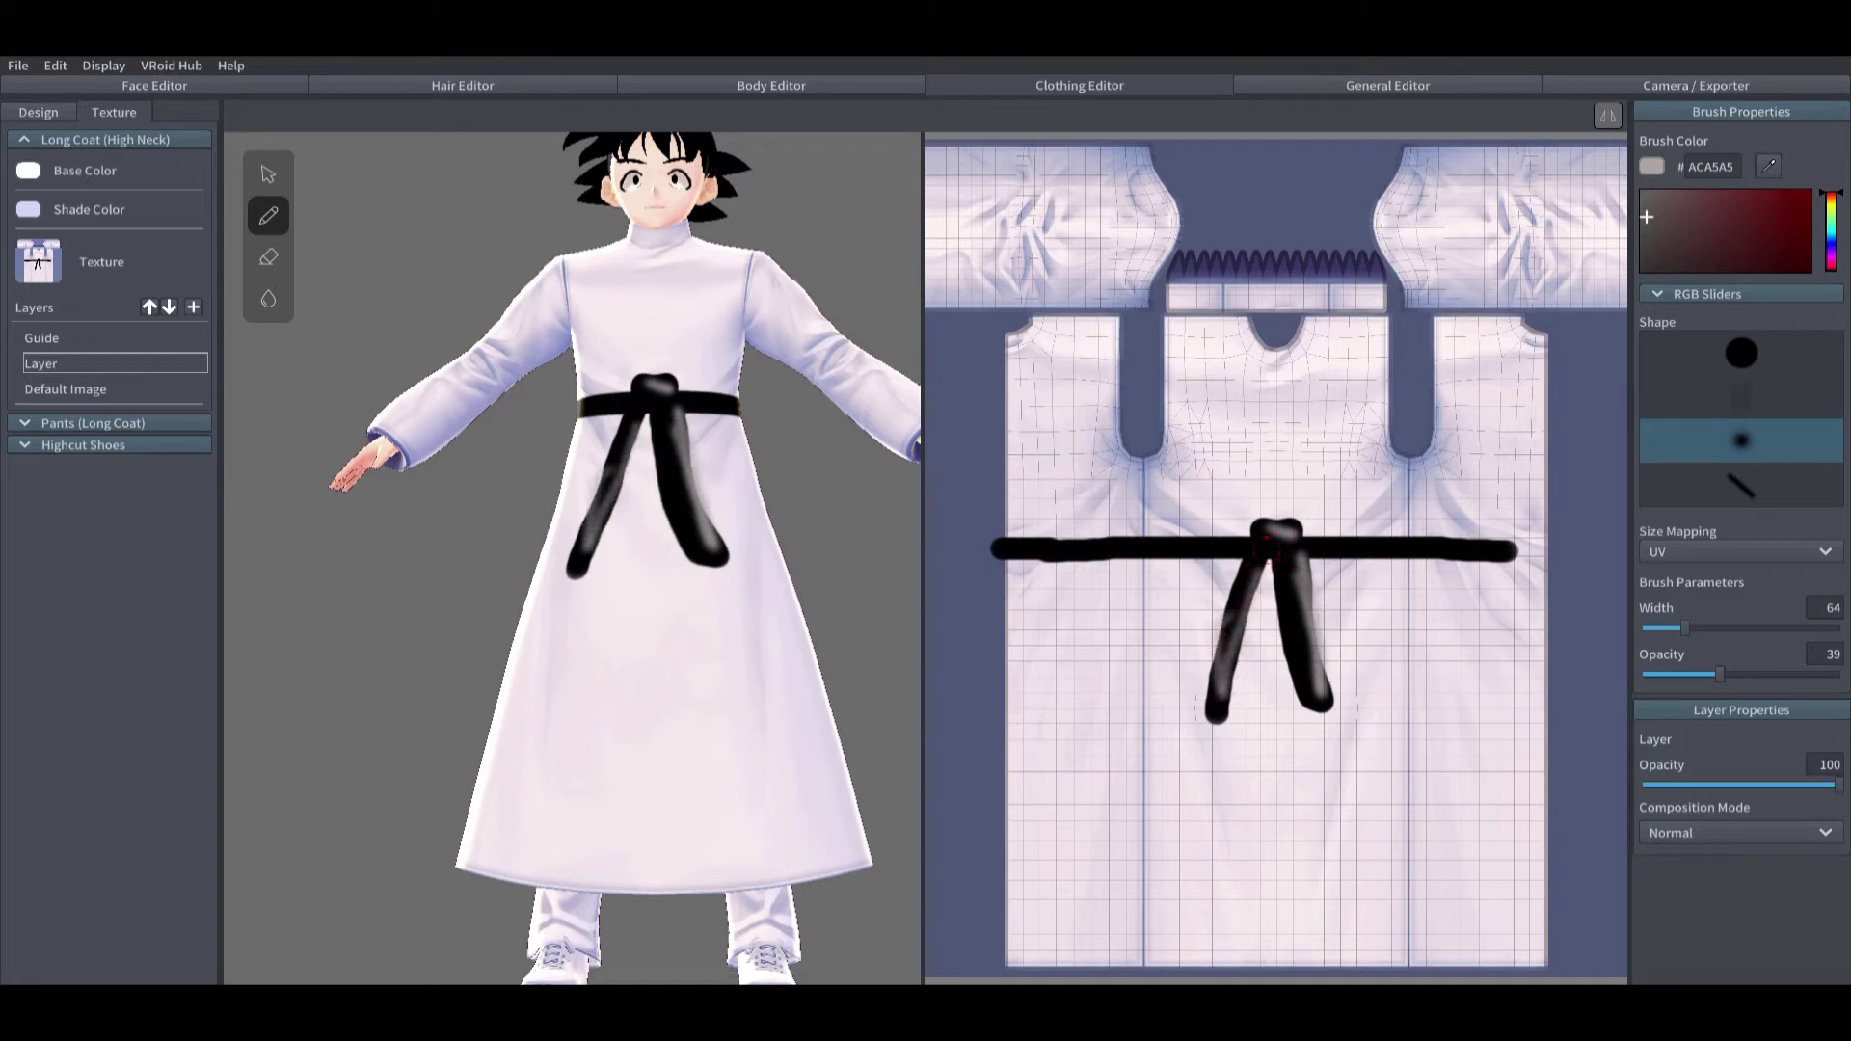
pyautogui.moveTo(1265, 558); pyautogui.dragTo(1230, 696)
# Step: Highlight the horizontal belt band in soft grey and extend its right end to the coat's edge in black 000000
pyautogui.scroll(1, 1276, 559)
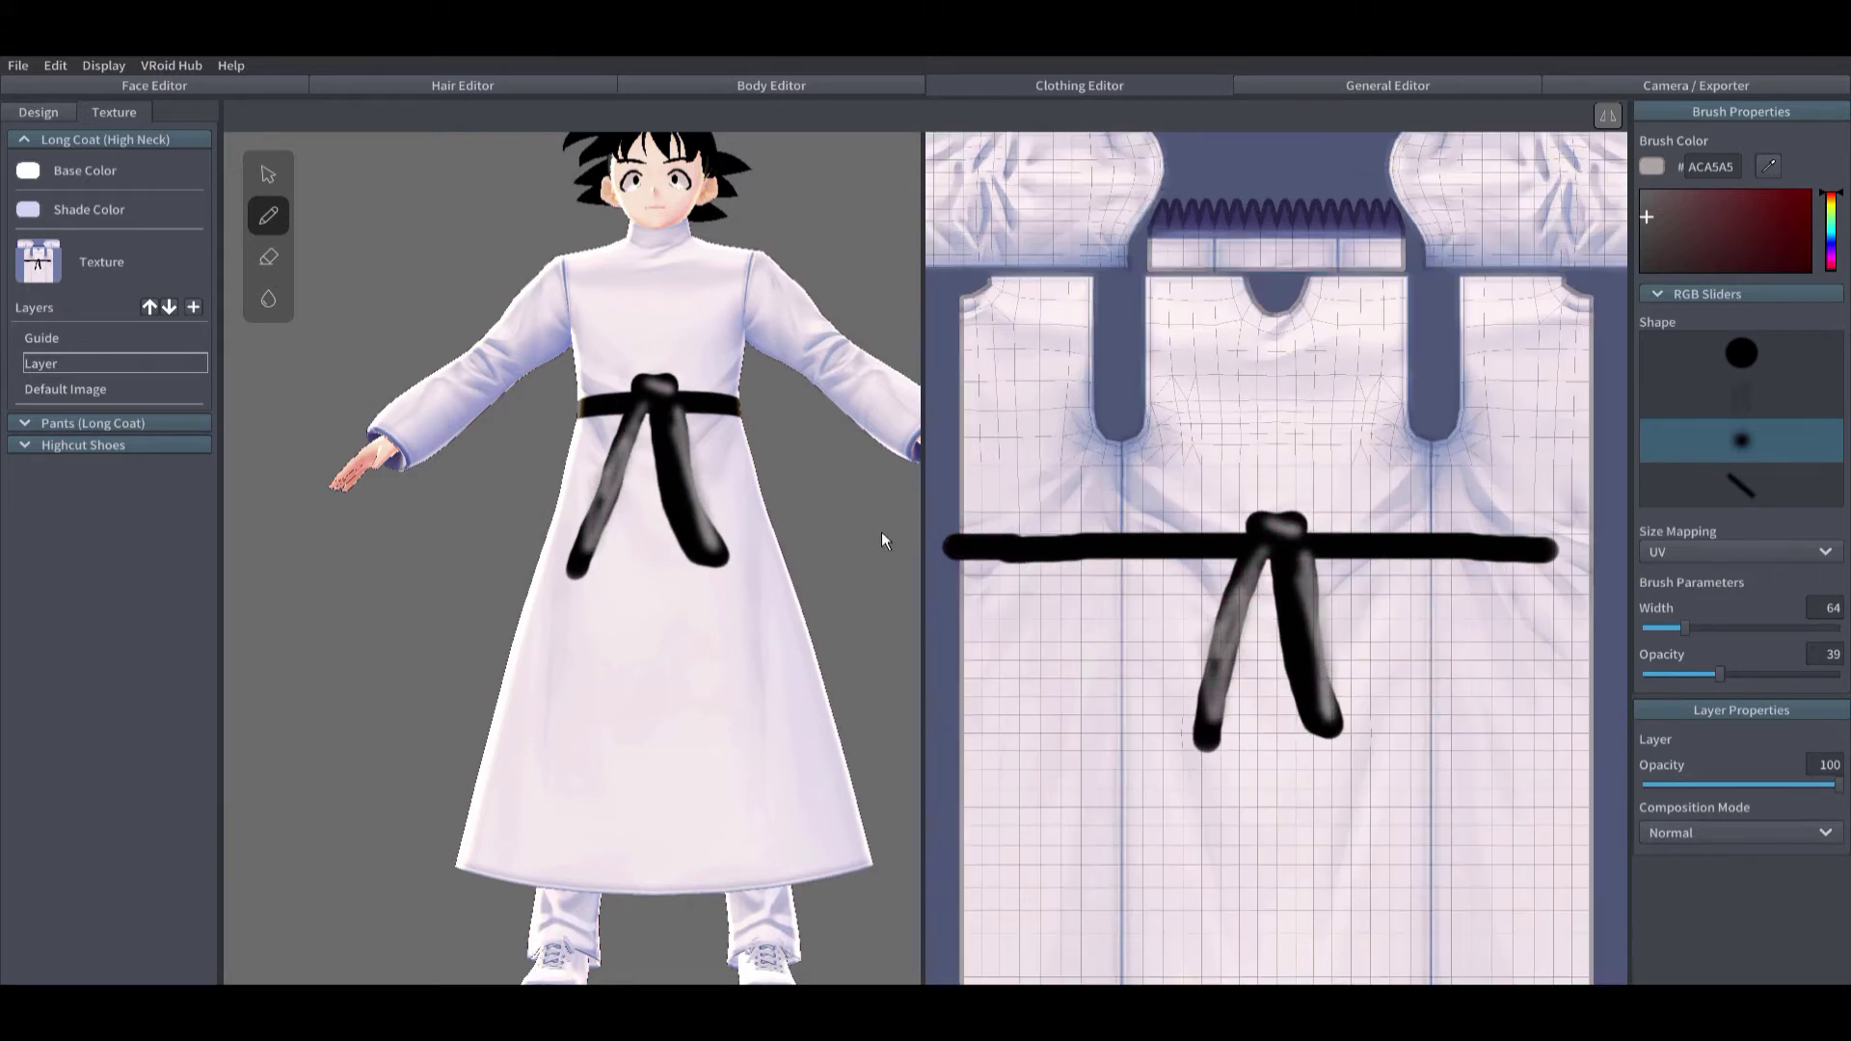
pyautogui.moveTo(982, 547)
pyautogui.mouseDown()
pyautogui.moveTo(1229, 550)
pyautogui.moveTo(989, 551)
pyautogui.mouseUp()
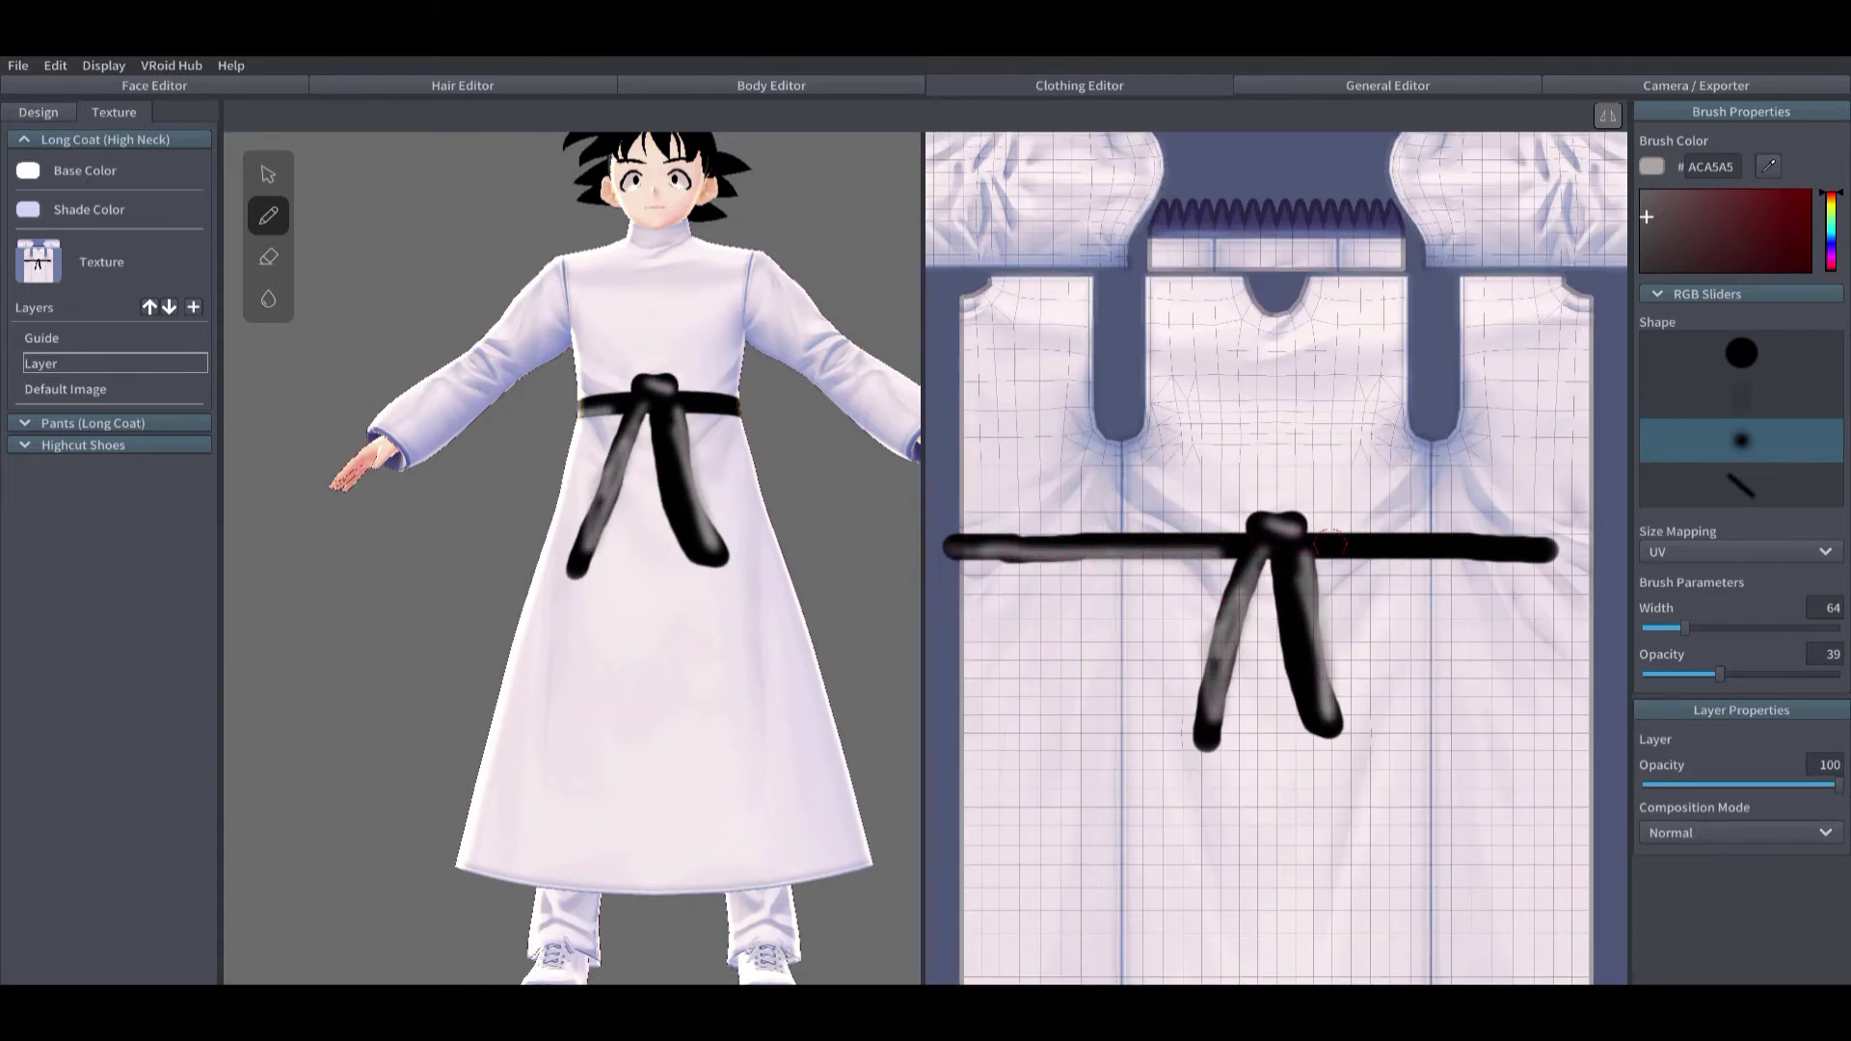
pyautogui.moveTo(1330, 545); pyautogui.dragTo(1502, 546)
pyautogui.scroll(-1, 1030, 416)
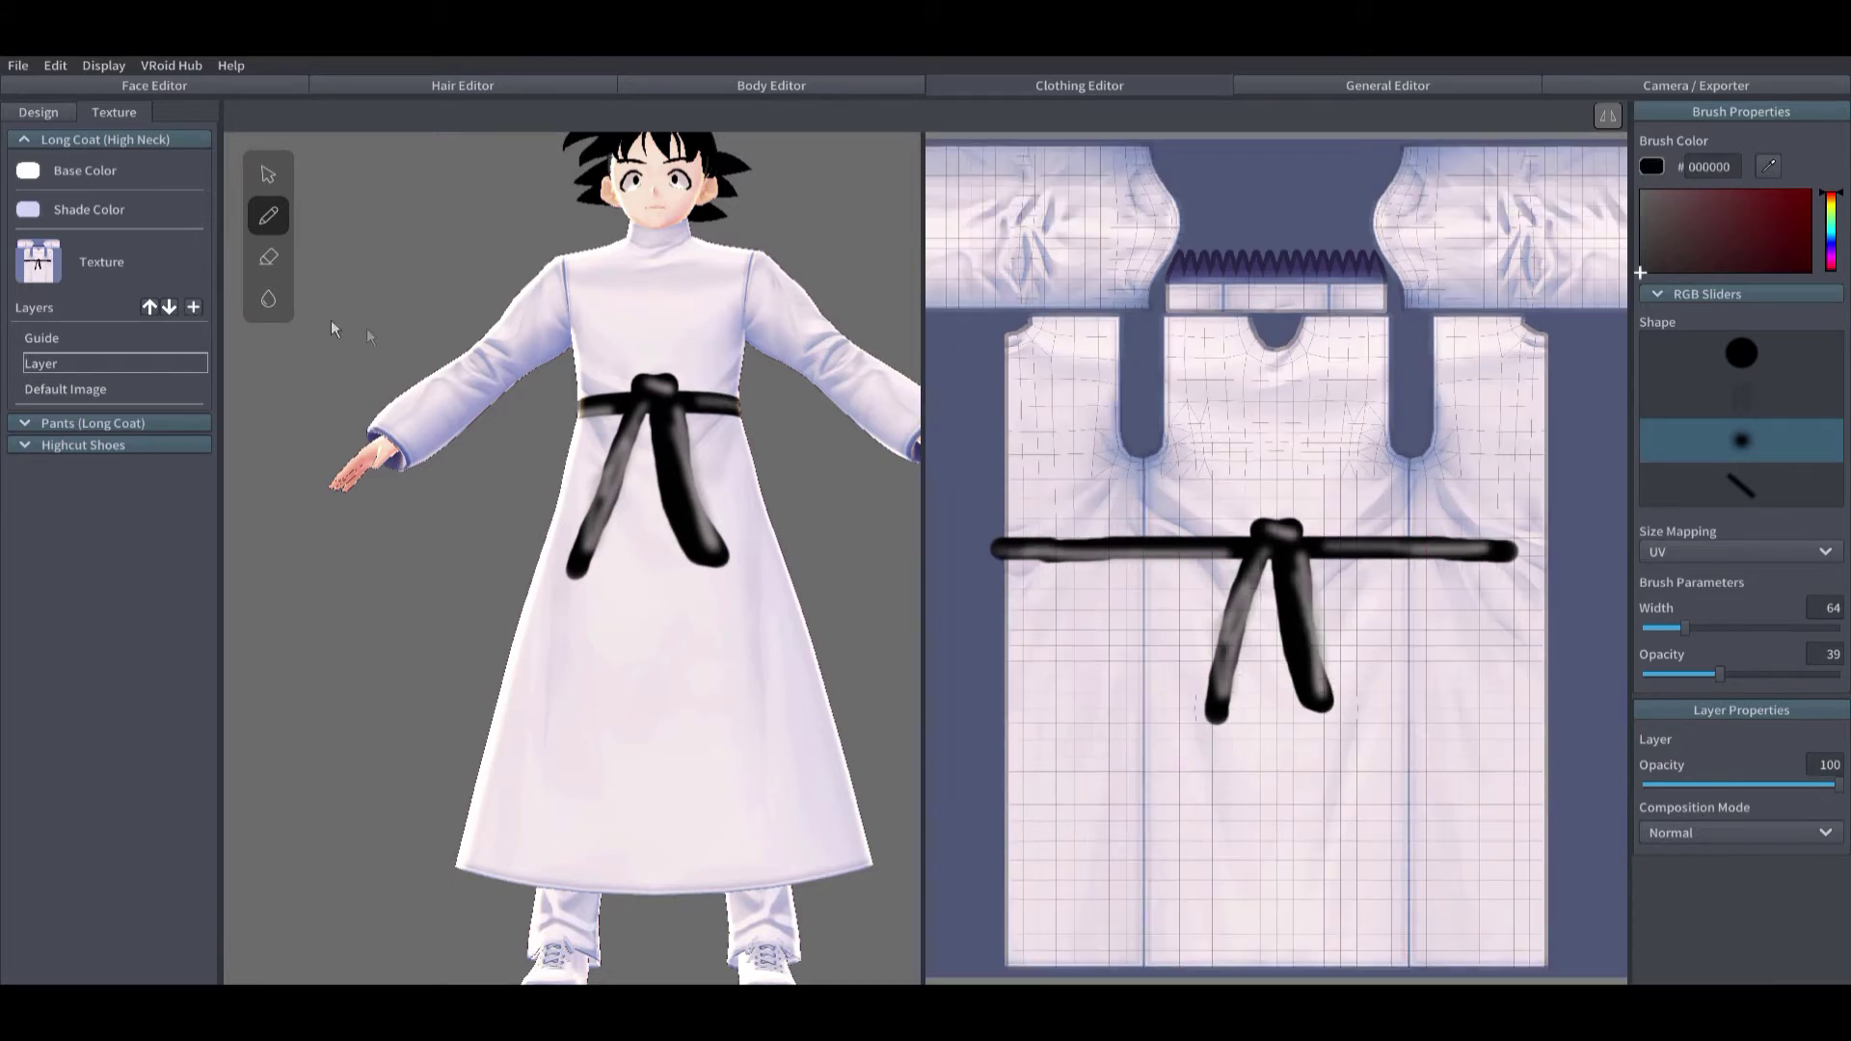
pyautogui.click(1741, 353)
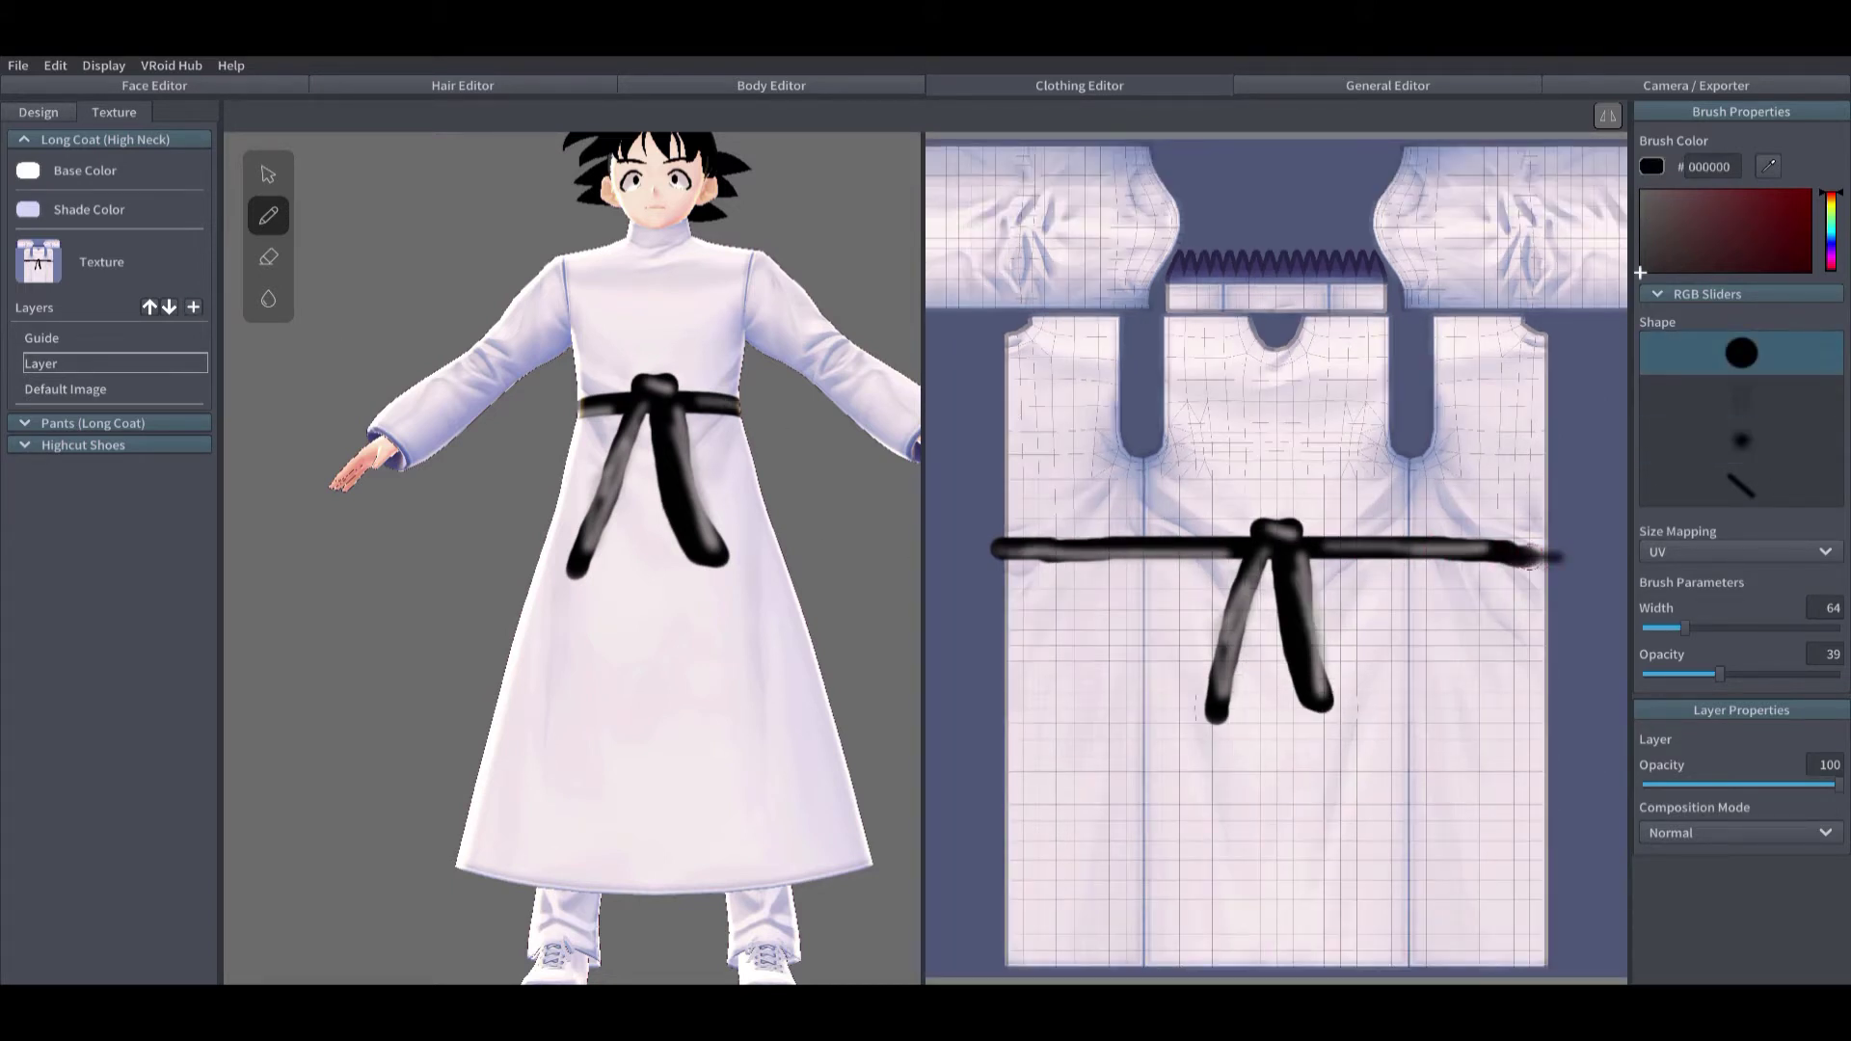
# Step: Erase the coat skirt below the belt on the Default Image layer with an eraser width of 217
pyautogui.click(65, 389)
pyautogui.click(268, 256)
pyautogui.moveTo(1398, 713)
pyautogui.mouseDown()
pyautogui.moveTo(989, 684)
pyautogui.moveTo(1388, 655)
pyautogui.moveTo(1186, 641)
pyautogui.moveTo(969, 666)
pyautogui.moveTo(1543, 950)
pyautogui.moveTo(1081, 741)
pyautogui.moveTo(1523, 848)
pyautogui.moveTo(1407, 882)
pyautogui.moveTo(1153, 821)
pyautogui.moveTo(1596, 819)
pyautogui.moveTo(1033, 858)
pyautogui.moveTo(1027, 877)
pyautogui.mouseUp()
pyautogui.scroll(4, 1202, 437)
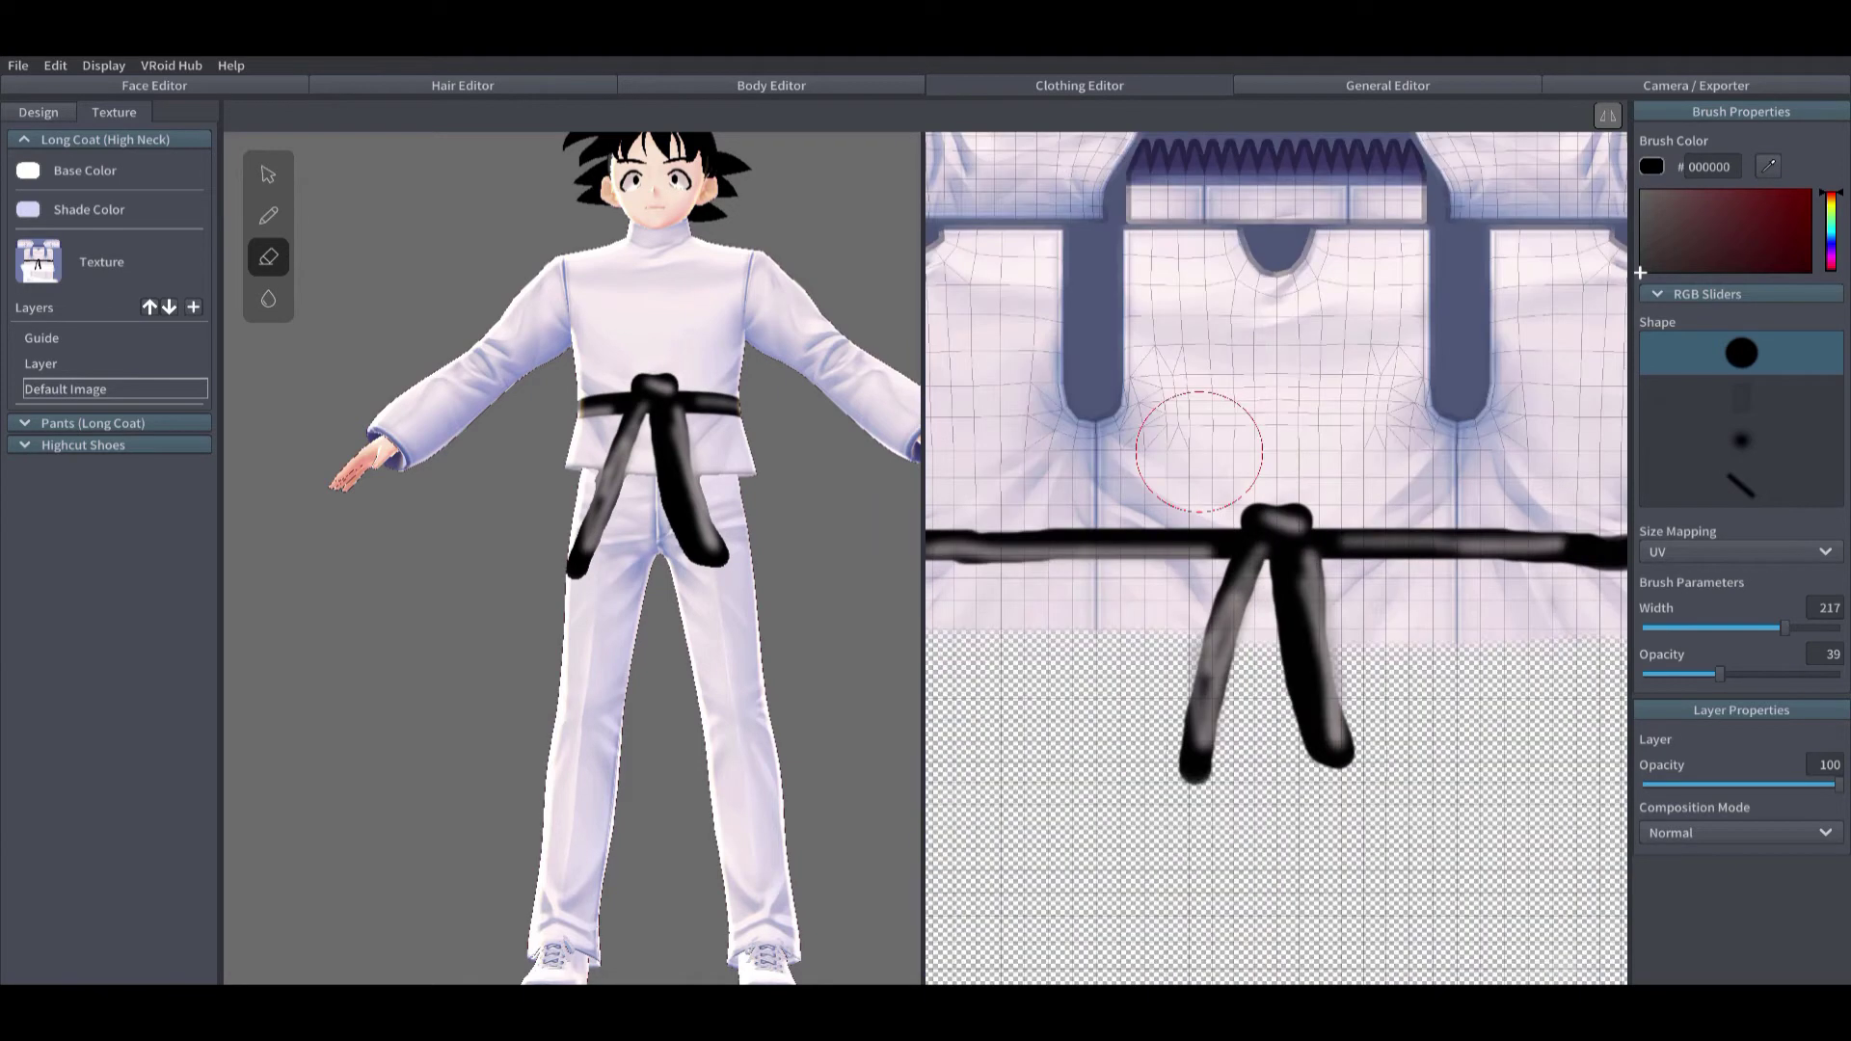
pyautogui.scroll(-5, 1202, 437)
# Step: Sample the face's skin tone F8E3CF and paint it over both sleeves and the collar on Layer
pyautogui.click(52, 362)
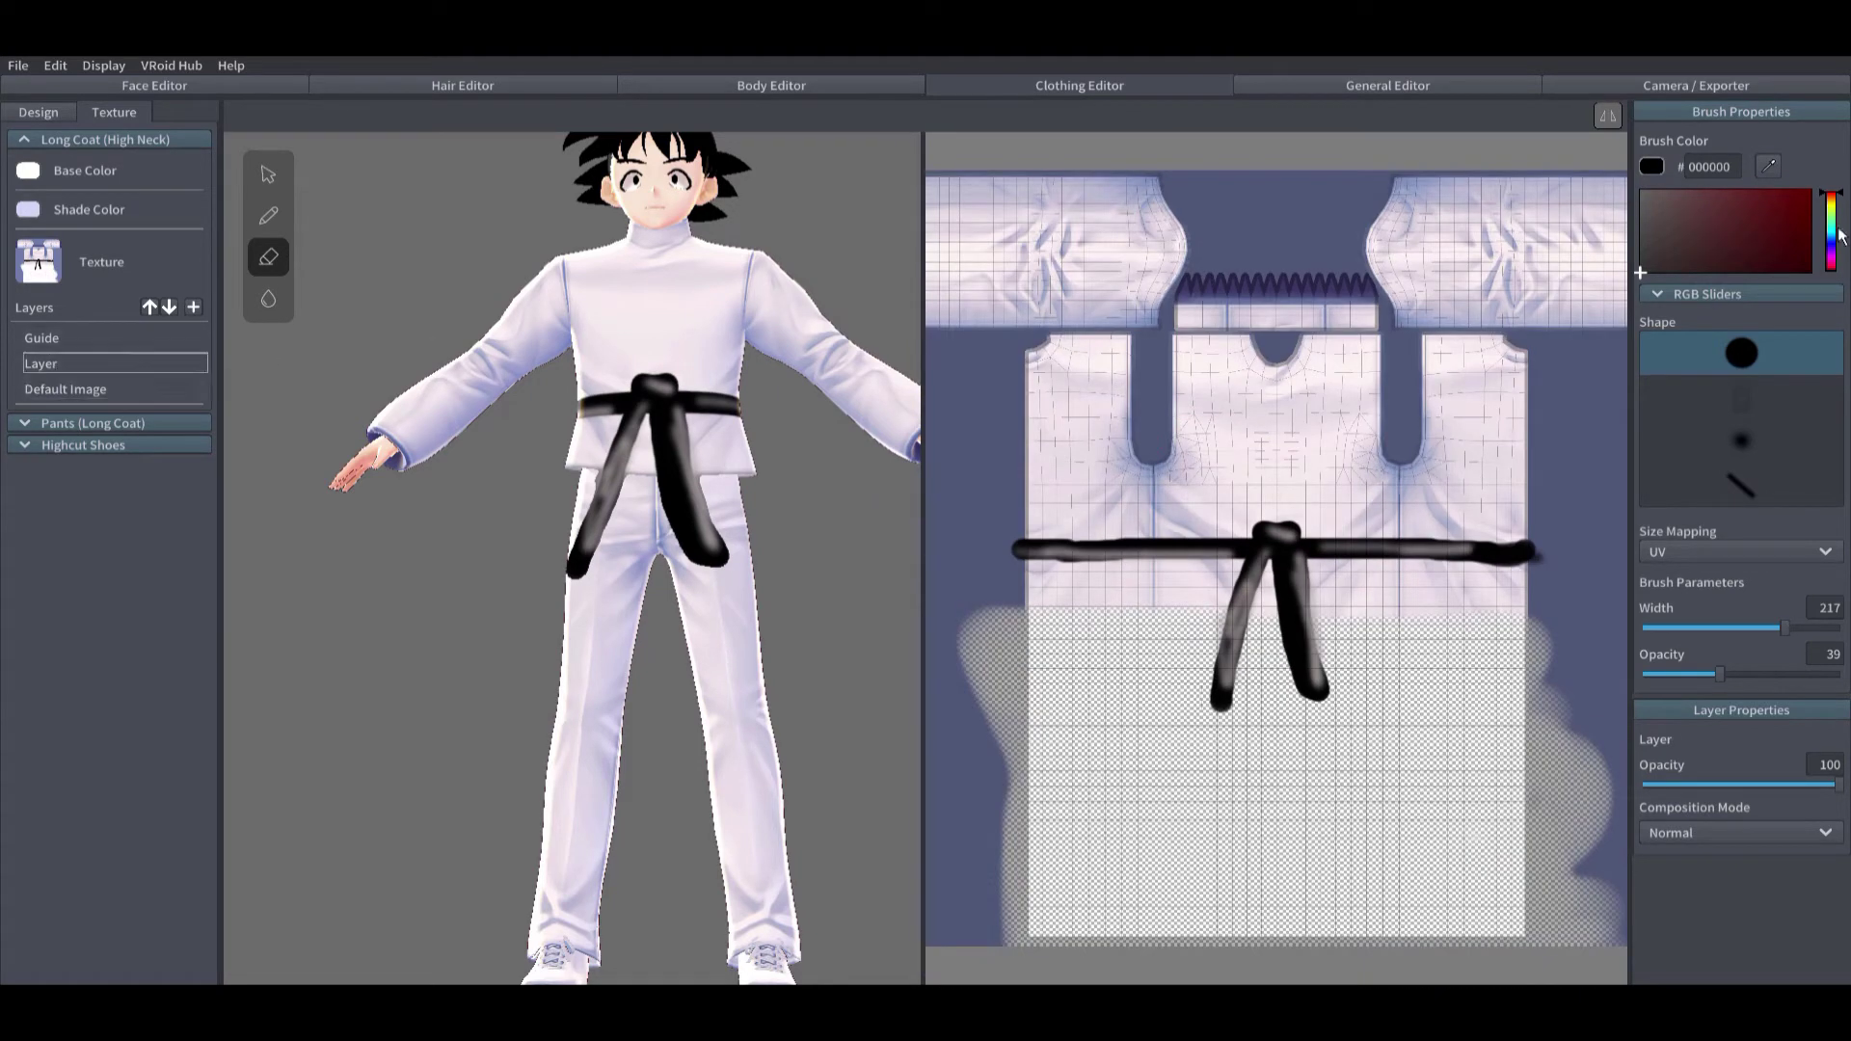
pyautogui.click(654, 189)
pyautogui.scroll(-1, 1022, 265)
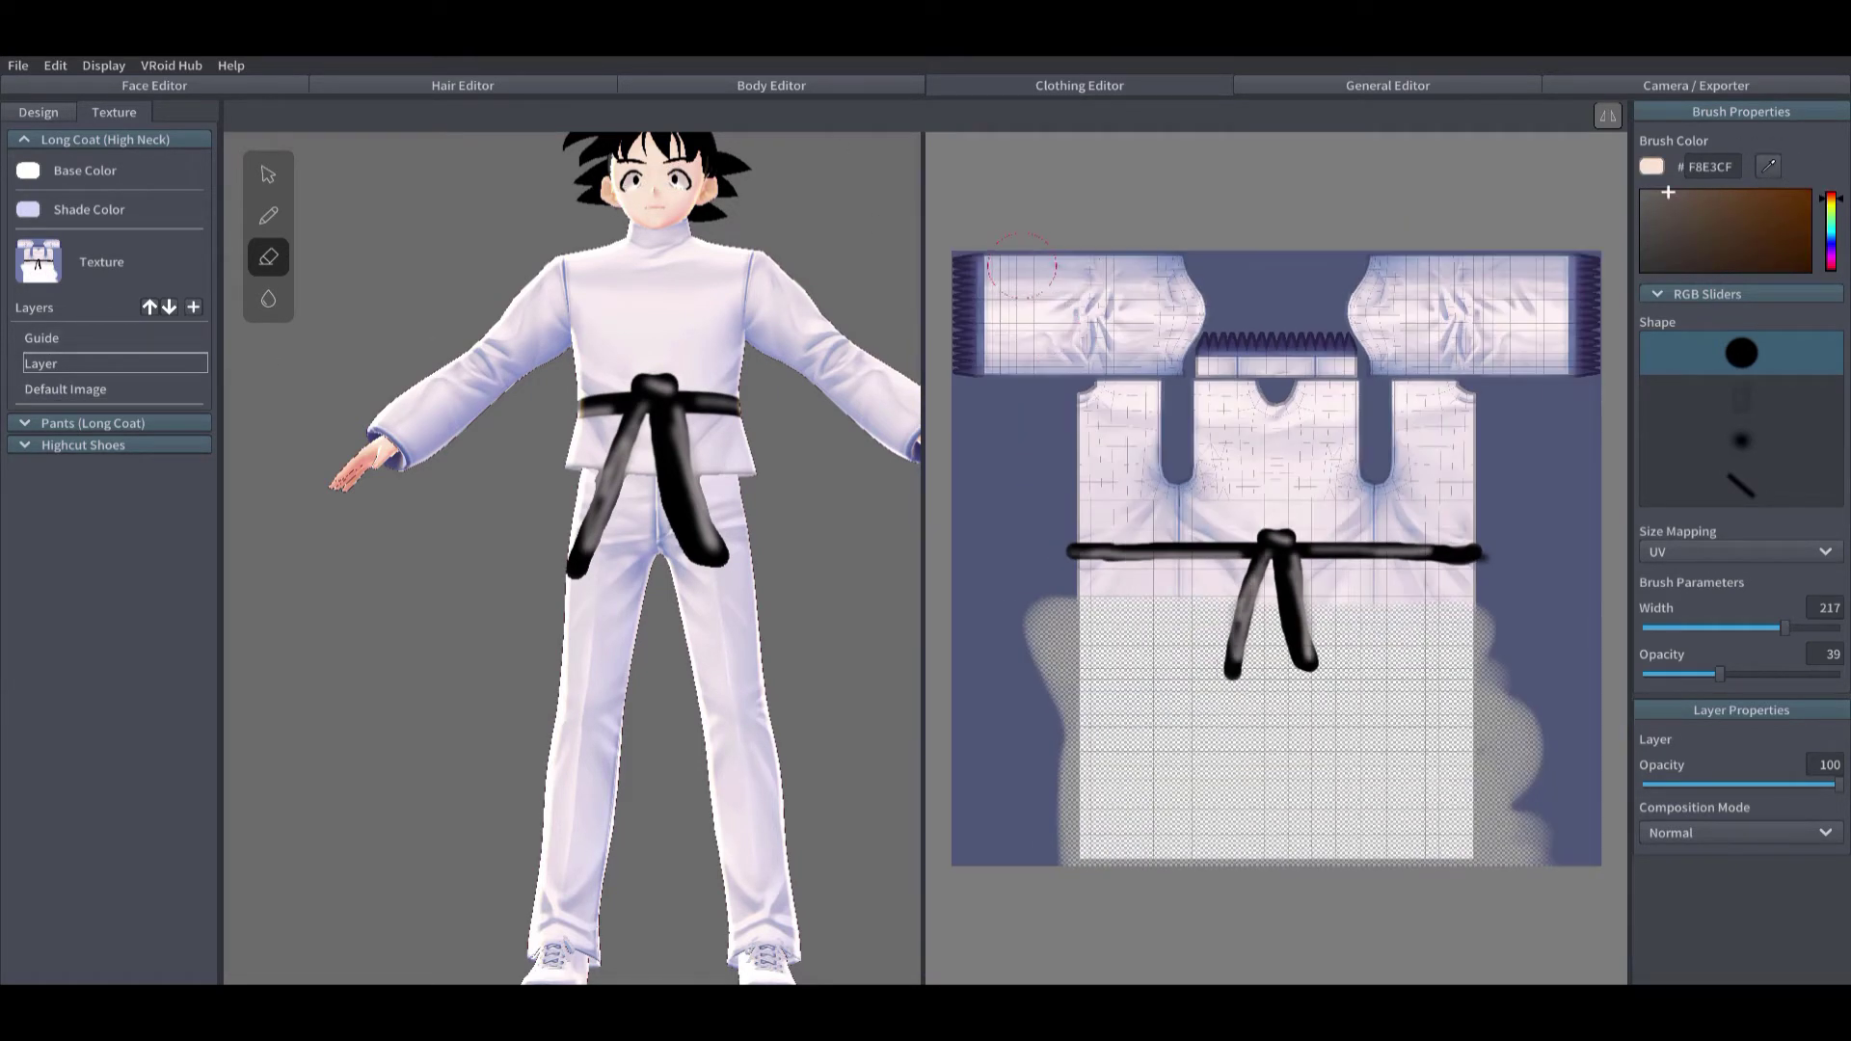
pyautogui.click(268, 215)
pyautogui.moveTo(1185, 275)
pyautogui.mouseDown()
pyautogui.moveTo(964, 290)
pyautogui.moveTo(1084, 309)
pyautogui.moveTo(1109, 339)
pyautogui.moveTo(1216, 318)
pyautogui.moveTo(1093, 351)
pyautogui.moveTo(1646, 298)
pyautogui.moveTo(1562, 337)
pyautogui.moveTo(1340, 347)
pyautogui.moveTo(1437, 371)
pyautogui.moveTo(1388, 313)
pyautogui.moveTo(1253, 356)
pyautogui.moveTo(1403, 245)
pyautogui.mouseUp()
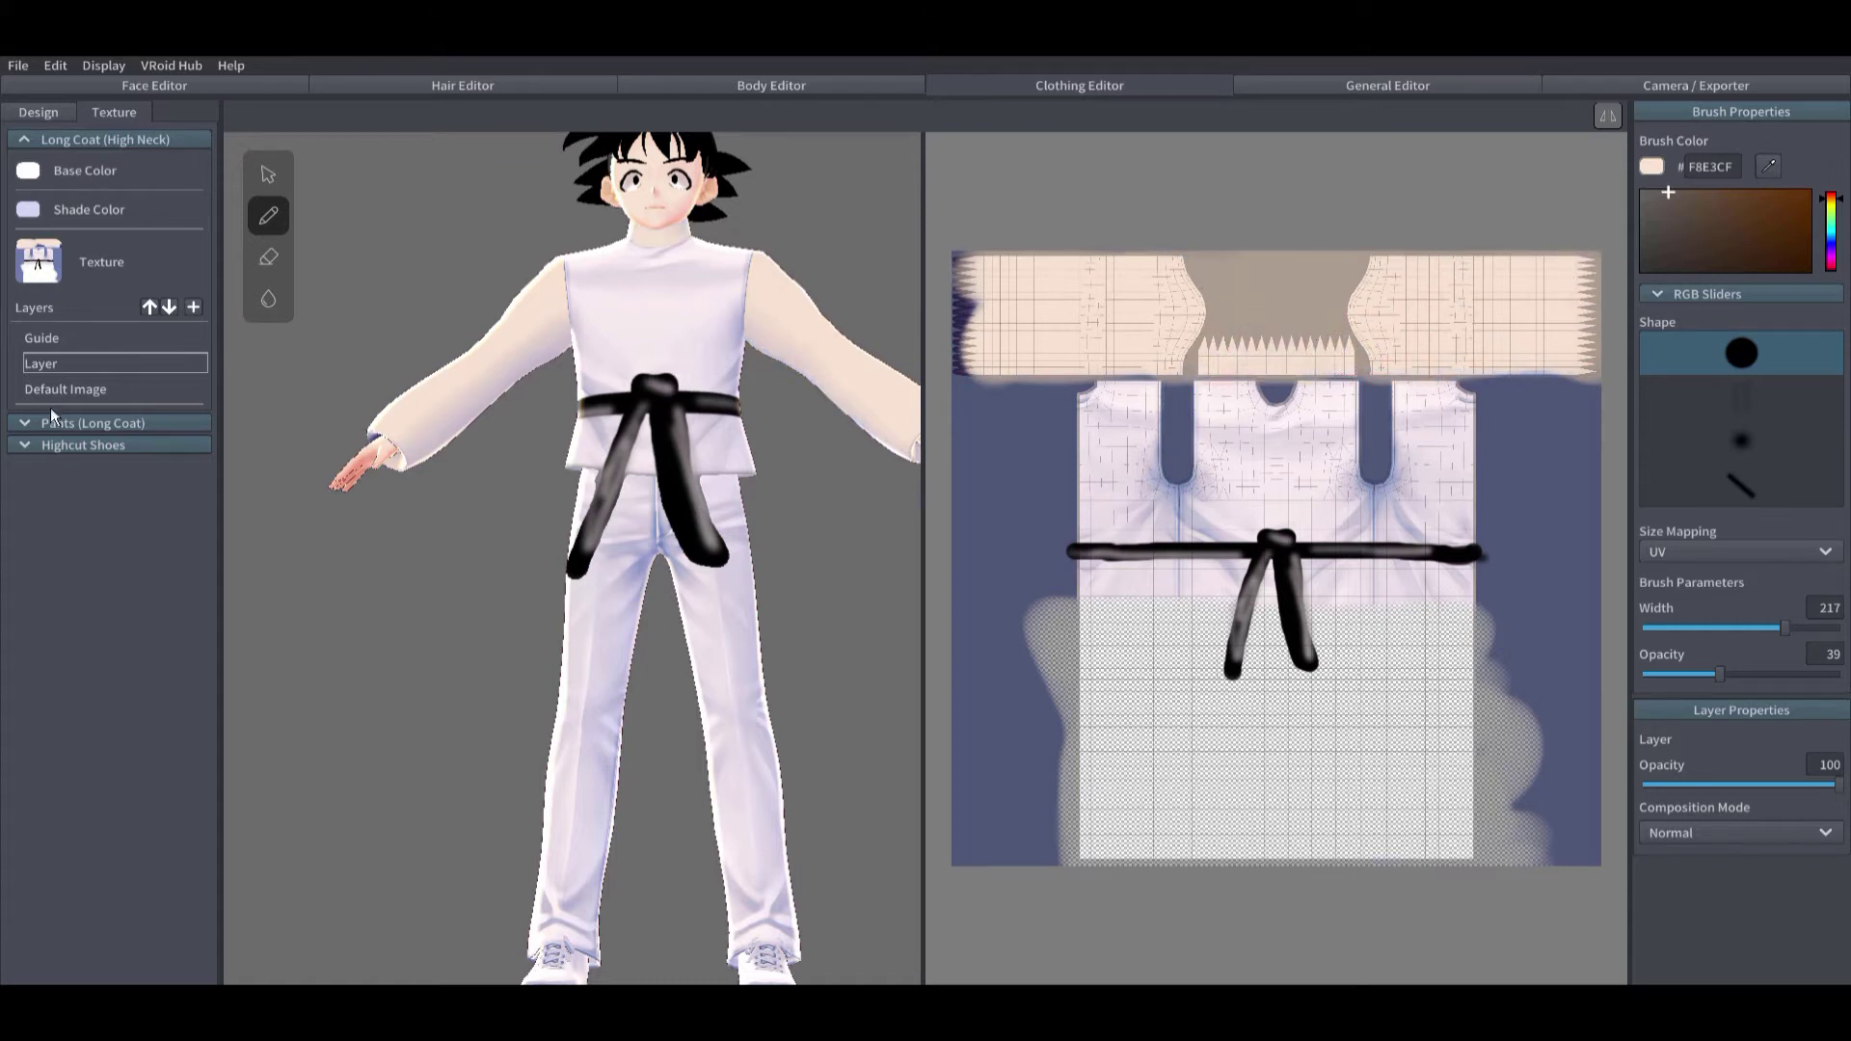
# Step: Shade both sleeves in pink FCCCB7 with the soft round brush, and place the muscle shading image on a new layer above
pyautogui.click(1686, 191)
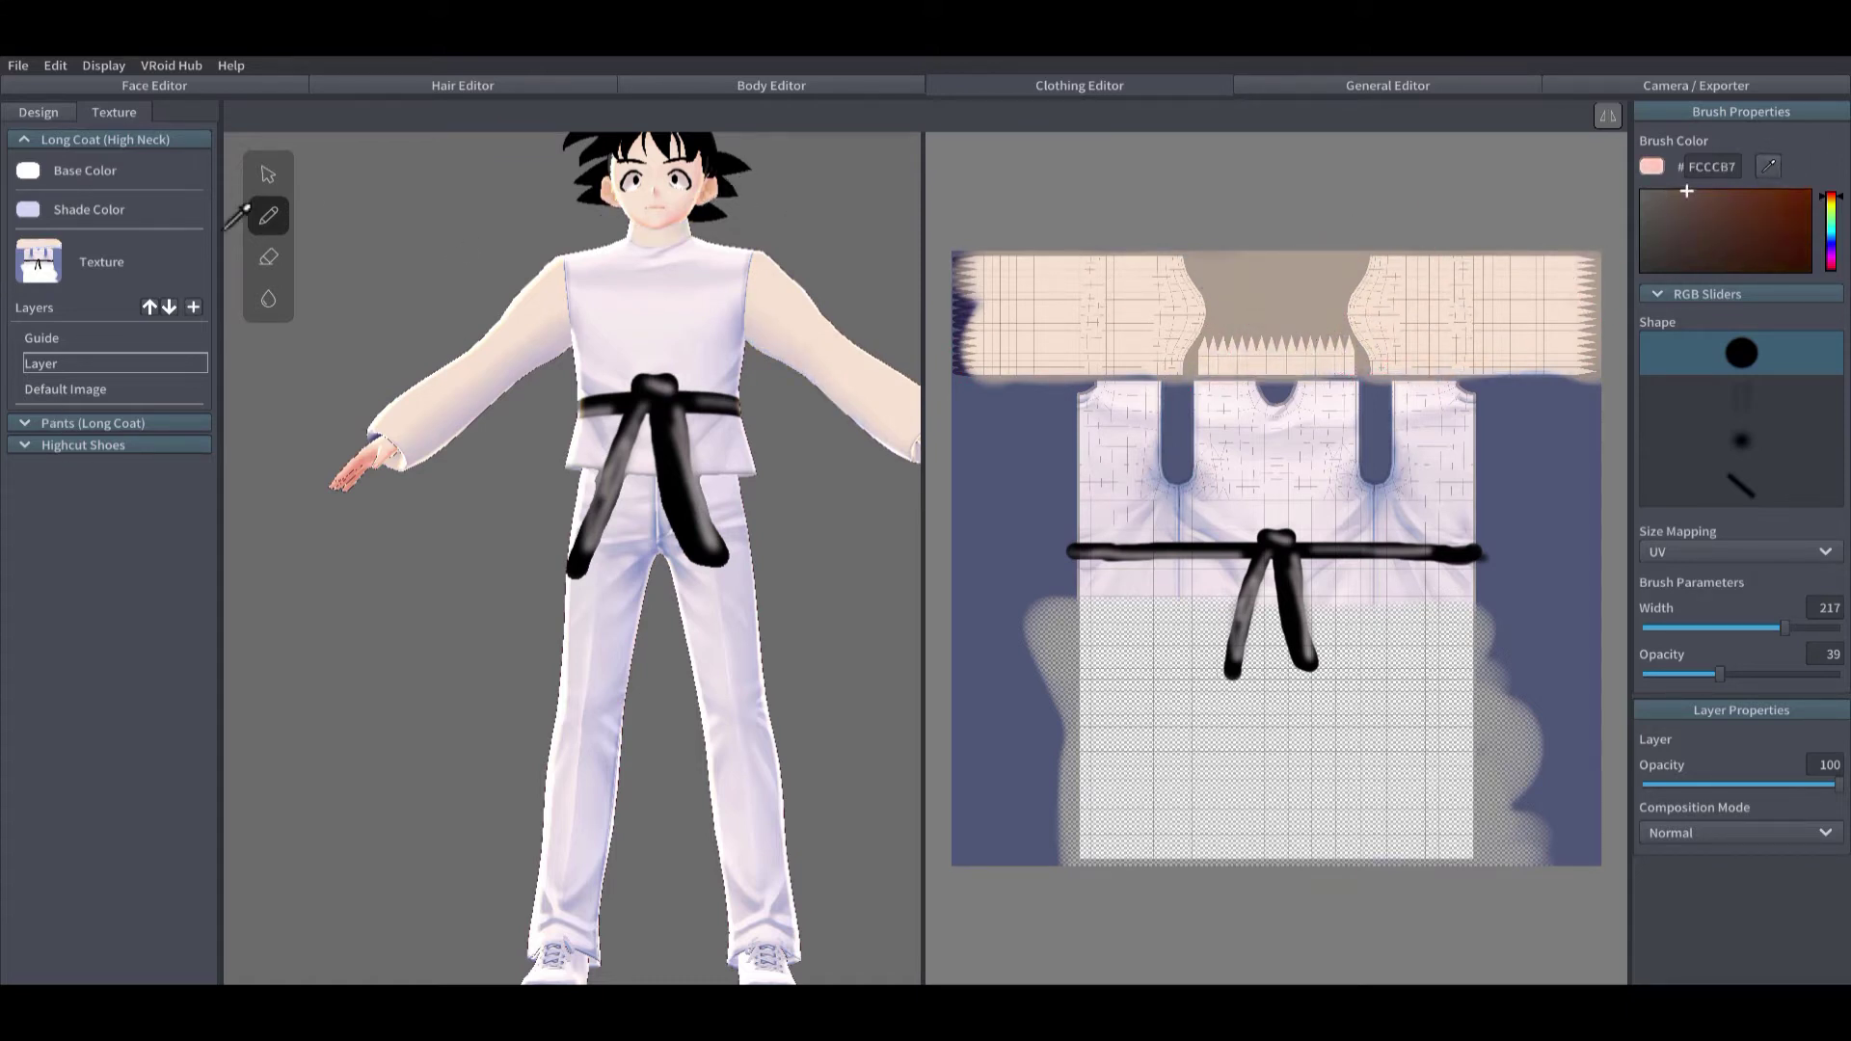
pyautogui.click(1740, 440)
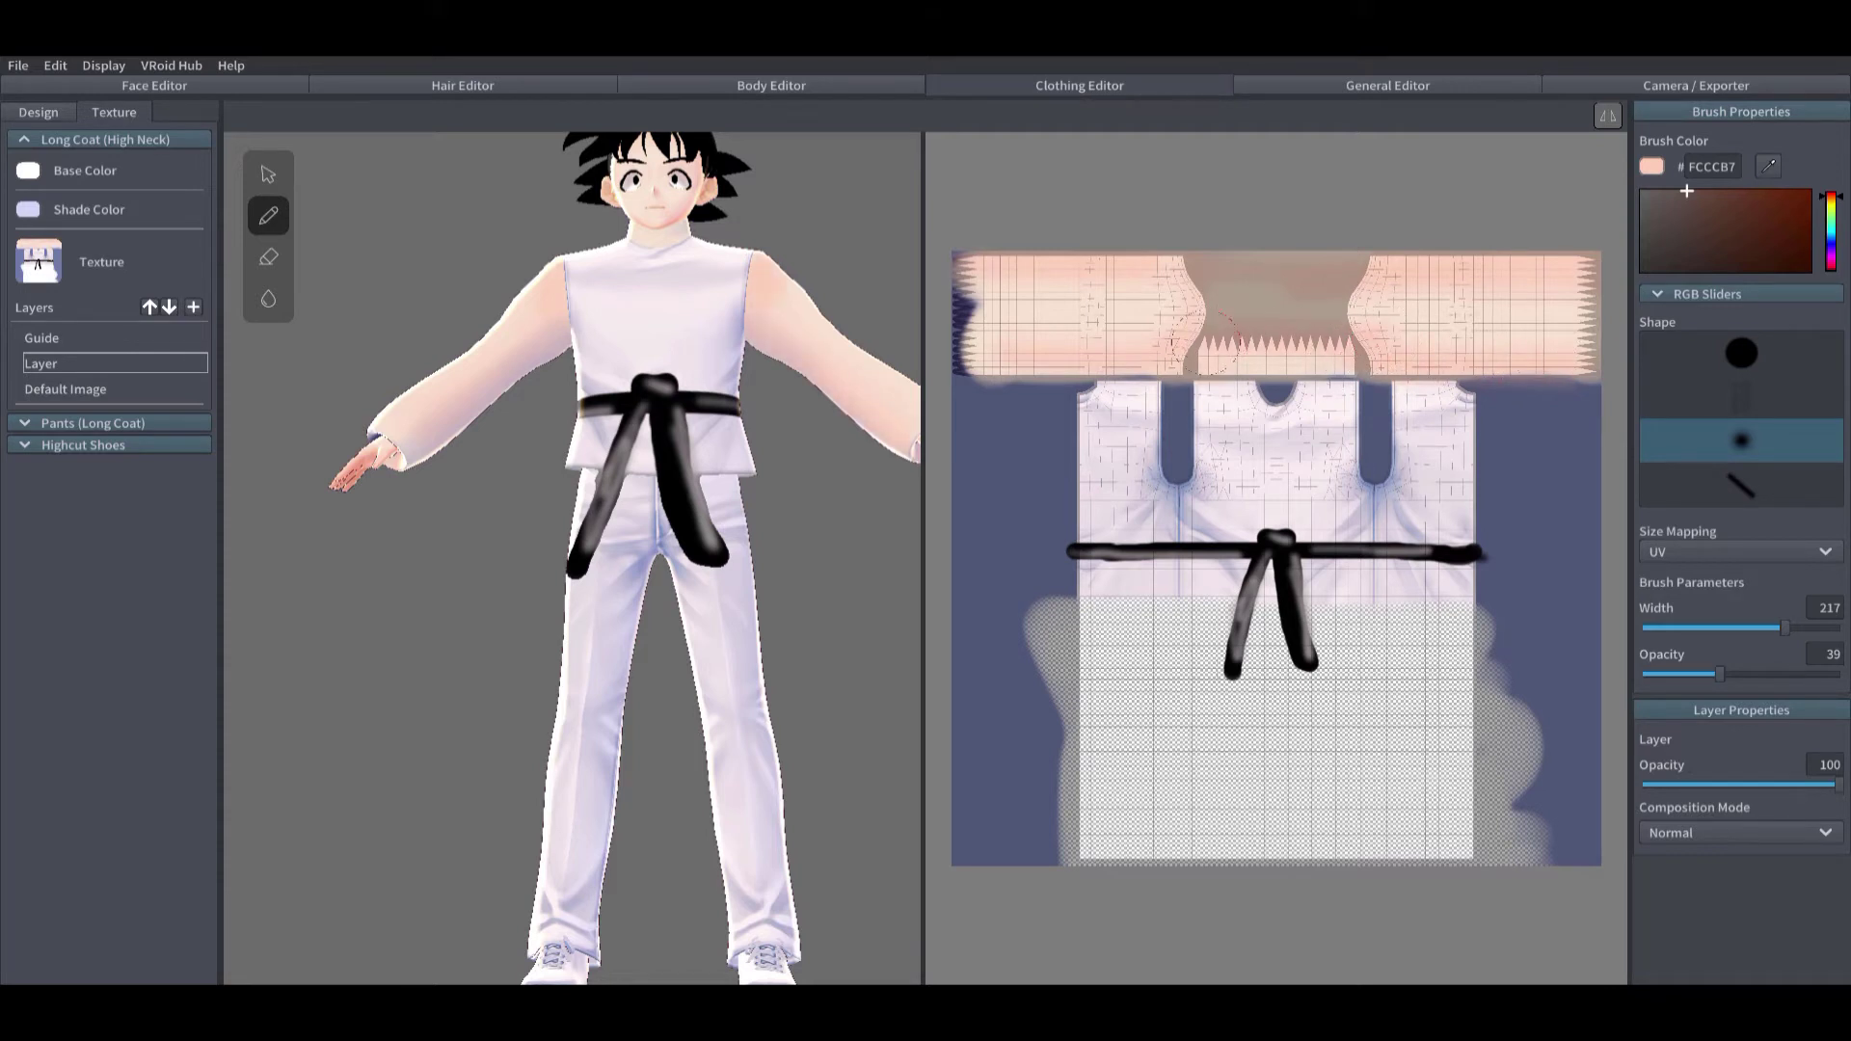
pyautogui.click(196, 309)
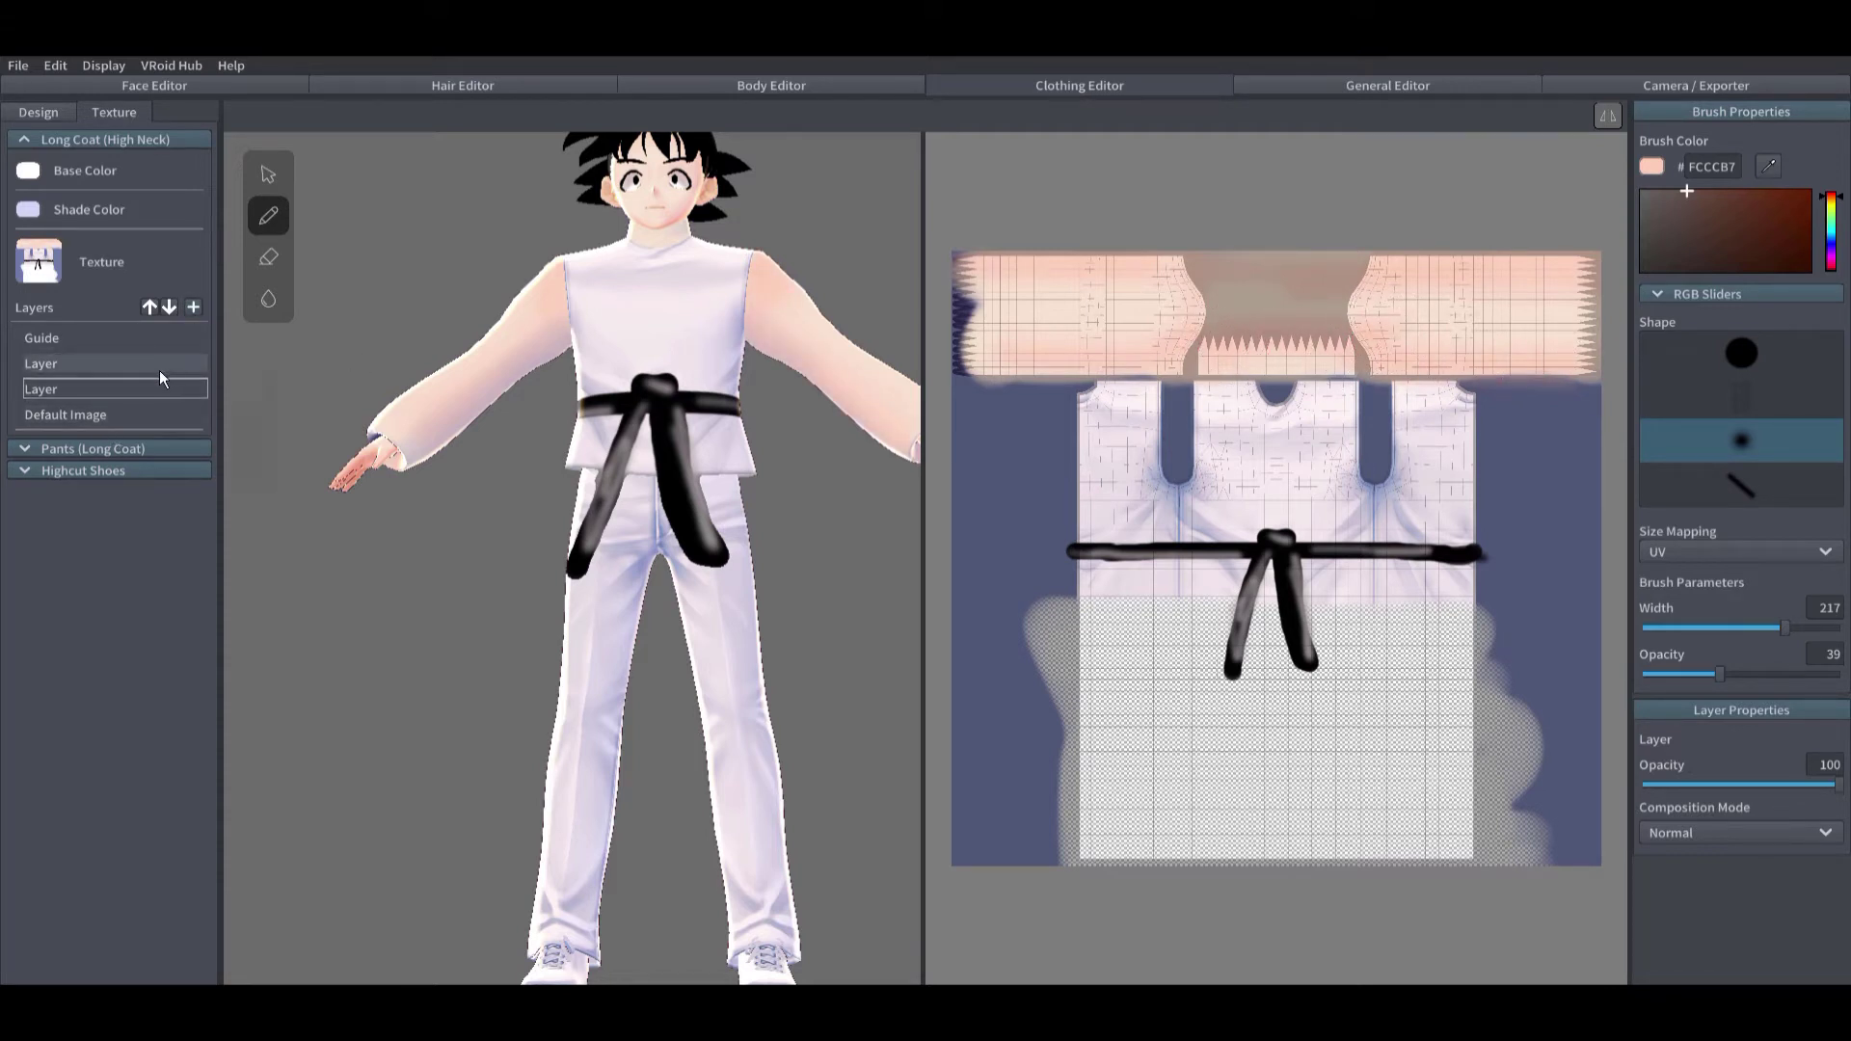
pyautogui.rightClick(151, 367)
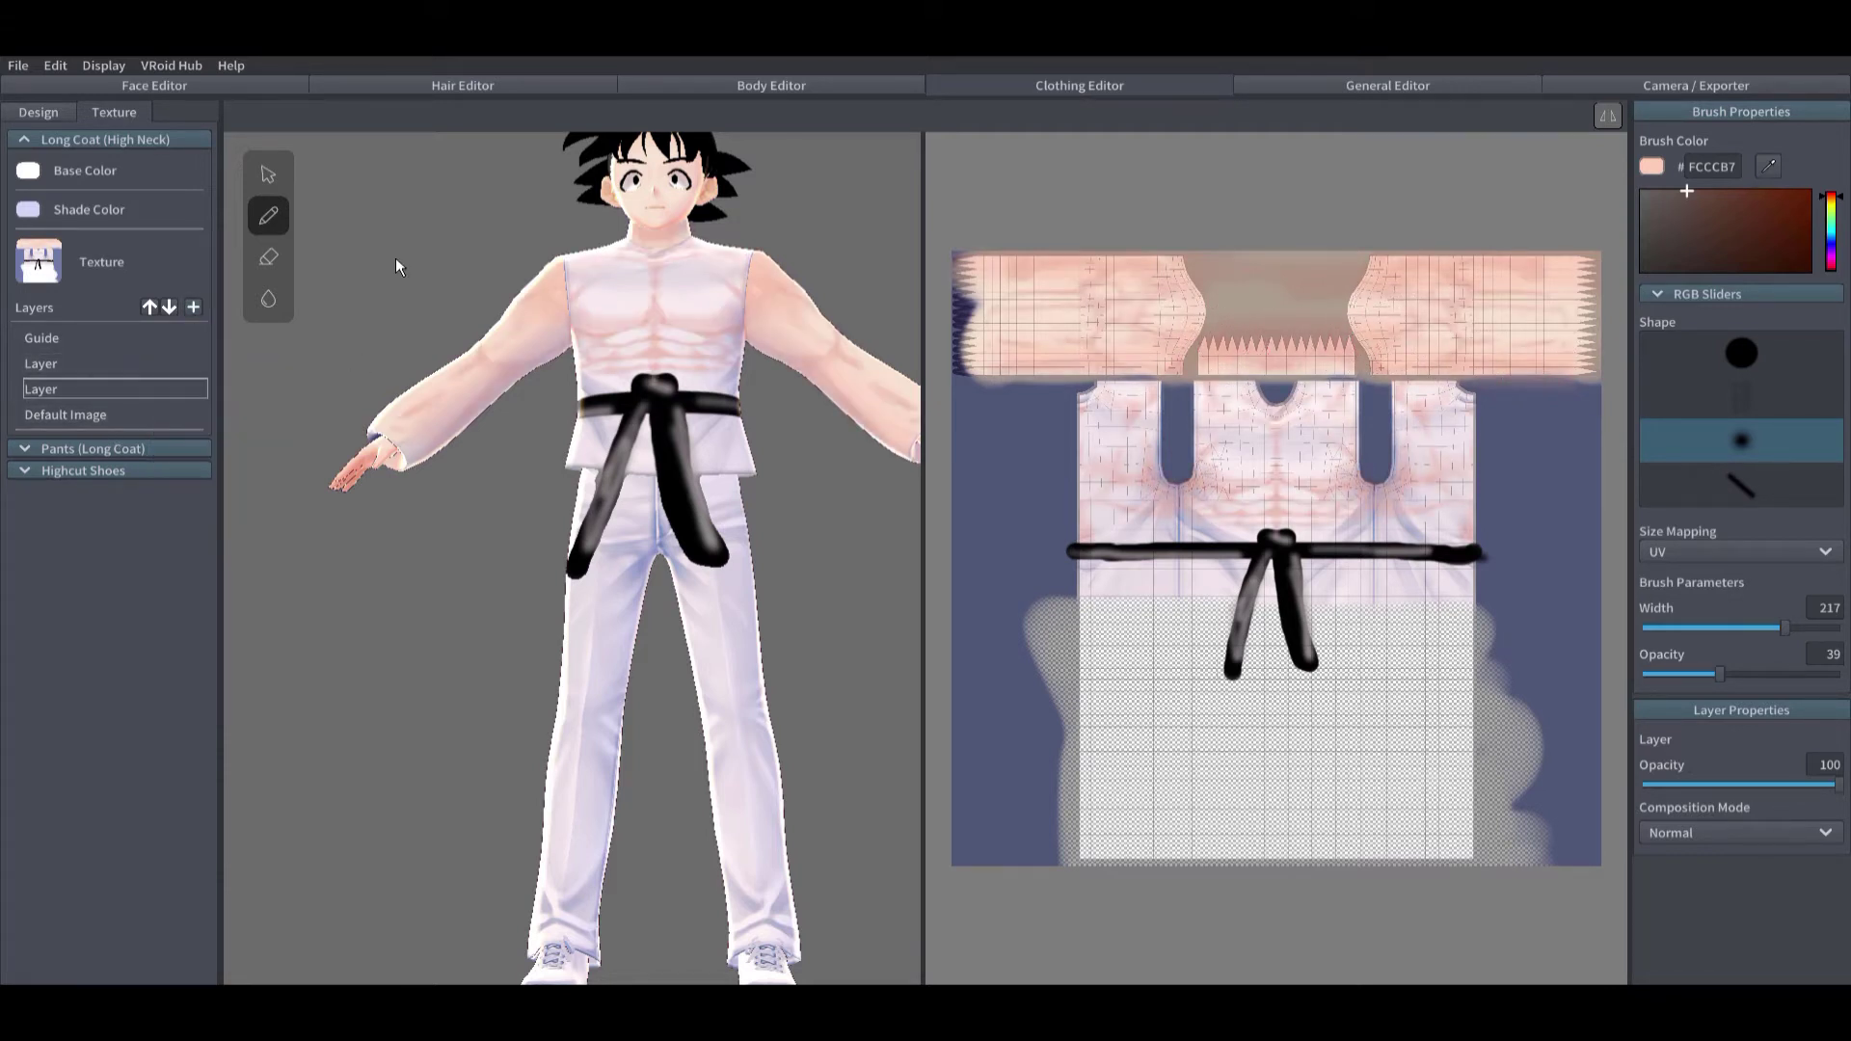
# Step: Erase the muscle shading from the torso on the upper Layer with the hard round shape at opacity 100, and save the model
pyautogui.press('e')
pyautogui.click(1276, 520)
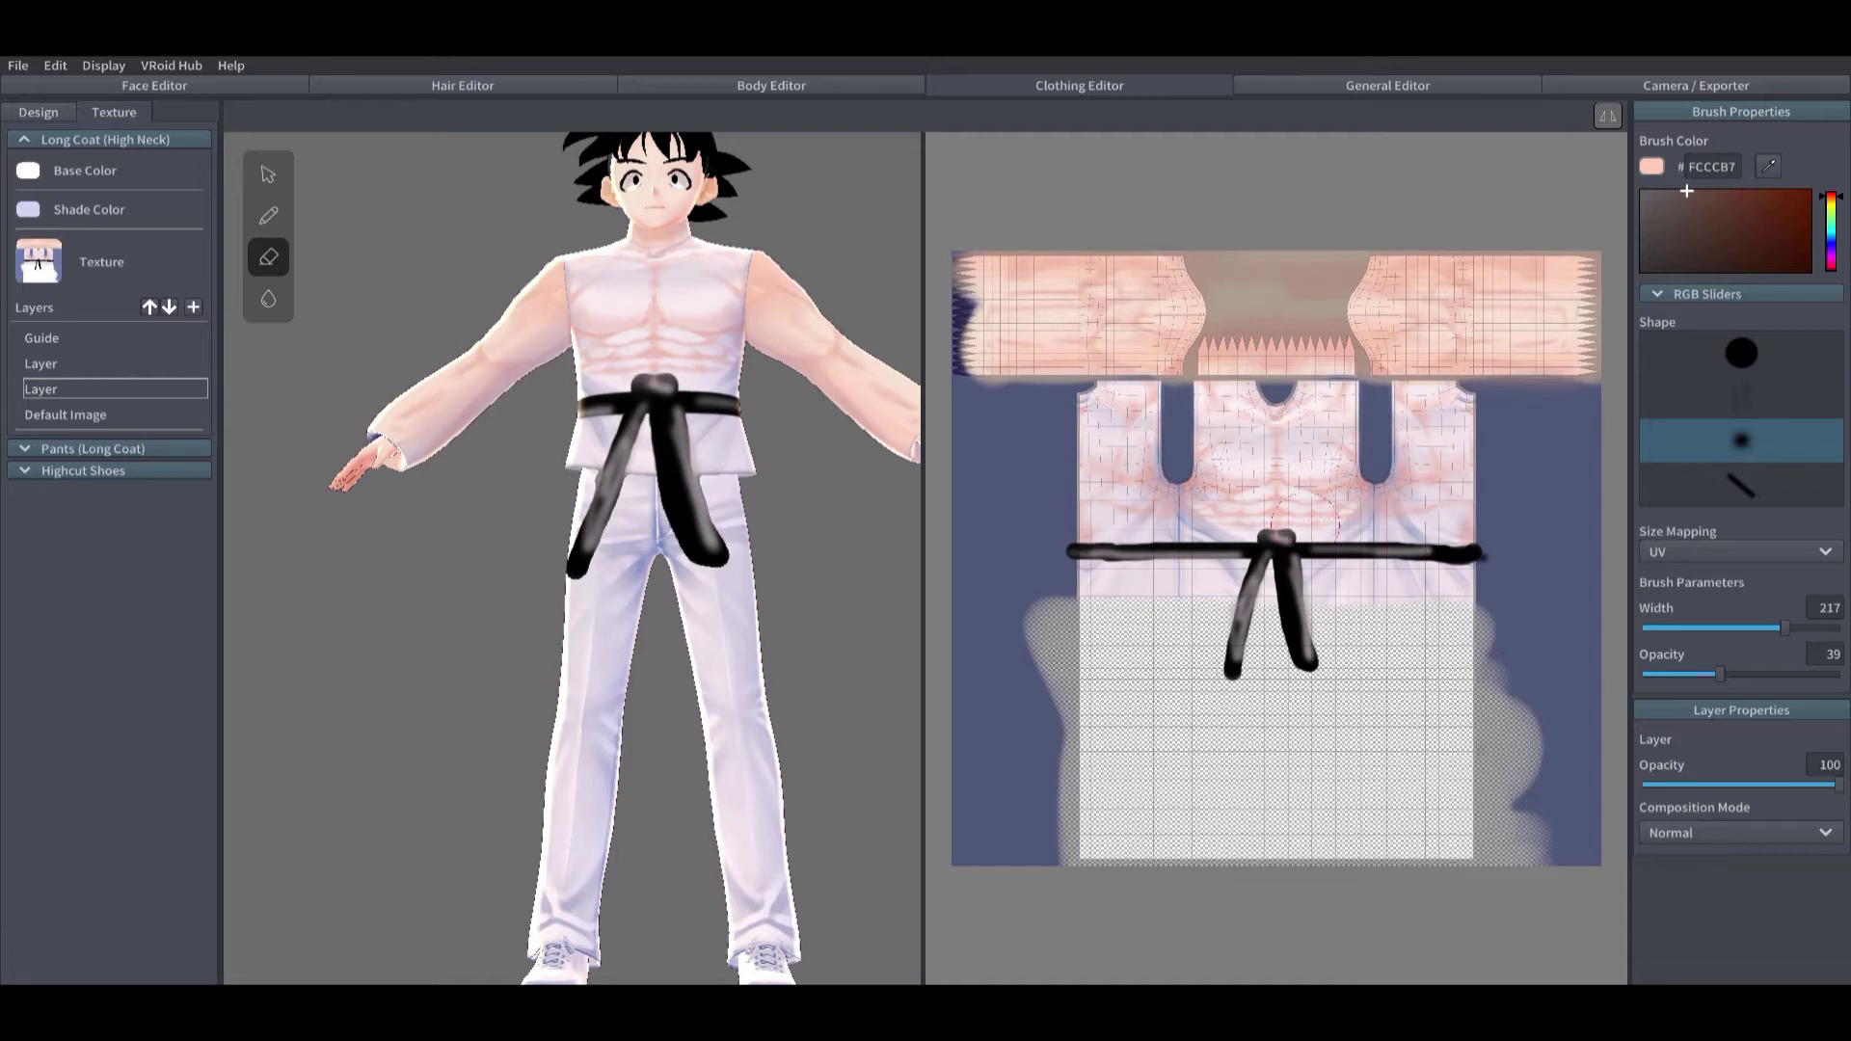
pyautogui.click(81, 366)
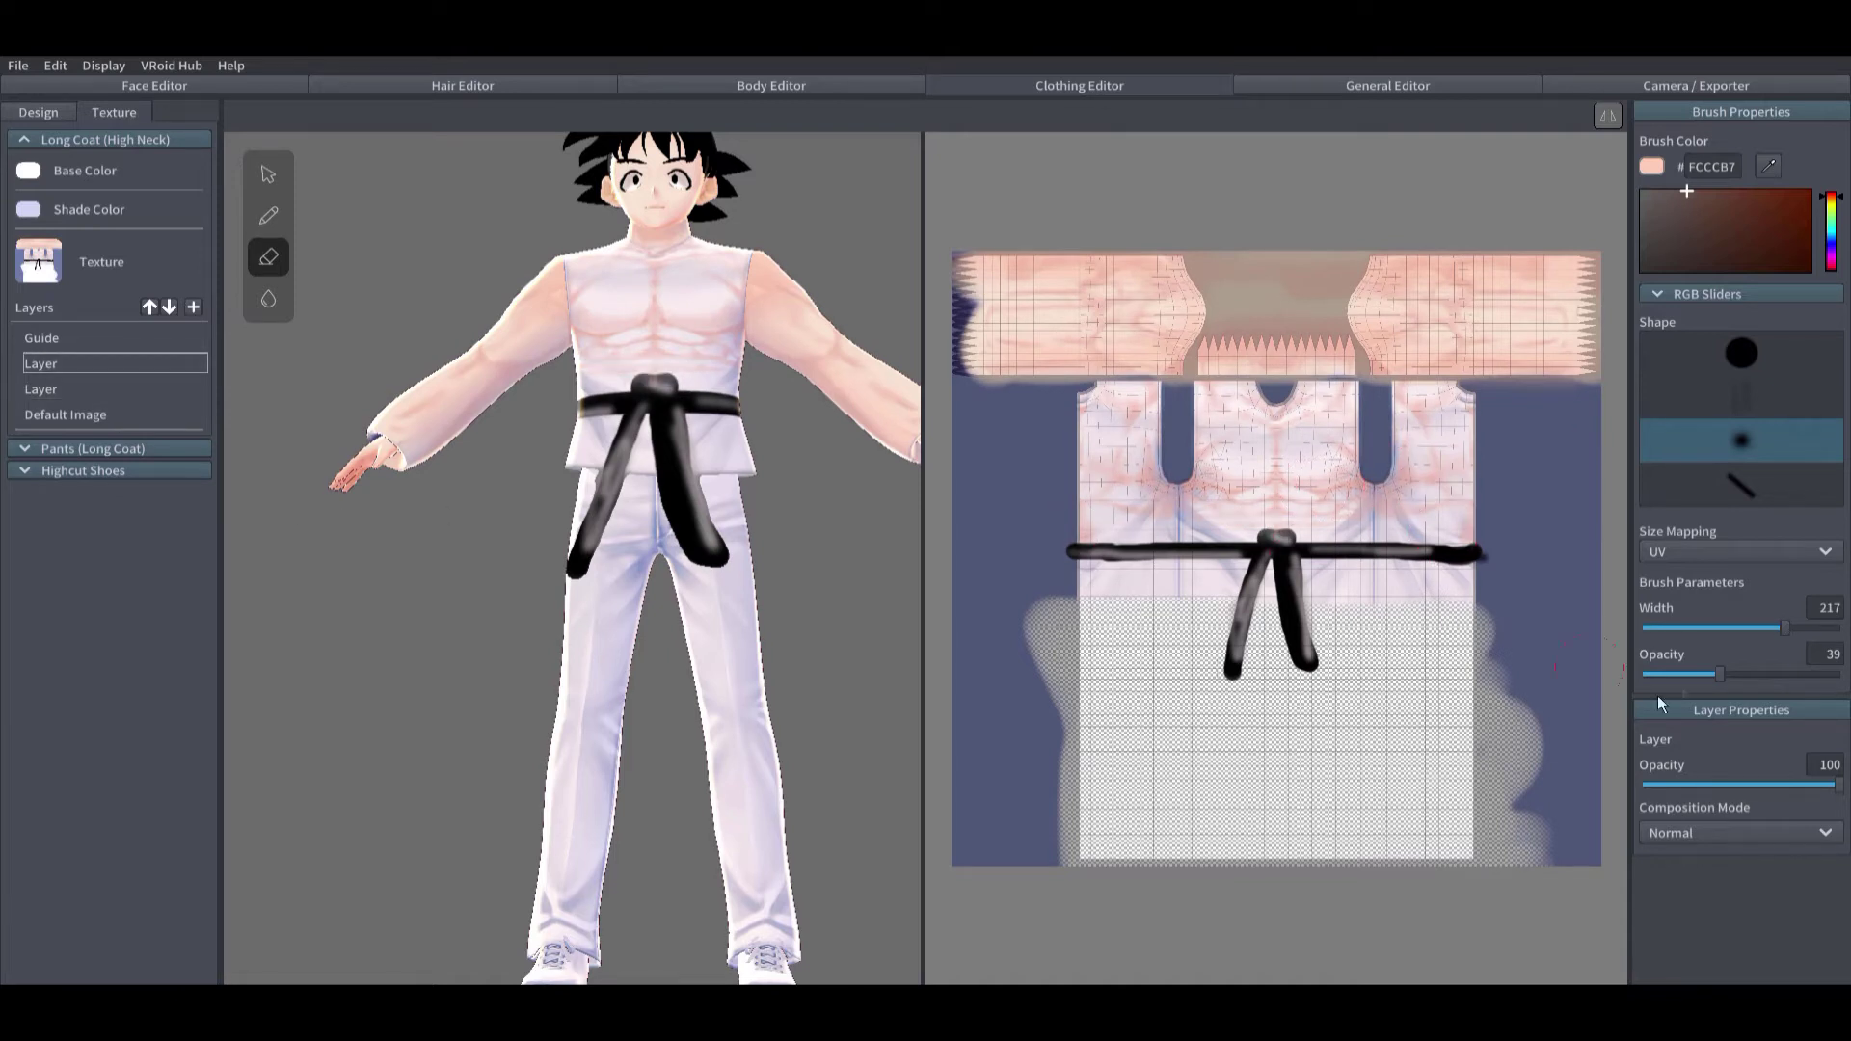
pyautogui.click(1756, 362)
pyautogui.moveTo(1719, 674); pyautogui.dragTo(1842, 674)
pyautogui.moveTo(1446, 502)
pyautogui.mouseDown()
pyautogui.moveTo(1087, 477)
pyautogui.moveTo(1459, 459)
pyautogui.mouseUp()
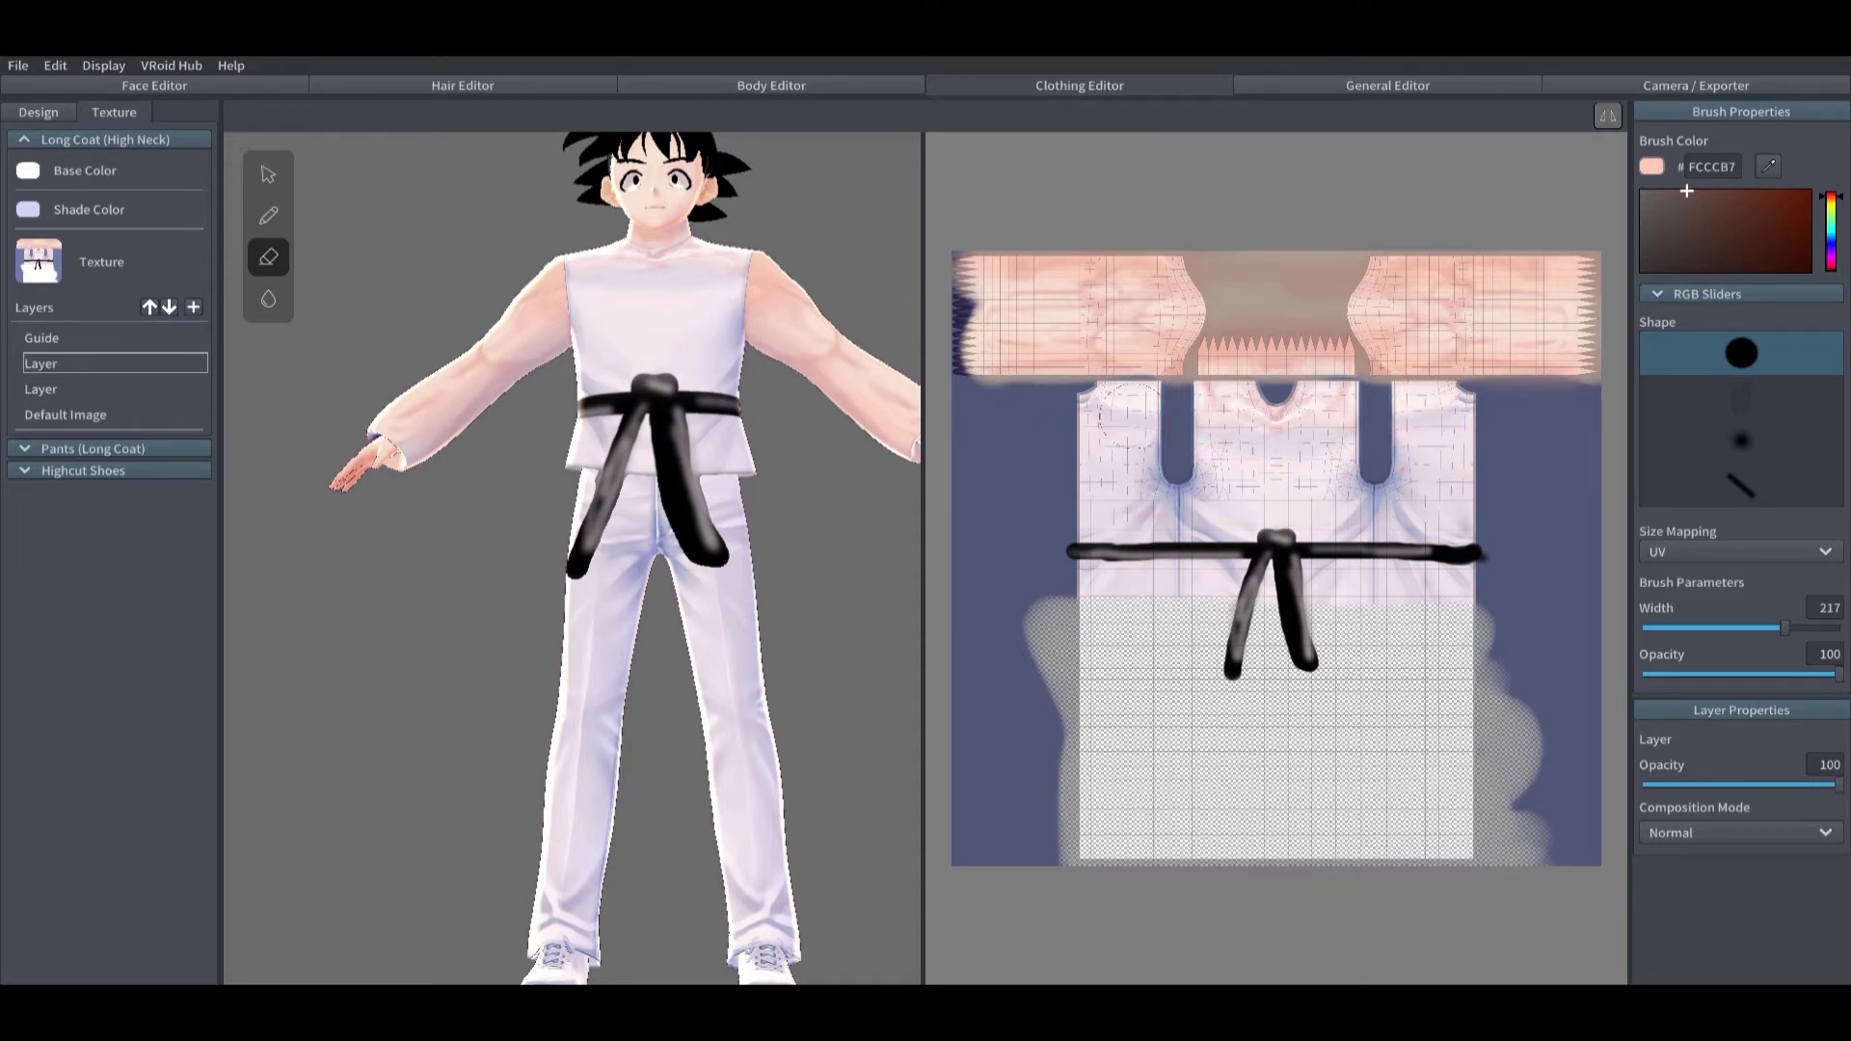
pyautogui.click(17, 66)
pyautogui.click(26, 87)
# Step: Sample skin tone F7E2CE from the sleeve and paint it around the neckline on the Default Image layer with a width of 89
pyautogui.scroll(2, 1276, 559)
pyautogui.click(1768, 166)
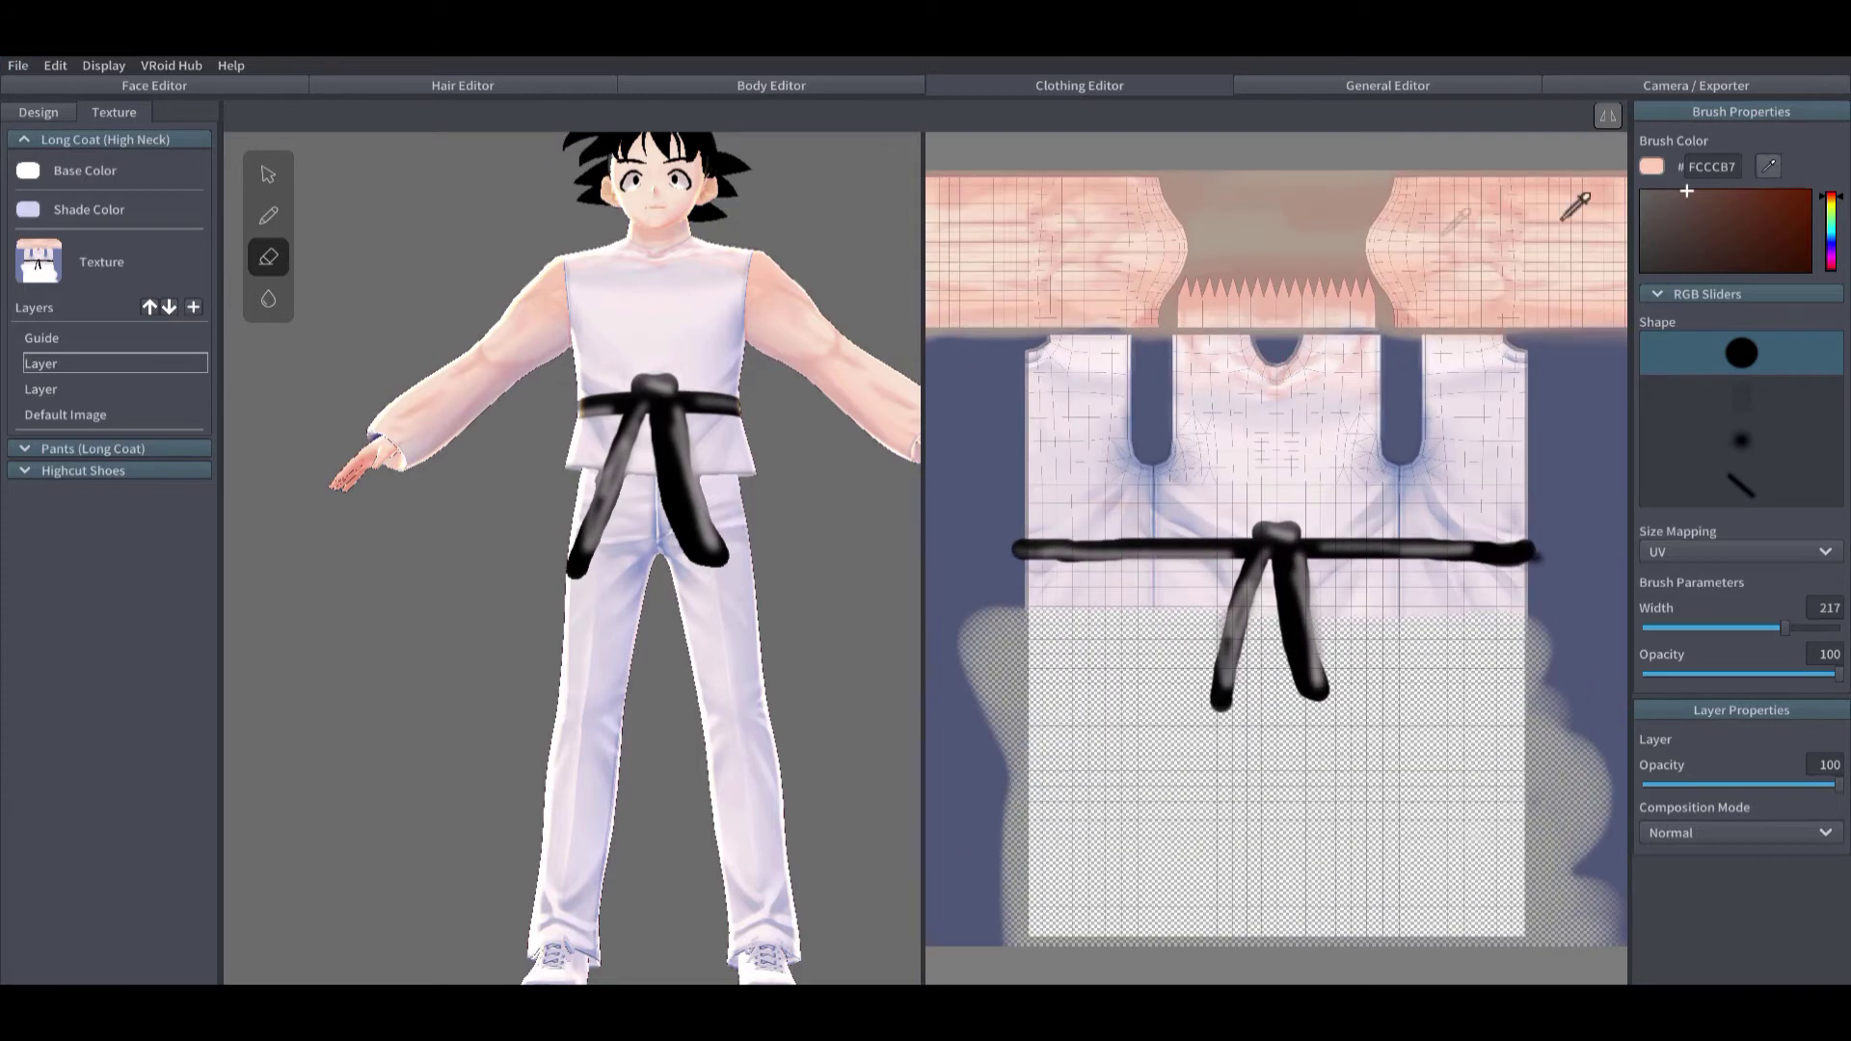
pyautogui.click(985, 285)
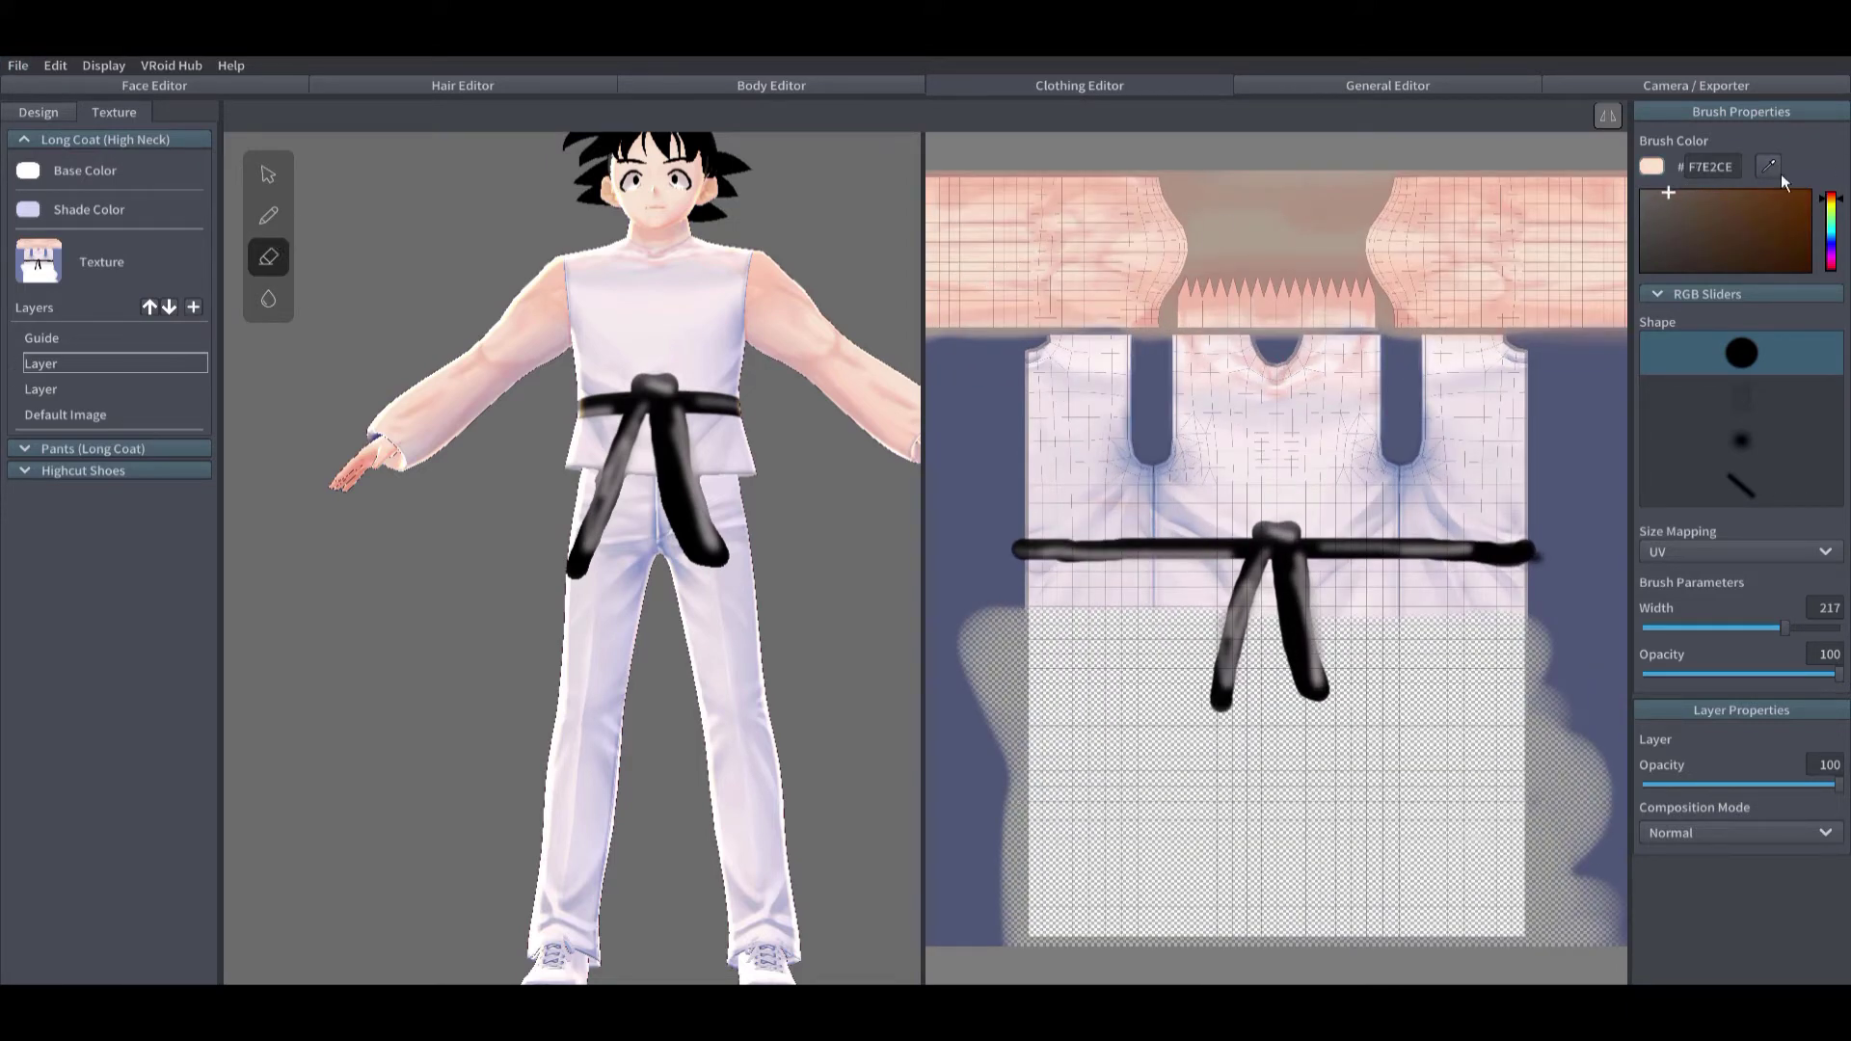
pyautogui.click(41, 389)
pyautogui.scroll(2, 1350, 352)
pyautogui.click(1700, 627)
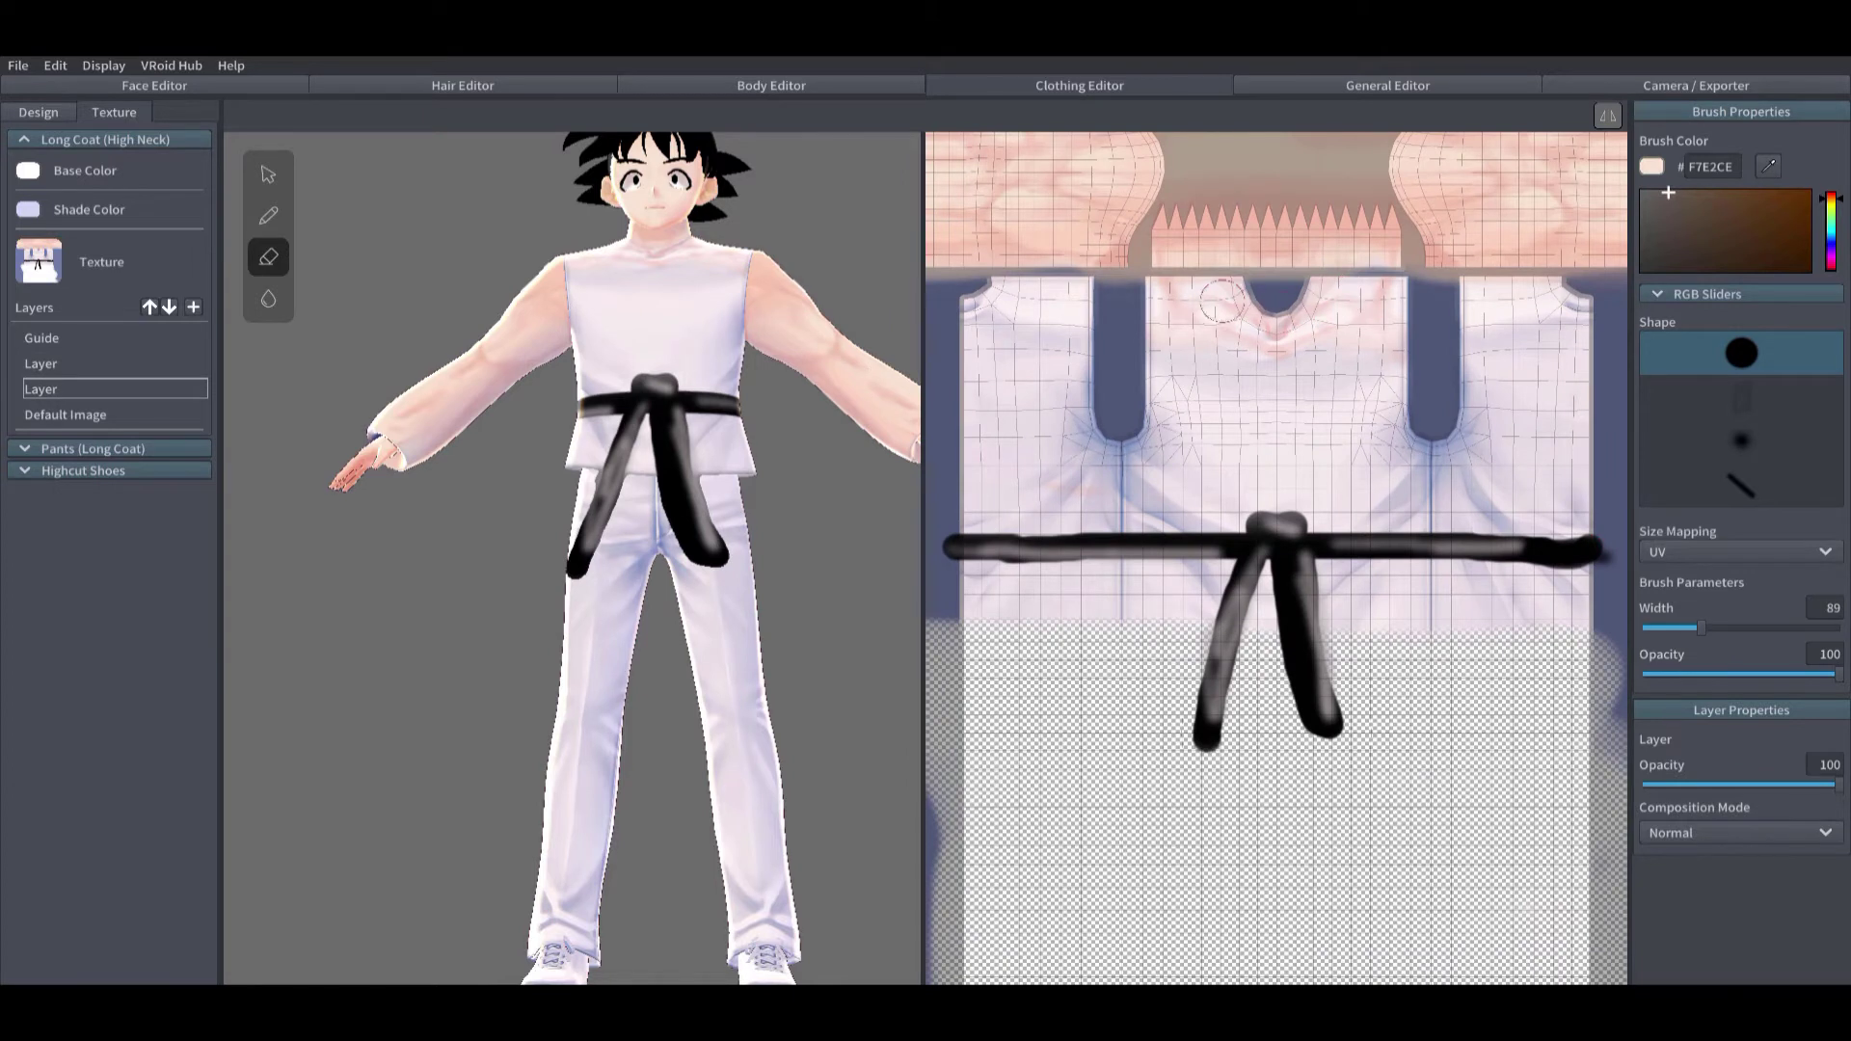
pyautogui.click(268, 215)
pyautogui.click(64, 415)
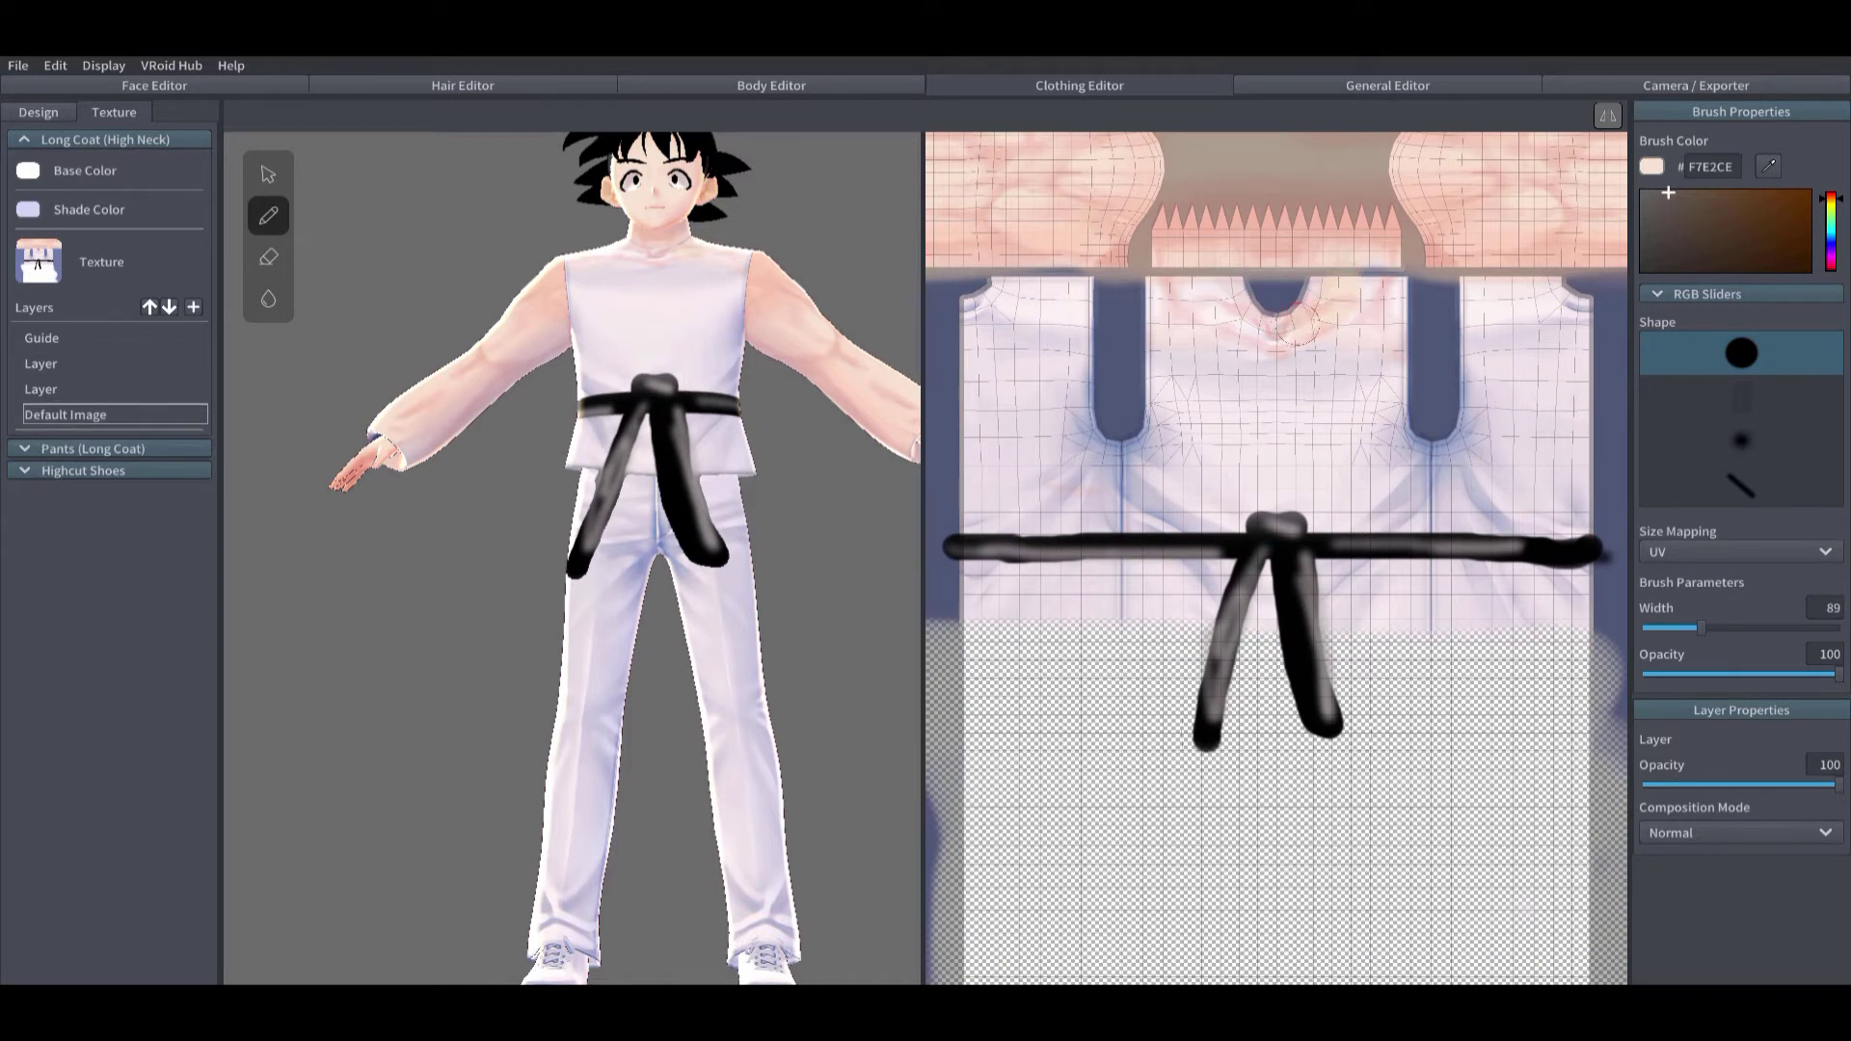
# Step: Erase the leftover muscle shading beside the neckline on the upper Layer
pyautogui.click(40, 364)
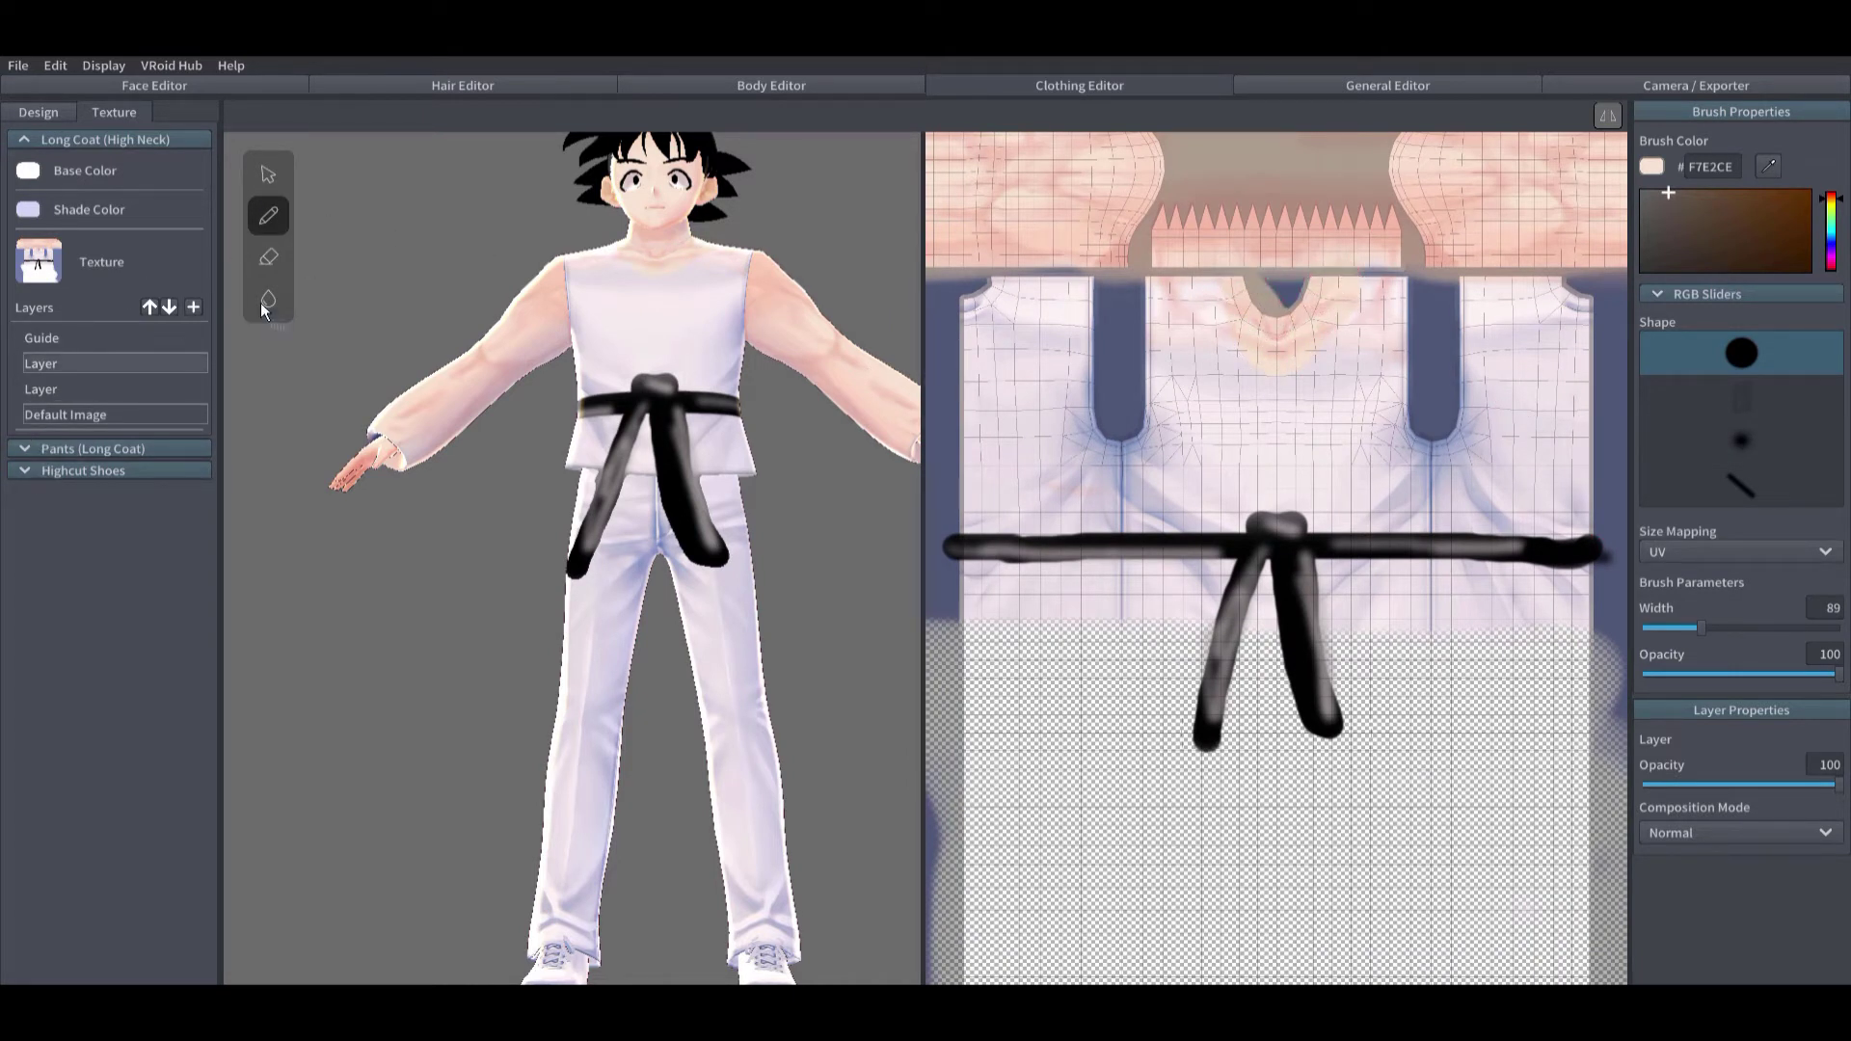
pyautogui.click(268, 257)
pyautogui.moveTo(1236, 313)
pyautogui.mouseDown()
pyautogui.moveTo(1213, 335)
pyautogui.moveTo(1155, 298)
pyautogui.mouseUp()
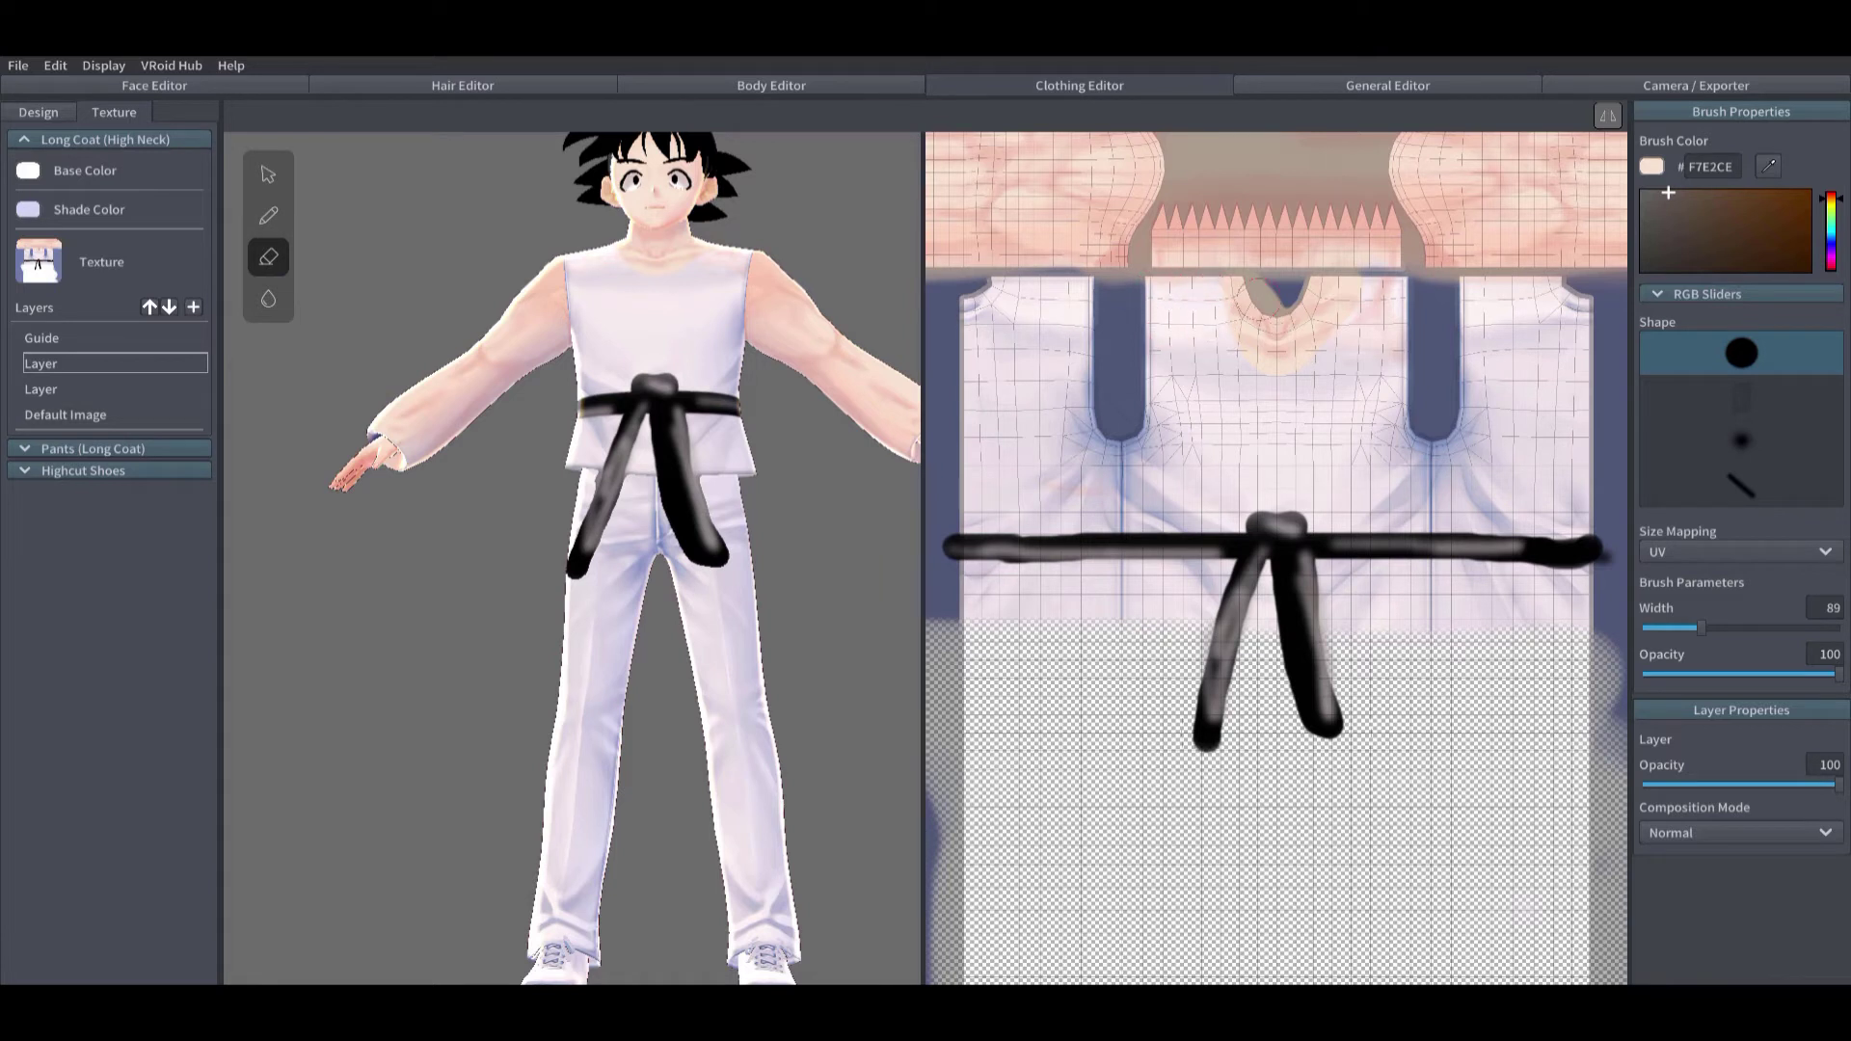
# Step: Paint a V-shaped undershirt patch below the neckline in dark blue 0A0998 with a width of 39, and undo the last stroke
pyautogui.click(268, 215)
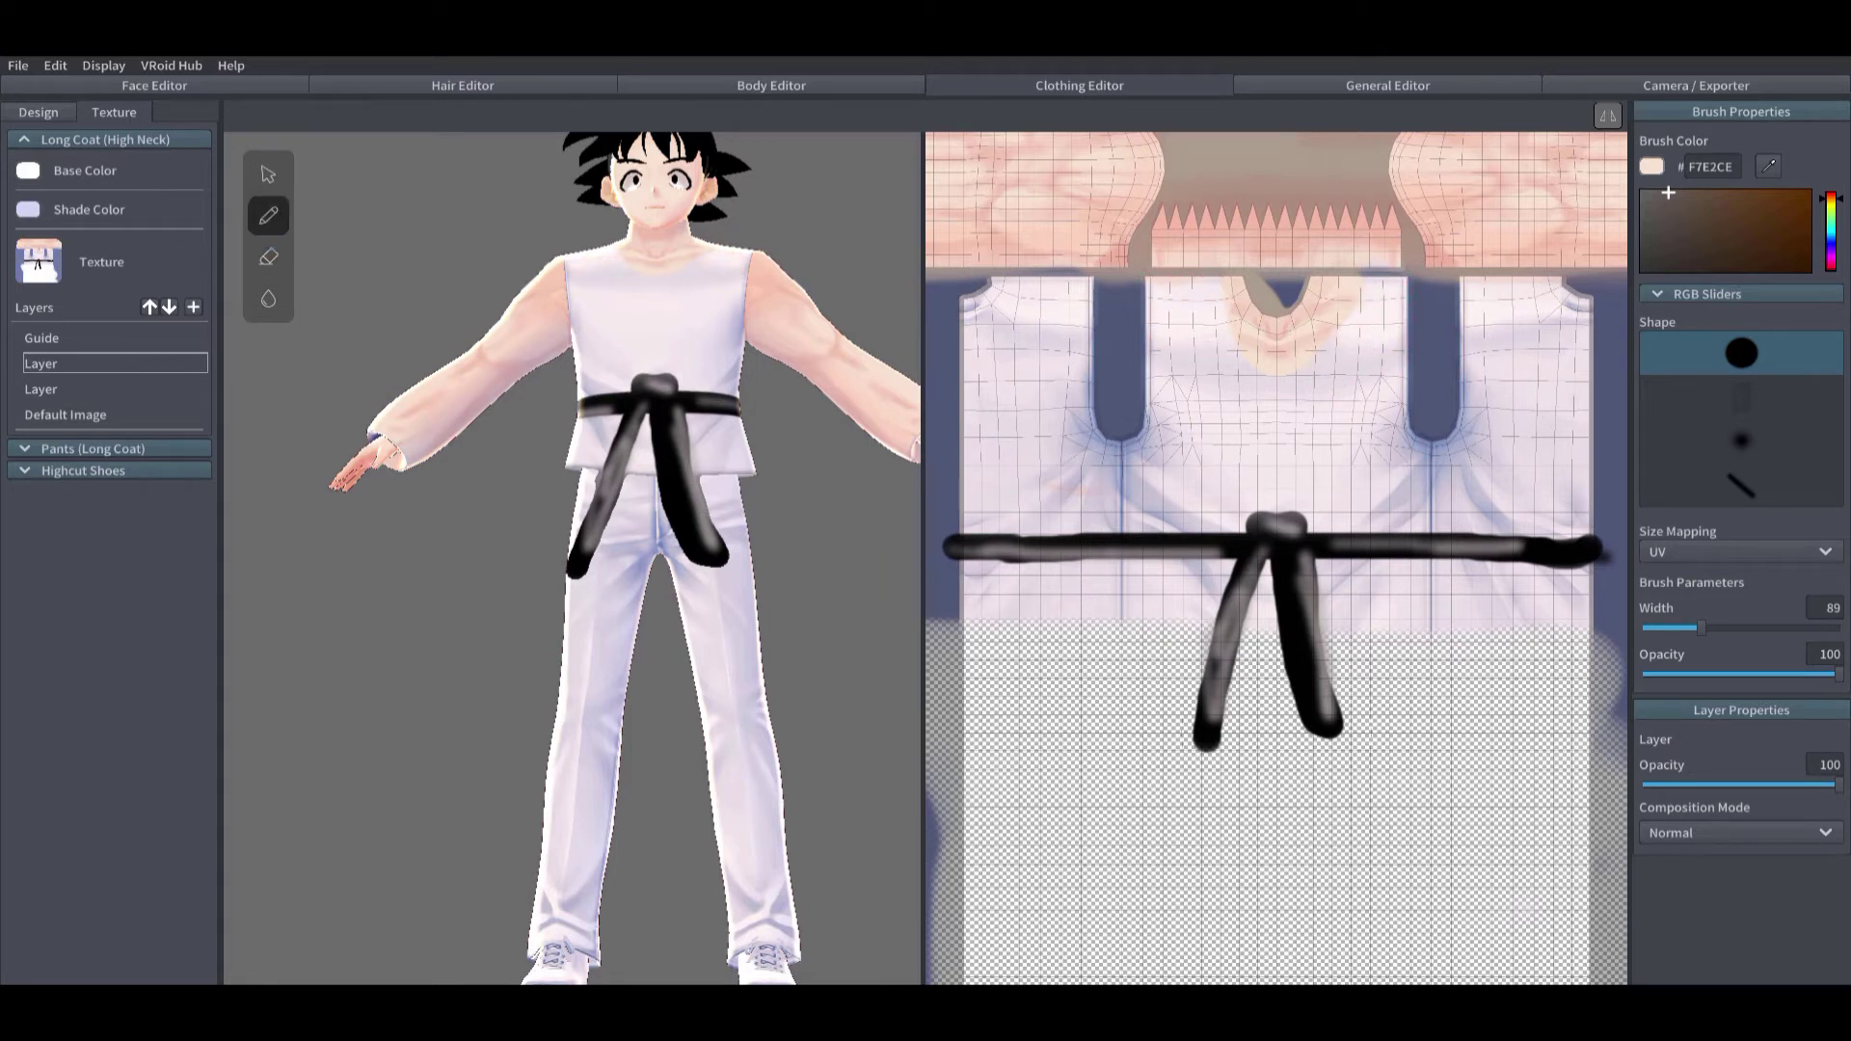
pyautogui.click(1831, 251)
pyautogui.click(1795, 217)
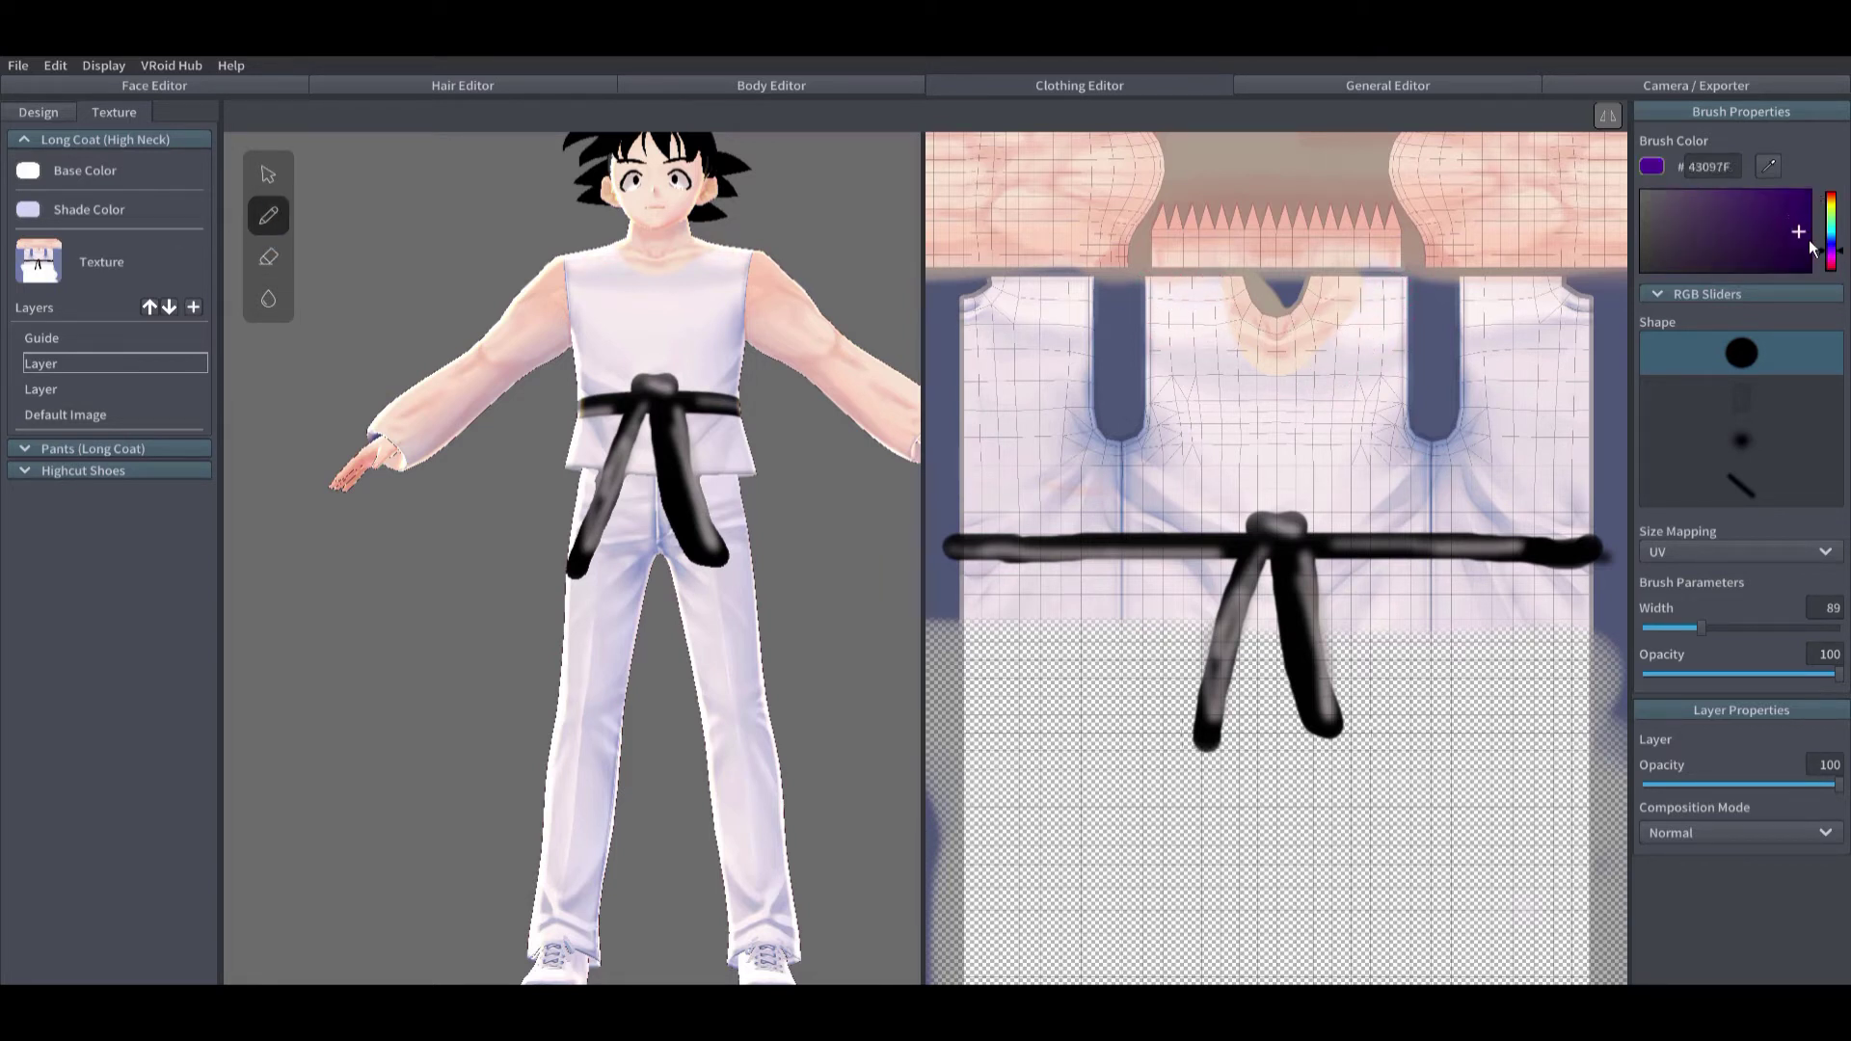
pyautogui.click(1830, 244)
pyautogui.click(1801, 223)
pyautogui.moveTo(1311, 356)
pyautogui.mouseDown()
pyautogui.moveTo(1251, 369)
pyautogui.moveTo(1318, 351)
pyautogui.moveTo(1301, 302)
pyautogui.moveTo(1234, 299)
pyautogui.moveTo(1316, 333)
pyautogui.moveTo(1298, 323)
pyautogui.moveTo(1292, 360)
pyautogui.mouseUp()
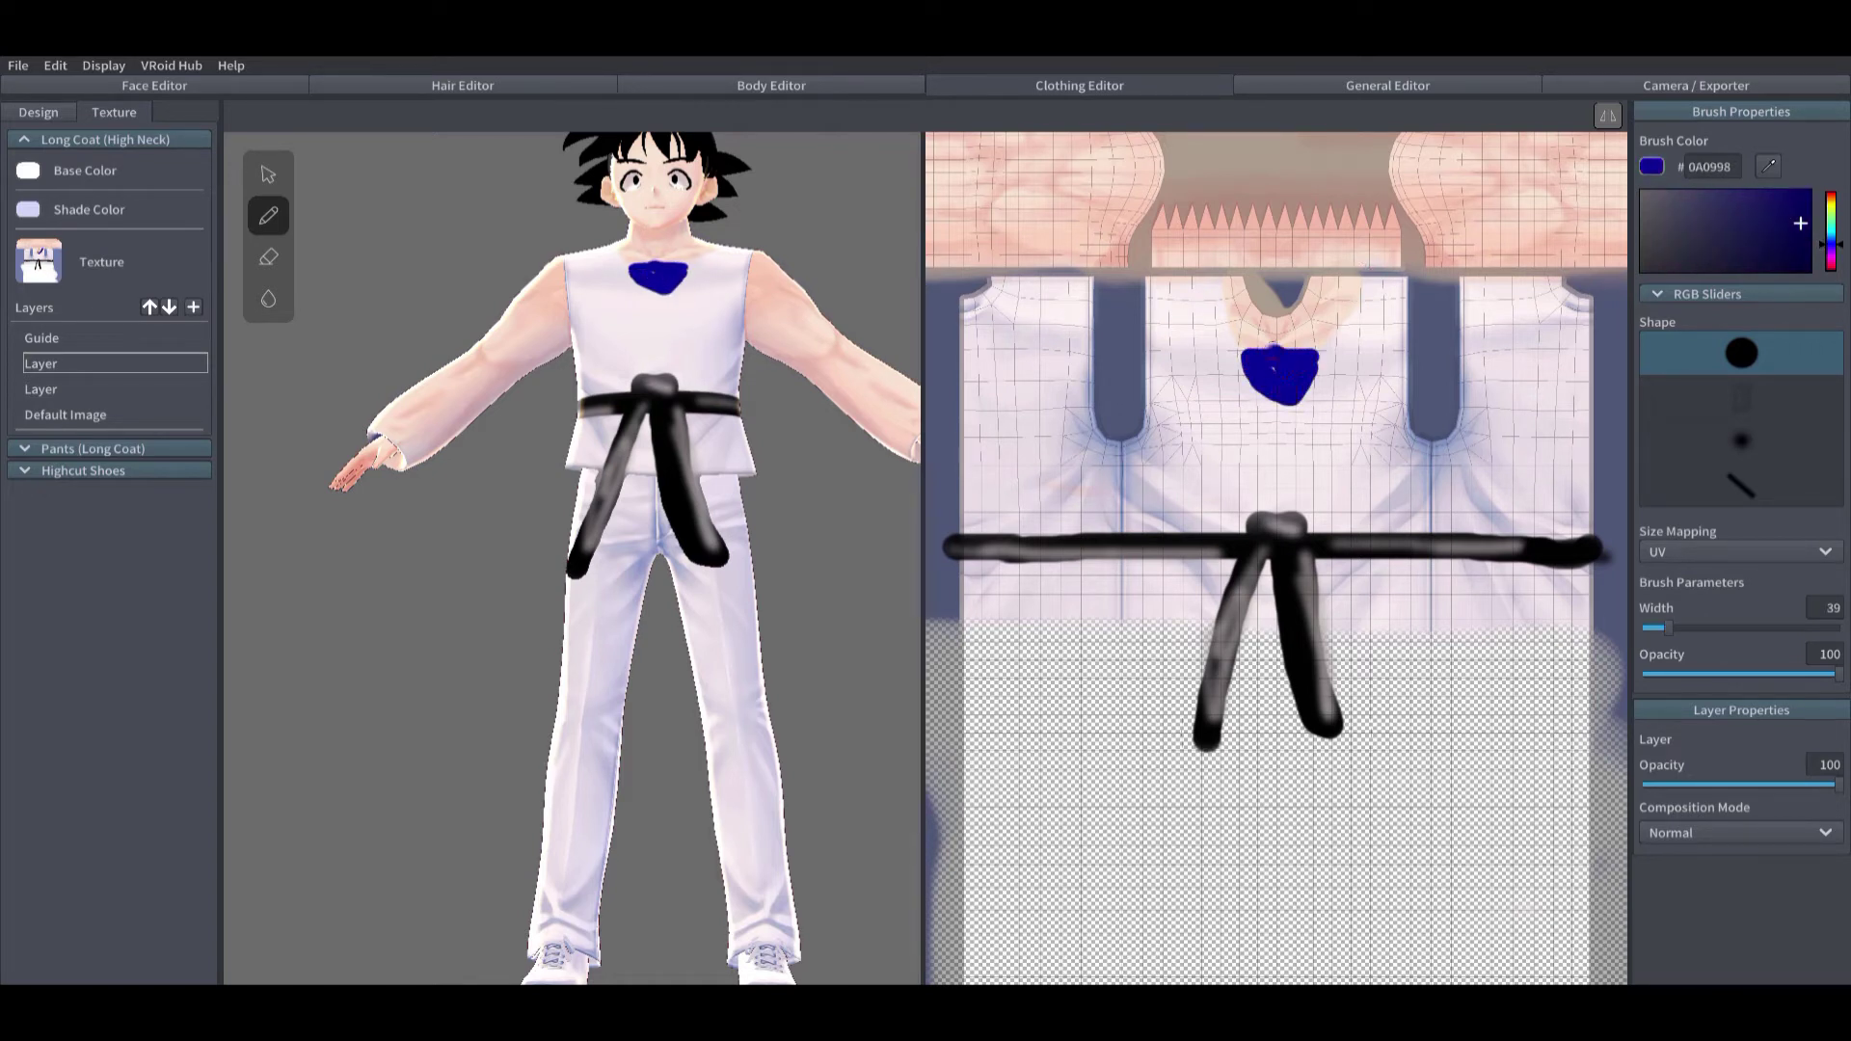
pyautogui.click(55, 66)
pyautogui.click(62, 87)
# Step: Add lighter blue 3232D3 highlights to the undershirt patch and clean up its lower edge with the eraser
pyautogui.scroll(2, 1319, 299)
pyautogui.moveTo(1221, 292); pyautogui.dragTo(1273, 352)
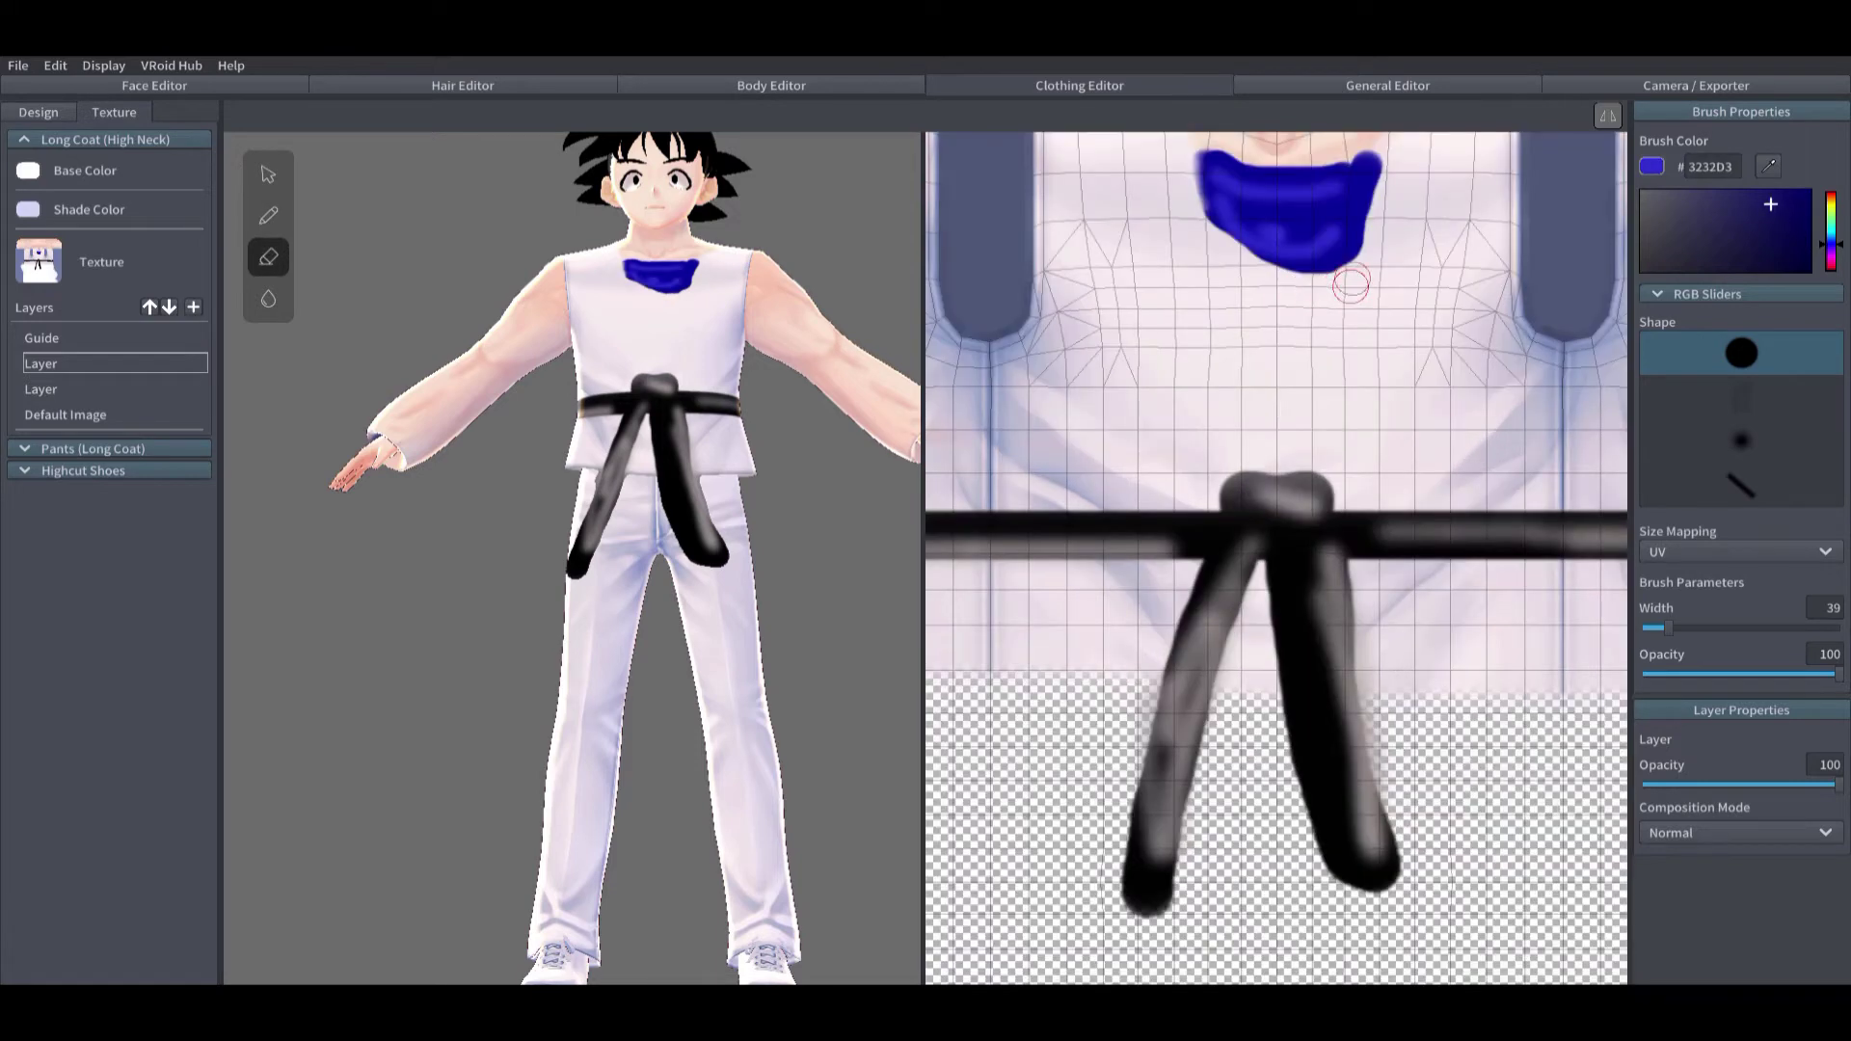
pyautogui.moveTo(1384, 217); pyautogui.dragTo(1348, 270)
pyautogui.scroll(-4, 1350, 270)
# Step: Paint short sleeves over both upper arms in blue 3232D3 with mirroring on and a brush width of 62
pyautogui.press('b')
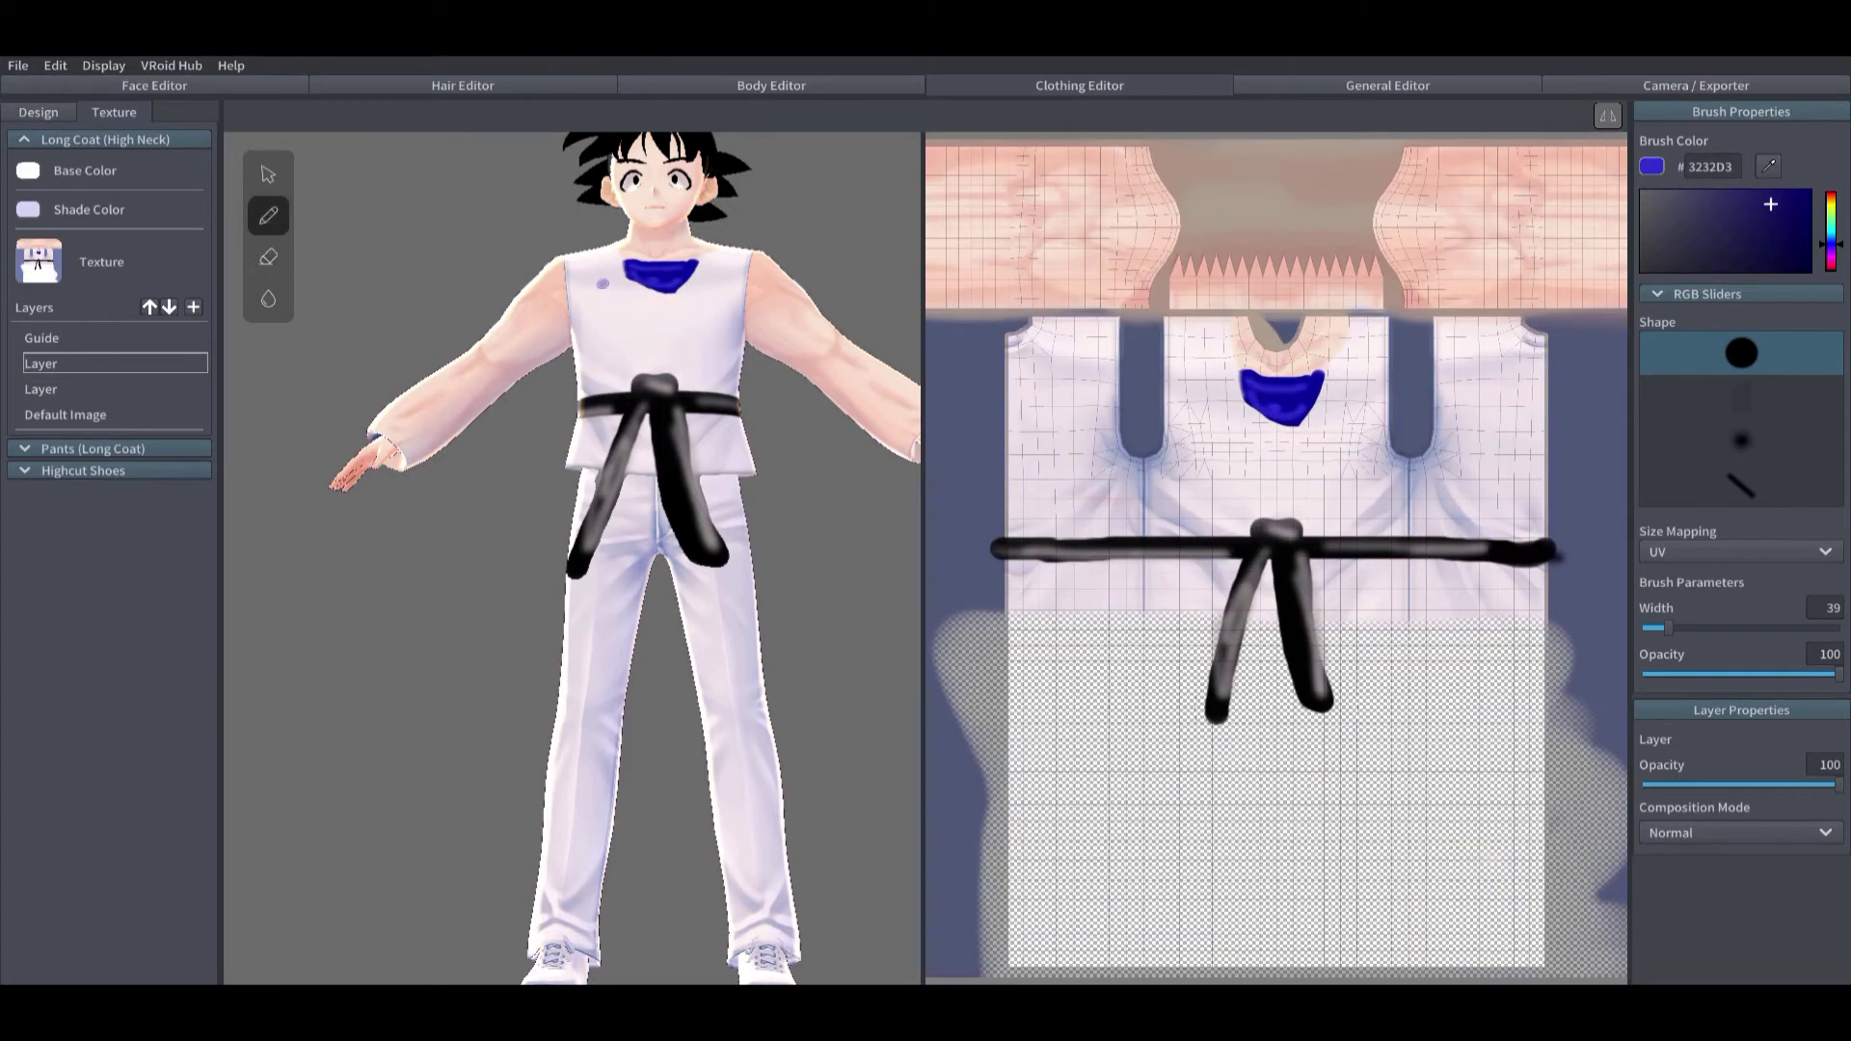
pyautogui.moveTo(1115, 144)
pyautogui.mouseDown()
pyautogui.moveTo(1110, 292)
pyautogui.moveTo(1150, 306)
pyautogui.mouseUp()
pyautogui.click(1607, 116)
pyautogui.moveTo(1114, 150); pyautogui.dragTo(1113, 179)
pyautogui.moveTo(1668, 627); pyautogui.dragTo(1683, 627)
pyautogui.moveTo(1118, 150)
pyautogui.mouseDown()
pyautogui.moveTo(1138, 294)
pyautogui.moveTo(1143, 154)
pyautogui.moveTo(1178, 234)
pyautogui.moveTo(1119, 231)
pyautogui.moveTo(1087, 154)
pyautogui.moveTo(1174, 233)
pyautogui.mouseUp()
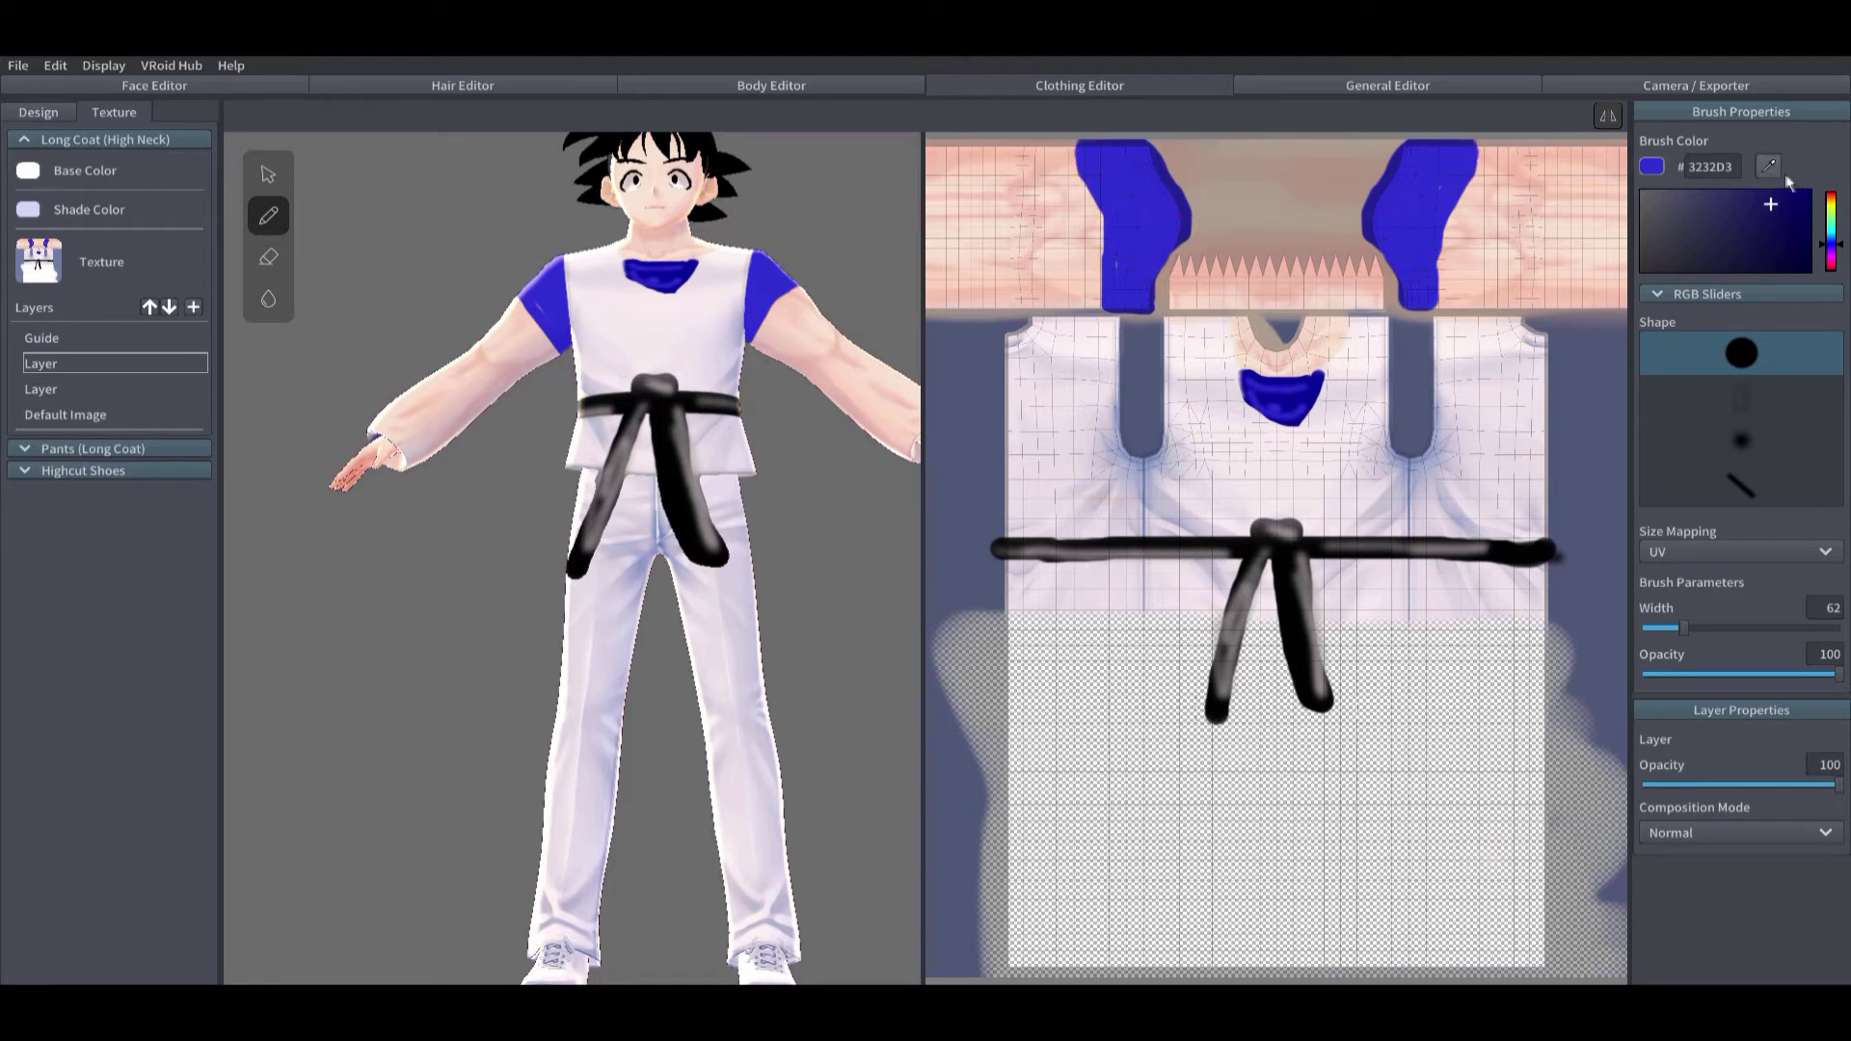
# Step: Sample skin tone F5C3B0 from the arm and straighten the cuff edges of the blue sleeves with it
pyautogui.keyDown('alt'); pyautogui.click(1058, 181); pyautogui.keyUp('alt')
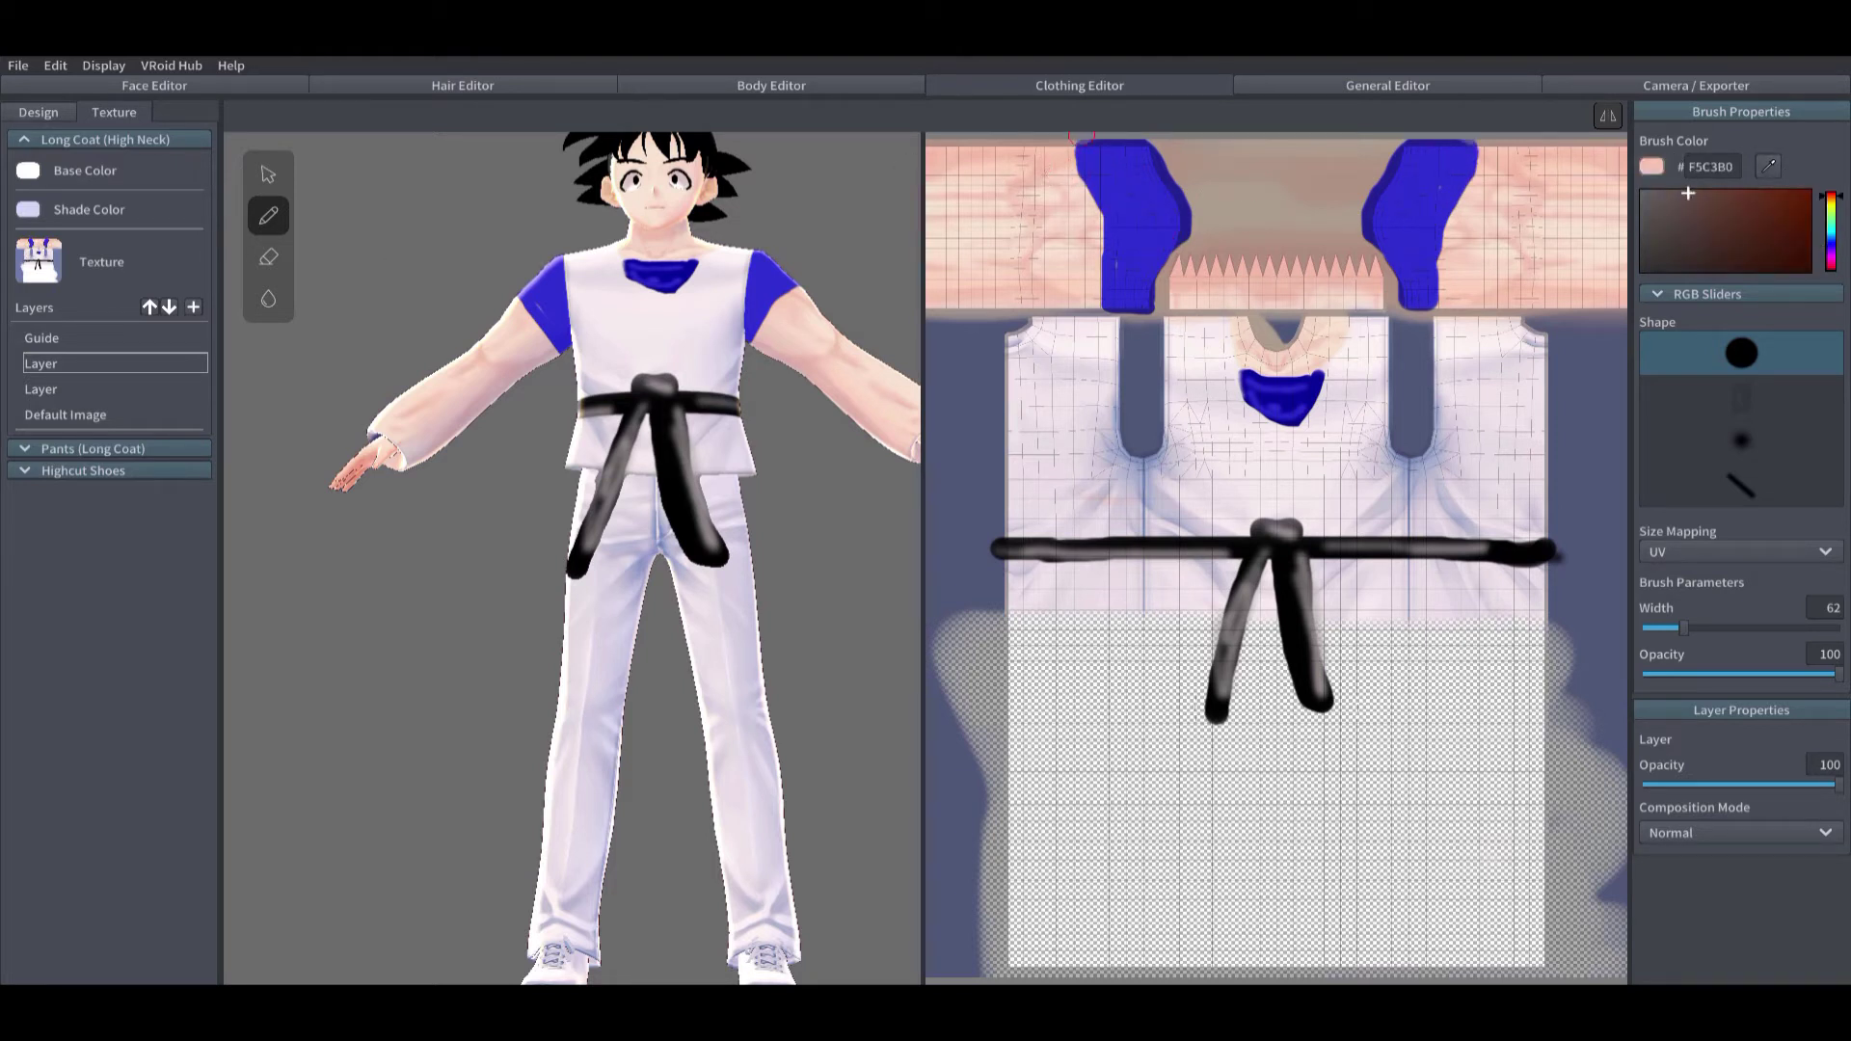
pyautogui.moveTo(1082, 135); pyautogui.dragTo(1077, 229)
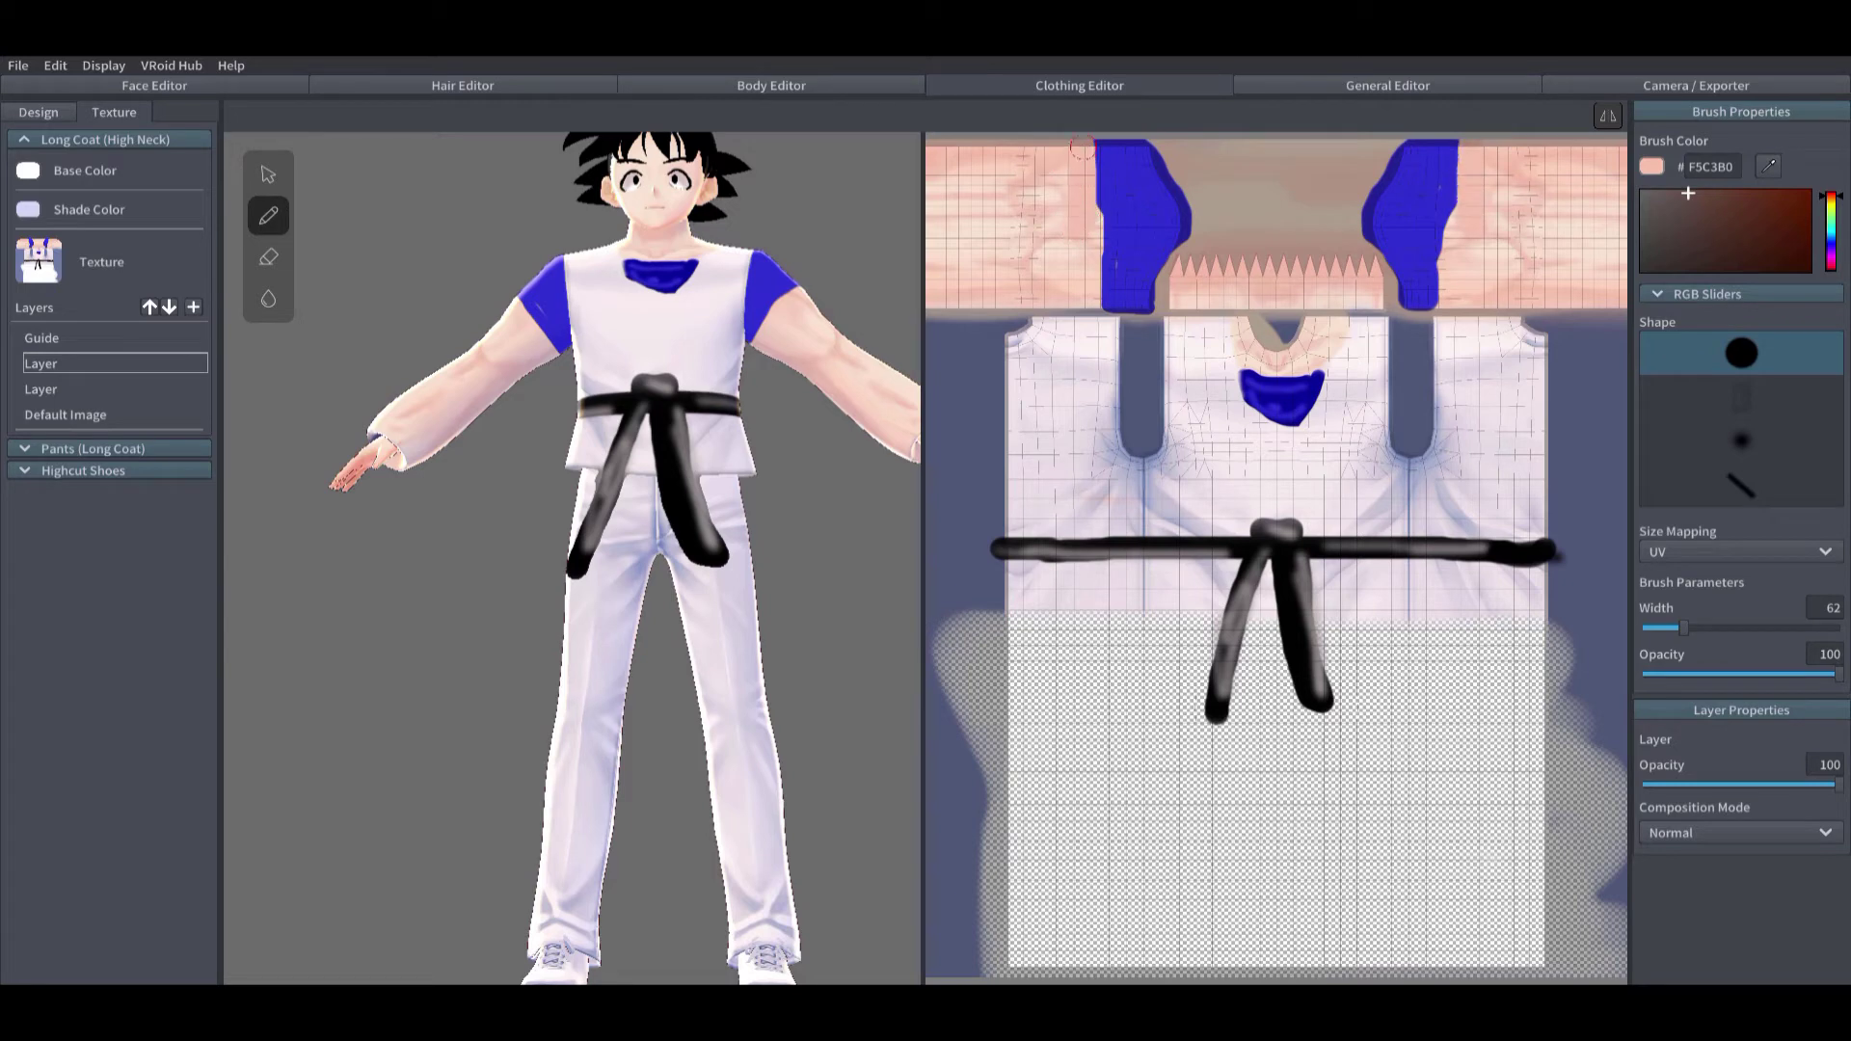
pyautogui.moveTo(906, 621)
pyautogui.mouseDown(button='right')
pyautogui.moveTo(809, 641)
pyautogui.moveTo(905, 616)
pyautogui.mouseUp(button='right')
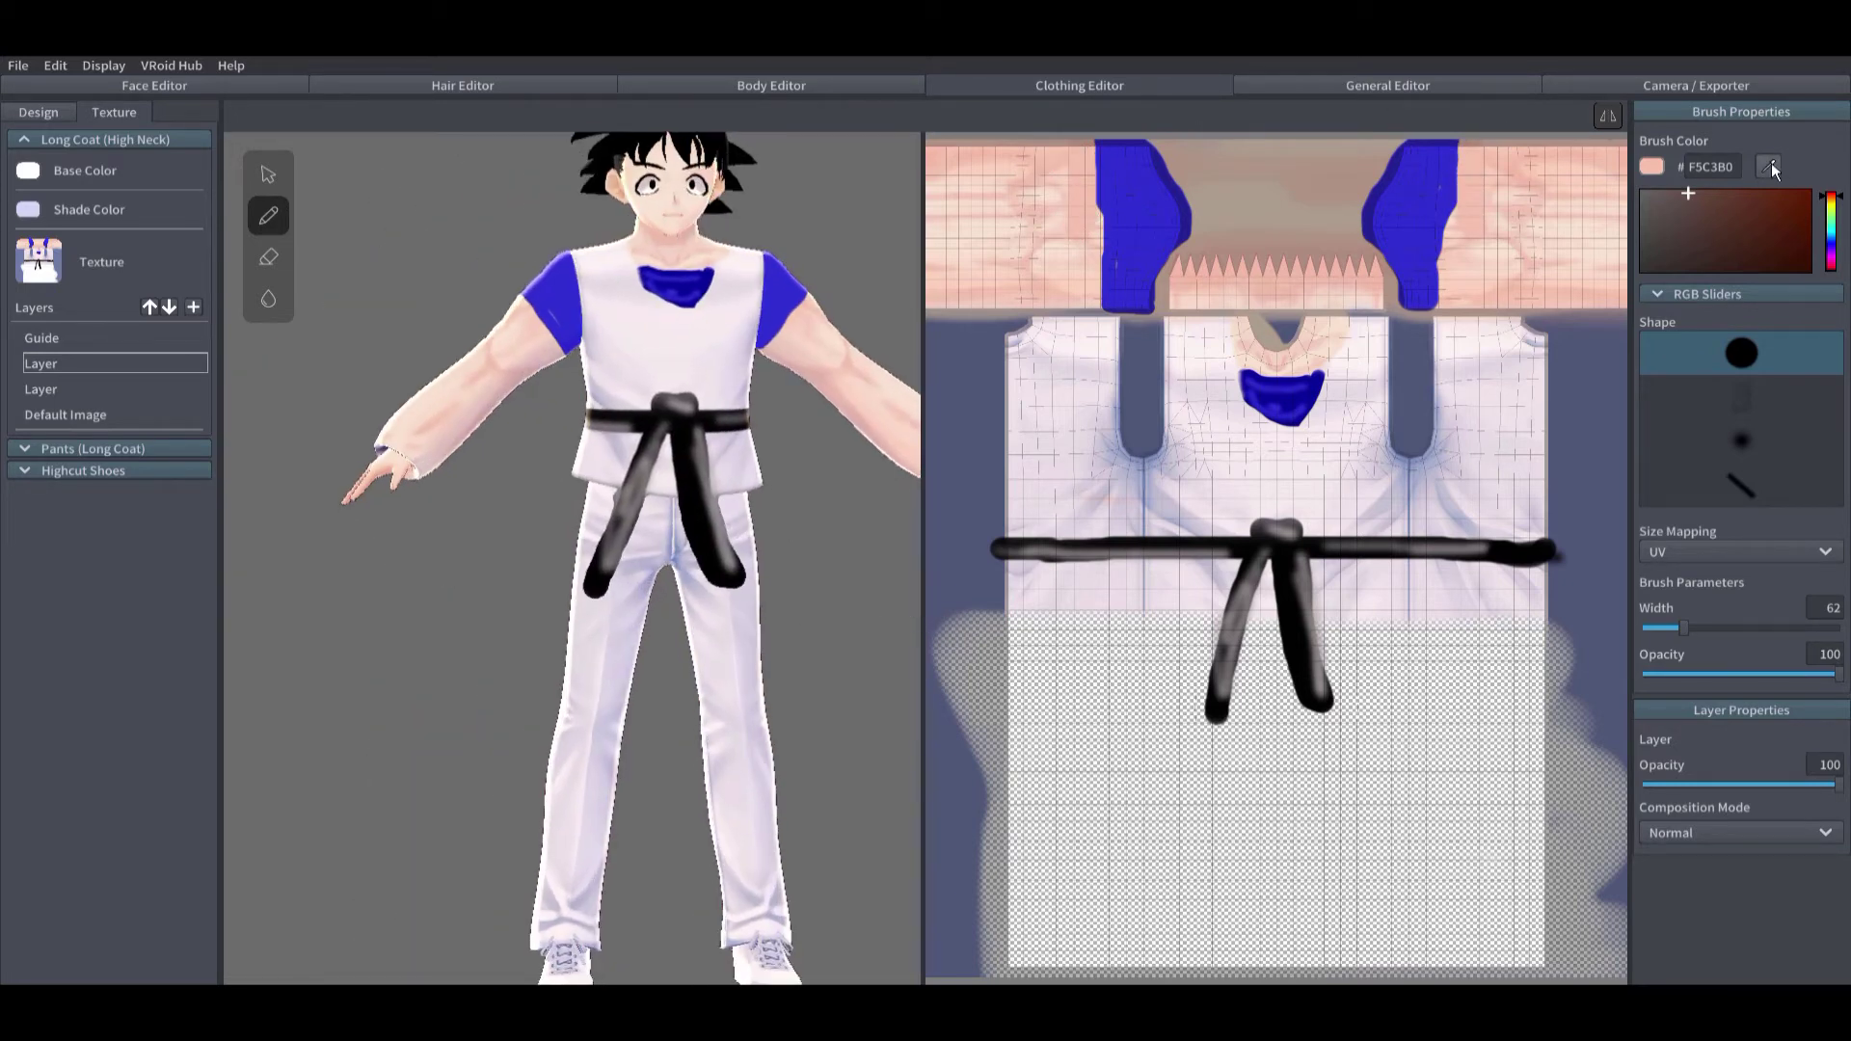
# Step: Shade folds on the blue sleeves and the undershirt patch in dark blue 0C1657 with the soft round brush at width 62
pyautogui.click(1786, 244)
pyautogui.moveTo(1832, 268); pyautogui.dragTo(1831, 241)
pyautogui.click(1741, 440)
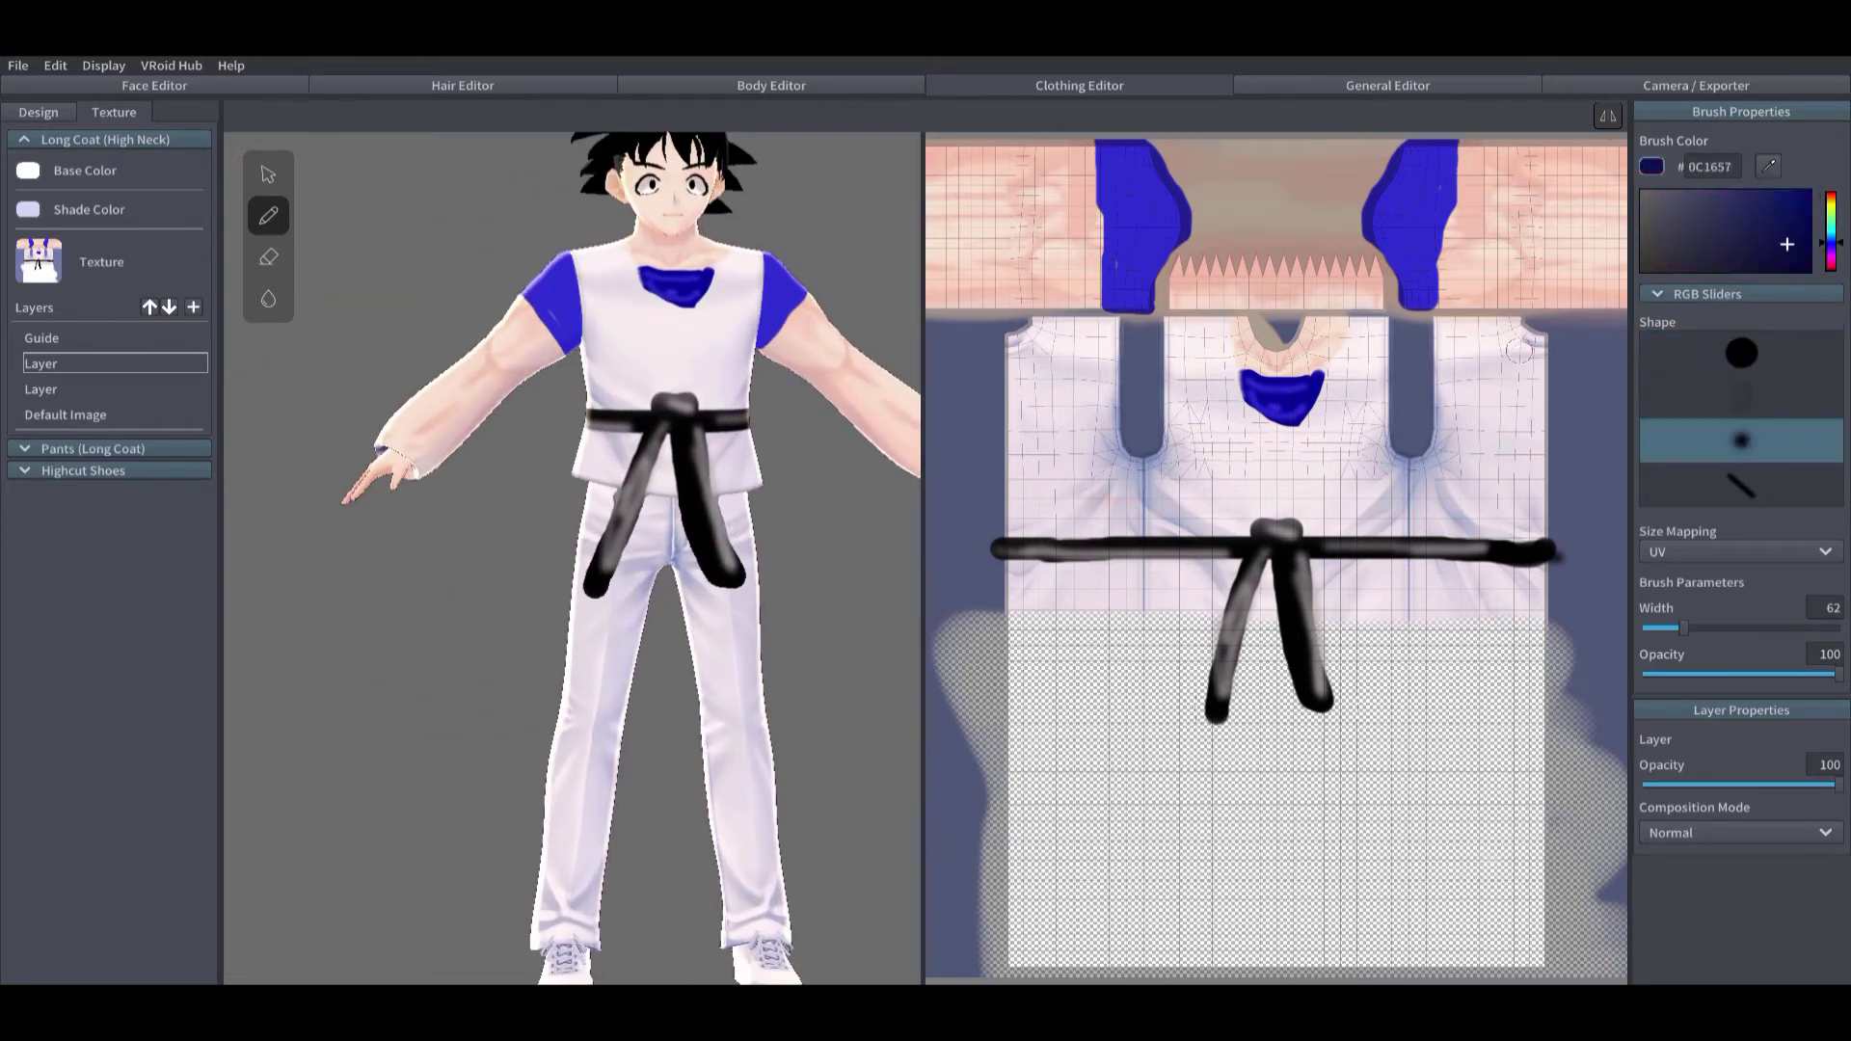
pyautogui.moveTo(1137, 154)
pyautogui.mouseDown()
pyautogui.moveTo(1183, 252)
pyautogui.moveTo(1152, 143)
pyautogui.moveTo(1107, 294)
pyautogui.mouseUp()
pyautogui.moveTo(1156, 188); pyautogui.dragTo(1138, 275)
pyautogui.scroll(4, 1281, 434)
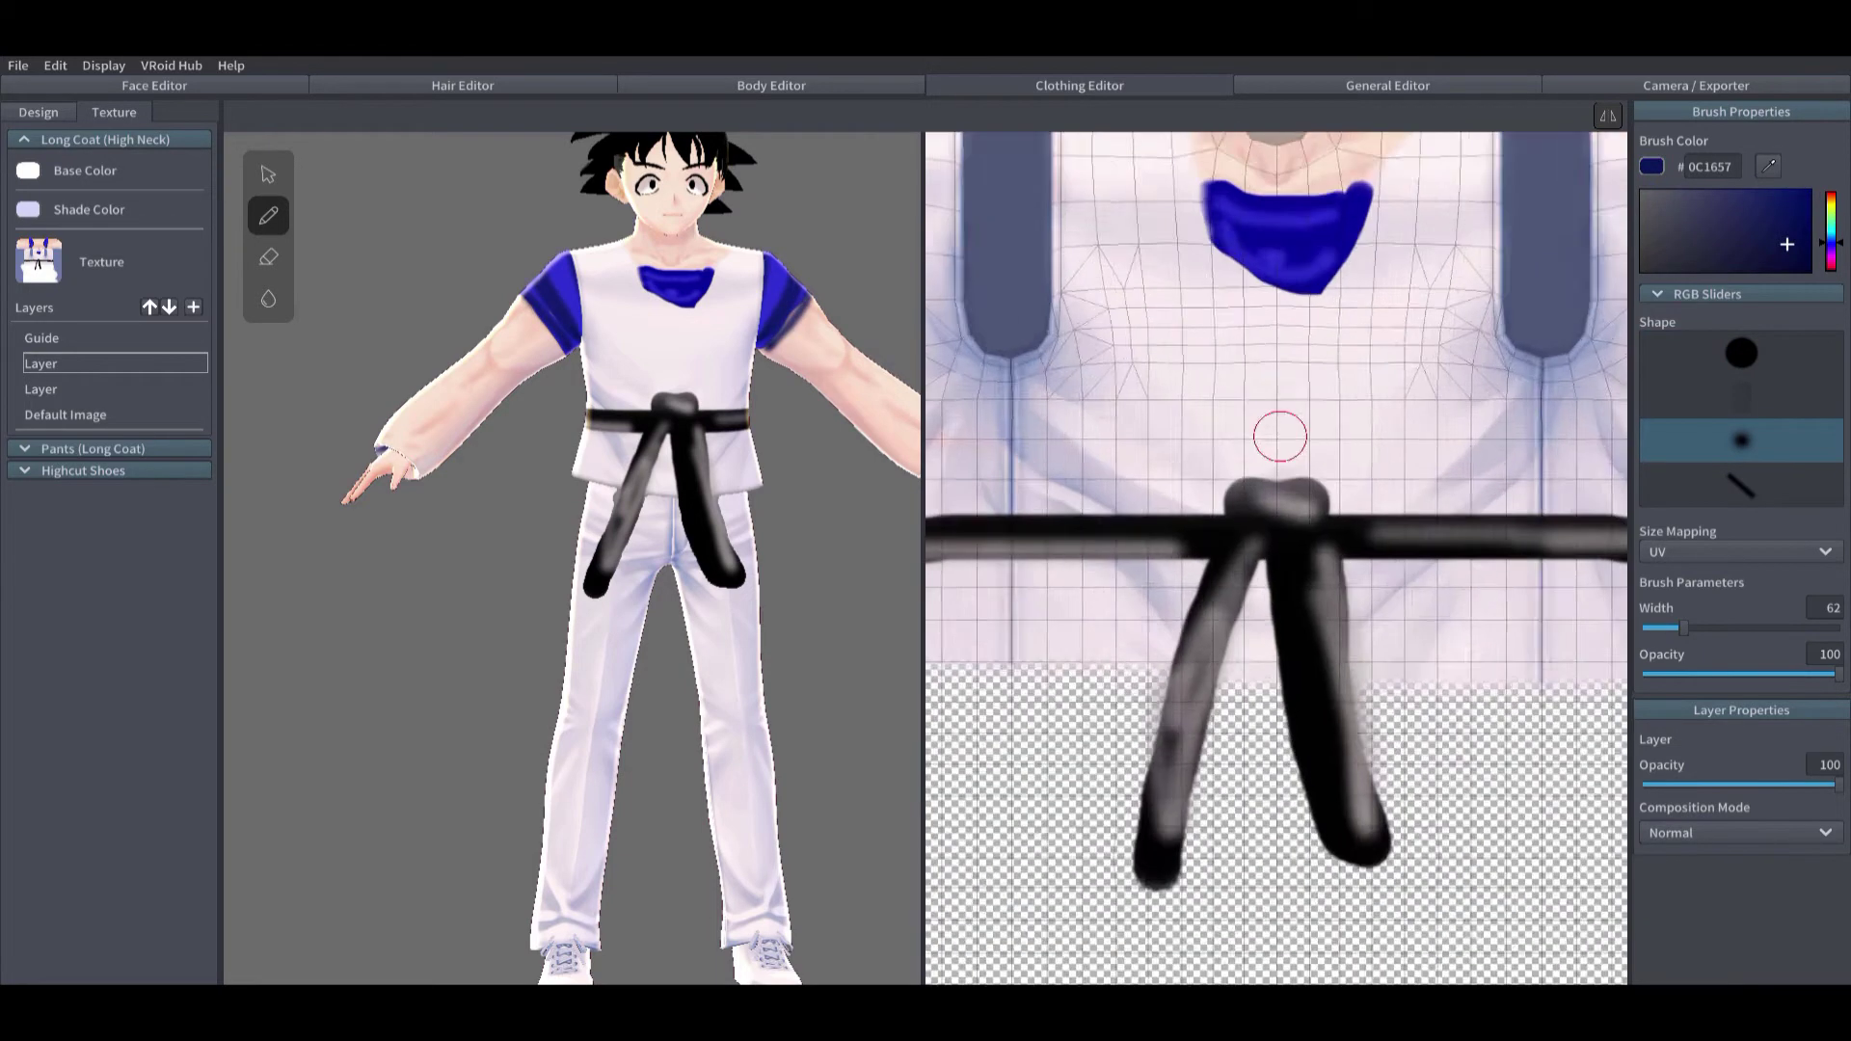
pyautogui.scroll(-2, 1281, 434)
pyautogui.moveTo(1290, 314); pyautogui.dragTo(1264, 317)
pyautogui.scroll(-2, 1209, 415)
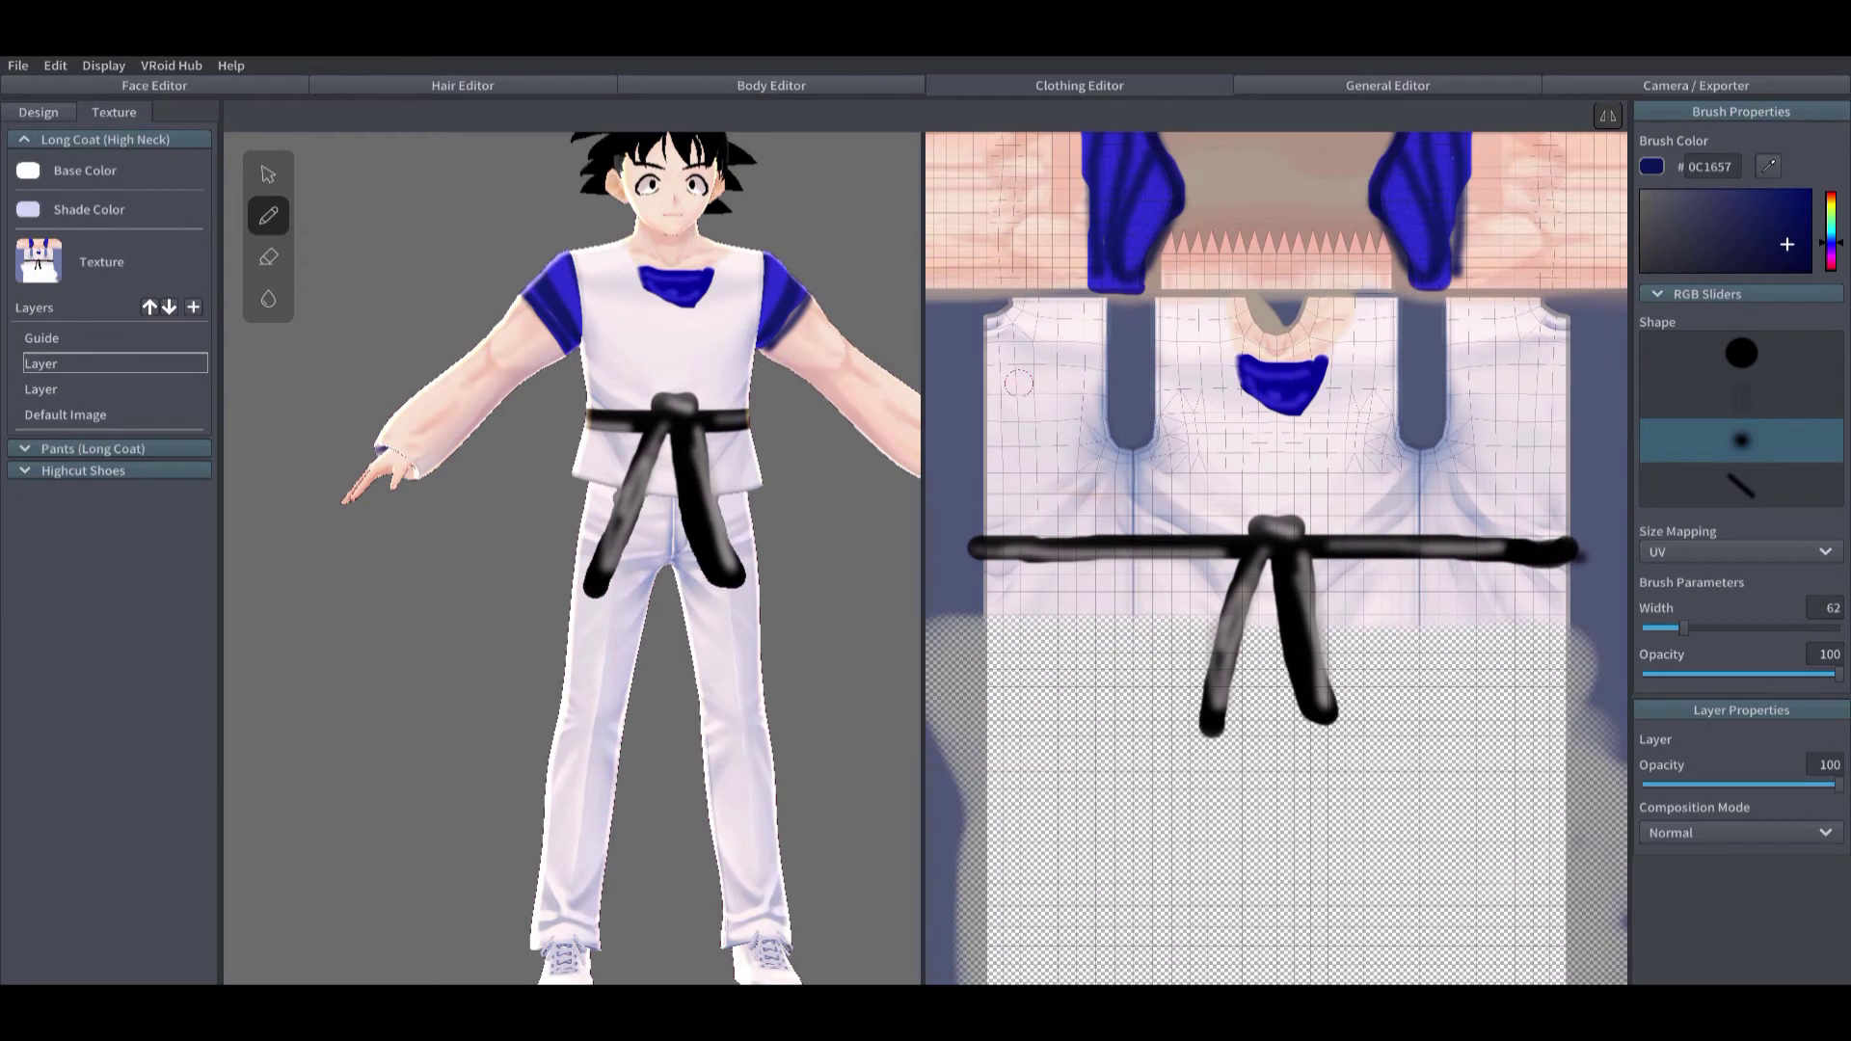
# Step: Paint the coat's whole torso orange-red FF5225 on the Default Image layer, filling it with the hard round brush at width 231
pyautogui.click(1831, 196)
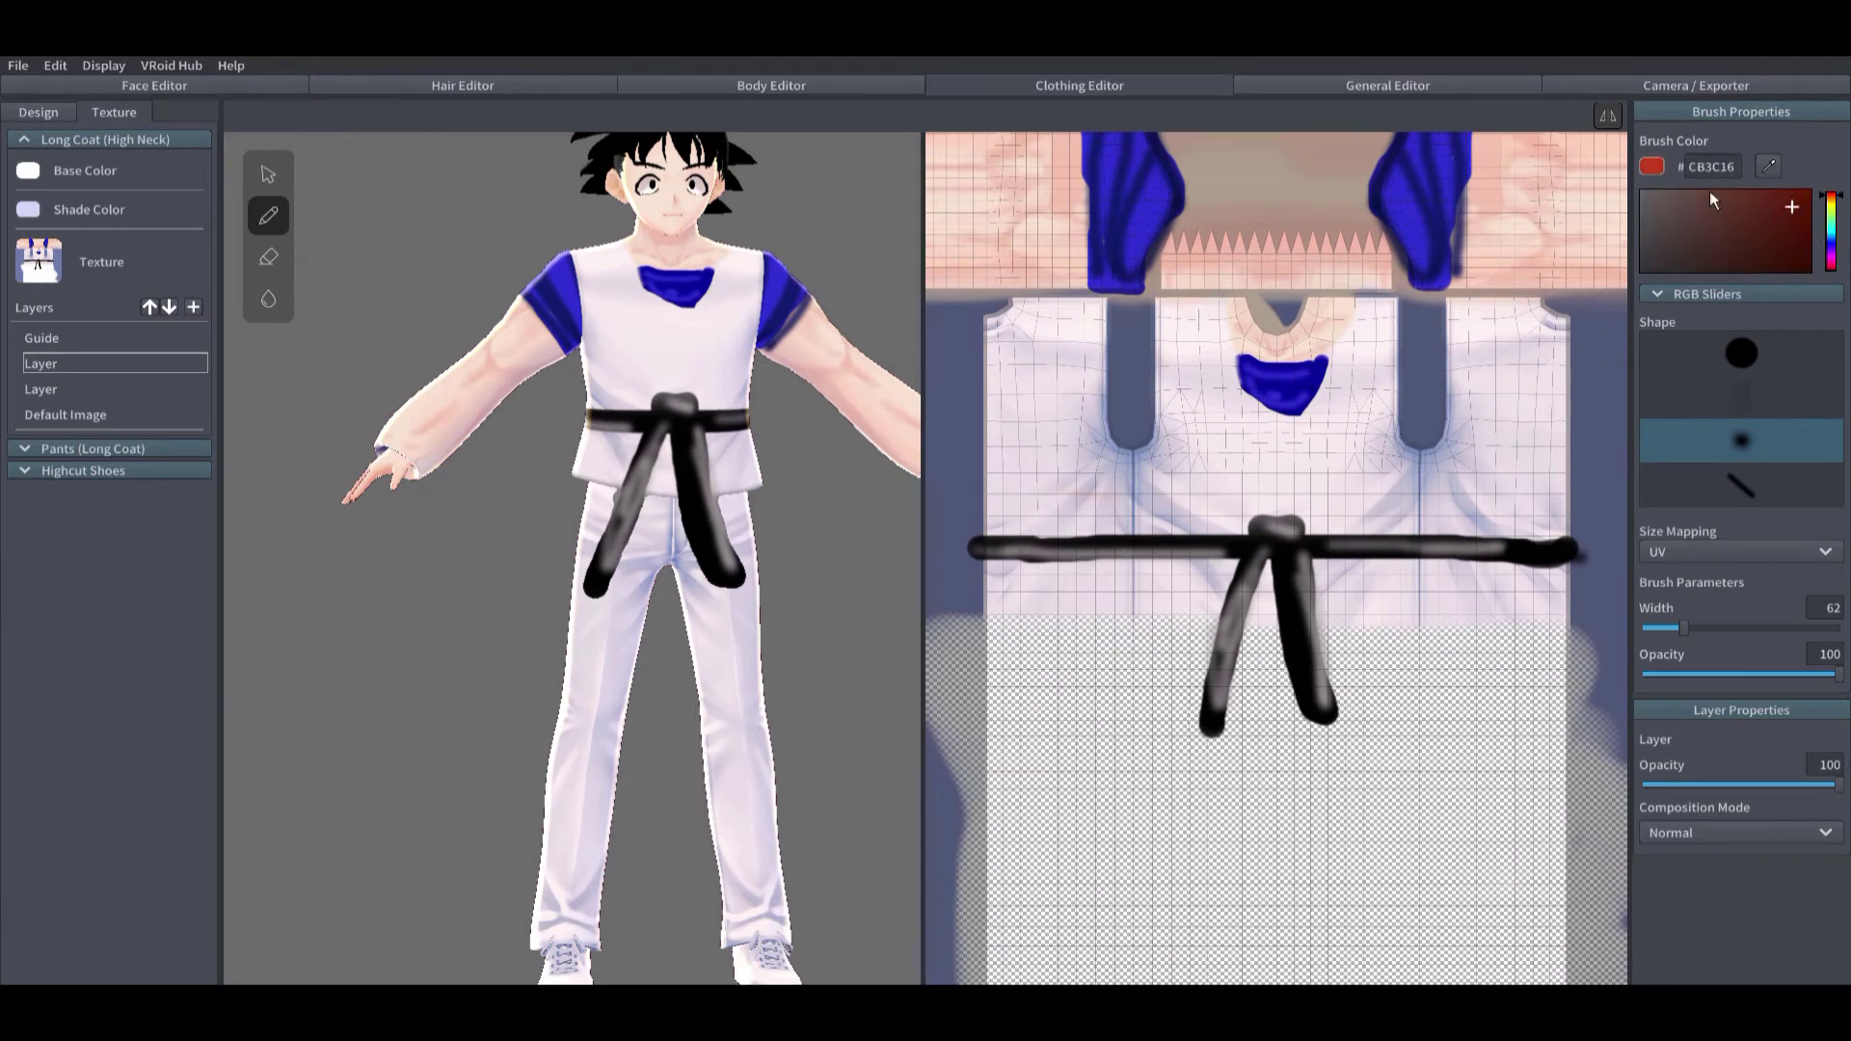
pyautogui.click(1786, 190)
pyautogui.click(114, 415)
pyautogui.click(1699, 628)
pyautogui.moveTo(1526, 518); pyautogui.dragTo(1277, 511)
pyautogui.moveTo(1465, 507); pyautogui.dragTo(1277, 453)
pyautogui.moveTo(1278, 450)
pyautogui.mouseDown()
pyautogui.moveTo(1566, 476)
pyautogui.moveTo(1282, 487)
pyautogui.moveTo(1542, 486)
pyautogui.moveTo(1495, 410)
pyautogui.moveTo(1339, 424)
pyautogui.moveTo(1166, 400)
pyautogui.moveTo(1012, 501)
pyautogui.moveTo(1049, 349)
pyautogui.mouseUp()
pyautogui.click(1792, 627)
pyautogui.click(1740, 352)
pyautogui.moveTo(1196, 318)
pyautogui.mouseDown()
pyautogui.moveTo(1194, 393)
pyautogui.moveTo(1224, 294)
pyautogui.moveTo(1557, 385)
pyautogui.moveTo(1330, 588)
pyautogui.moveTo(1558, 564)
pyautogui.moveTo(1302, 581)
pyautogui.moveTo(1616, 590)
pyautogui.mouseUp()
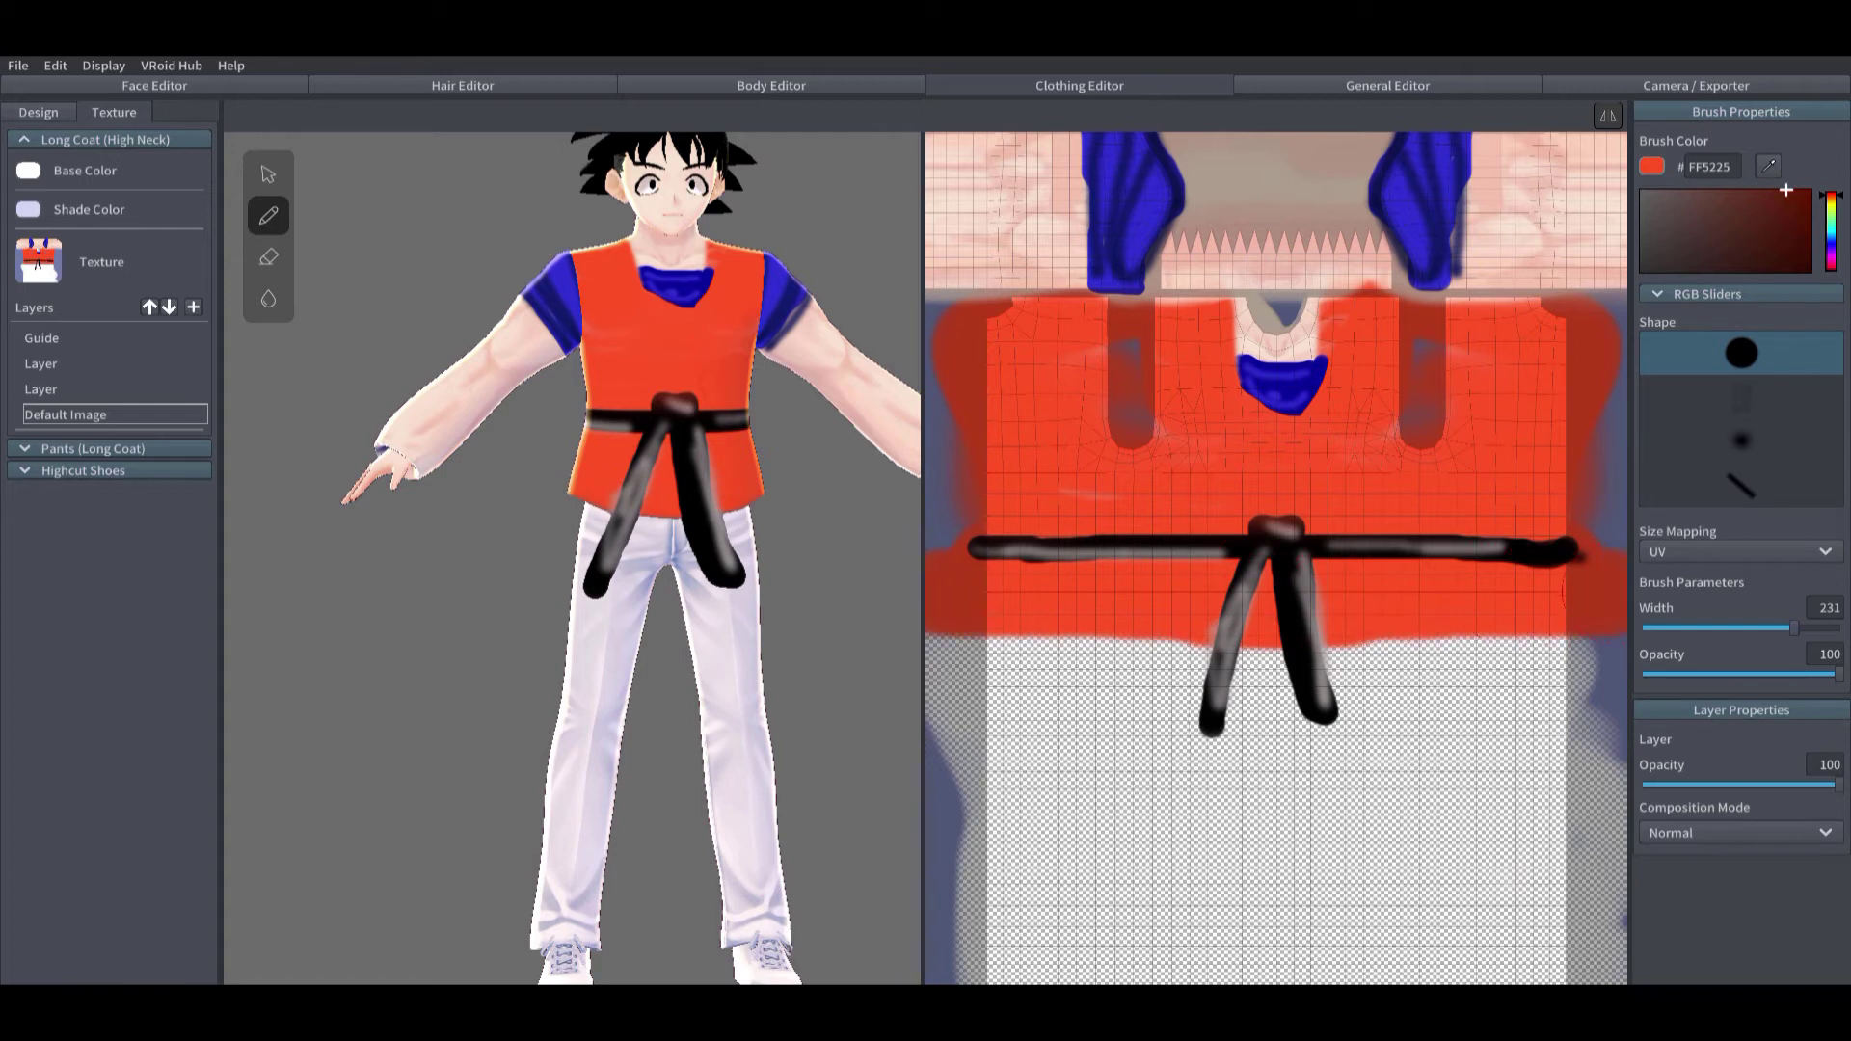
# Step: Save the model and shade the orange top's chest, armholes and areas around the belt in AC3A1D with the soft round brush at width 129
pyautogui.click(1741, 441)
pyautogui.click(1781, 216)
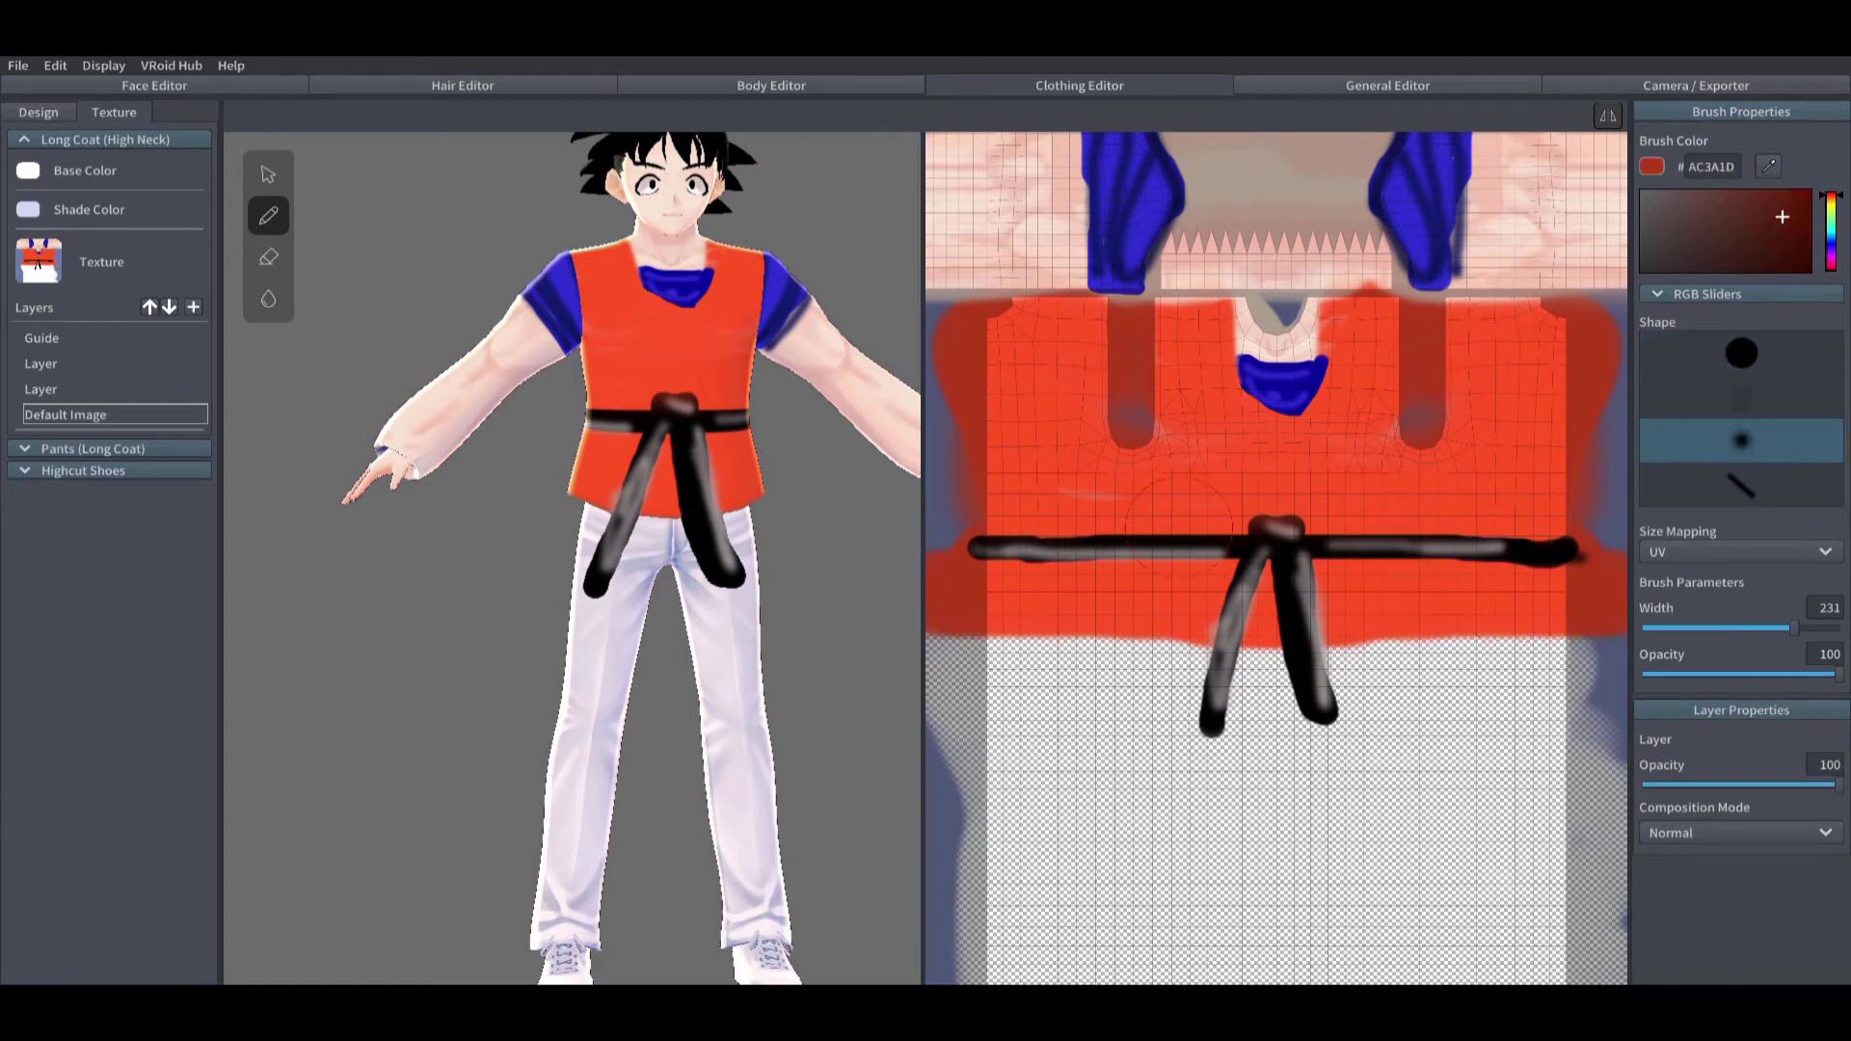
pyautogui.click(18, 65)
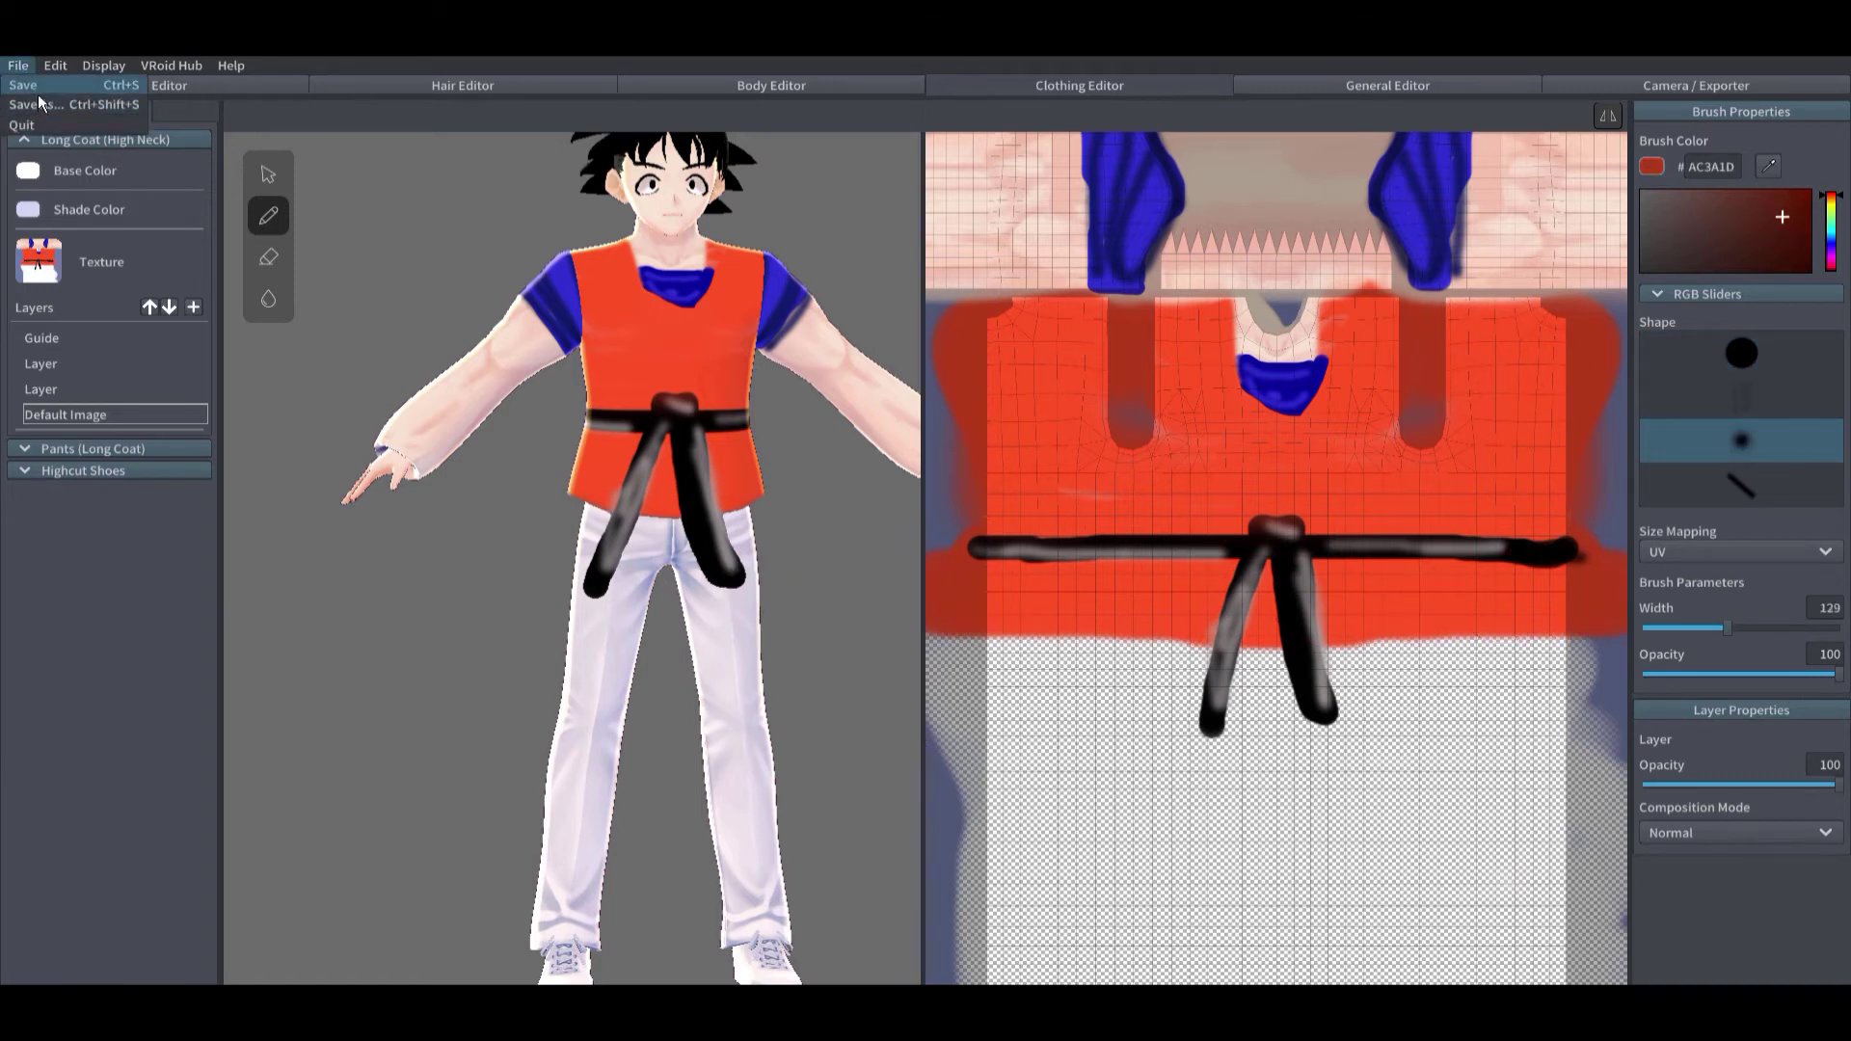
pyautogui.click(38, 99)
pyautogui.moveTo(1029, 523); pyautogui.dragTo(1246, 521)
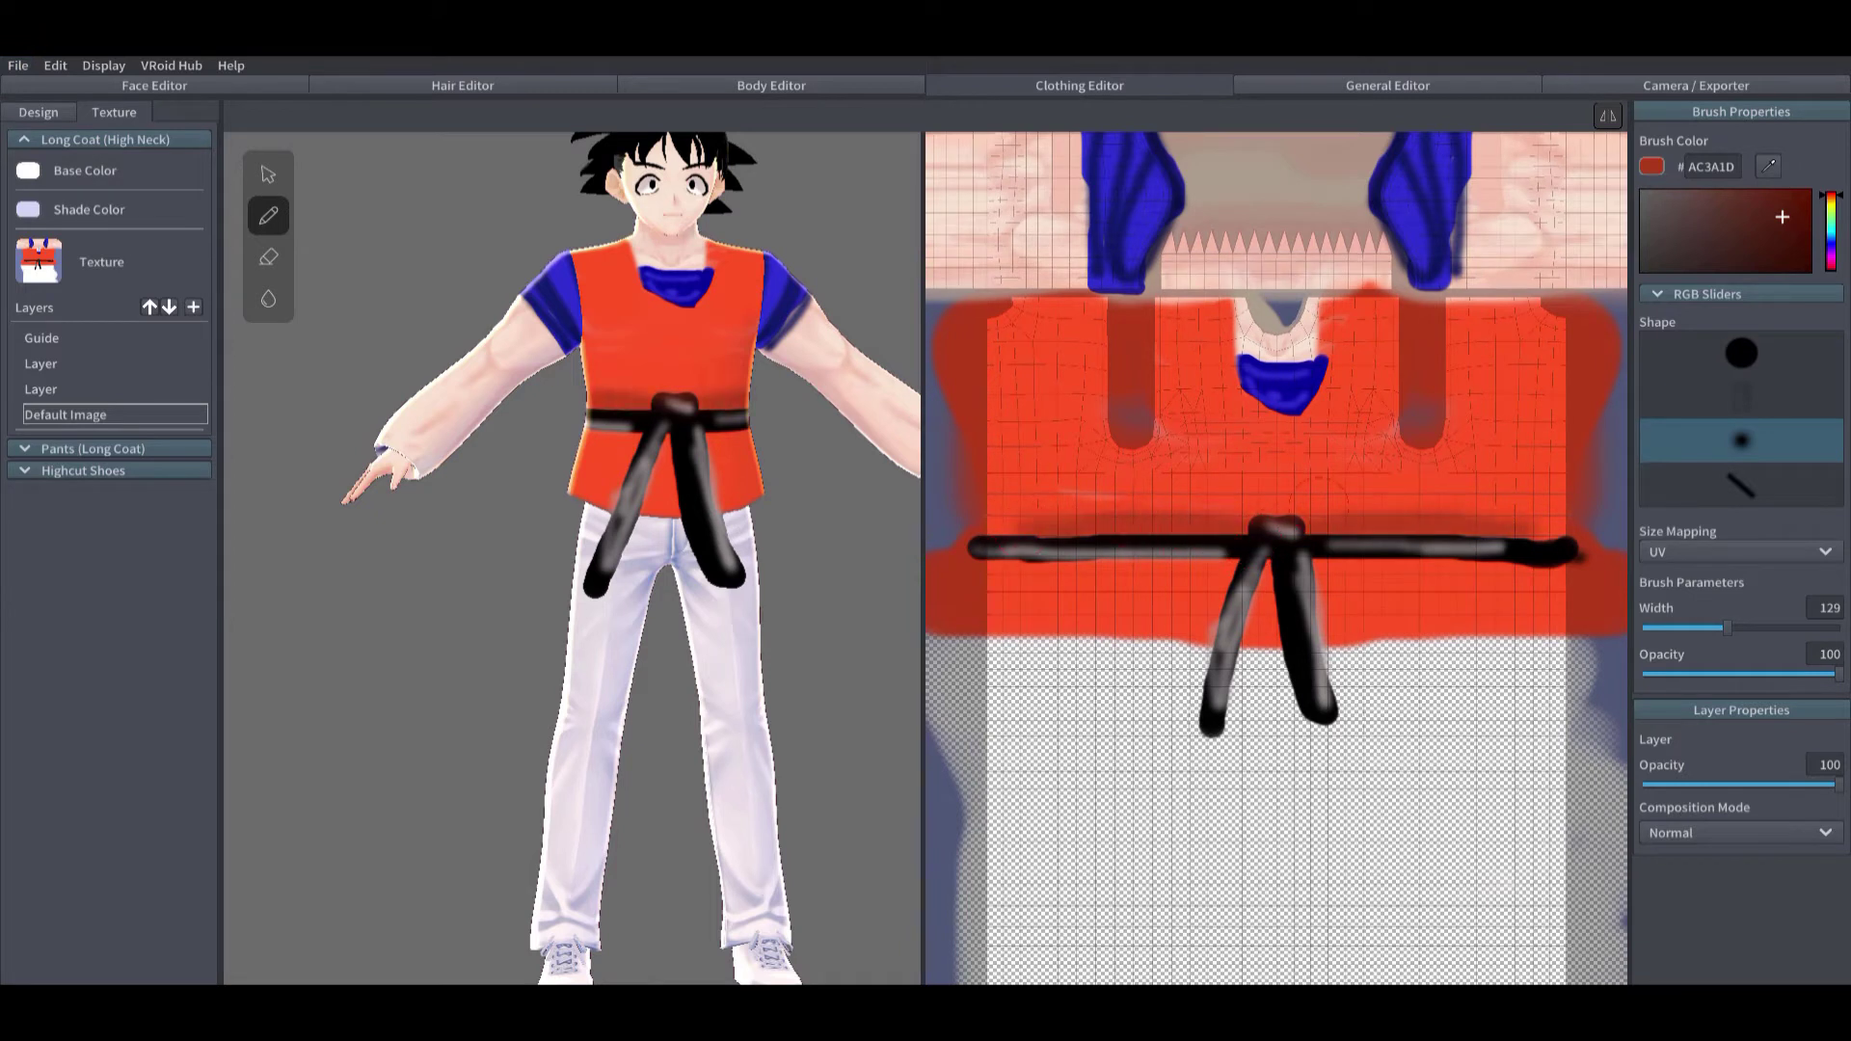
pyautogui.moveTo(1191, 405)
pyautogui.mouseDown()
pyautogui.moveTo(1226, 482)
pyautogui.moveTo(1198, 442)
pyautogui.moveTo(1326, 435)
pyautogui.mouseUp()
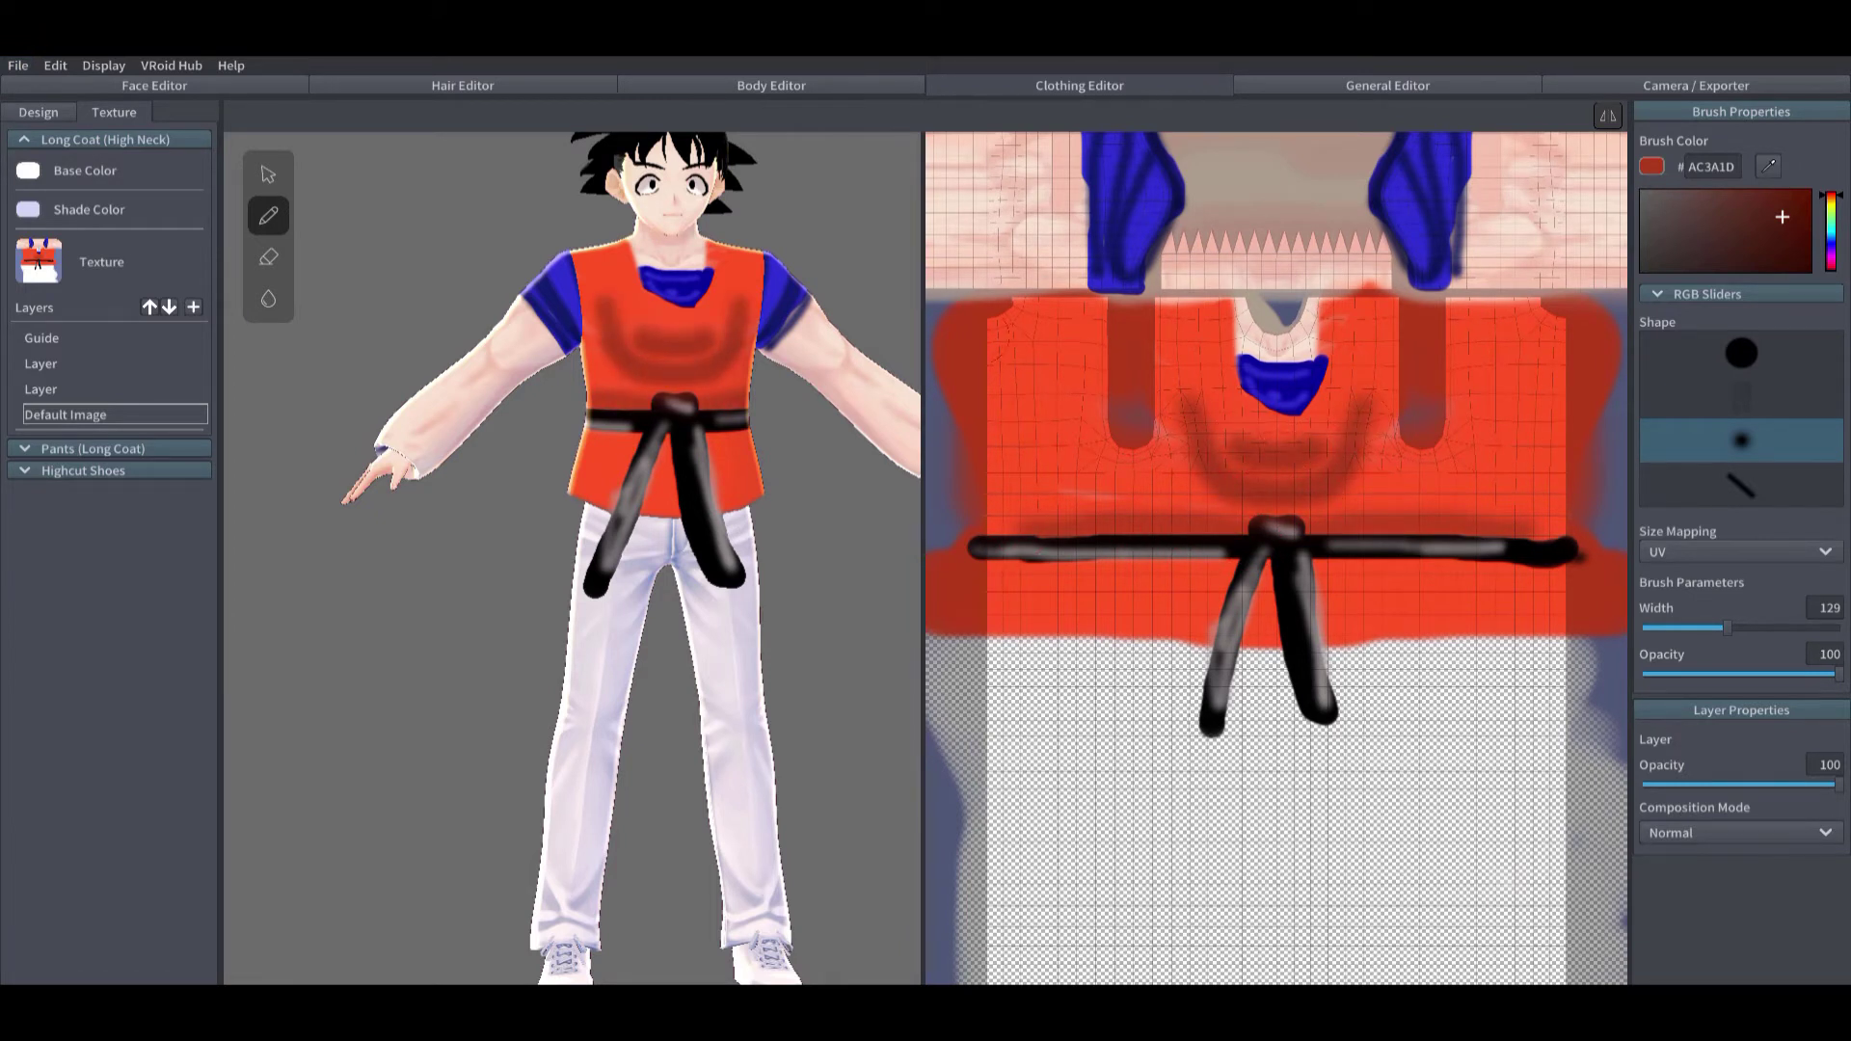
pyautogui.moveTo(987, 341)
pyautogui.mouseDown()
pyautogui.moveTo(1160, 489)
pyautogui.moveTo(1092, 351)
pyautogui.moveTo(1128, 449)
pyautogui.moveTo(1178, 324)
pyautogui.moveTo(1118, 434)
pyautogui.moveTo(1168, 390)
pyautogui.moveTo(1168, 361)
pyautogui.mouseUp()
pyautogui.moveTo(1012, 605)
pyautogui.mouseDown()
pyautogui.moveTo(1118, 600)
pyautogui.moveTo(1065, 610)
pyautogui.mouseUp()
# Step: Darken the orange top's edges along the neckline in AC3A1D with the soft round brush reduced to width 15
pyautogui.scroll(2, 1275, 554)
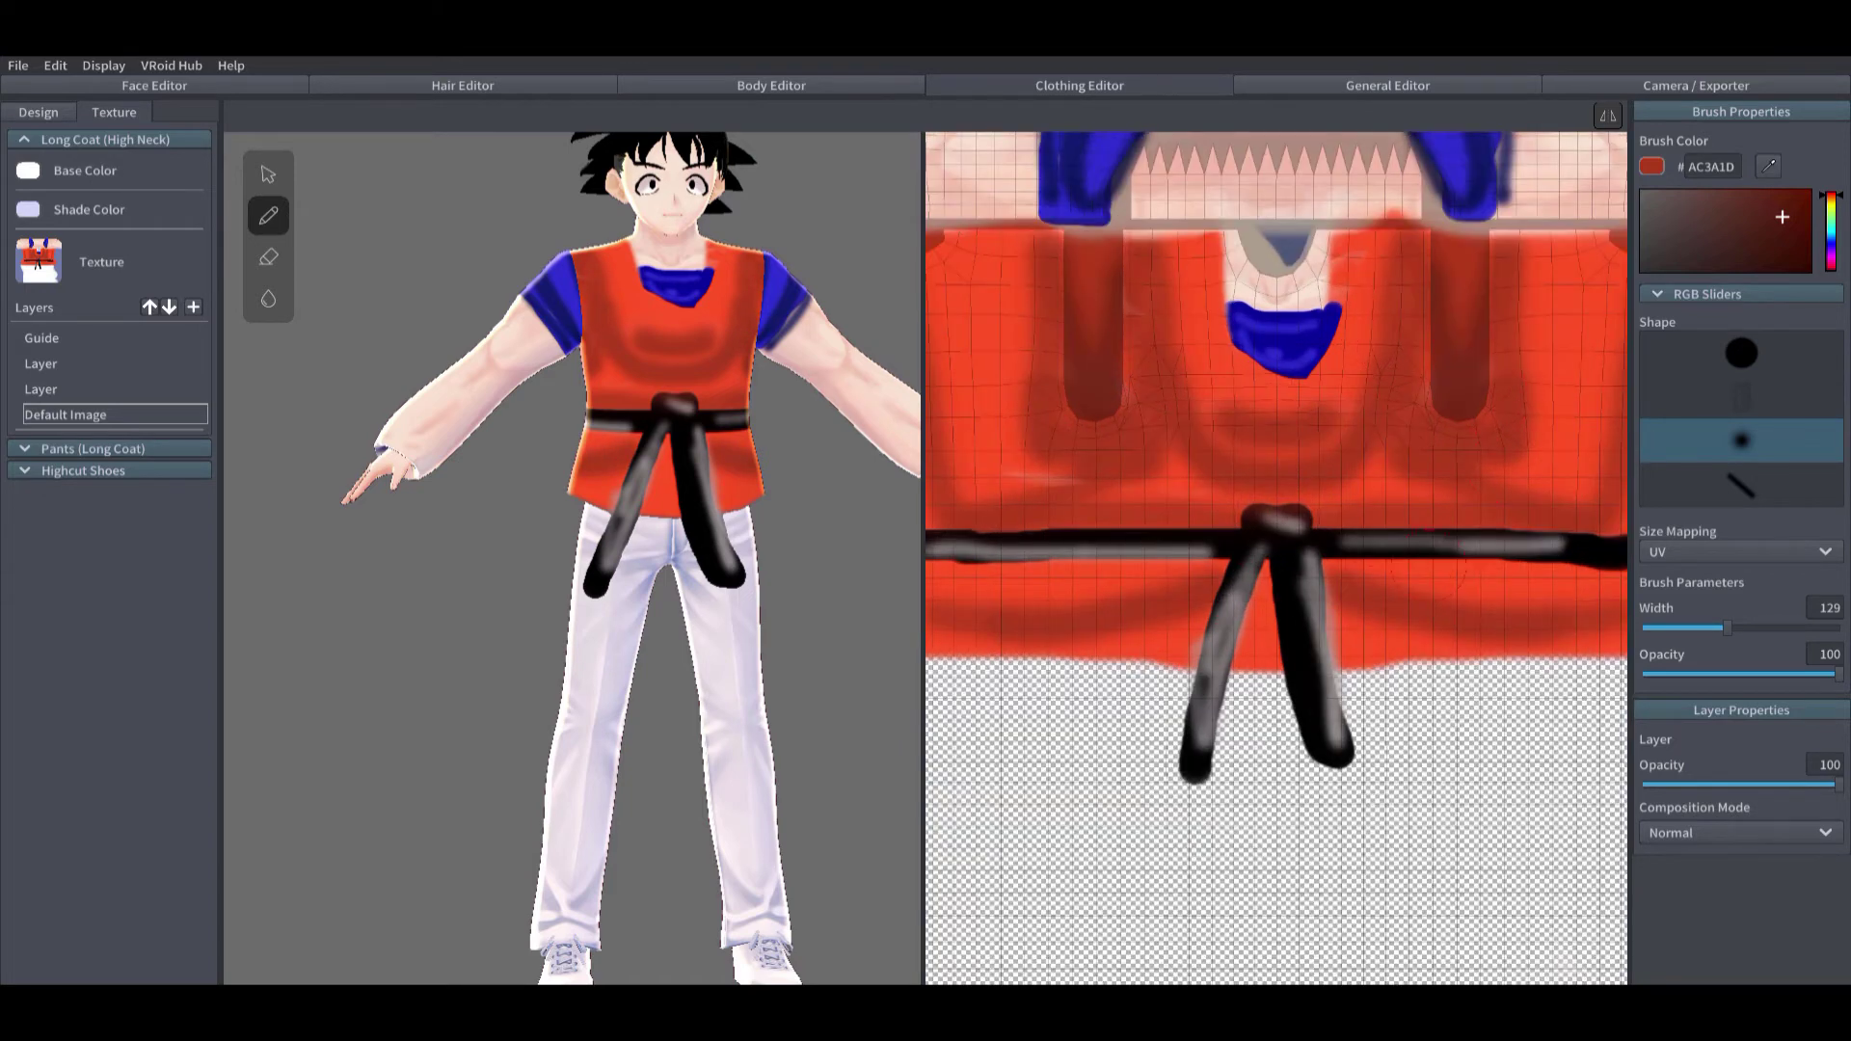
pyautogui.scroll(1, 1288, 559)
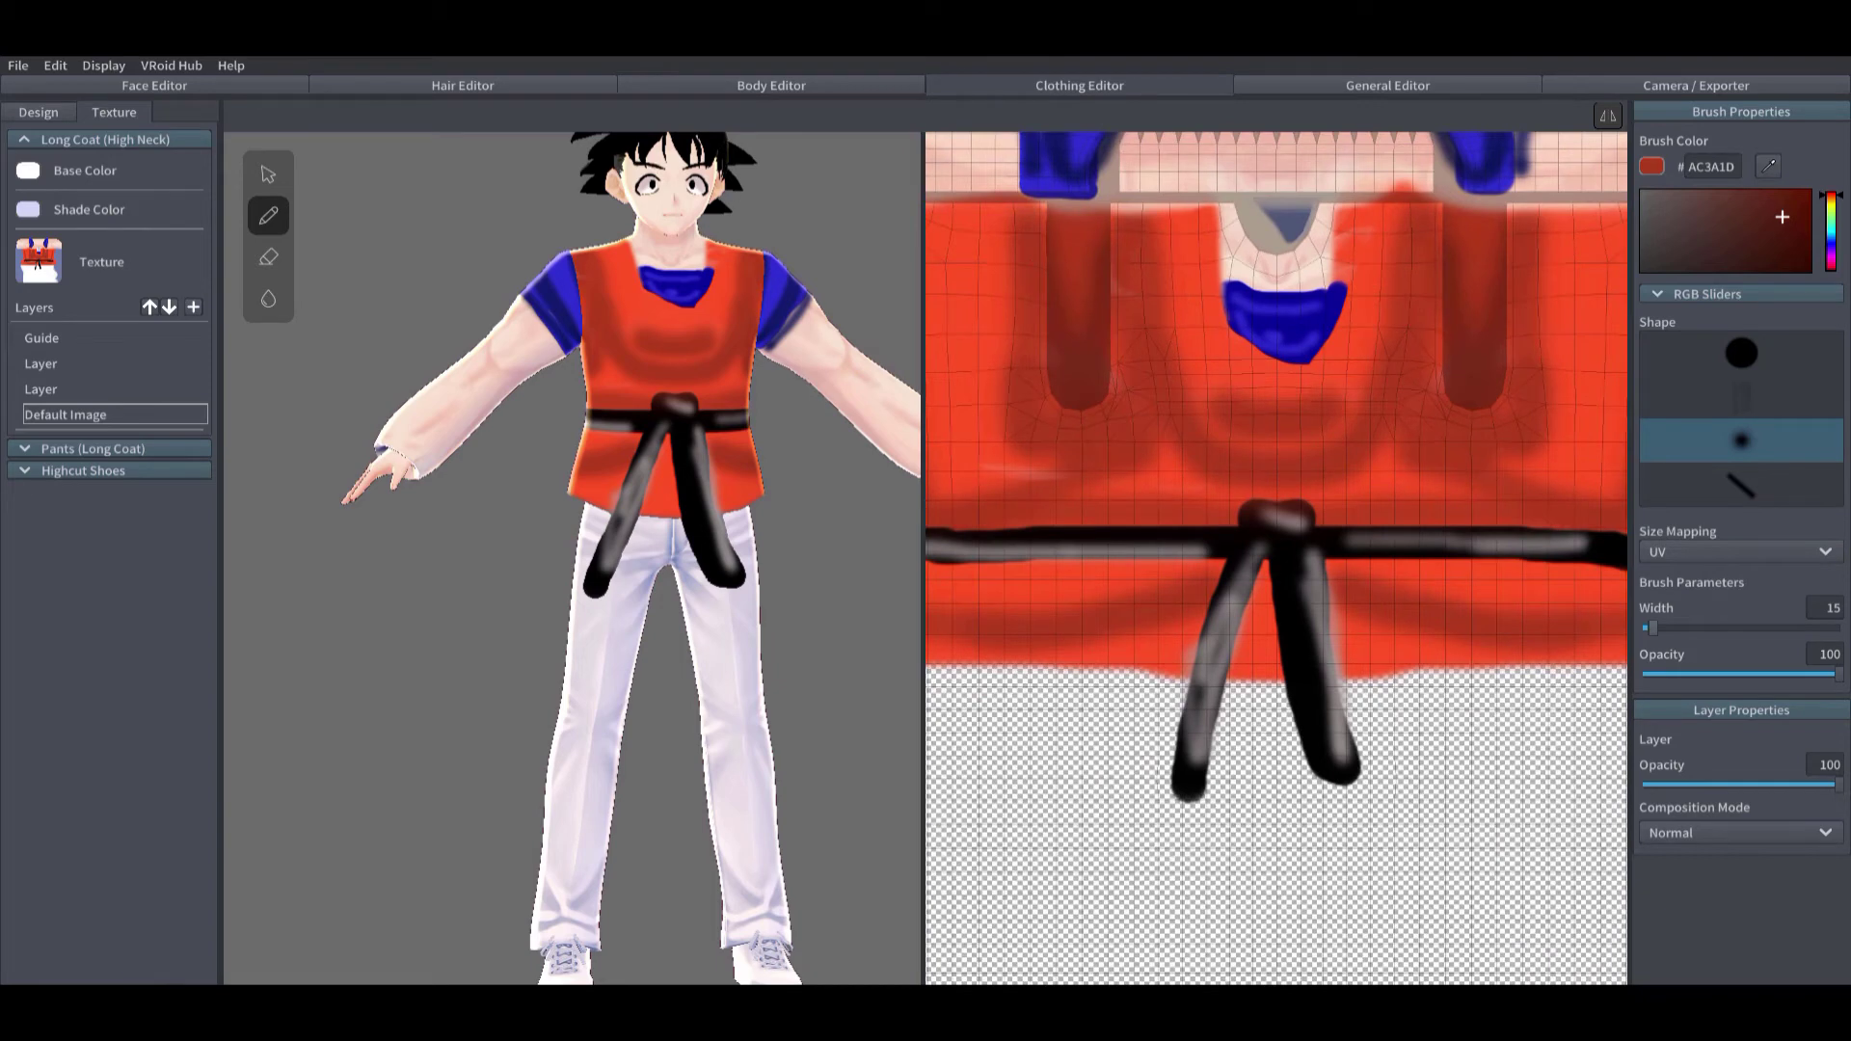
pyautogui.scroll(1, 1289, 559)
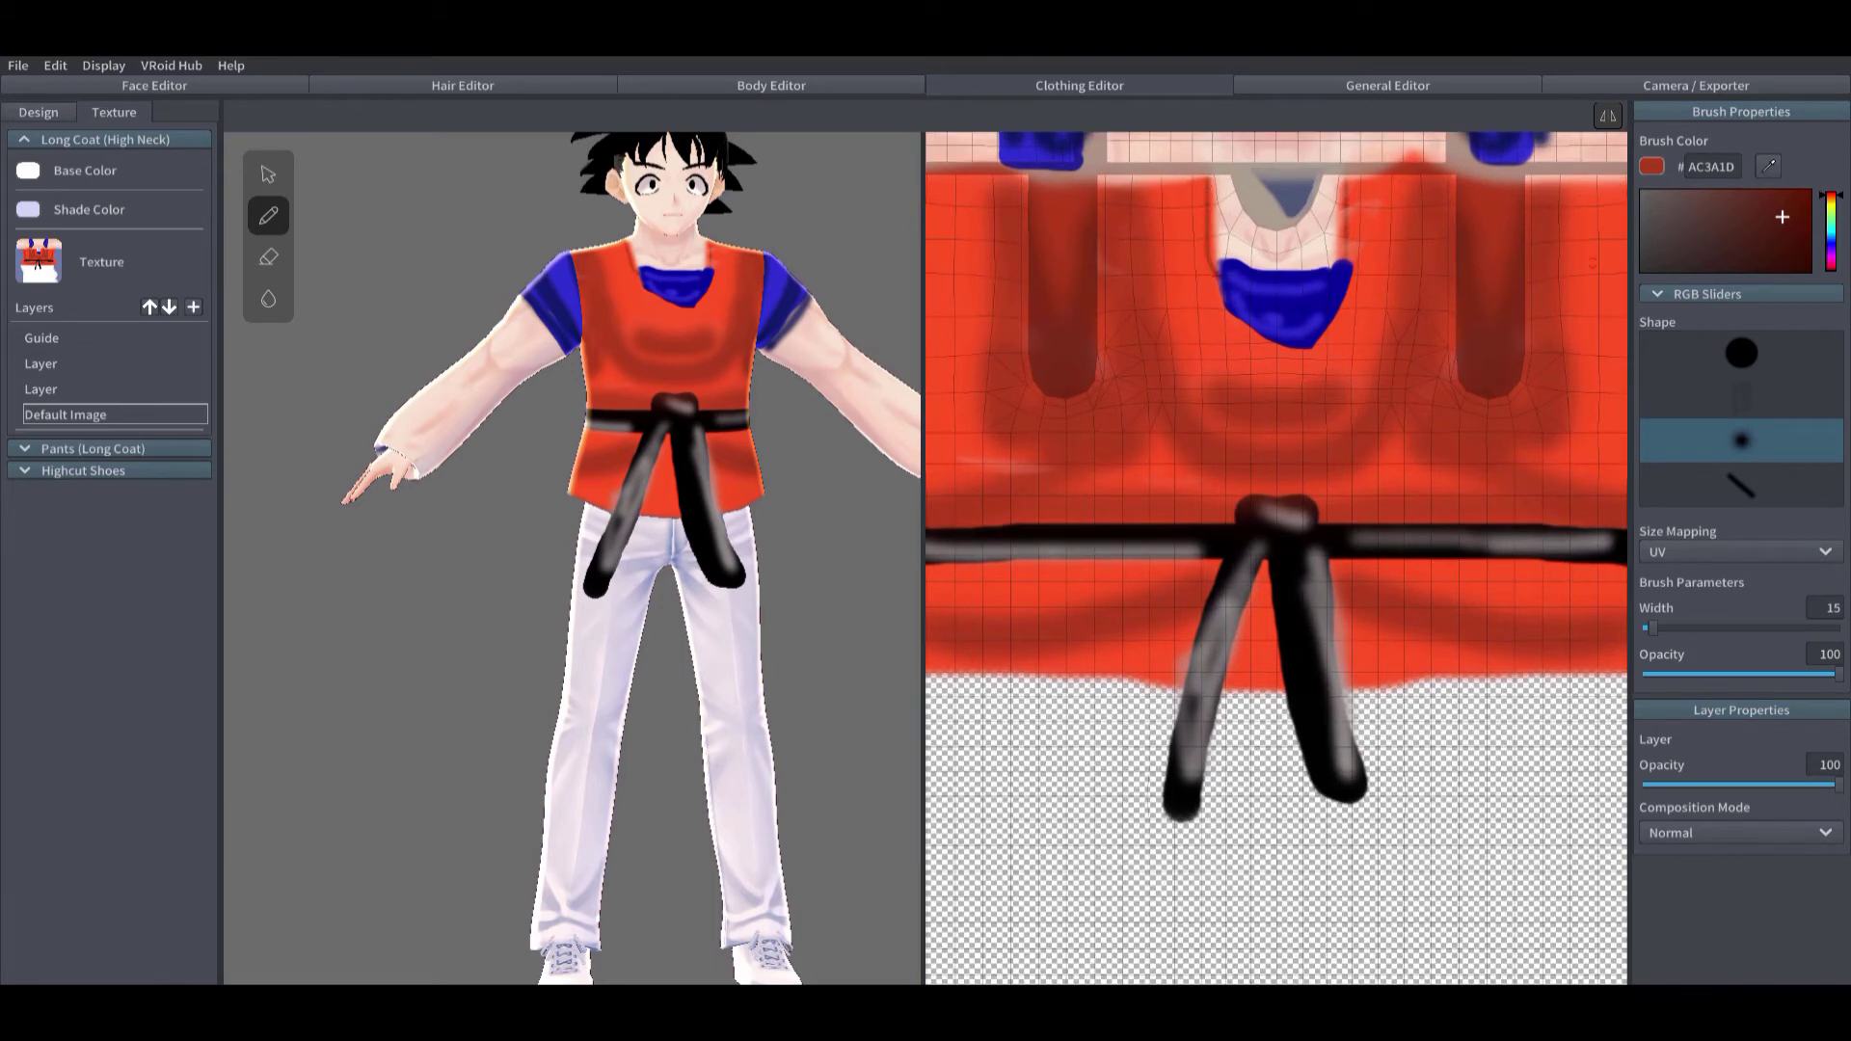
pyautogui.moveTo(1192, 196)
pyautogui.mouseDown()
pyautogui.moveTo(1221, 259)
pyautogui.moveTo(1196, 213)
pyautogui.mouseUp()
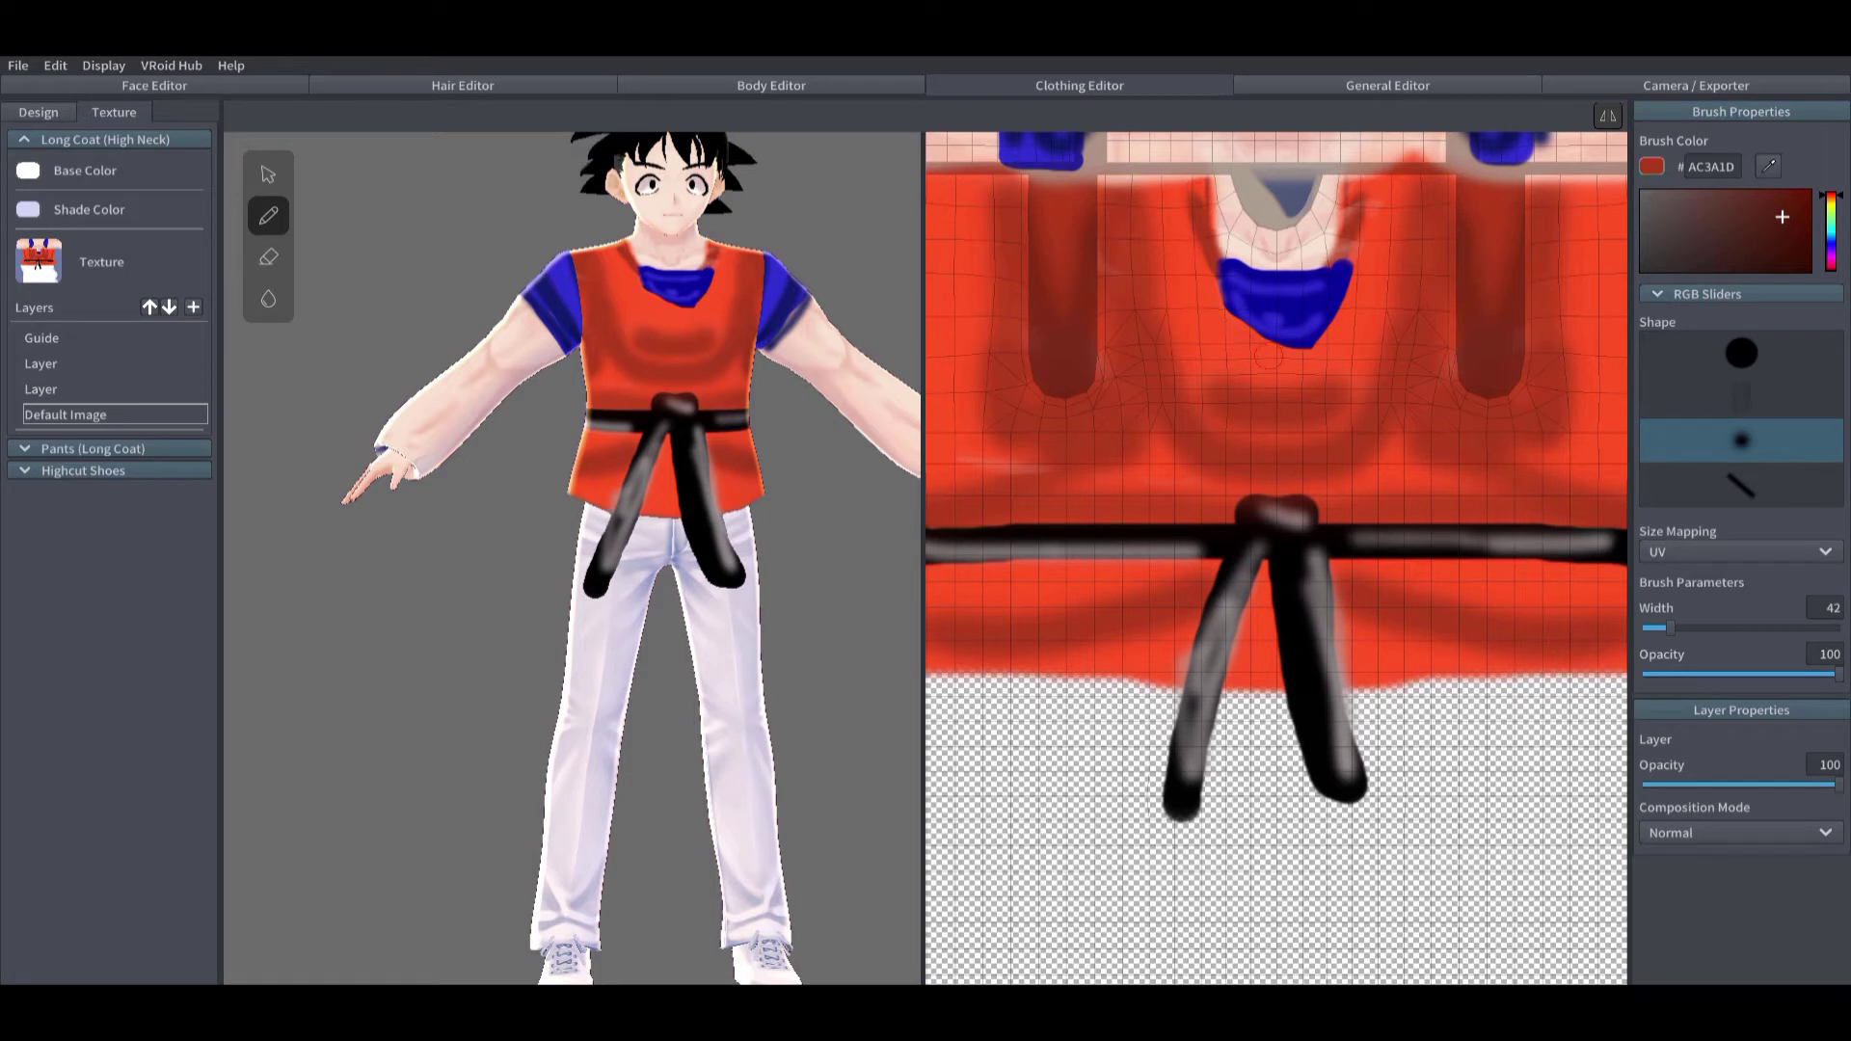
# Step: Shade the orange top around the neckline and below the blue undershirt patch in AC3A1D with the soft round brush at width 42
pyautogui.moveTo(1294, 358); pyautogui.dragTo(1223, 302)
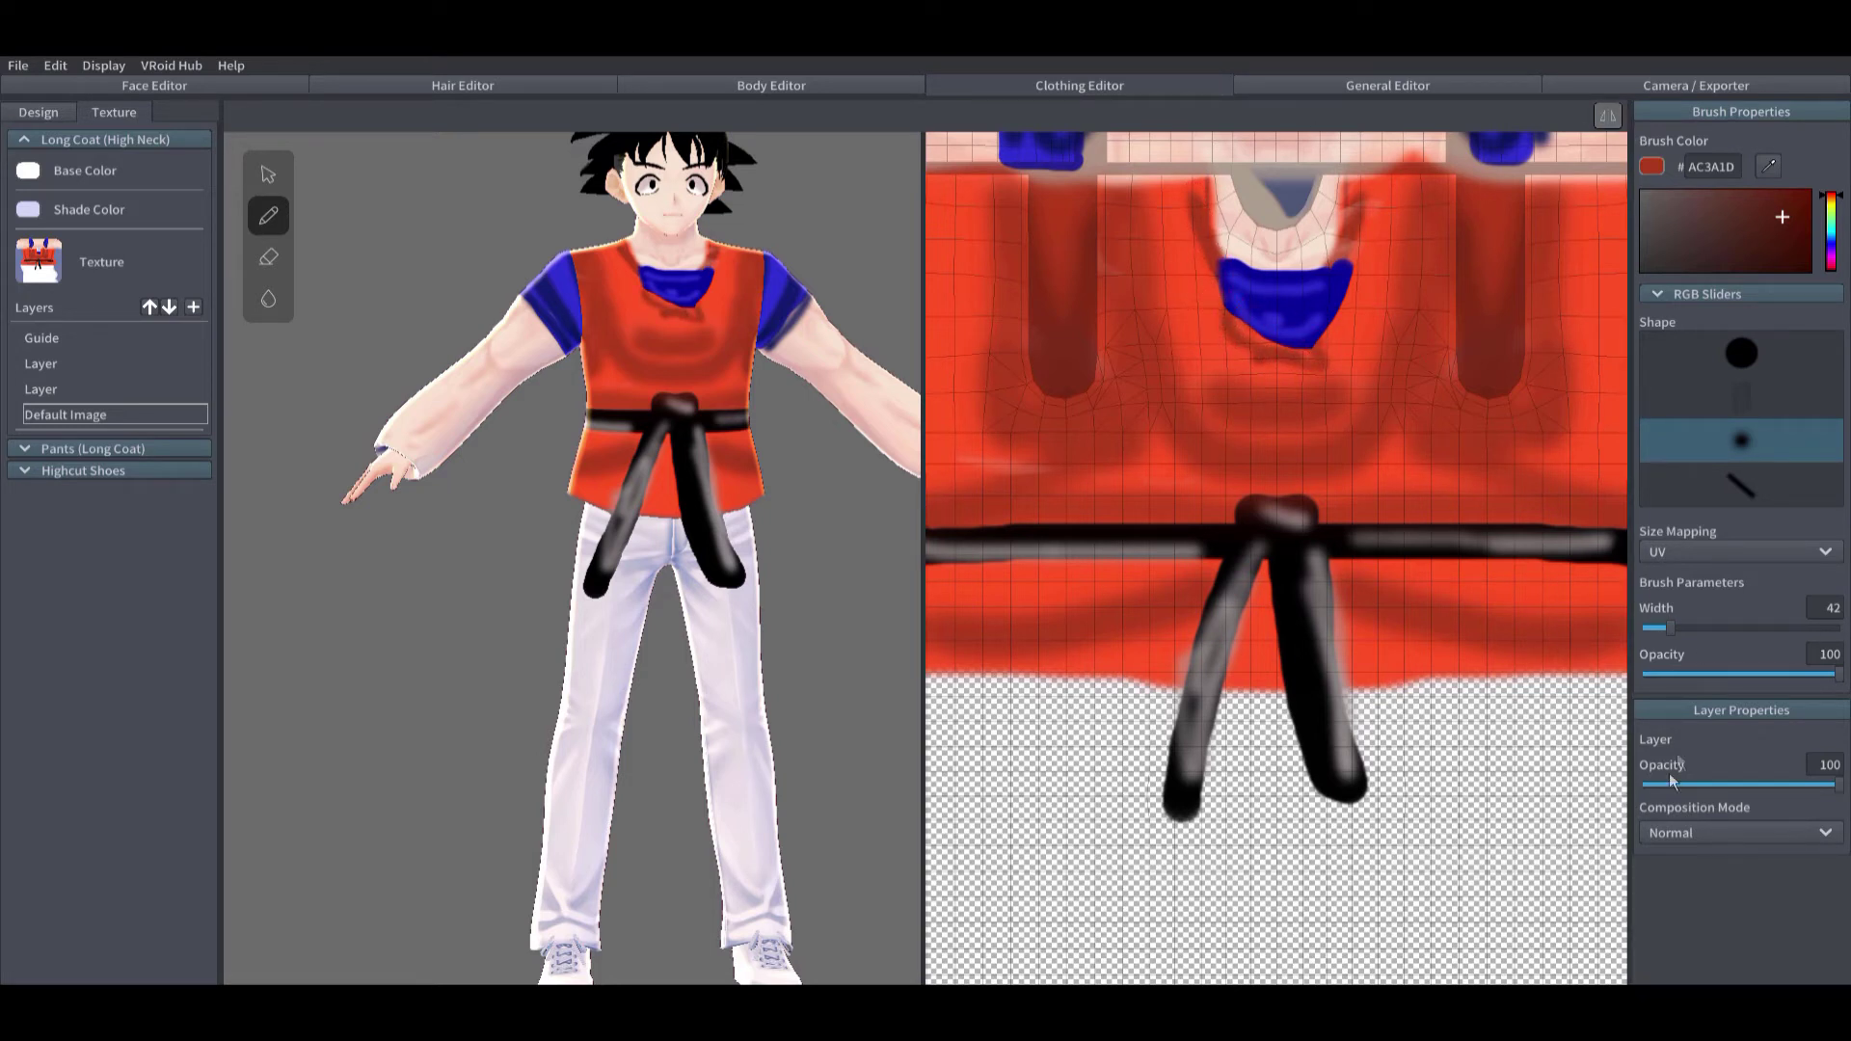
pyautogui.moveTo(1381, 208)
pyautogui.mouseDown()
pyautogui.moveTo(1331, 323)
pyautogui.moveTo(1230, 338)
pyautogui.moveTo(1197, 246)
pyautogui.moveTo(1194, 314)
pyautogui.mouseUp()
pyautogui.scroll(-3, 1287, 482)
pyautogui.moveTo(897, 516)
pyautogui.mouseDown(button='right')
pyautogui.moveTo(723, 525)
pyautogui.moveTo(824, 526)
pyautogui.moveTo(789, 471)
pyautogui.moveTo(363, 374)
pyautogui.mouseUp(button='right')
# Step: Highlight the back panels of the orange top with soft round strokes, starting in FFA891 and continuing in E4775B at width 231
pyautogui.rightClick(72, 415)
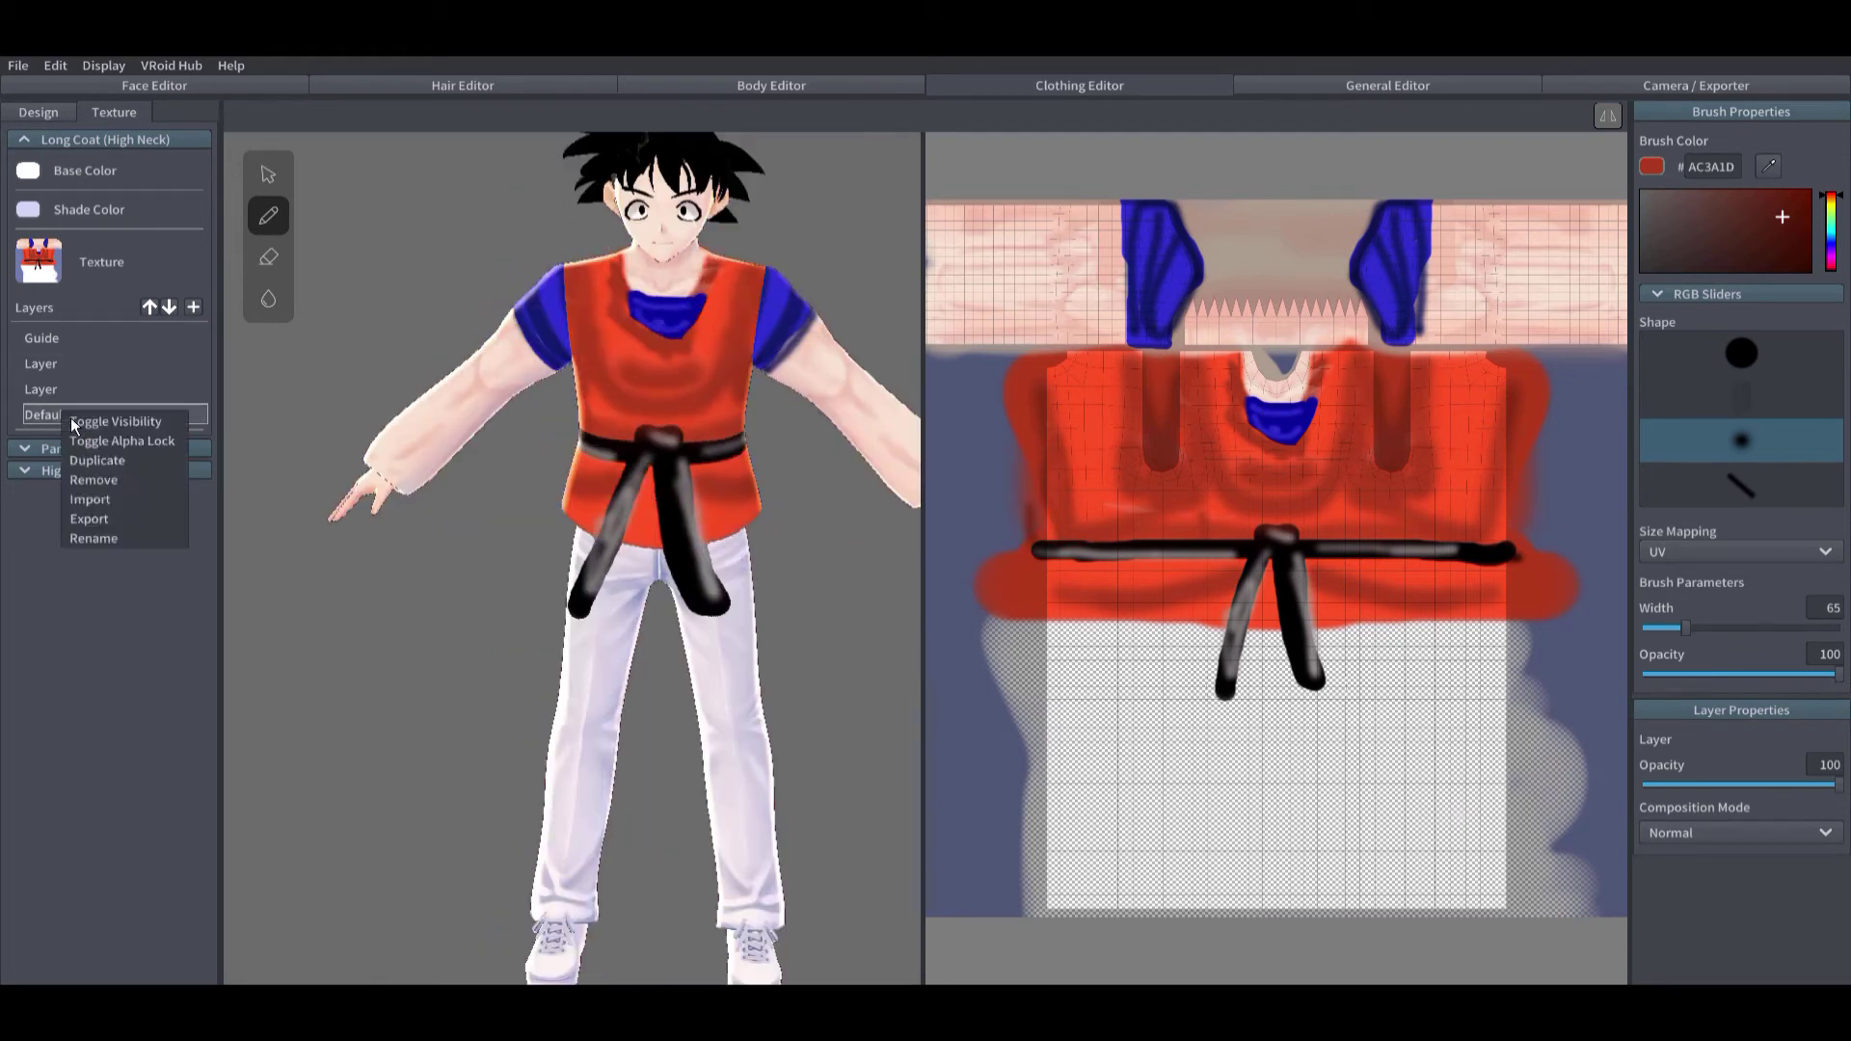
pyautogui.click(1713, 190)
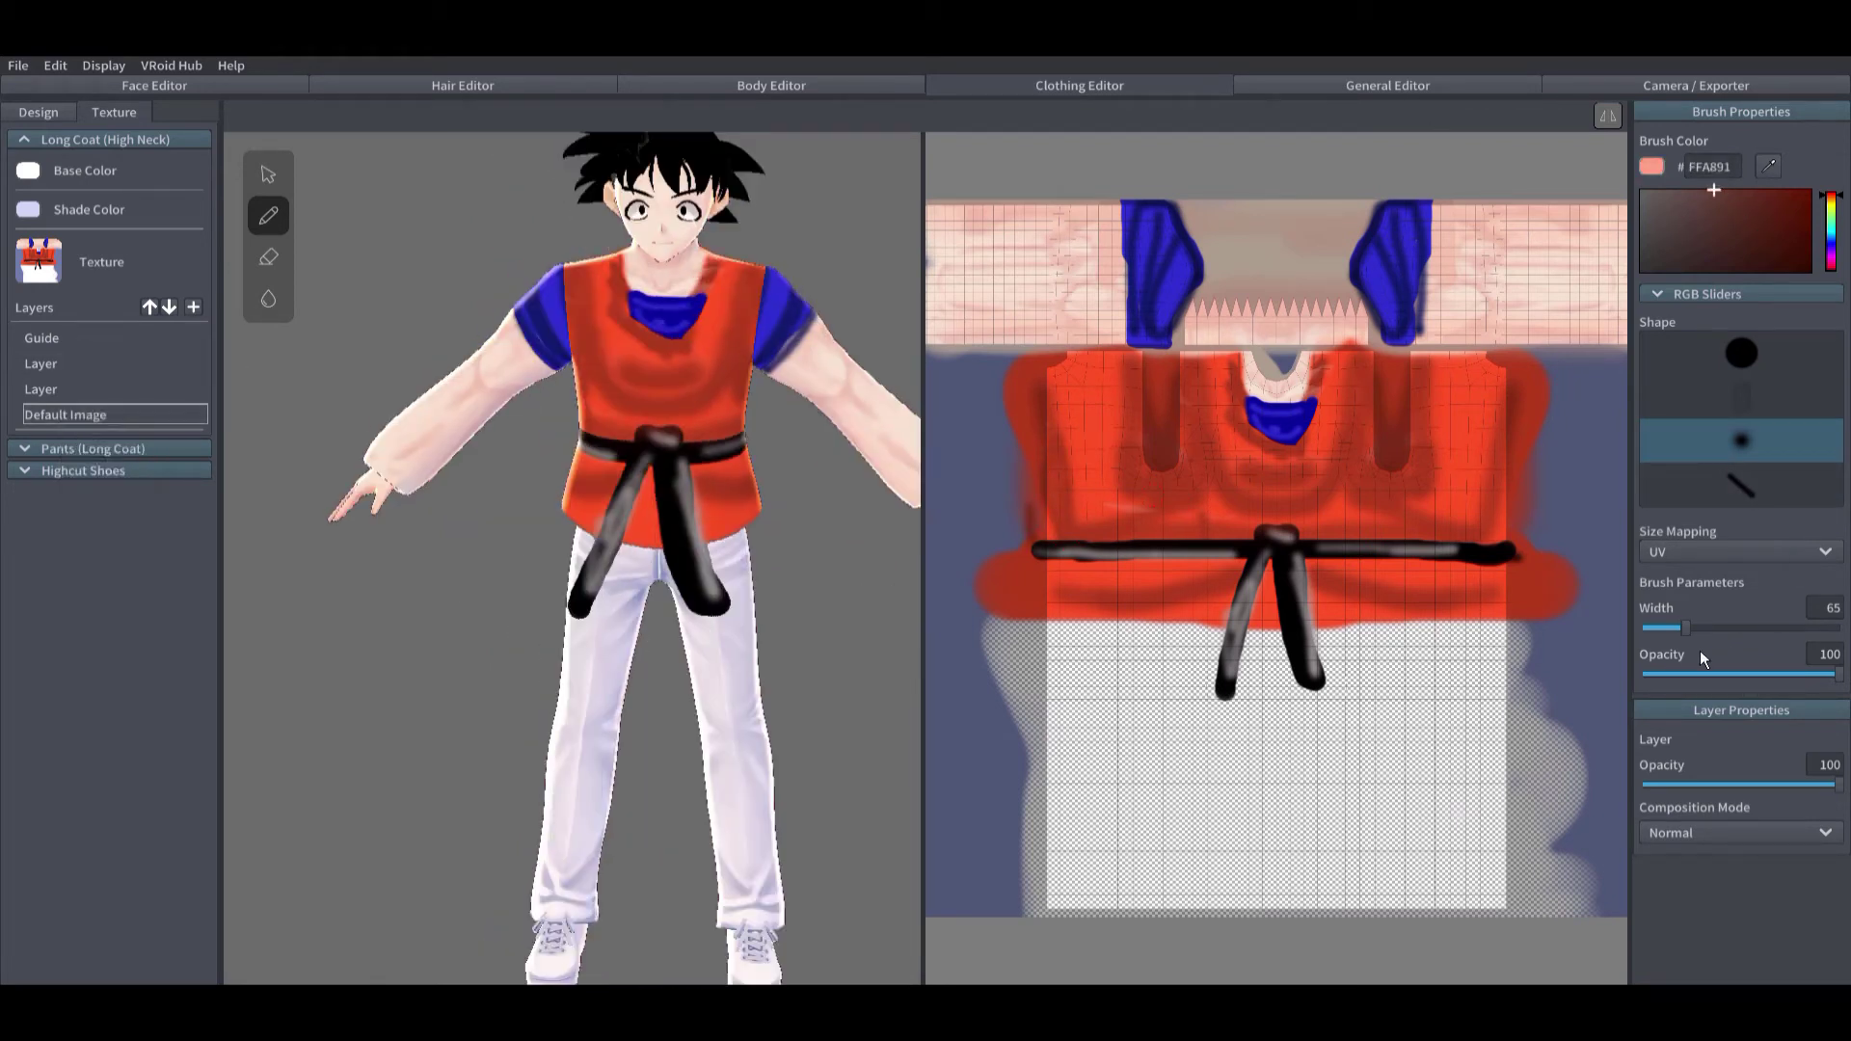
pyautogui.moveTo(1136, 378); pyautogui.dragTo(1124, 430)
pyautogui.click(1793, 627)
pyautogui.click(1737, 207)
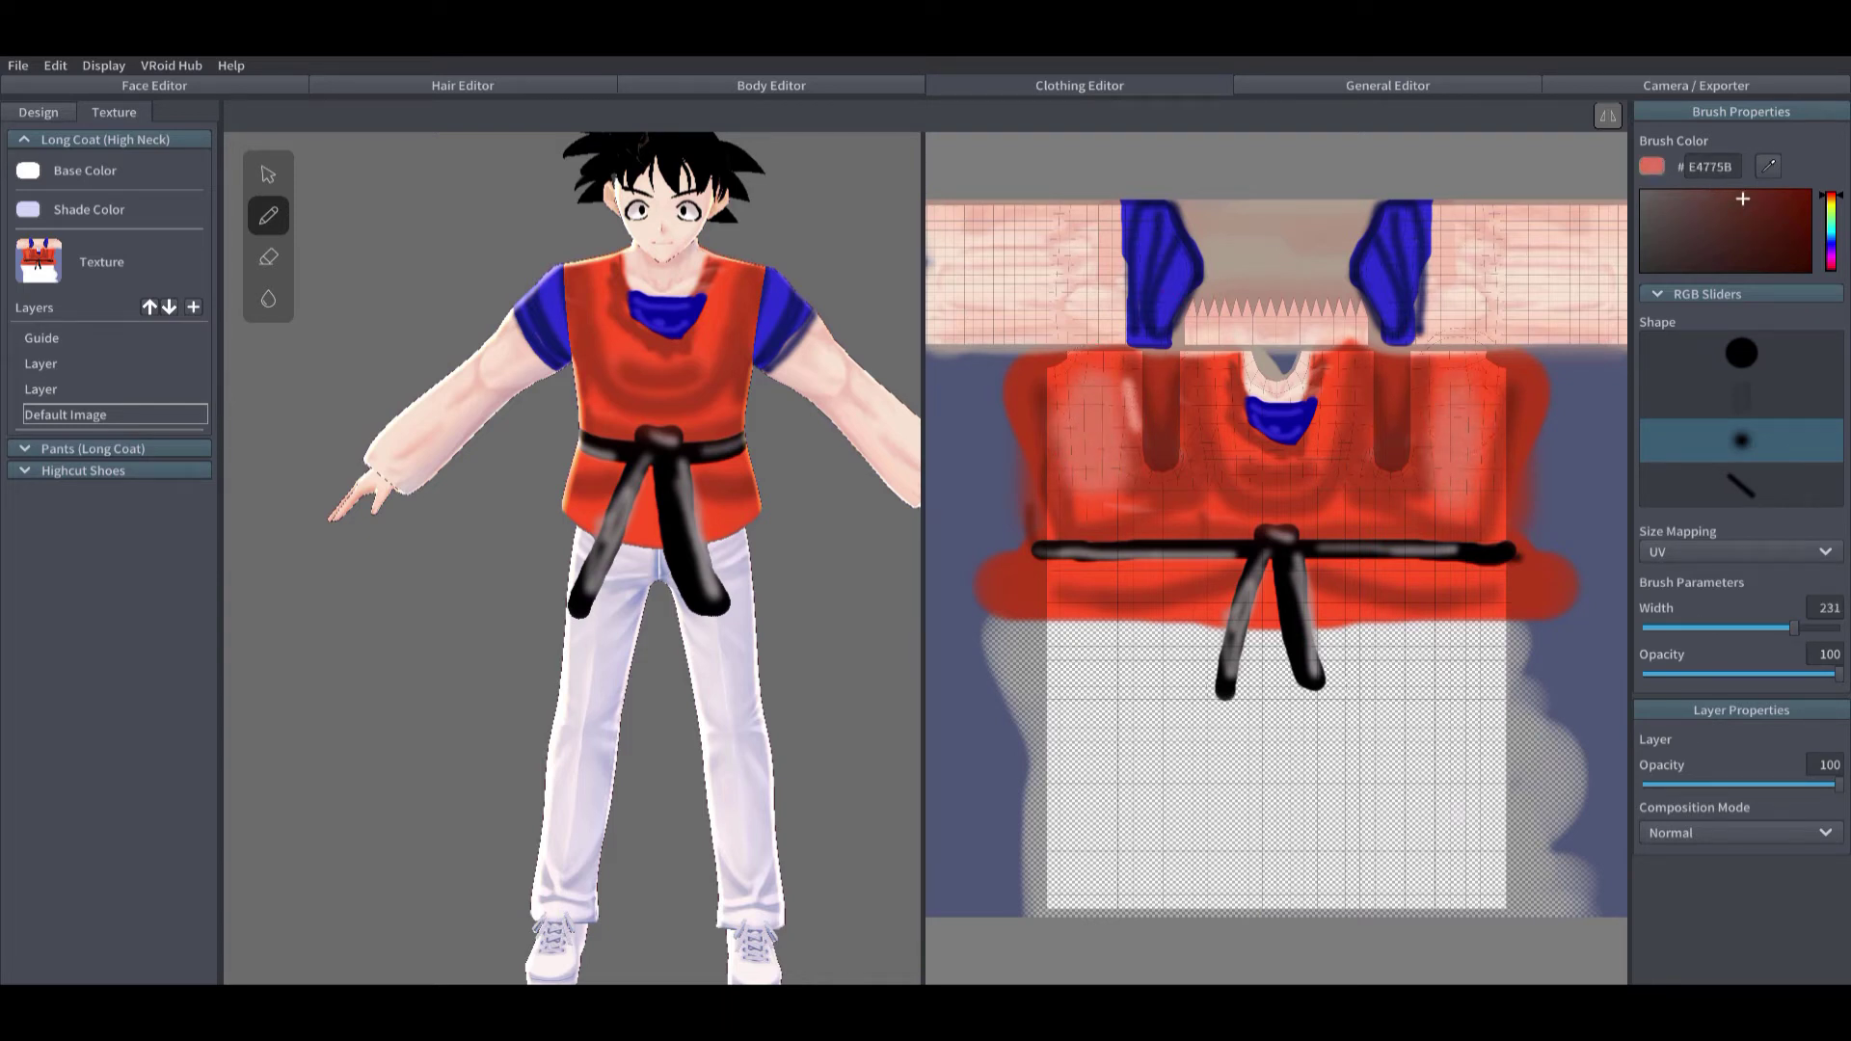
# Step: Highlight the front of the orange top beside the neckline, across the chest and above the belt in E4775B with brush width 108
pyautogui.click(1714, 627)
pyautogui.scroll(2, 1108, 524)
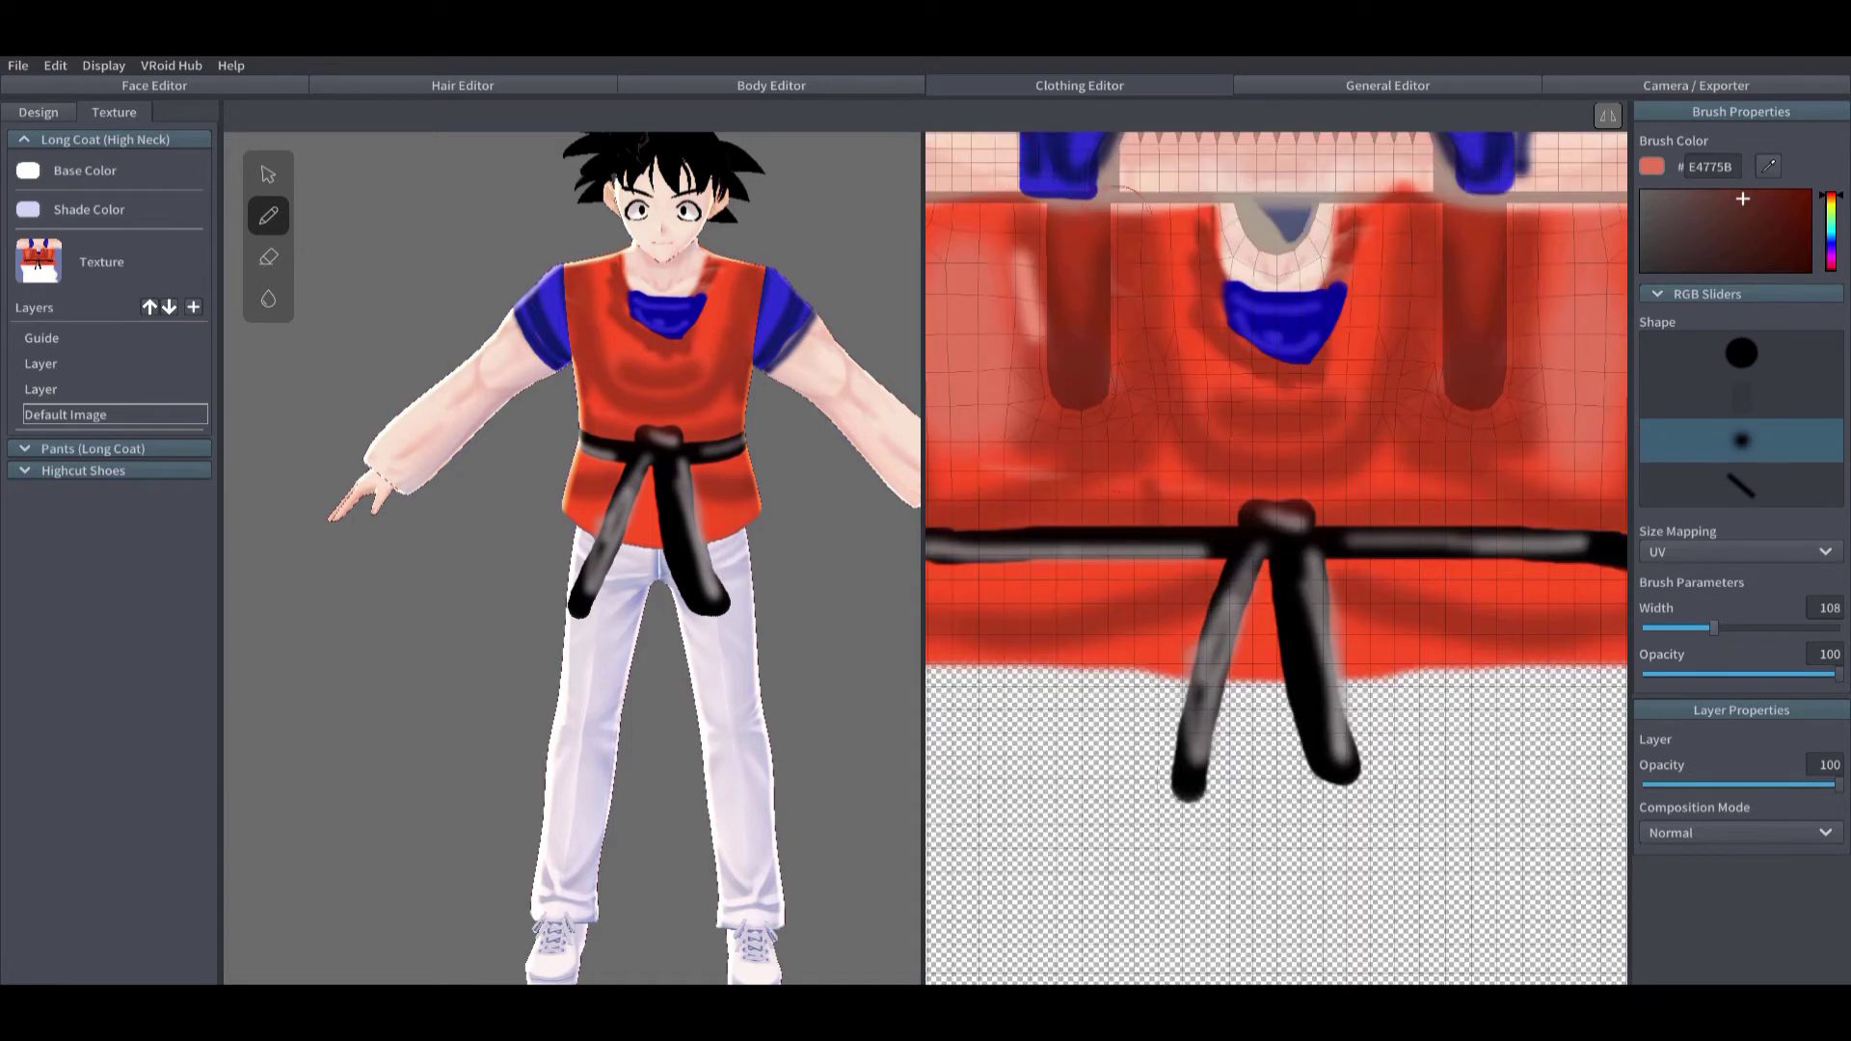
pyautogui.moveTo(1147, 235)
pyautogui.mouseDown()
pyautogui.moveTo(1221, 381)
pyautogui.moveTo(1195, 299)
pyautogui.moveTo(1229, 409)
pyautogui.mouseUp()
pyautogui.moveTo(1432, 251); pyautogui.dragTo(1425, 320)
pyautogui.moveTo(1359, 235); pyautogui.dragTo(1338, 383)
pyautogui.moveTo(1263, 448); pyautogui.dragTo(1302, 453)
pyautogui.moveTo(1446, 467); pyautogui.dragTo(1162, 467)
pyautogui.scroll(-5, 1181, 482)
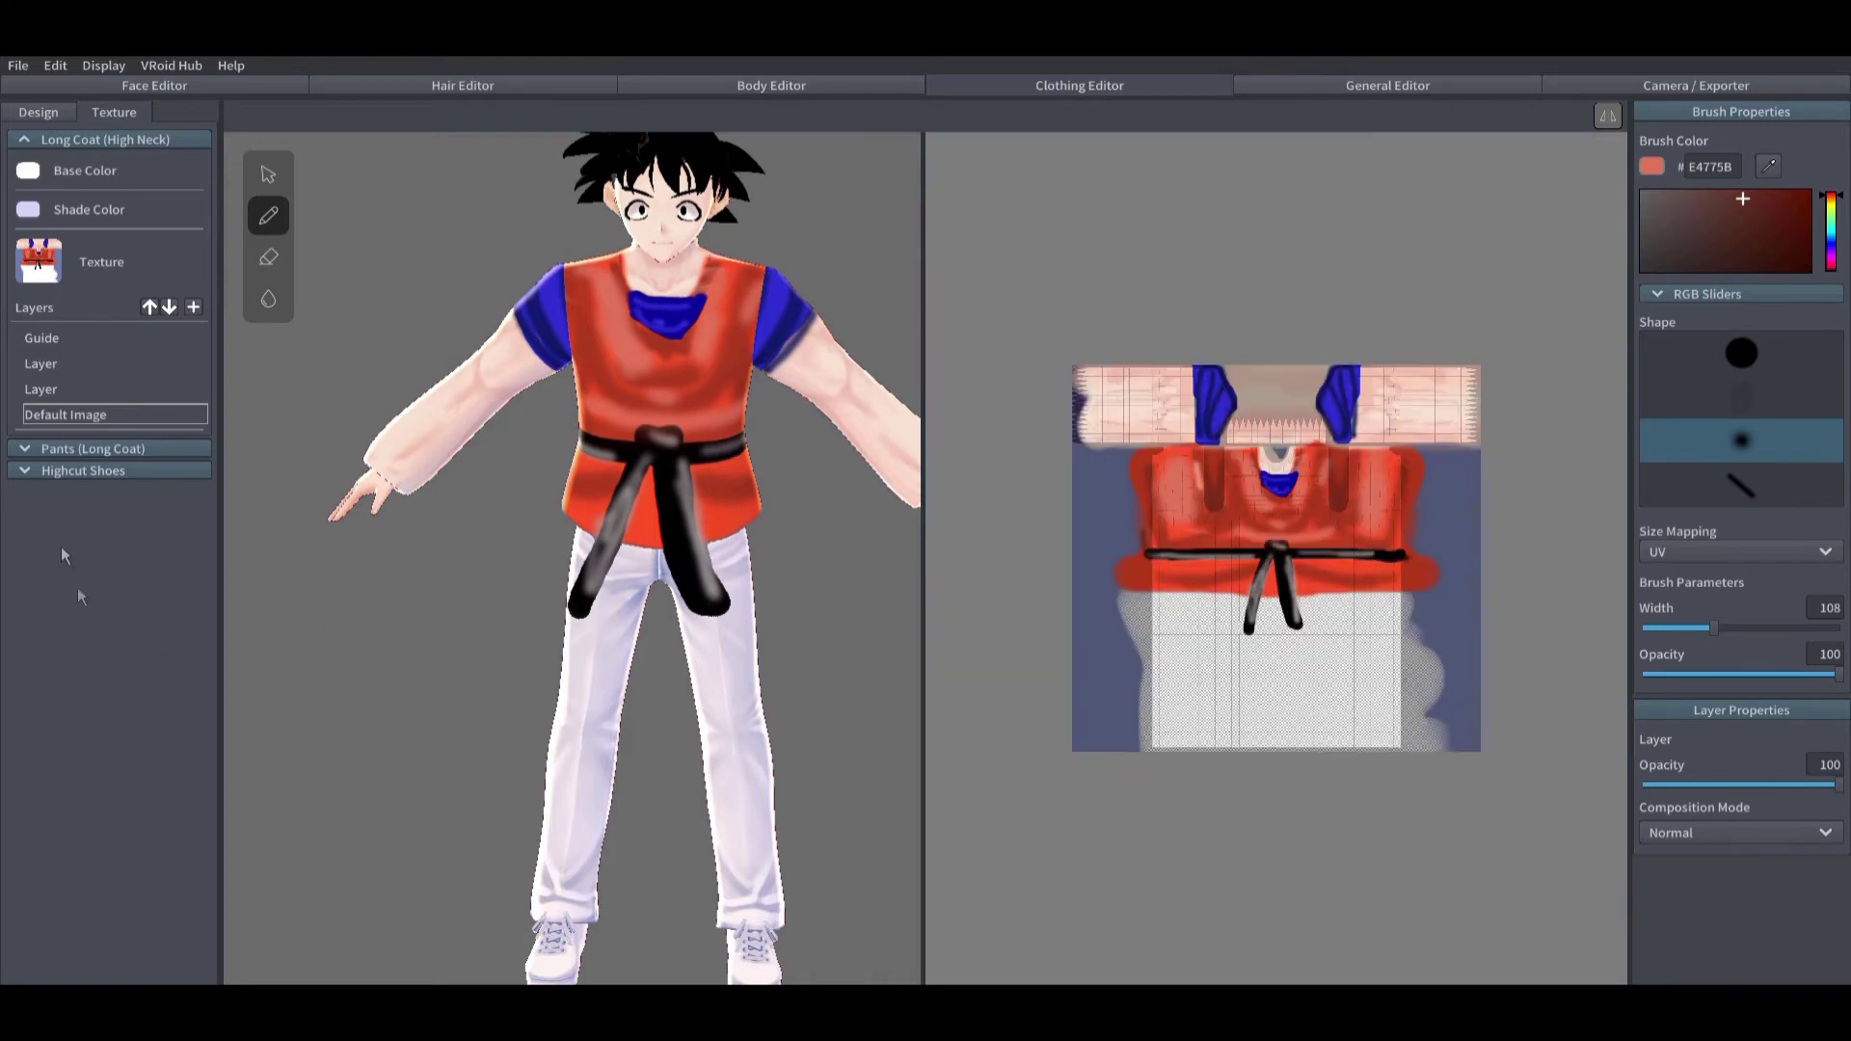
pyautogui.rightClick(48, 418)
pyautogui.click(114, 535)
# Step: Paint a large yellow F4FF0B disc on the upper back, using the hard round brush at width 300 on the upper paint layer
pyautogui.scroll(5, 1119, 881)
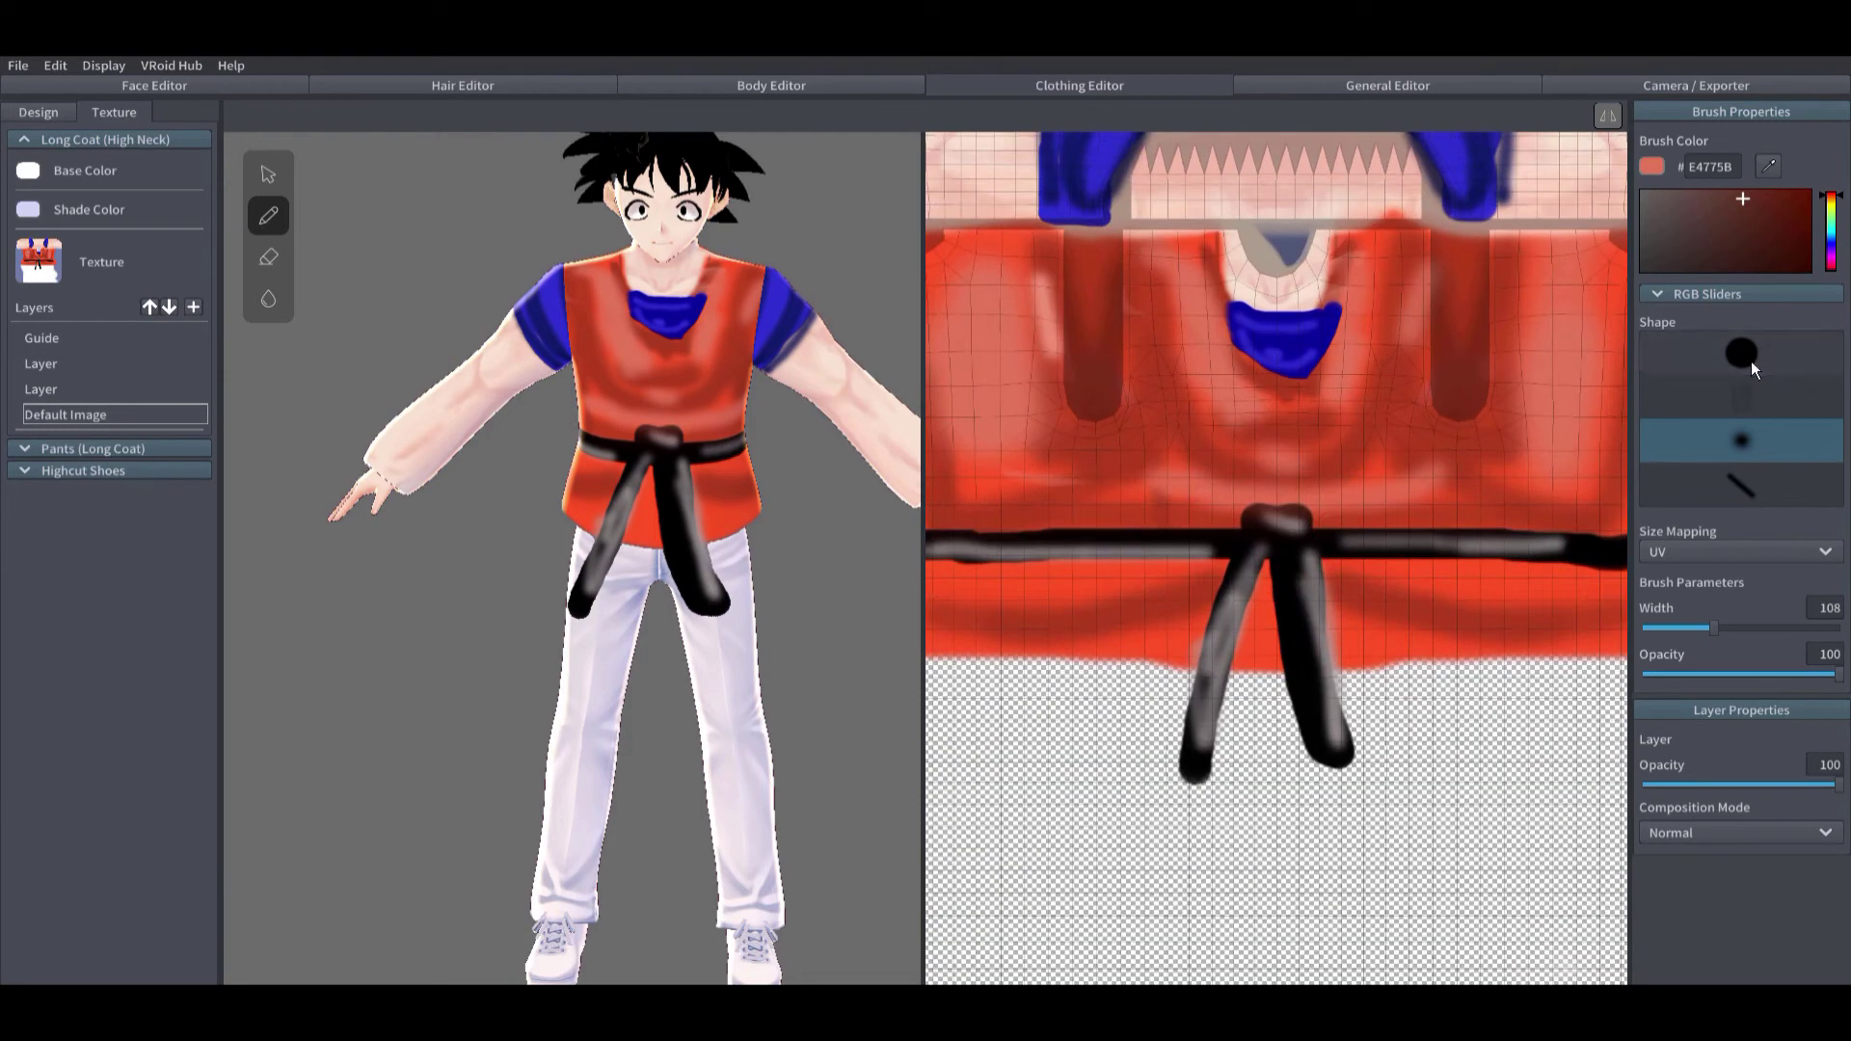
pyautogui.click(1750, 363)
pyautogui.click(83, 371)
pyautogui.click(1723, 231)
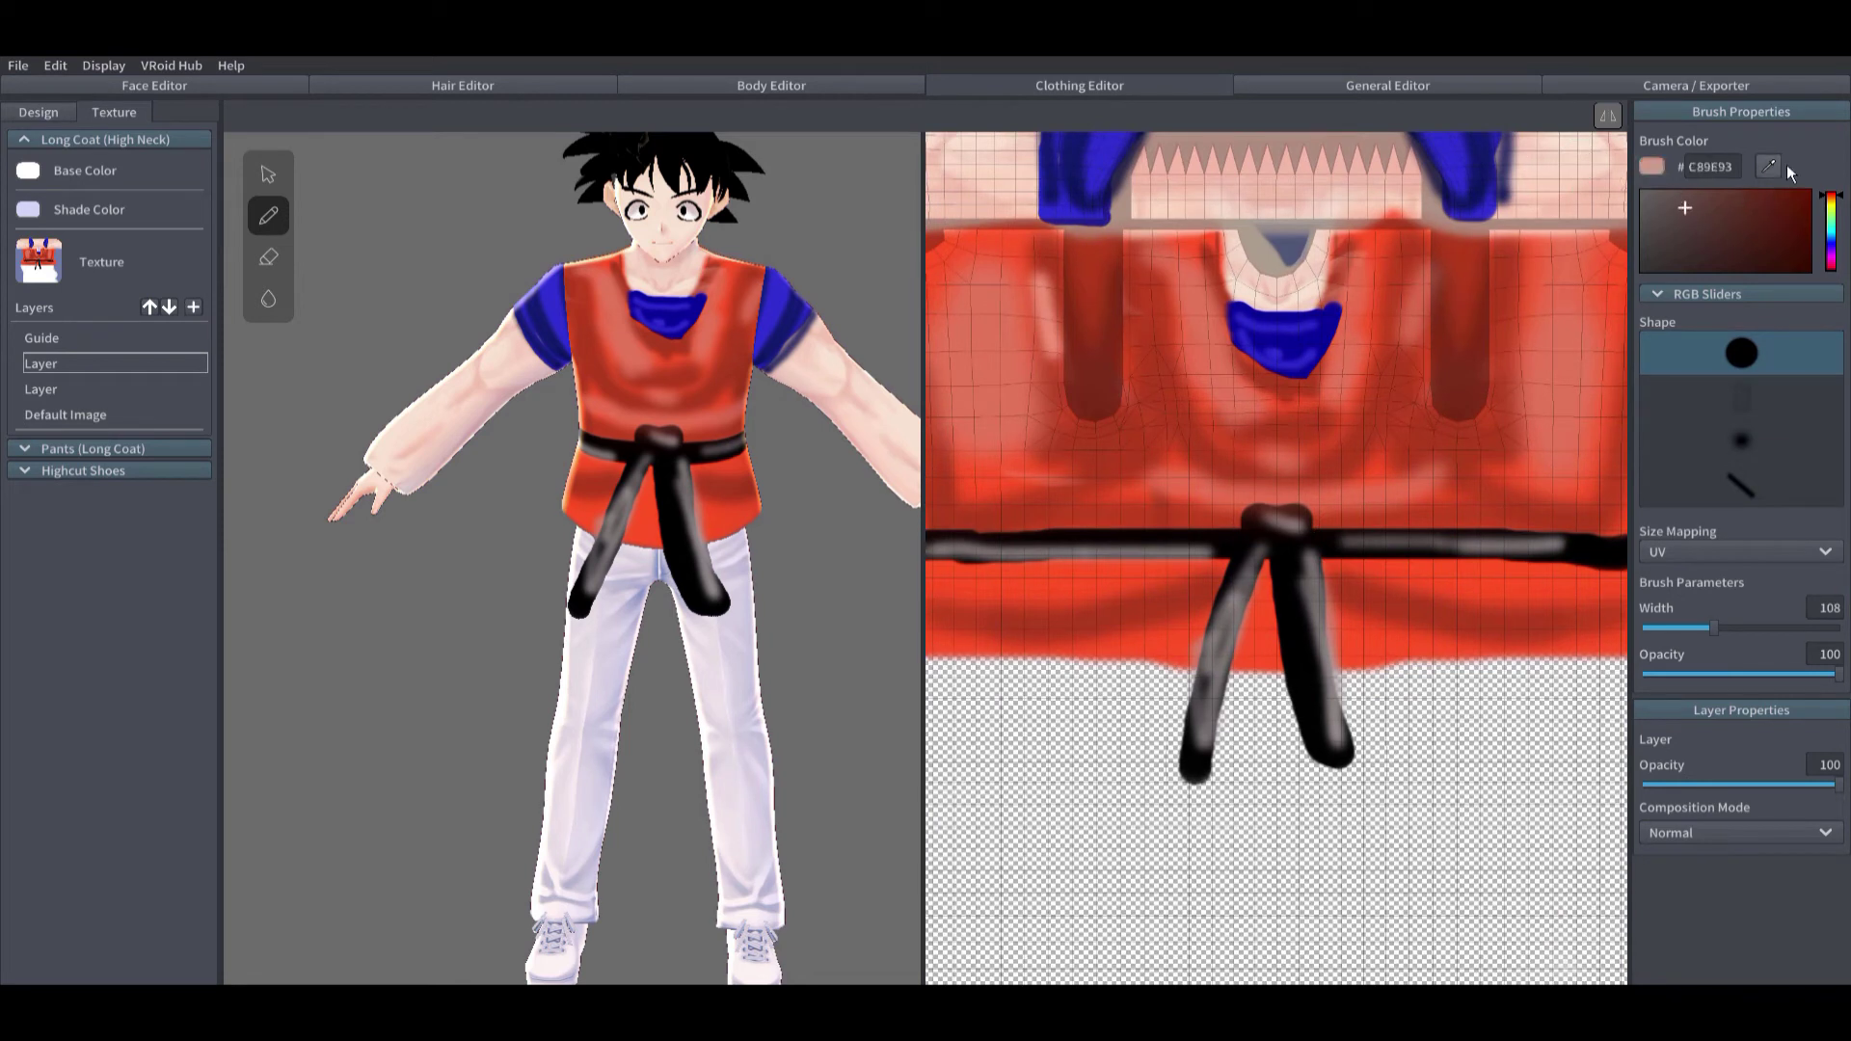
pyautogui.click(1830, 205)
pyautogui.click(1803, 190)
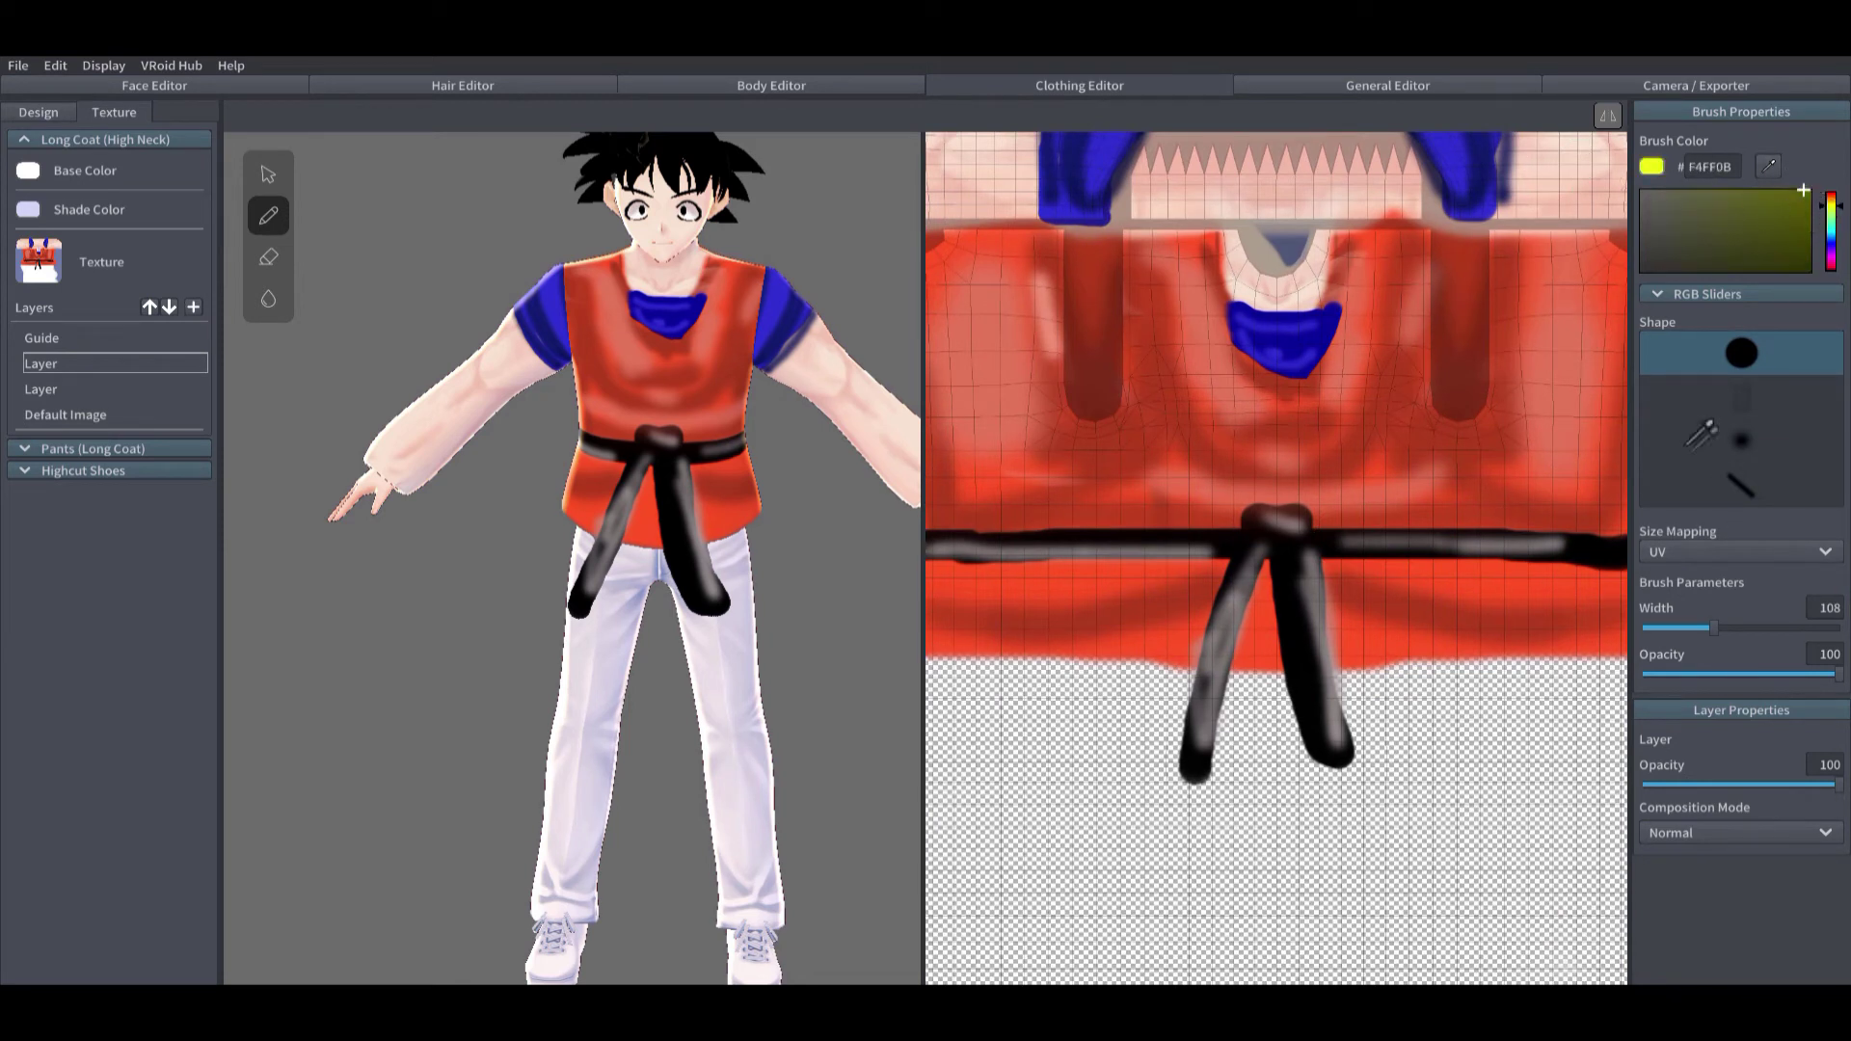
pyautogui.moveTo(1713, 628); pyautogui.dragTo(1836, 628)
pyautogui.scroll(-2, 968, 347)
pyautogui.click(1003, 419)
pyautogui.moveTo(819, 386); pyautogui.dragTo(309, 327, button='right')
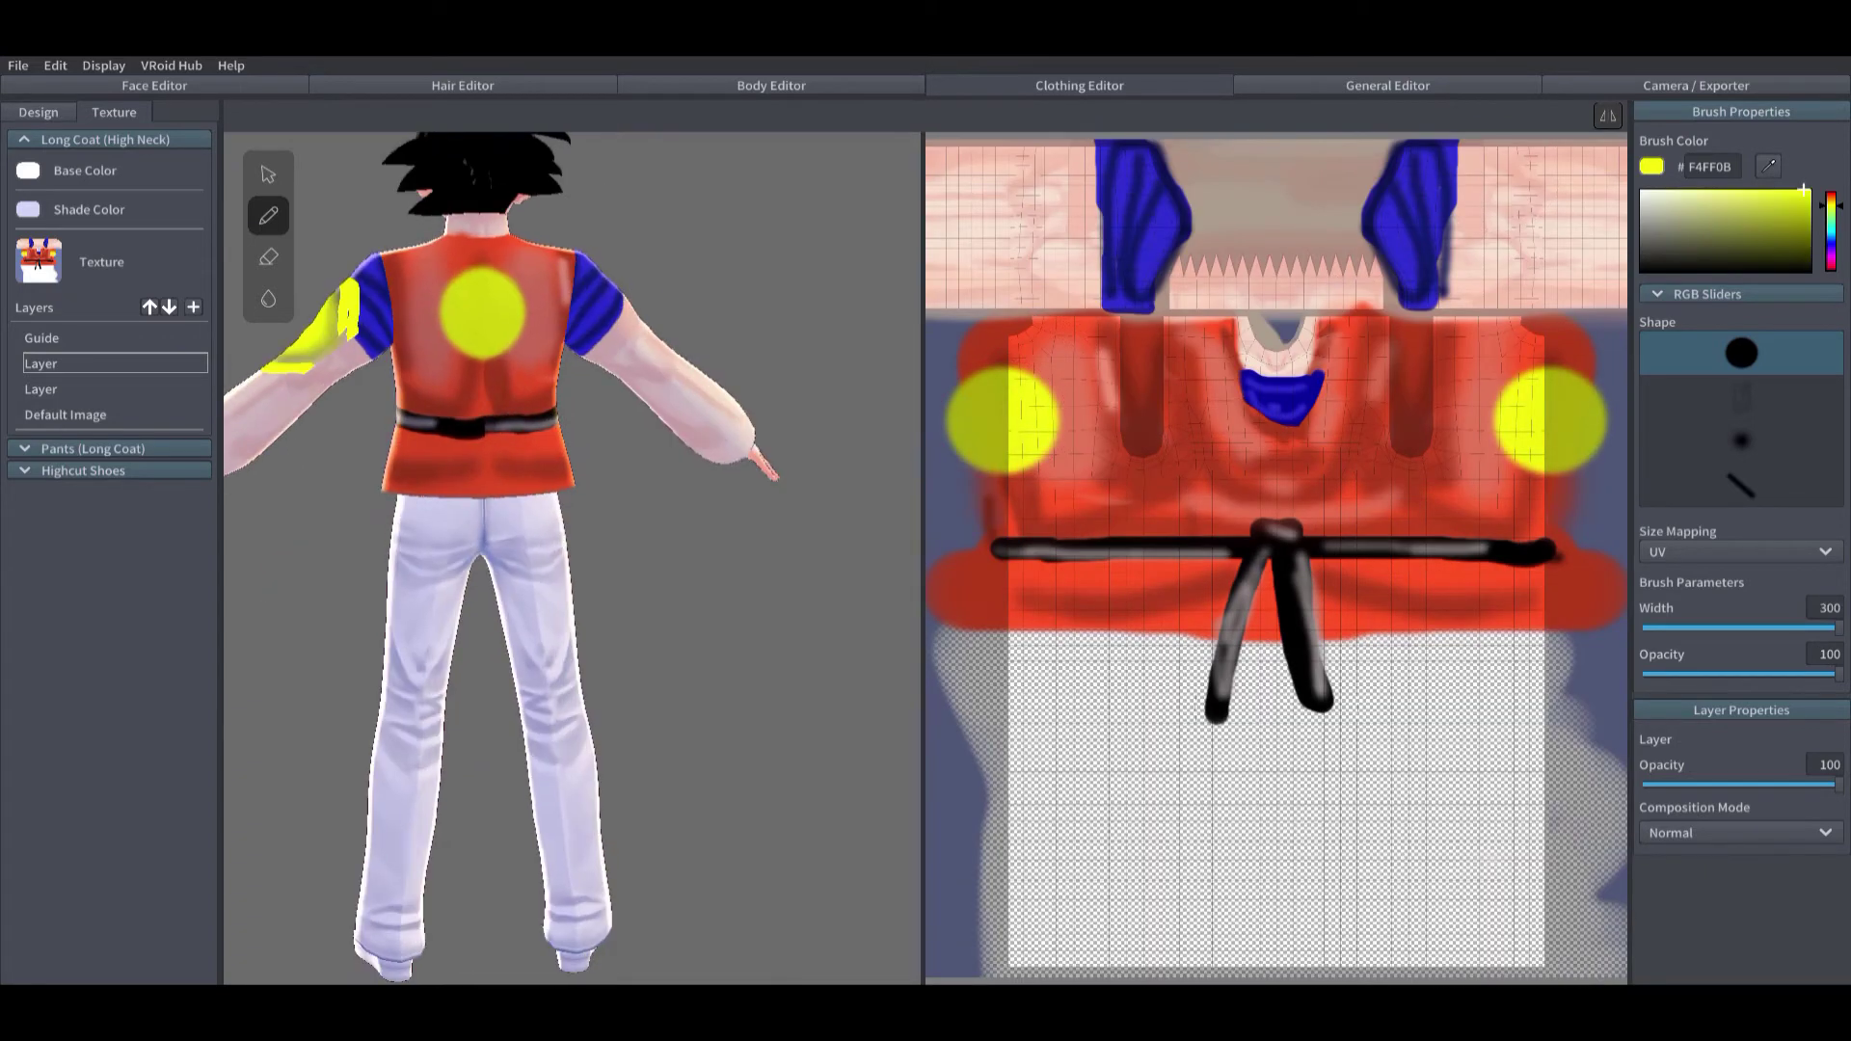
pyautogui.moveTo(1005, 417); pyautogui.dragTo(1006, 442)
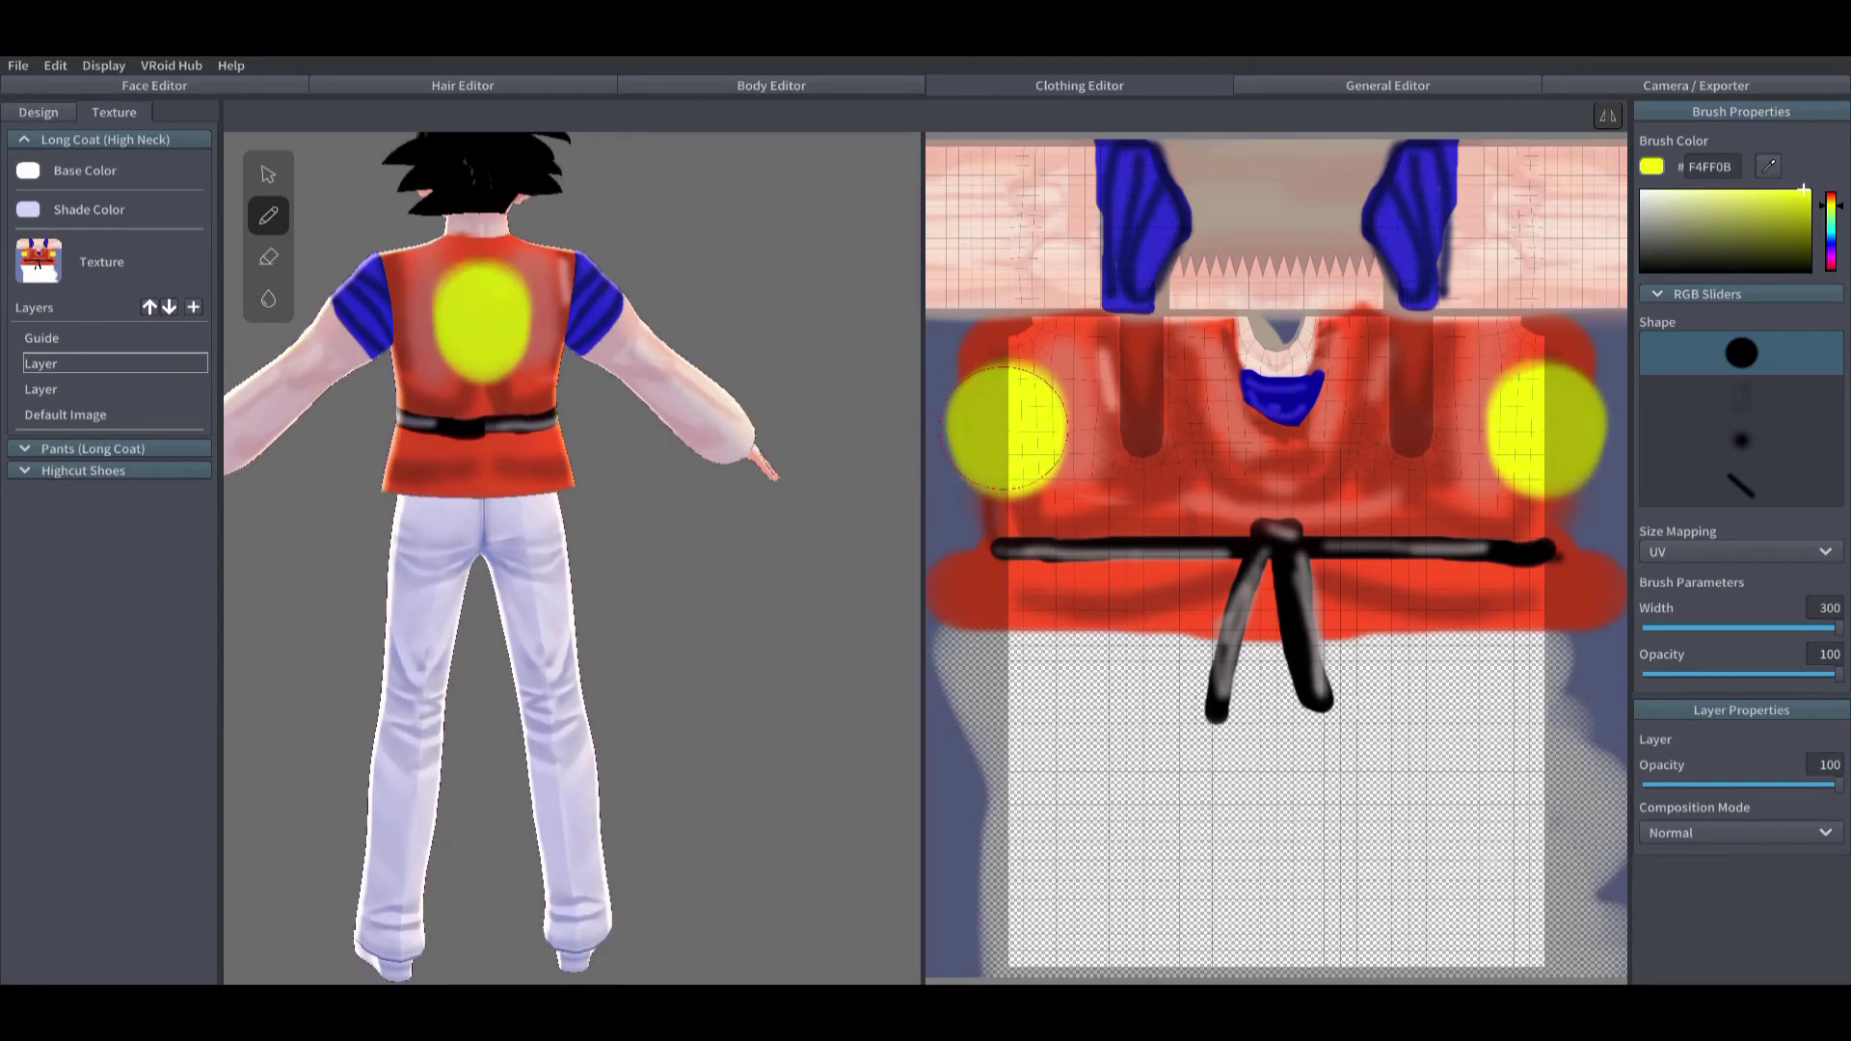
# Step: Stamp a small yellow F4FF0B disc on one side of the chest with the hard round brush at width 86
pyautogui.moveTo(1835, 628); pyautogui.dragTo(1698, 627)
pyautogui.scroll(3, 1458, 217)
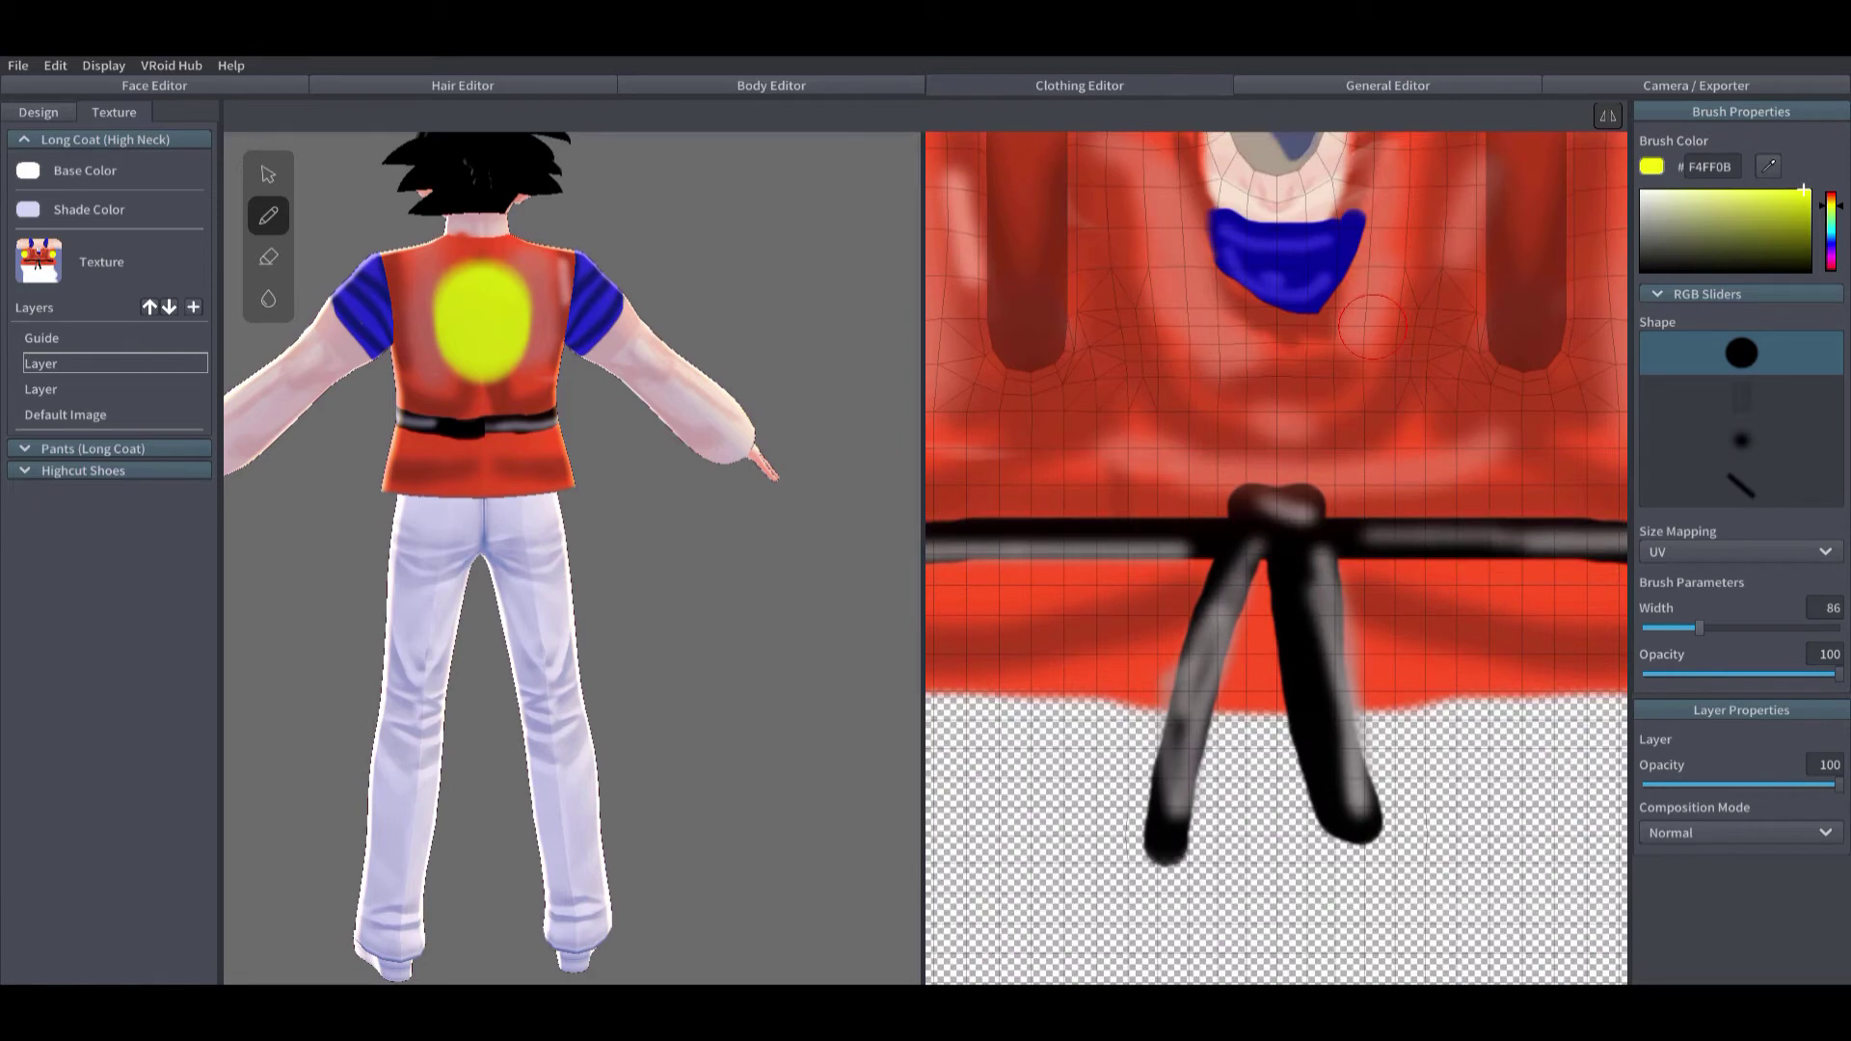
pyautogui.moveTo(849, 323); pyautogui.dragTo(640, 320, button='right')
pyautogui.click(1365, 361)
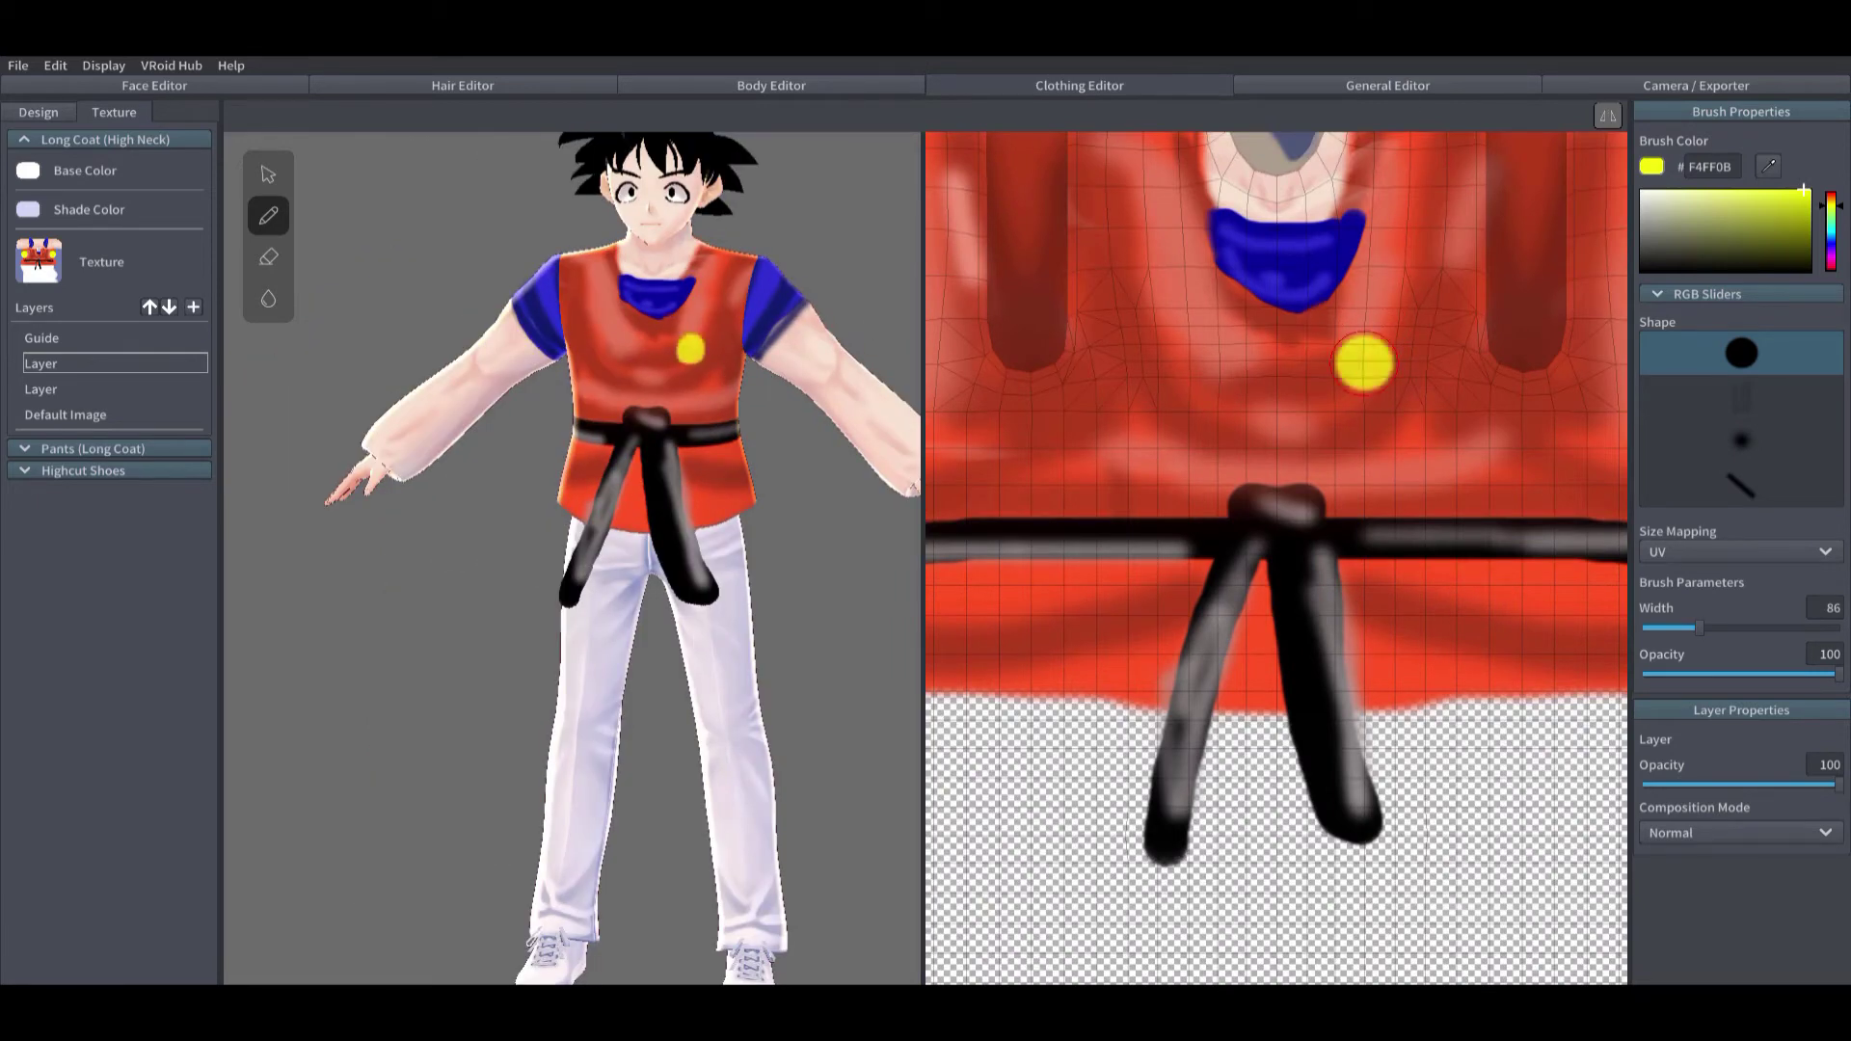
# Step: Outline the chest and back discs by painting black 000000 behind them on the lower paint layer, using width 268 for the back
pyautogui.moveTo(1698, 628); pyautogui.dragTo(1781, 628)
pyautogui.click(1368, 364)
pyautogui.click(1640, 273)
pyautogui.click(40, 389)
pyautogui.click(1365, 363)
pyautogui.scroll(-6, 906, 360)
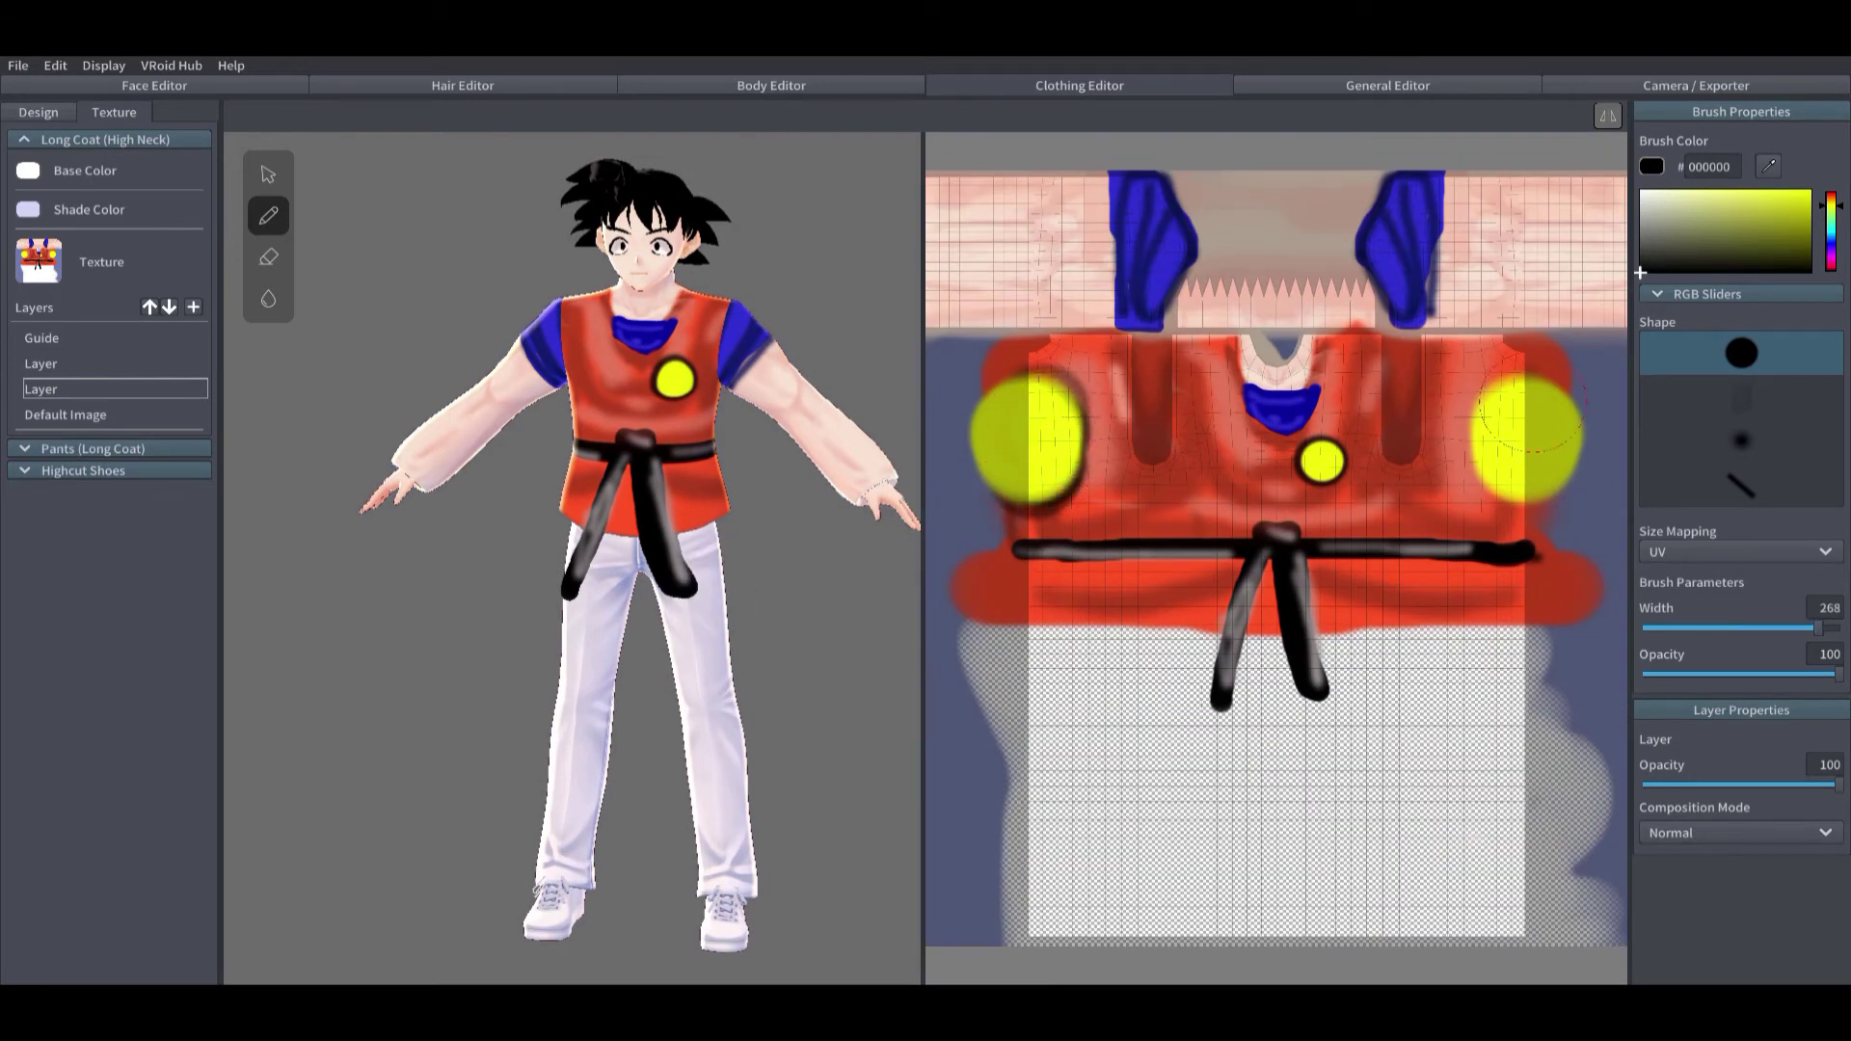
pyautogui.scroll(1, 1552, 390)
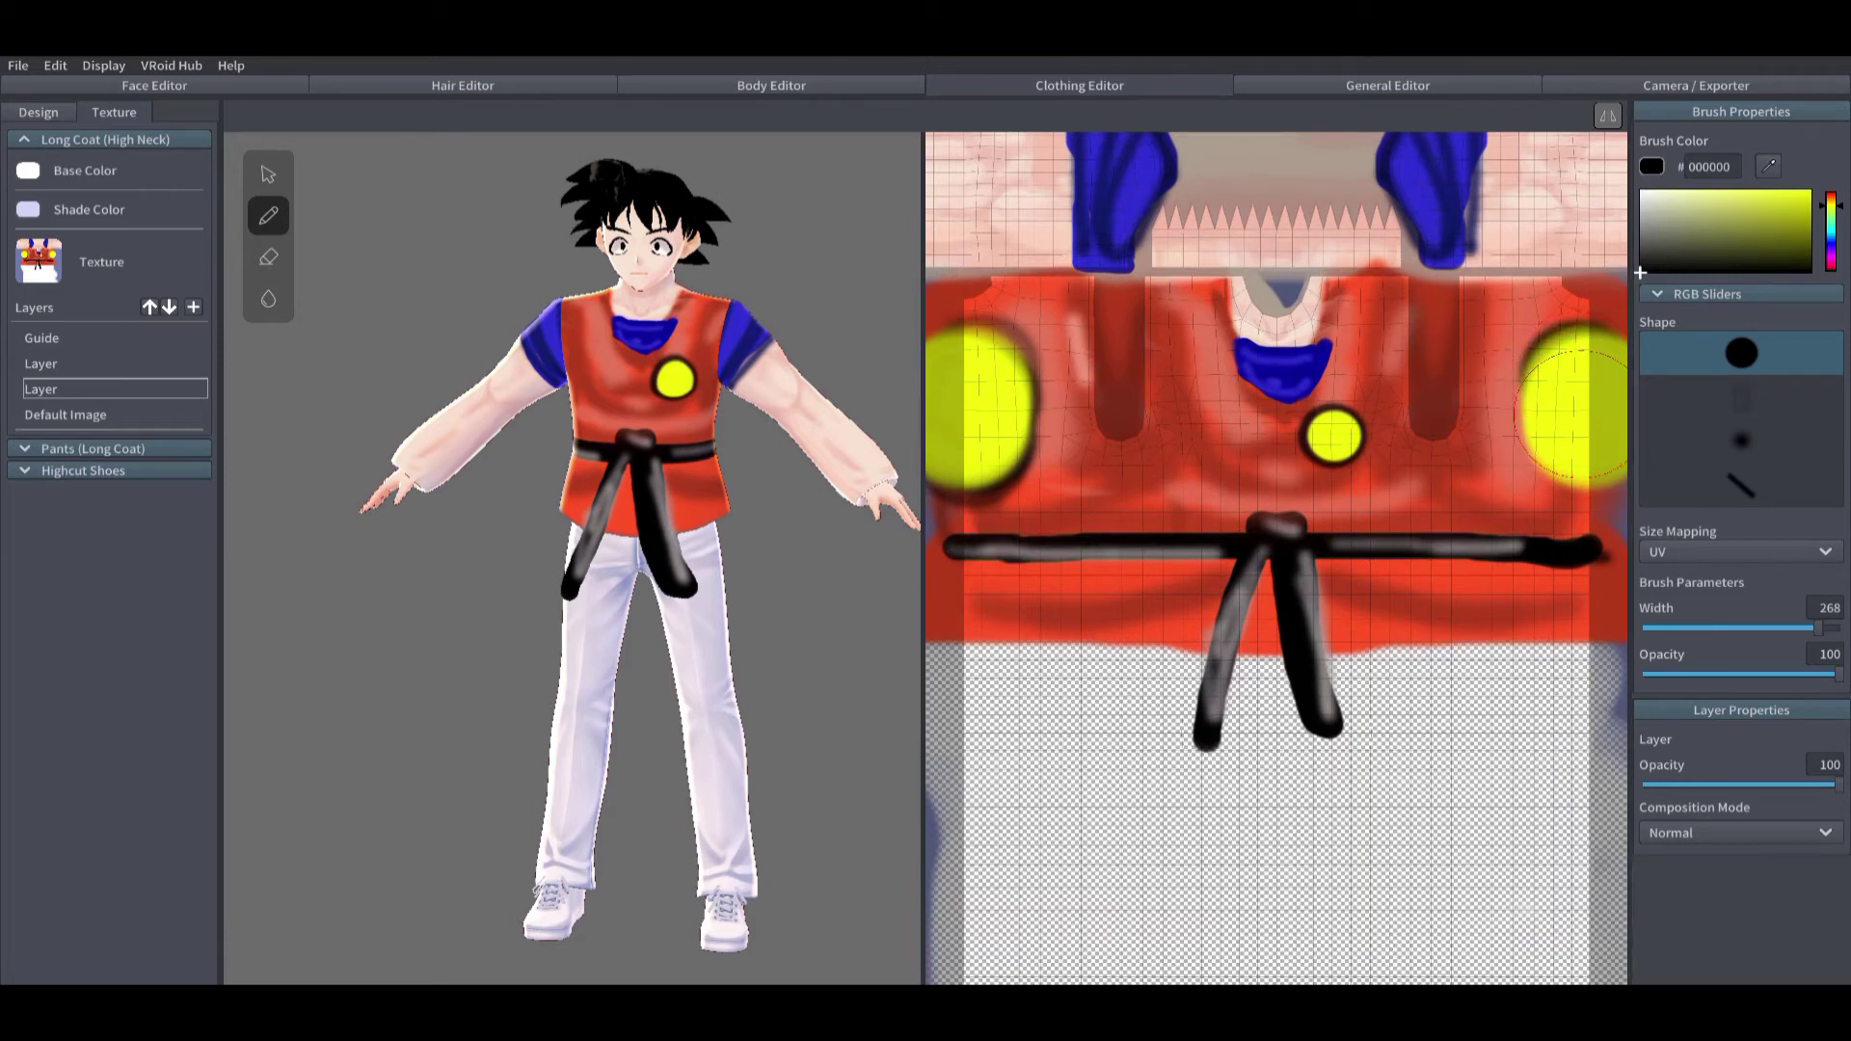
# Step: Draw a kanji-style symbol in black on the chest disc, using brush width 17 on the upper paint layer
pyautogui.moveTo(1819, 628); pyautogui.dragTo(1694, 648)
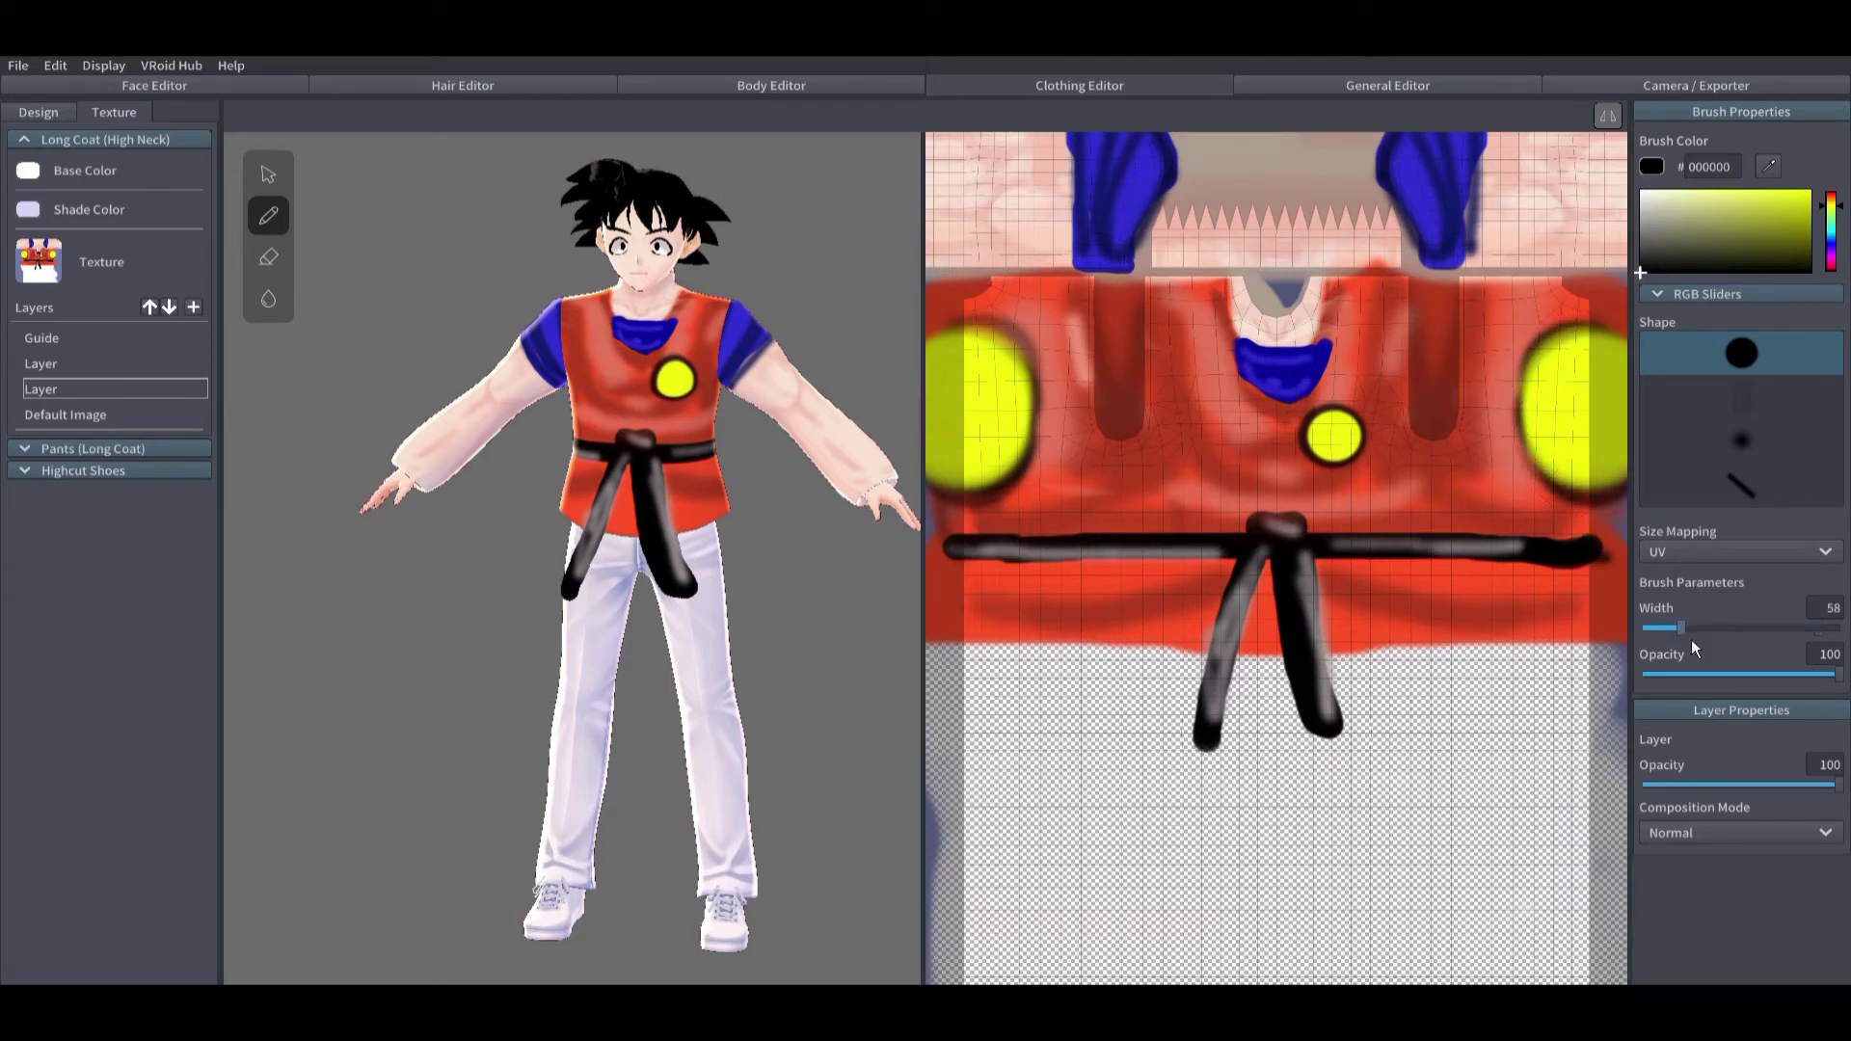
pyautogui.click(115, 364)
pyautogui.scroll(3, 1275, 558)
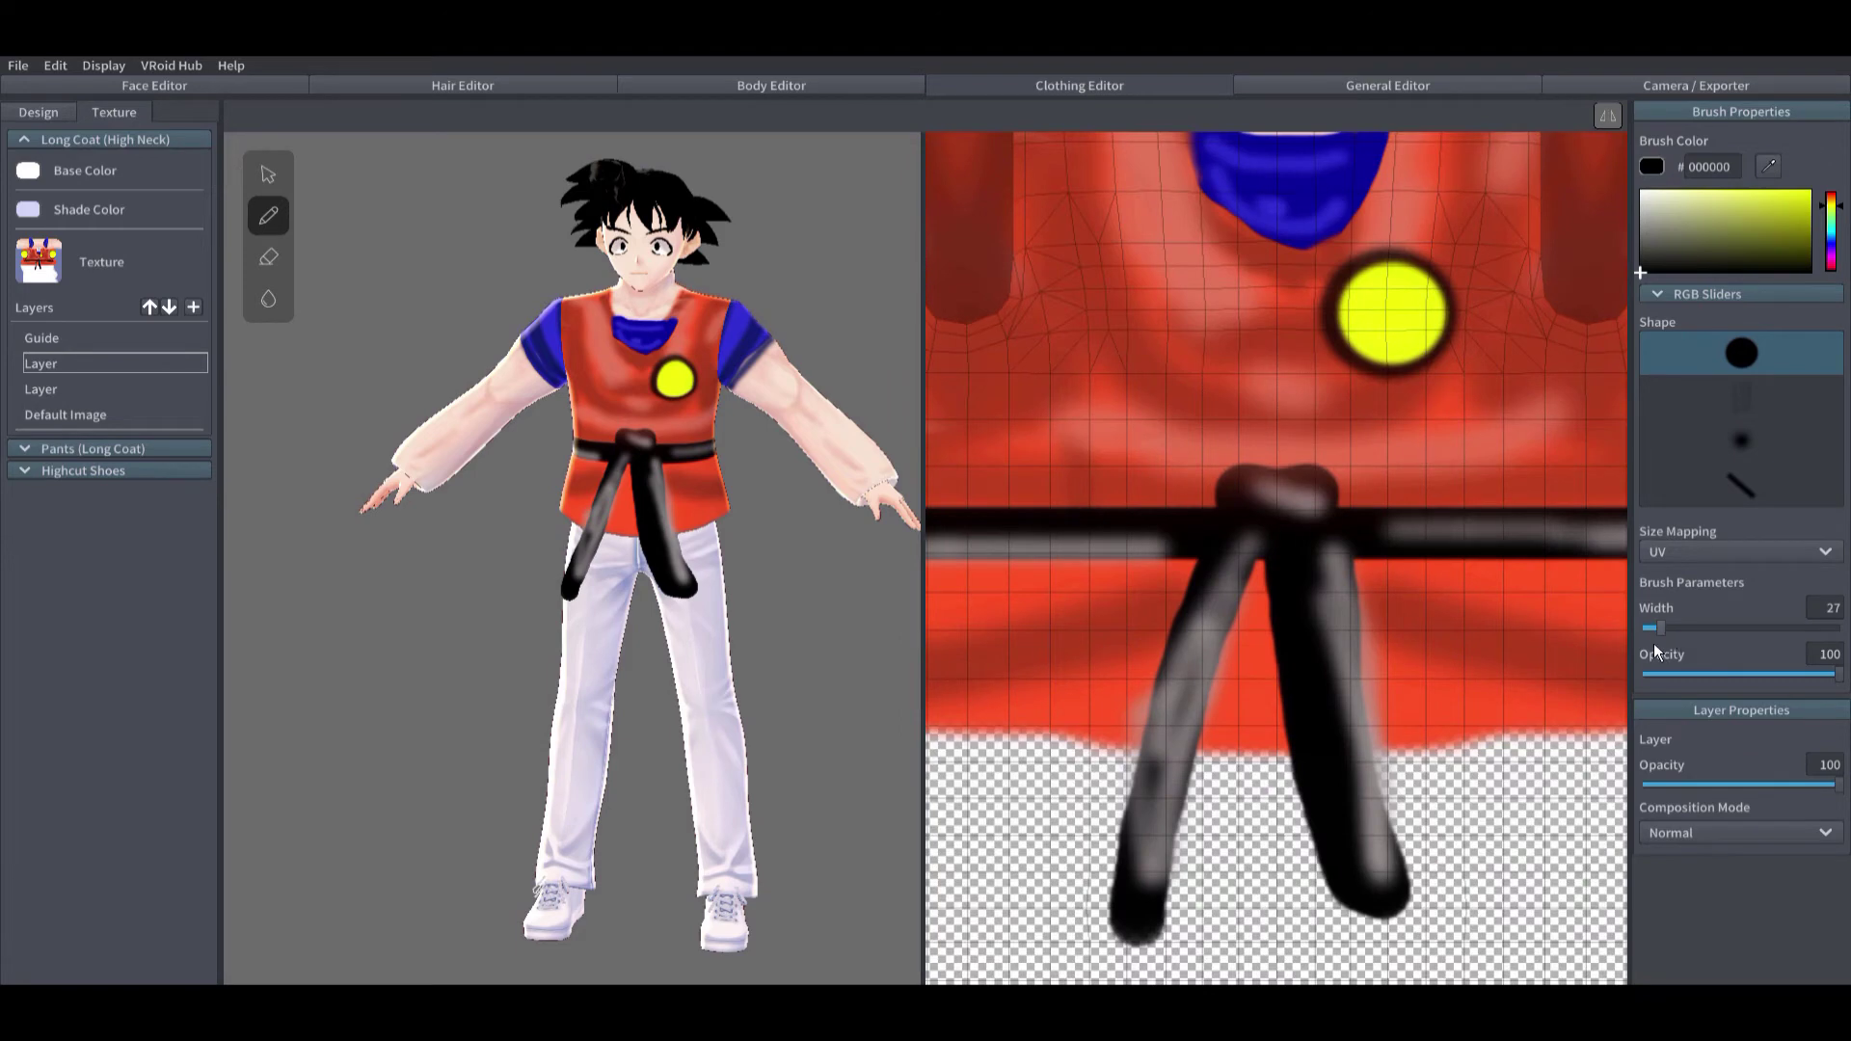
pyautogui.scroll(1, 1380, 280)
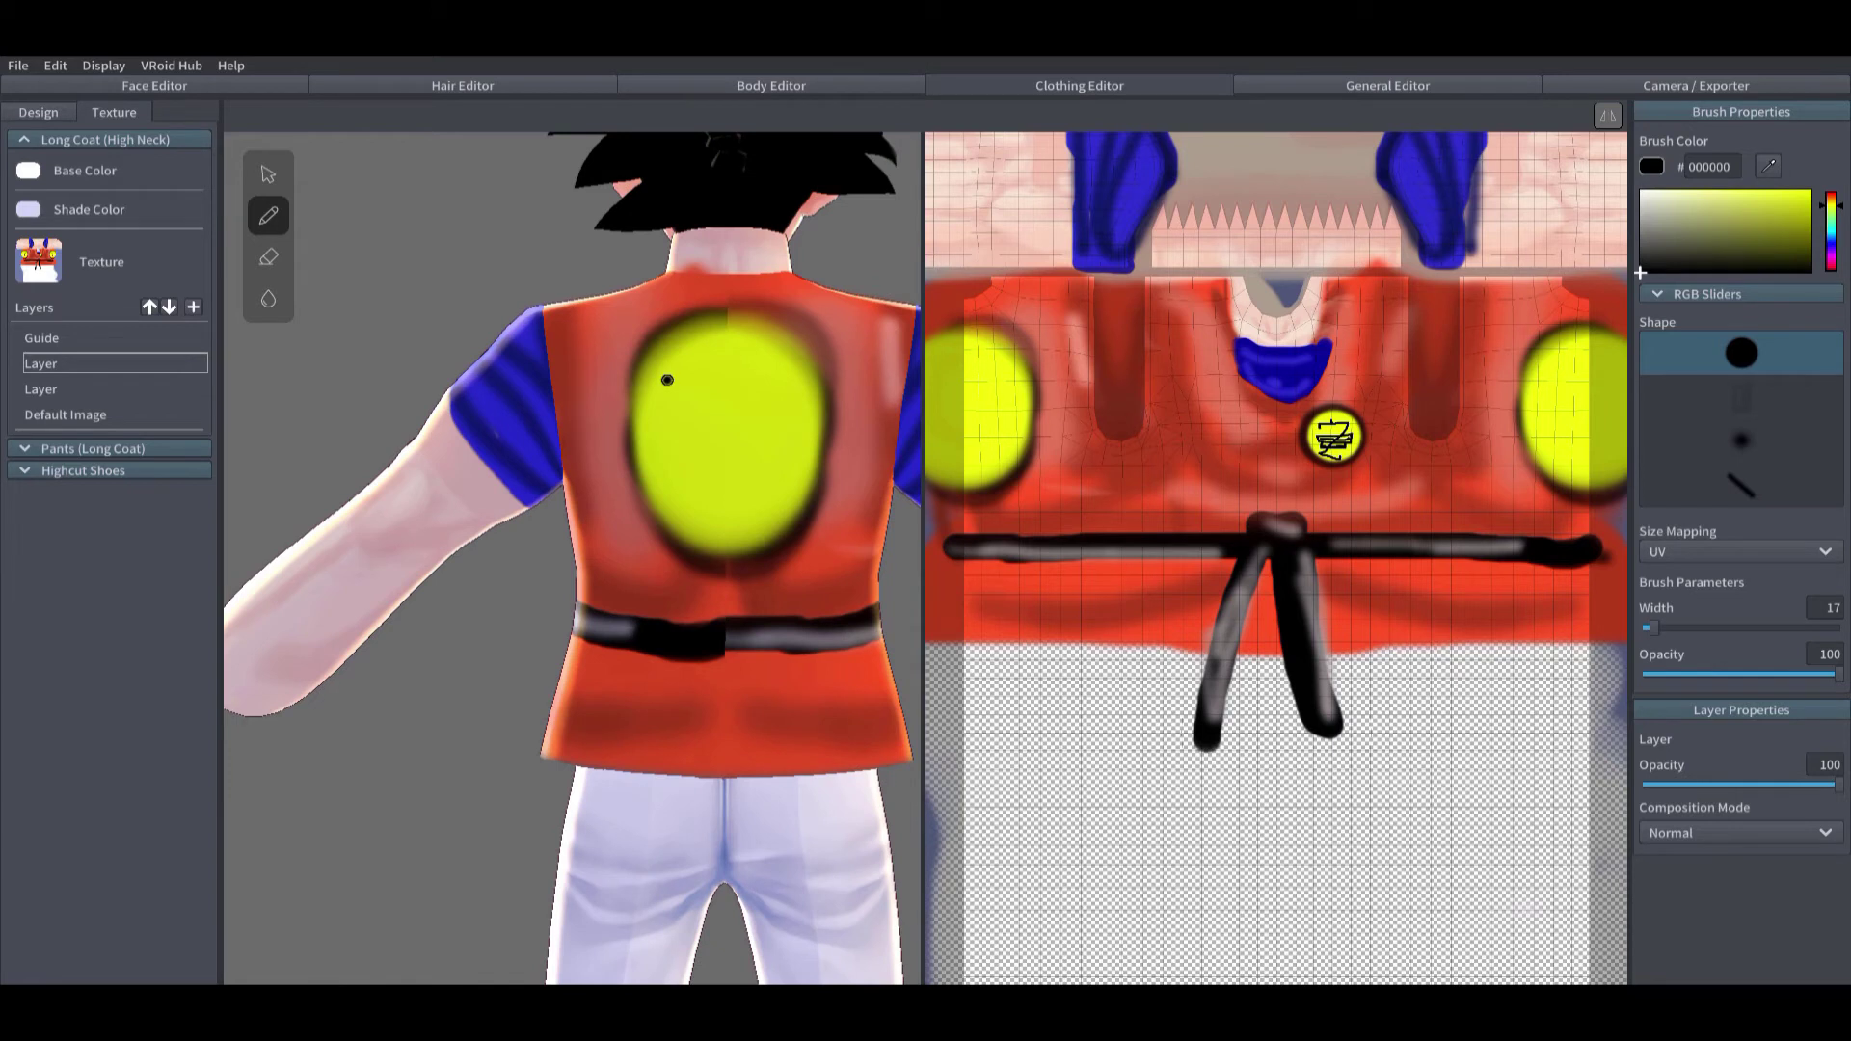
# Step: Draw a large black kanji-style symbol across the yellow disc on the back with brush width 17
pyautogui.moveTo(667, 379)
pyautogui.mouseDown()
pyautogui.moveTo(774, 378)
pyautogui.moveTo(682, 522)
pyautogui.moveTo(761, 522)
pyautogui.mouseUp()
pyautogui.moveTo(787, 421)
pyautogui.mouseDown()
pyautogui.moveTo(675, 442)
pyautogui.moveTo(789, 439)
pyautogui.moveTo(646, 465)
pyautogui.moveTo(791, 461)
pyautogui.mouseUp()
pyautogui.moveTo(655, 467)
pyautogui.mouseDown()
pyautogui.moveTo(760, 493)
pyautogui.moveTo(789, 460)
pyautogui.moveTo(683, 476)
pyautogui.moveTo(775, 480)
pyautogui.mouseUp()
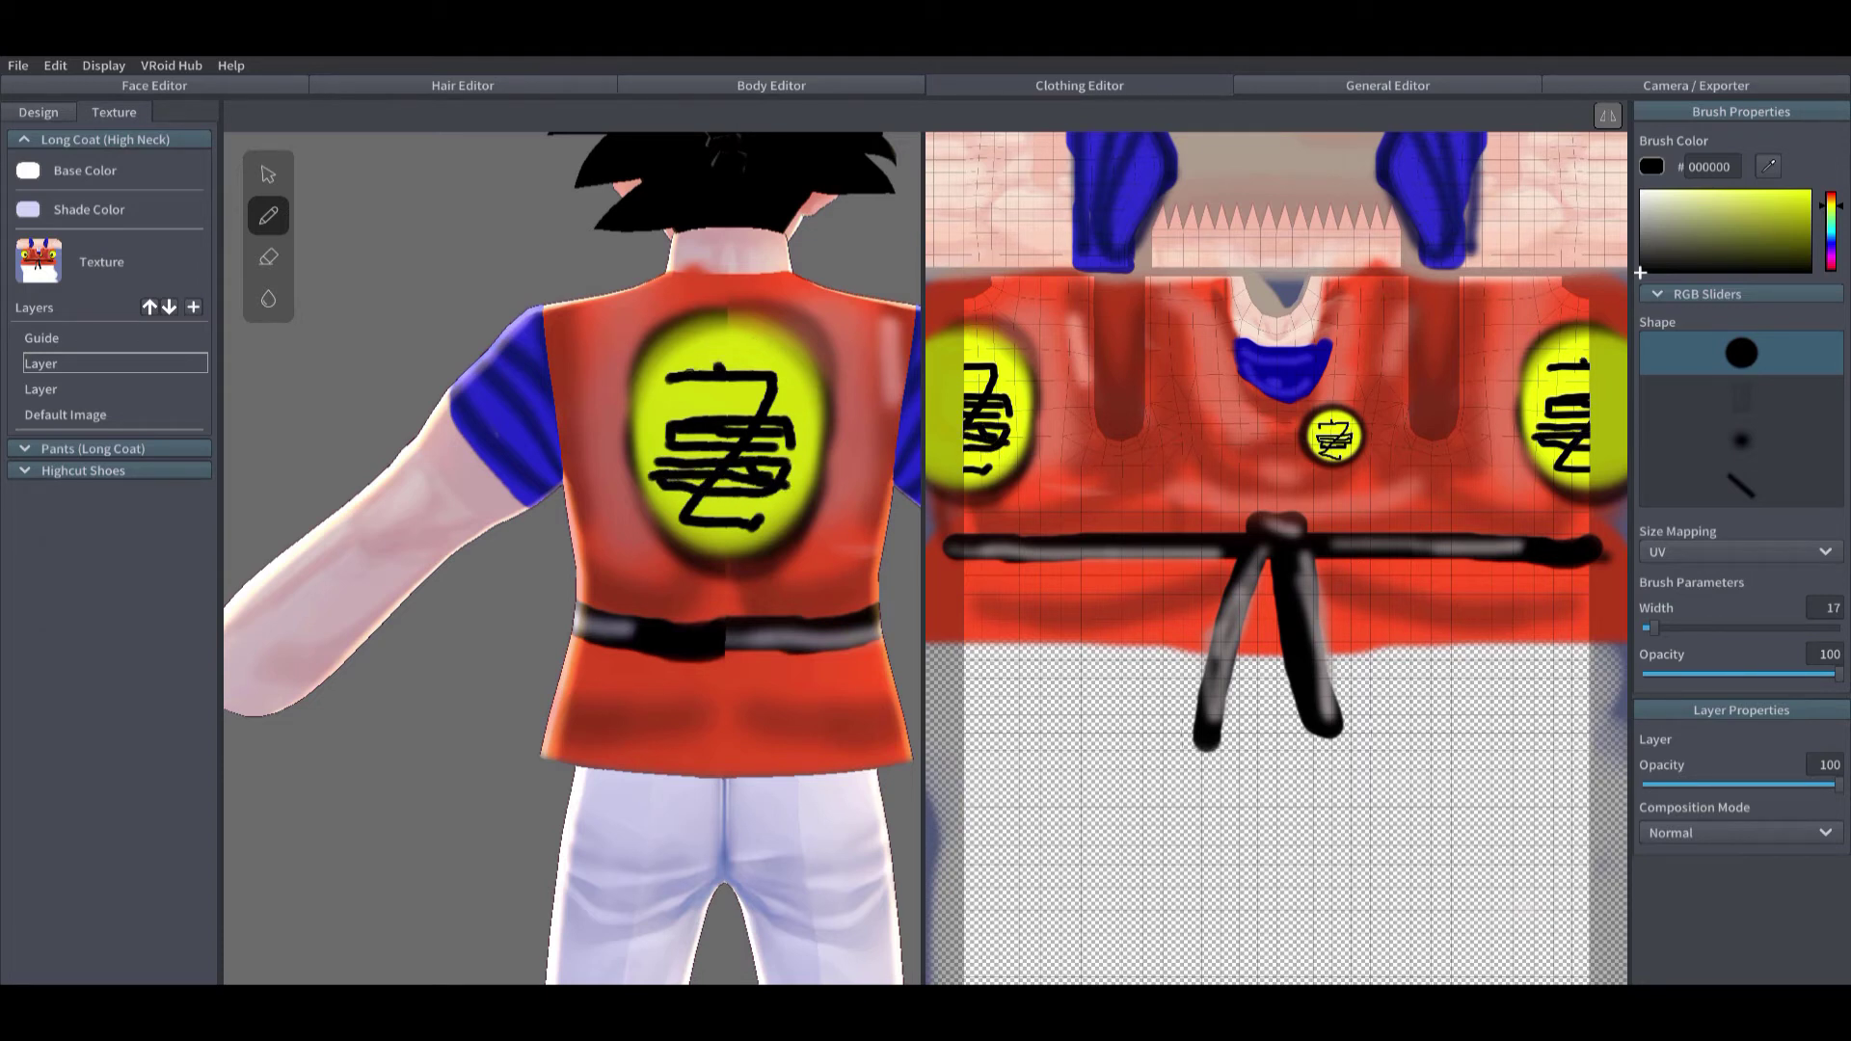
pyautogui.moveTo(636, 609); pyautogui.dragTo(270, 598, button='right')
pyautogui.scroll(-5, 743, 537)
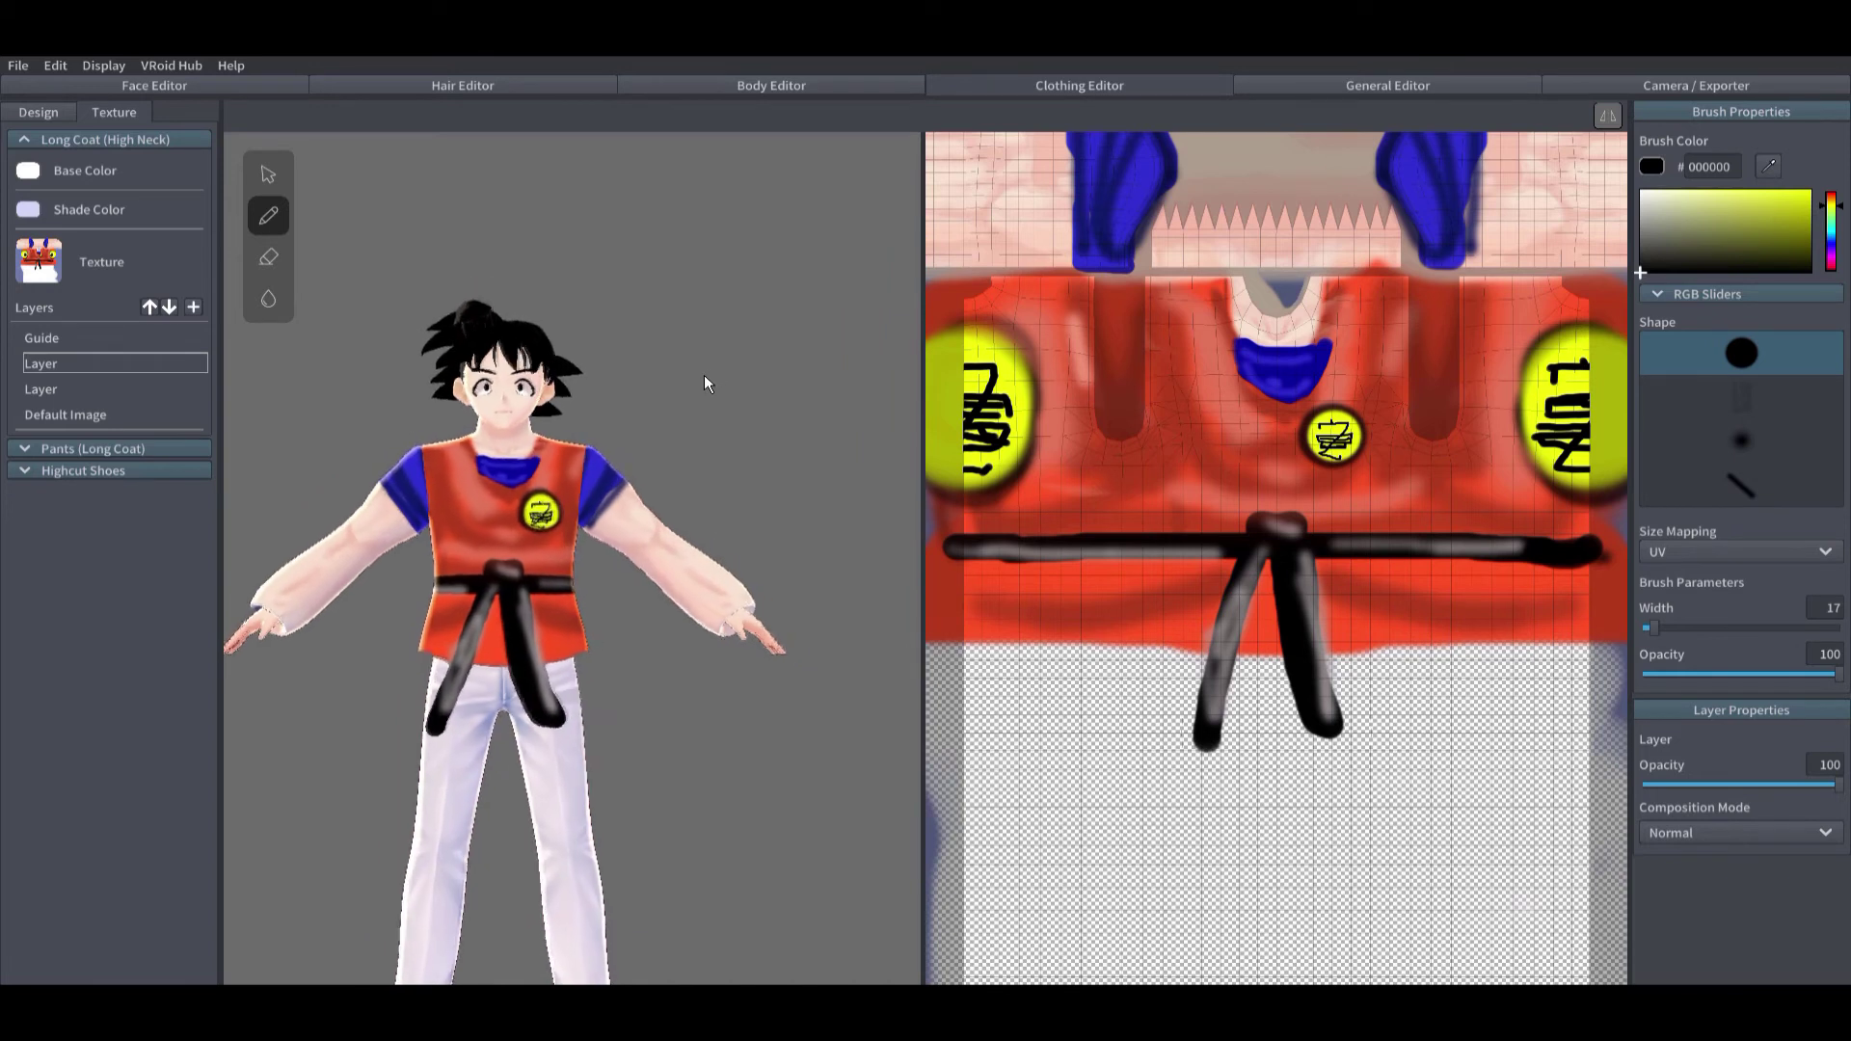
# Step: Paint blue wristbands on both forearm ends, sampling 232394 from the sleeve and using the hard round brush at width 152
pyautogui.scroll(-3, 1227, 152)
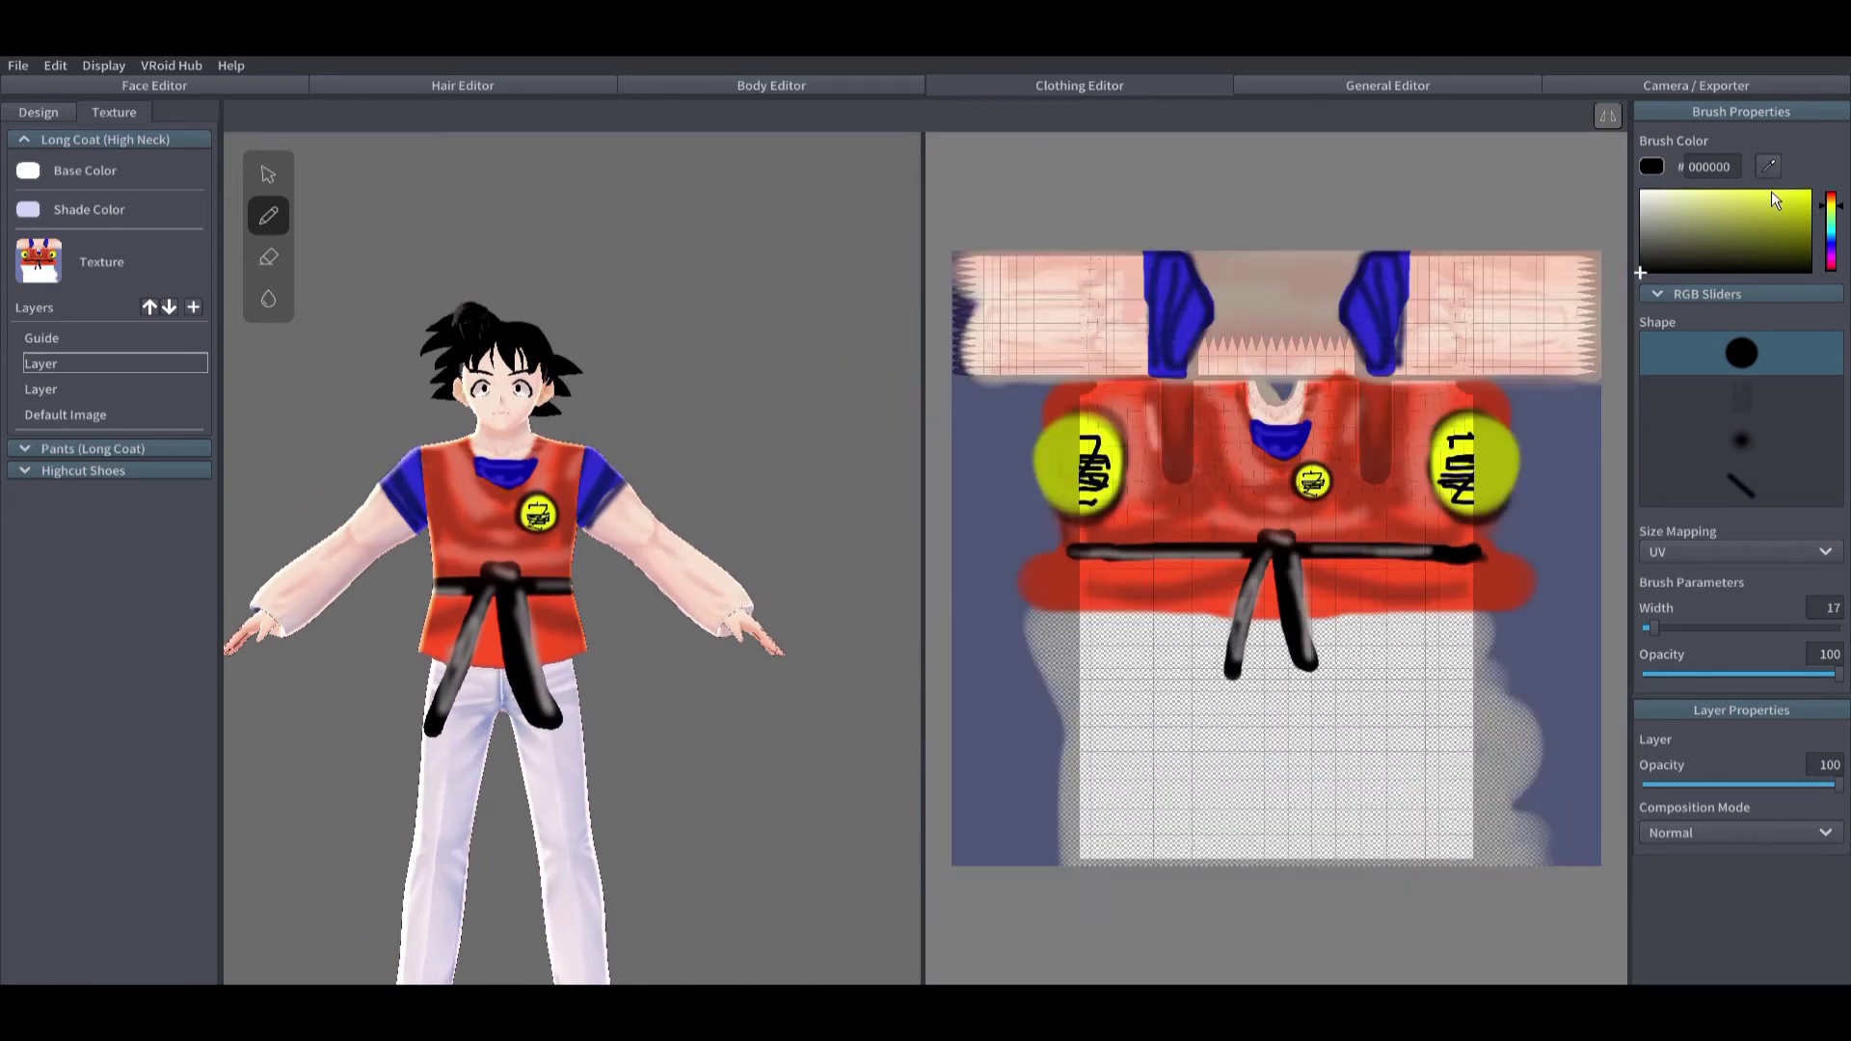
pyautogui.click(1169, 364)
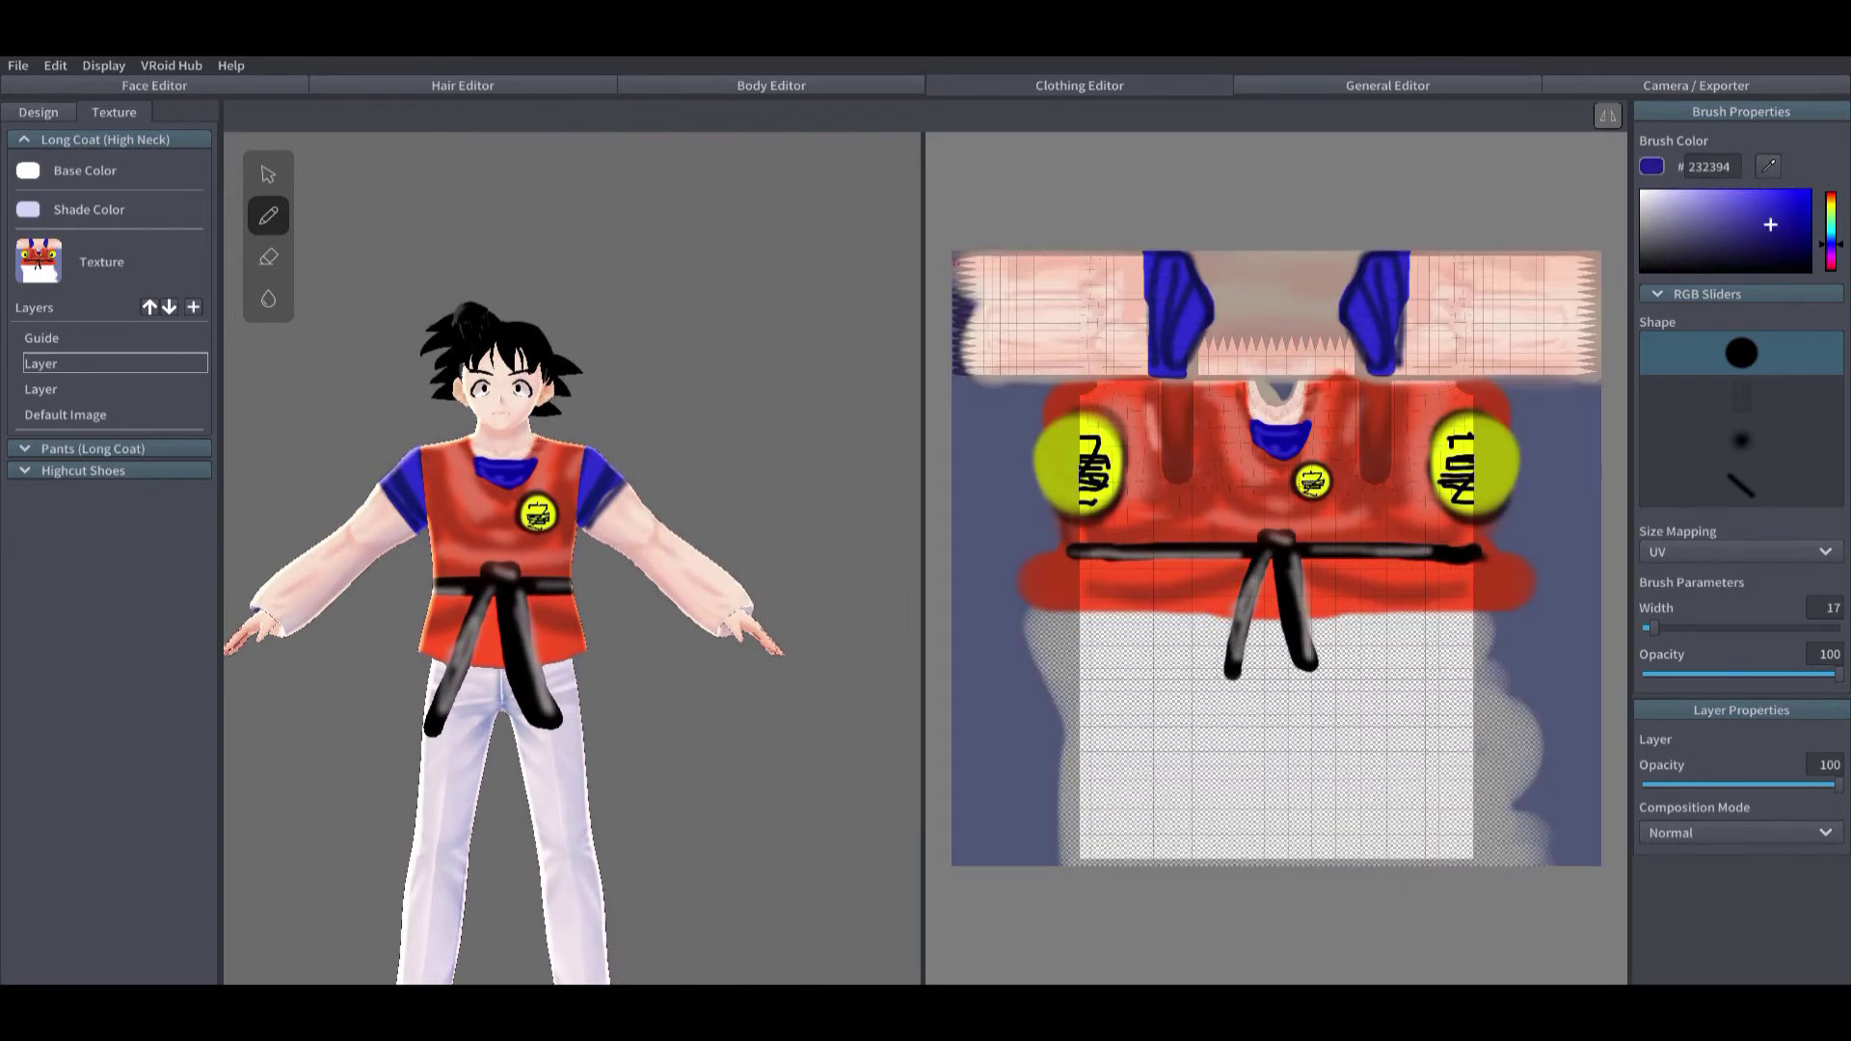
pyautogui.scroll(1, 1275, 558)
pyautogui.scroll(-3, 948, 353)
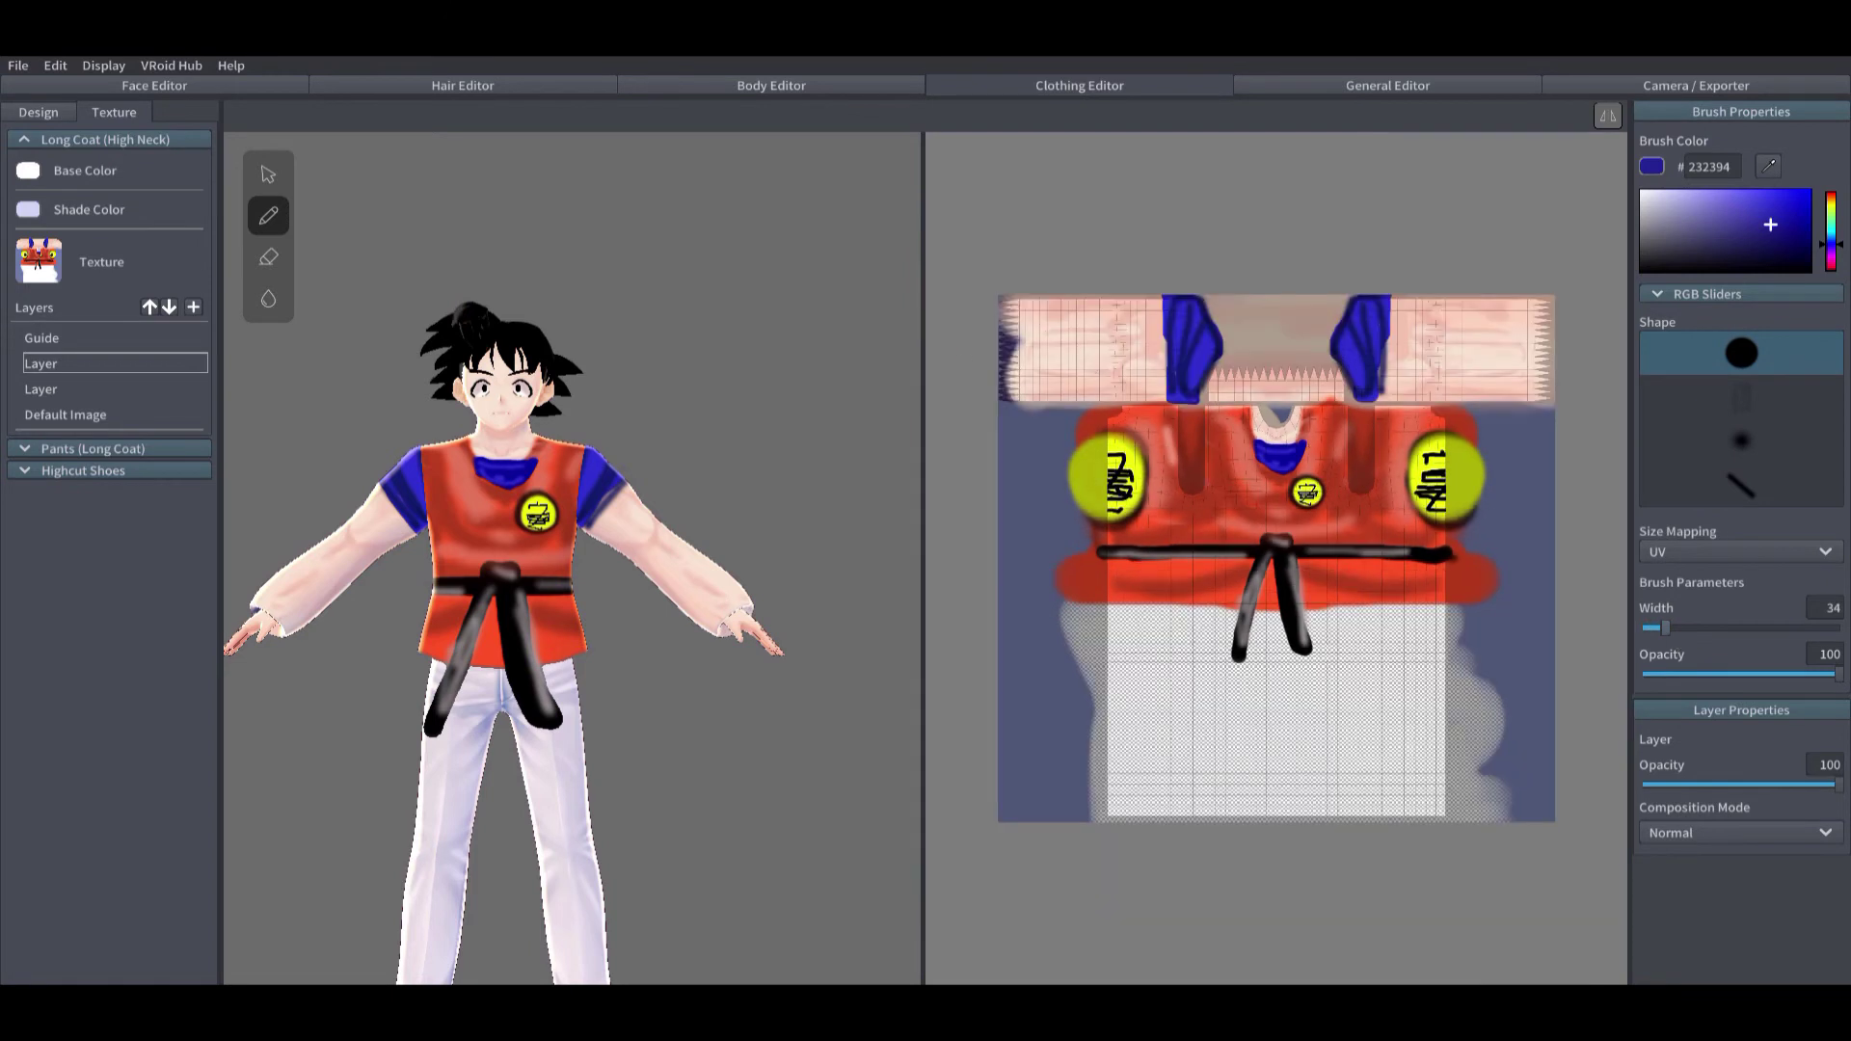
pyautogui.moveTo(1665, 627); pyautogui.dragTo(1742, 628)
pyautogui.moveTo(1027, 303)
pyautogui.mouseDown()
pyautogui.moveTo(1033, 368)
pyautogui.moveTo(1022, 348)
pyautogui.mouseUp()
pyautogui.scroll(1, 1029, 286)
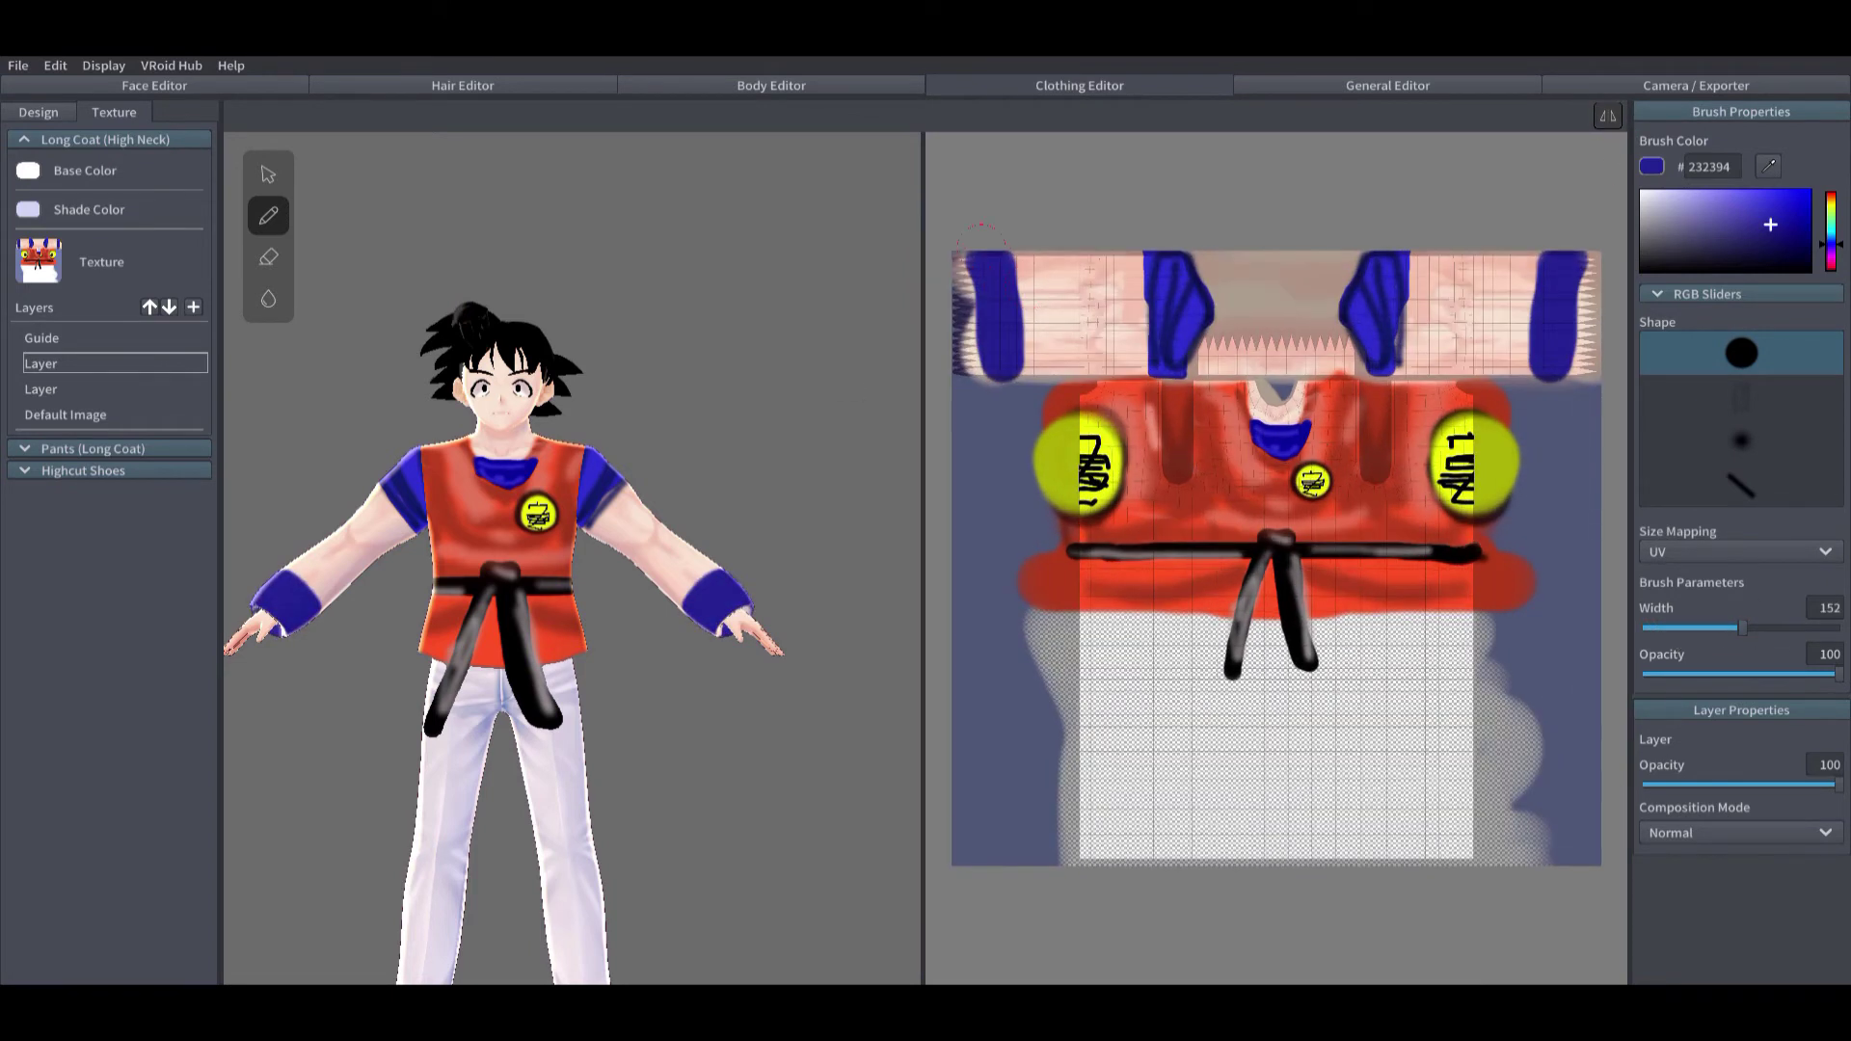
pyautogui.moveTo(981, 263); pyautogui.dragTo(987, 372)
# Step: Shade the blue wristbands in dark blue 13136B with the soft round brush at width 49
pyautogui.click(1779, 237)
pyautogui.click(1757, 440)
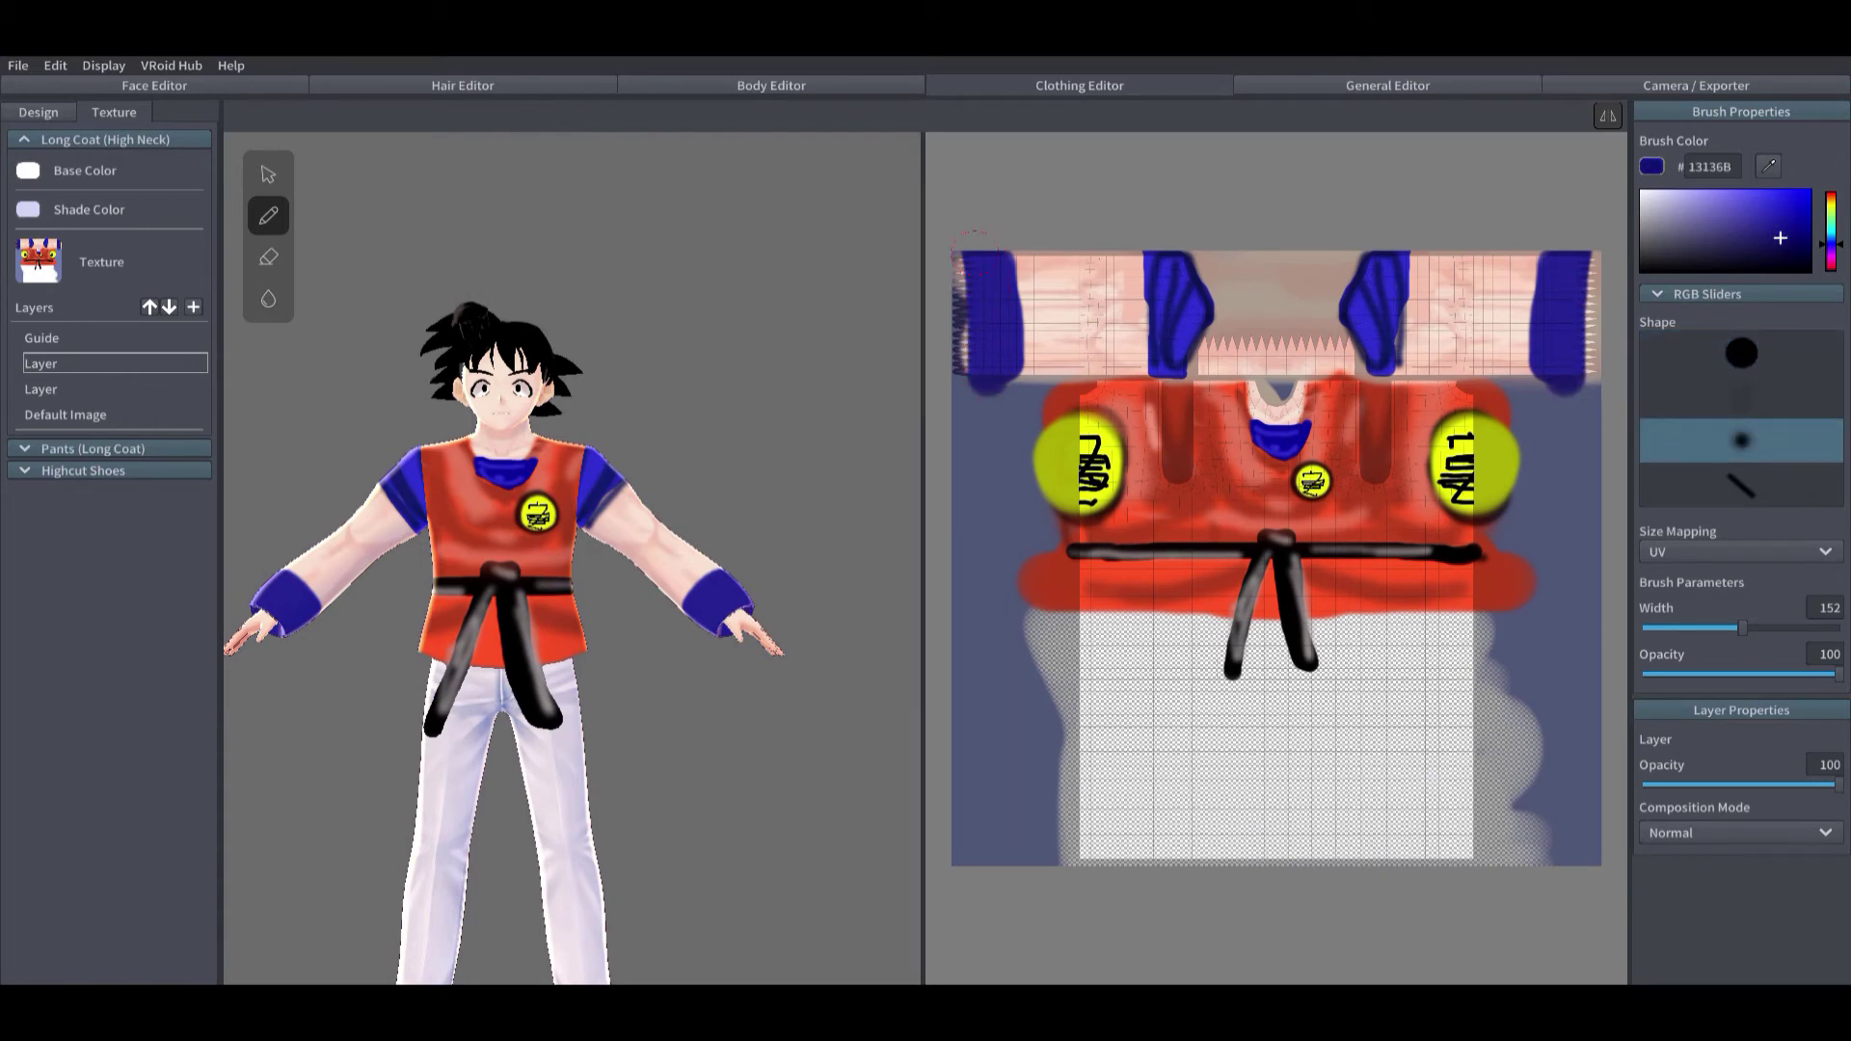
pyautogui.moveTo(1742, 628); pyautogui.dragTo(1681, 628)
pyautogui.scroll(1, 911, 344)
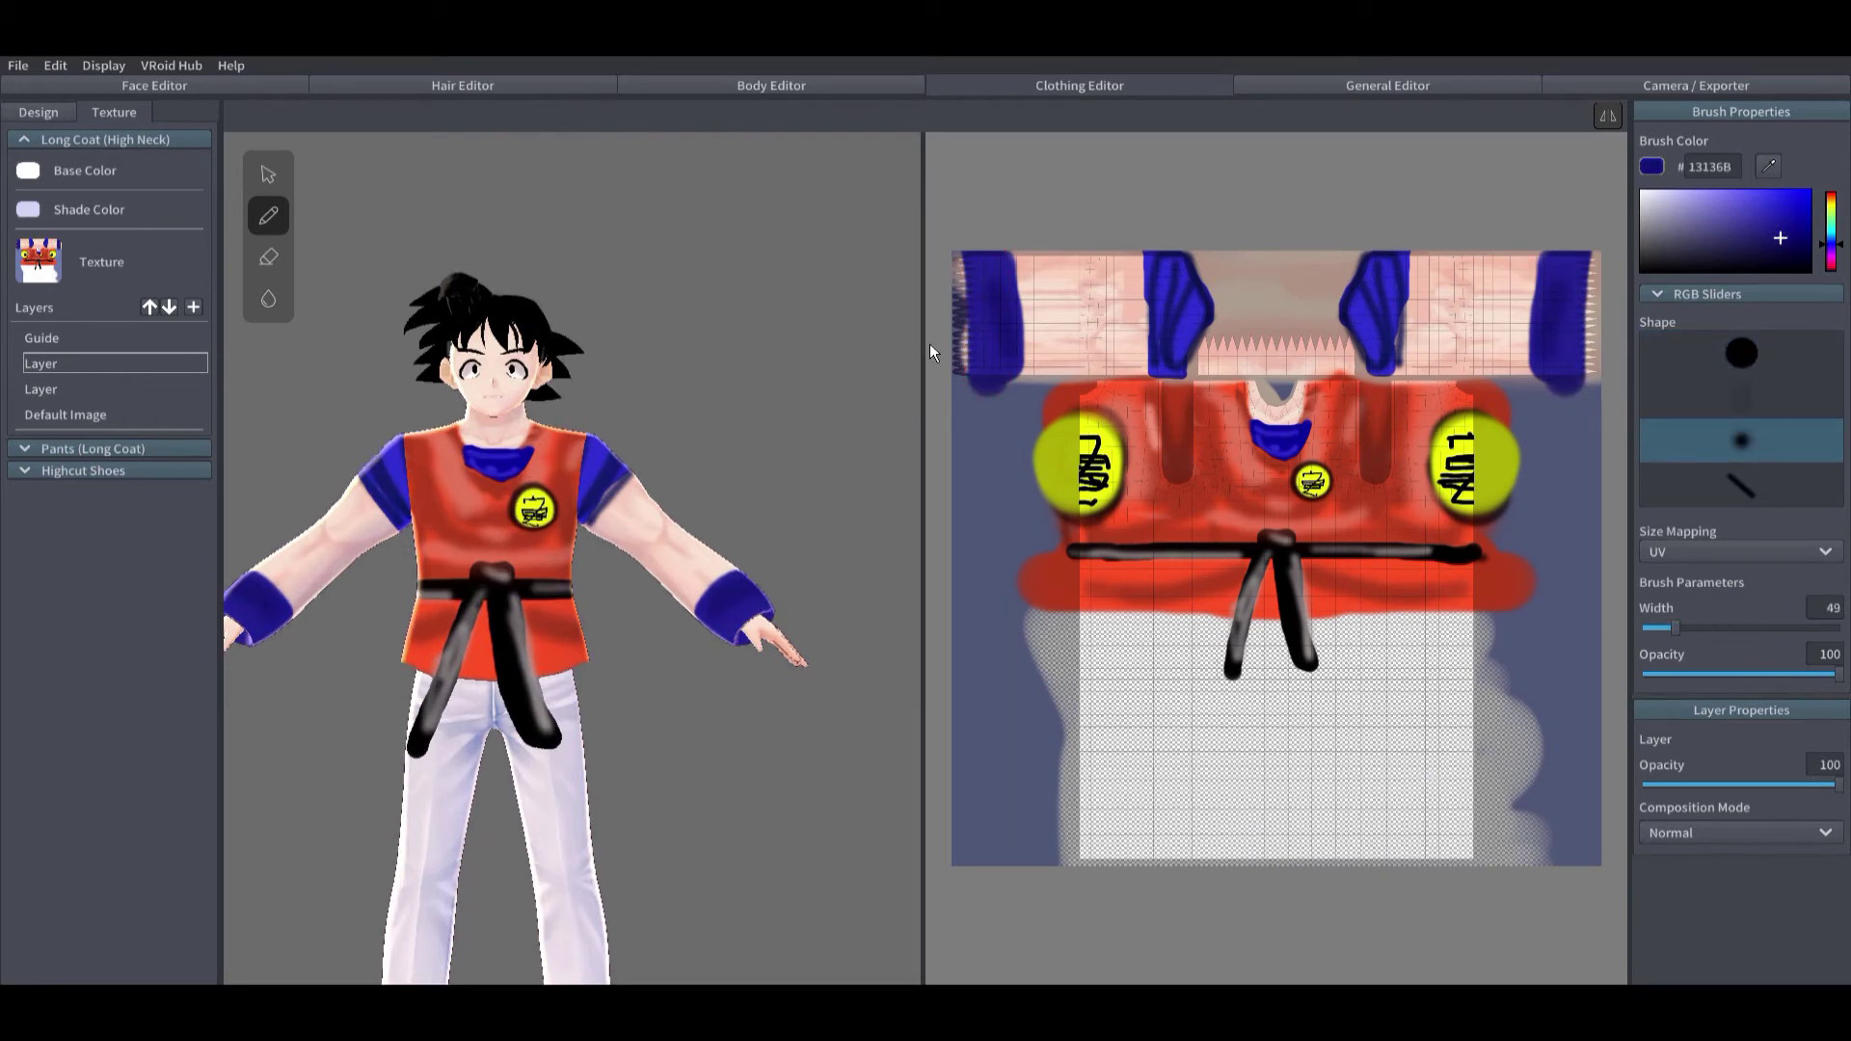
pyautogui.scroll(3, 931, 343)
pyautogui.scroll(-2, 932, 299)
pyautogui.moveTo(943, 278); pyautogui.dragTo(943, 320)
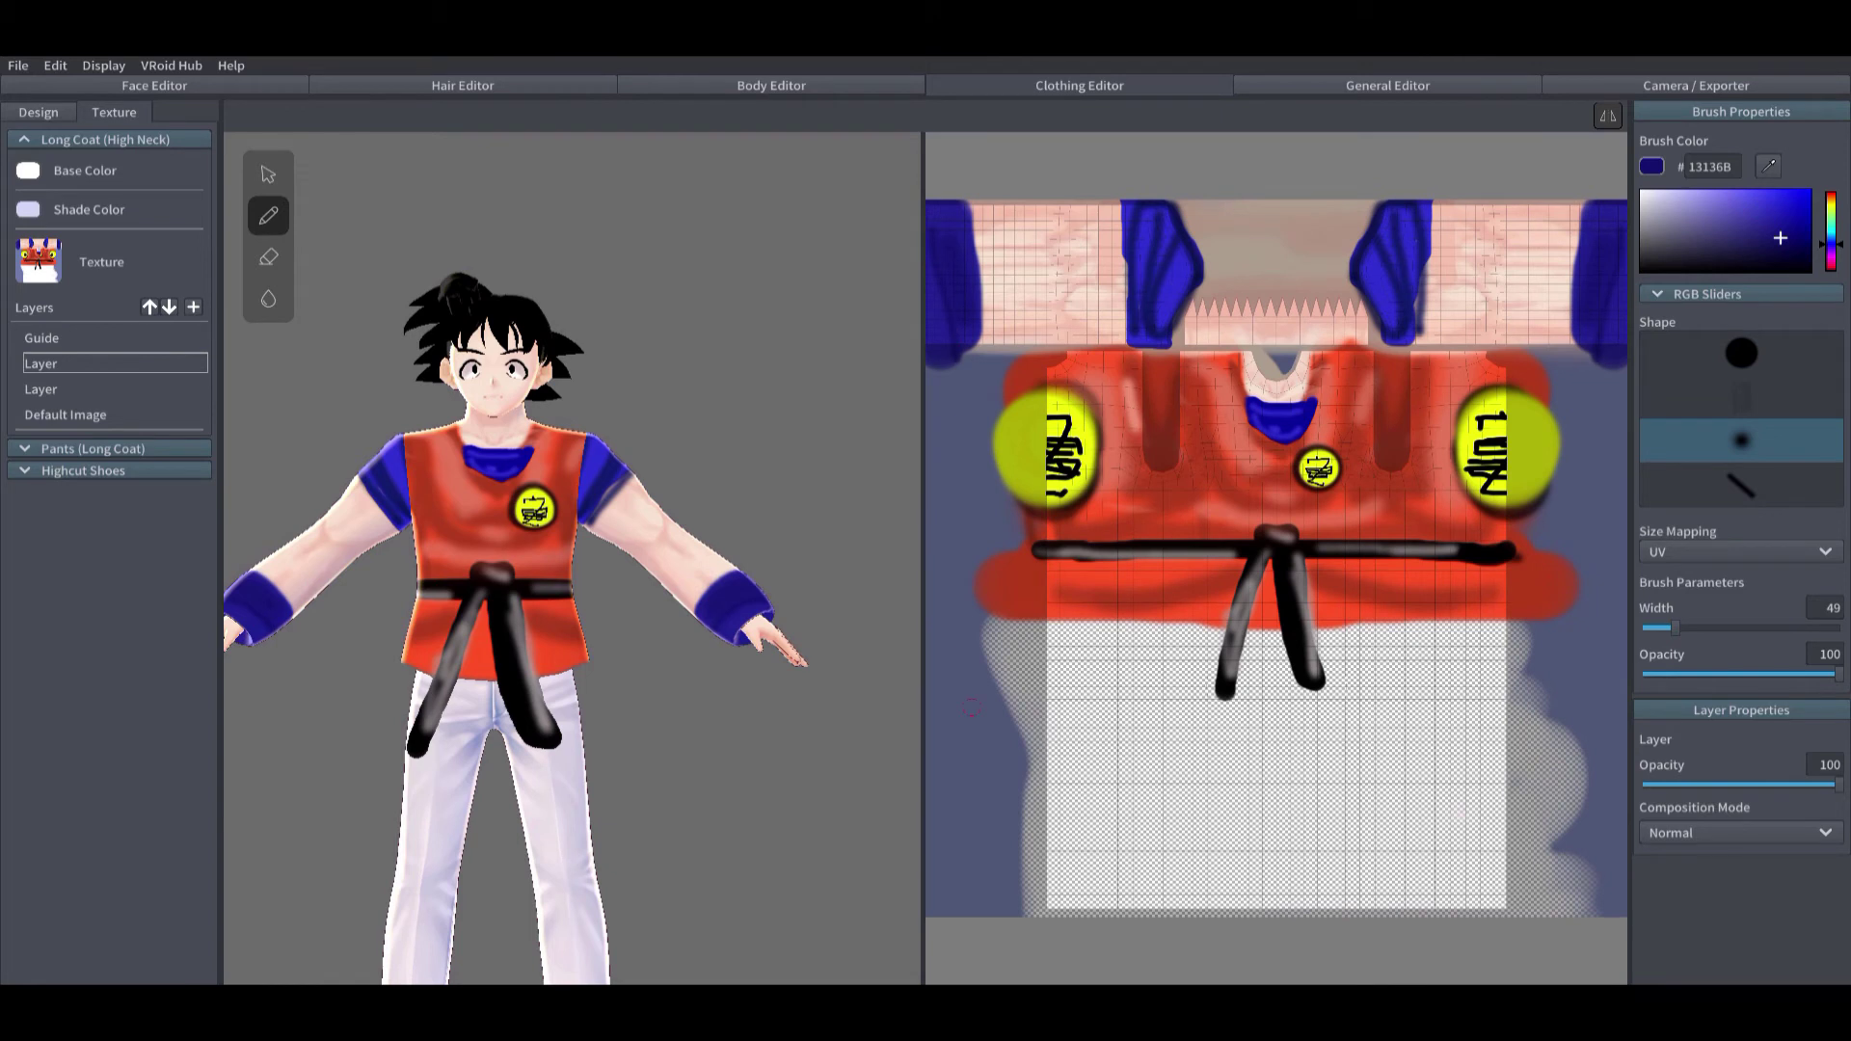
# Step: Add lighter blue 3C3CC8 highlight strokes to the wristbands with the soft round brush at width 49
pyautogui.click(1758, 209)
pyautogui.moveTo(947, 241); pyautogui.dragTo(946, 323)
pyautogui.moveTo(940, 217)
pyautogui.mouseDown()
pyautogui.moveTo(940, 323)
pyautogui.moveTo(985, 328)
pyautogui.moveTo(960, 235)
pyautogui.mouseUp()
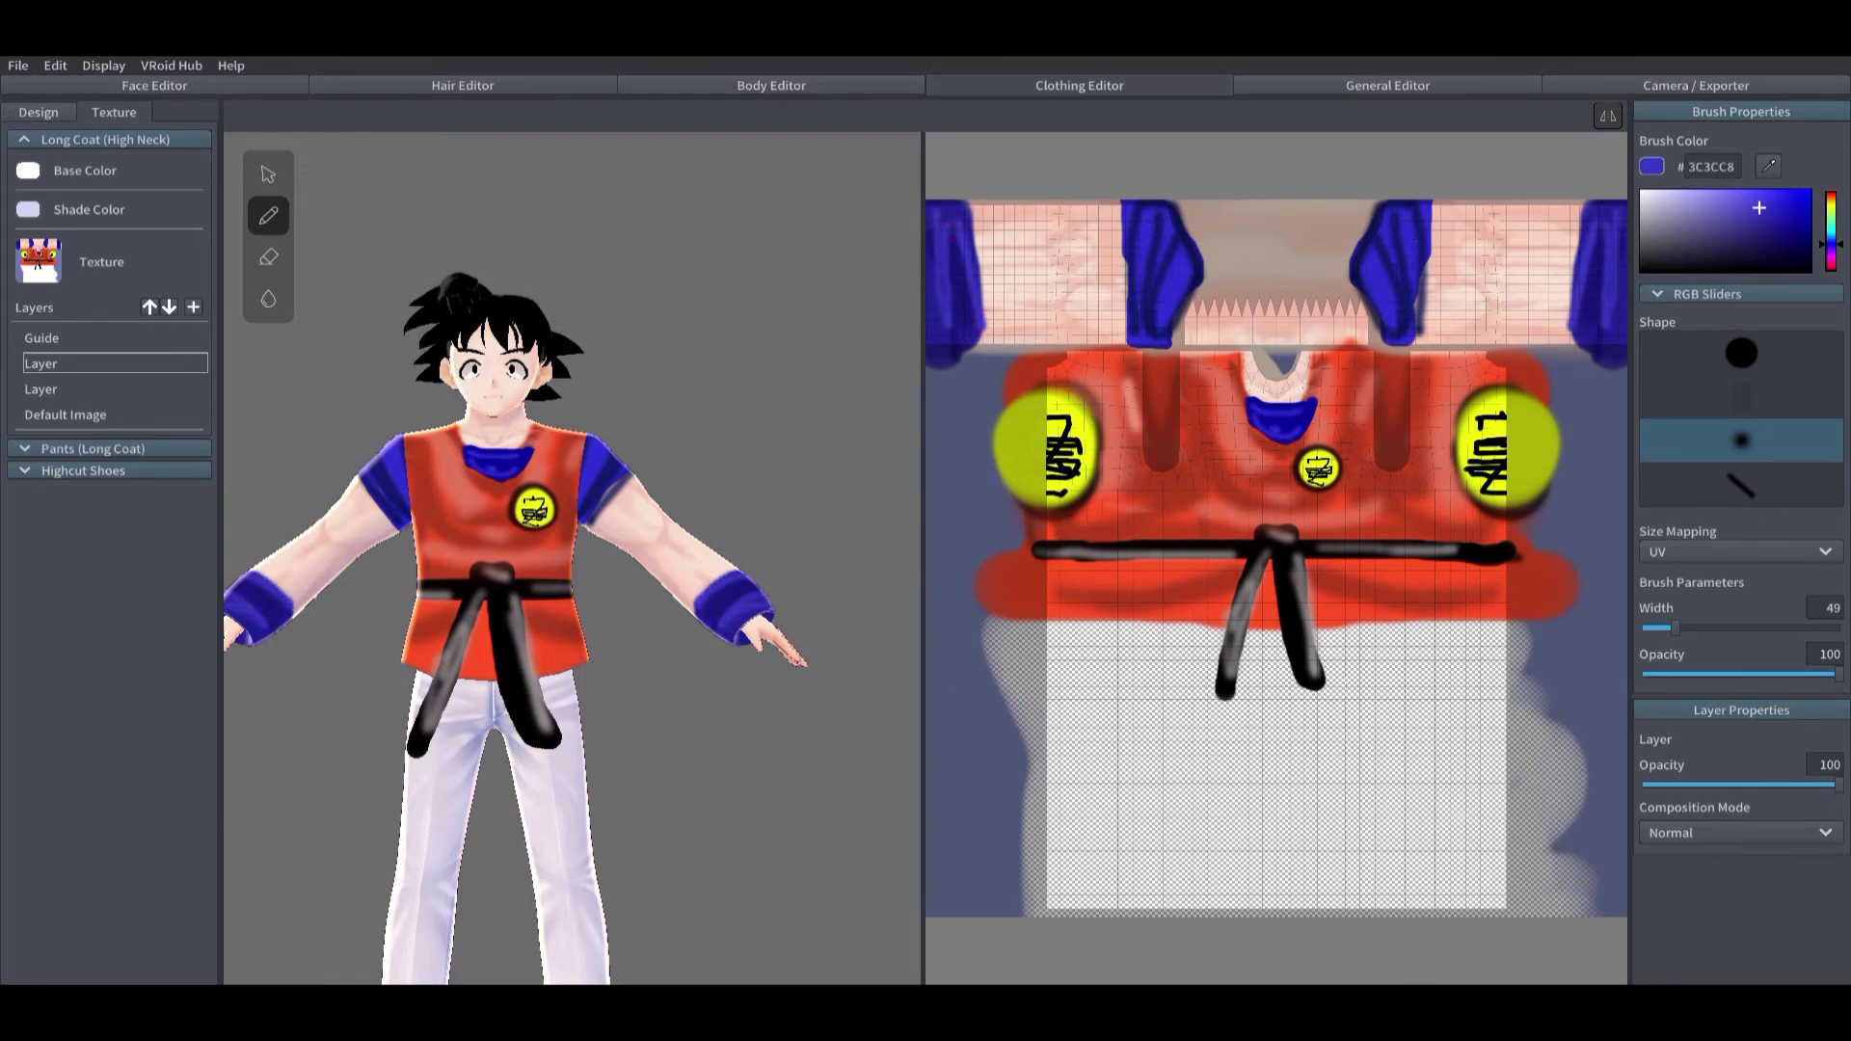
pyautogui.moveTo(758, 384); pyautogui.dragTo(777, 368, button='right')
pyautogui.scroll(-3, 779, 376)
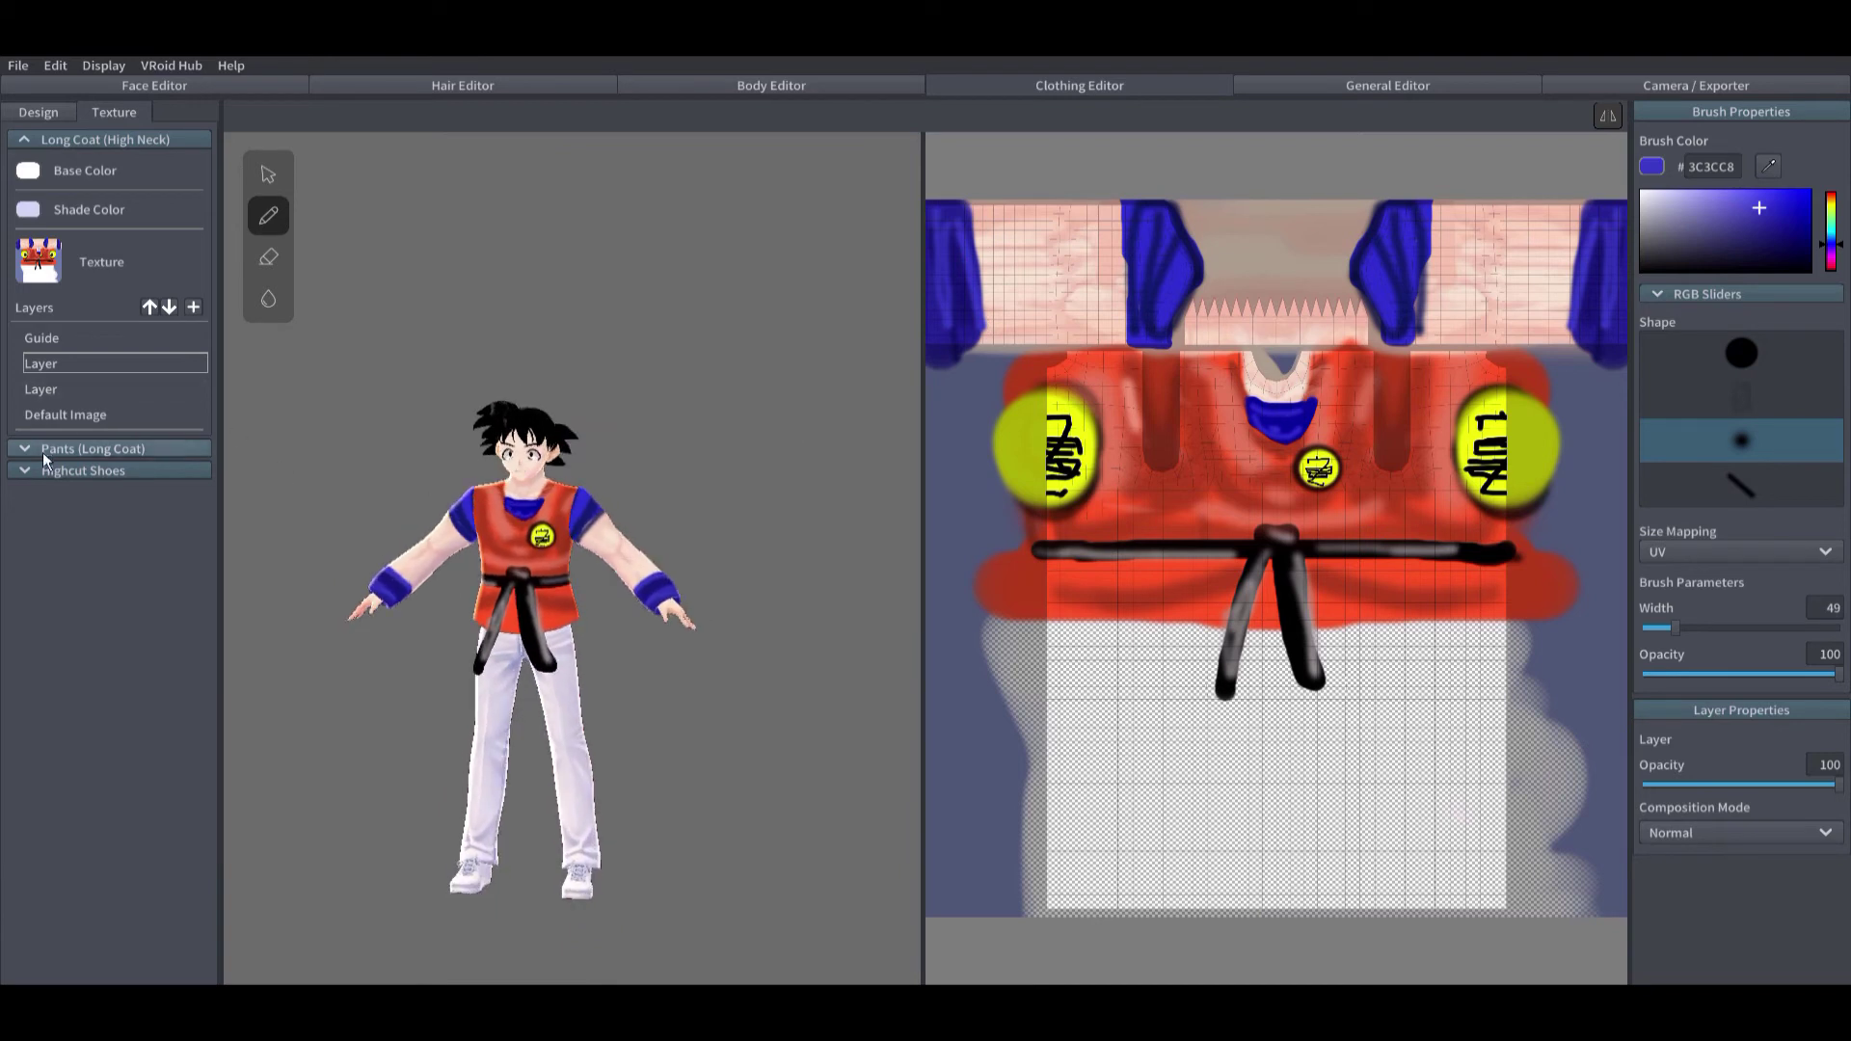
# Step: Paint the pants' Default Image layer down to the shins in F75024 sampled from the top, using the hard round brush at width 251
pyautogui.click(144, 449)
pyautogui.click(145, 698)
pyautogui.click(1768, 167)
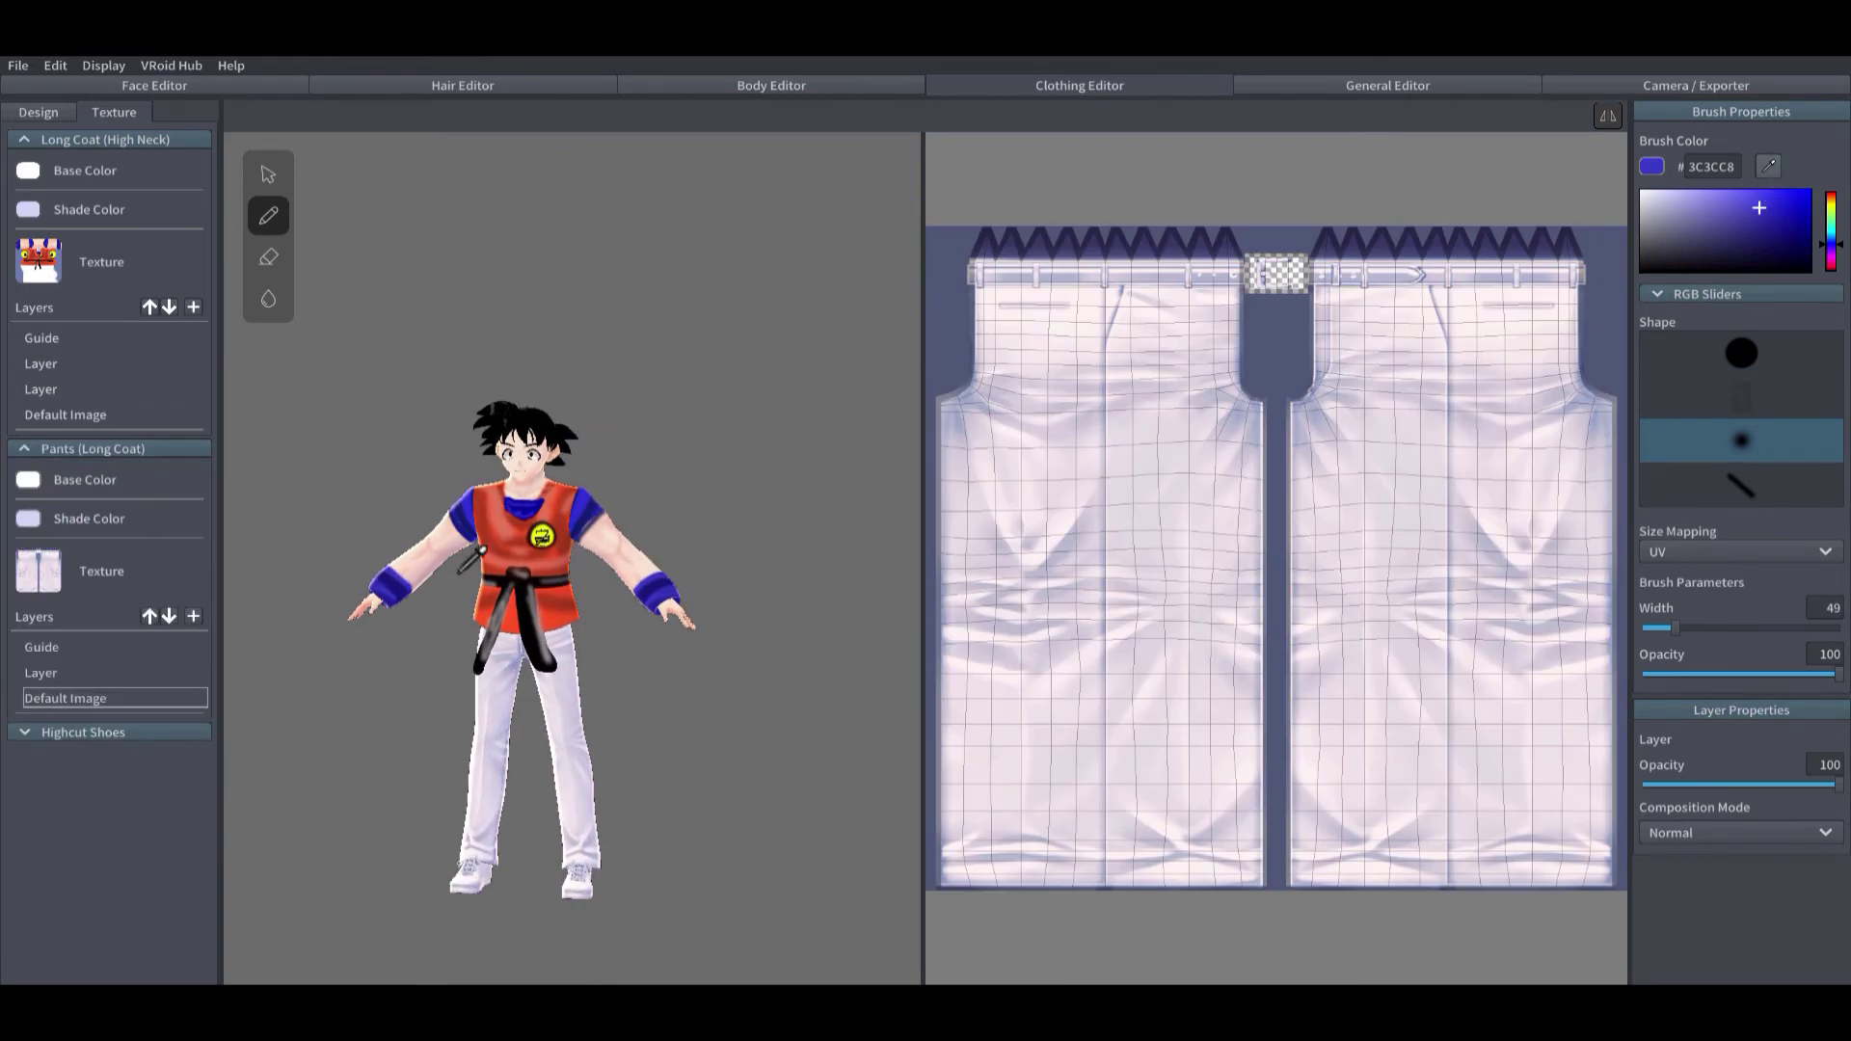
pyautogui.click(561, 621)
pyautogui.click(1806, 349)
pyautogui.moveTo(1676, 628); pyautogui.dragTo(1806, 628)
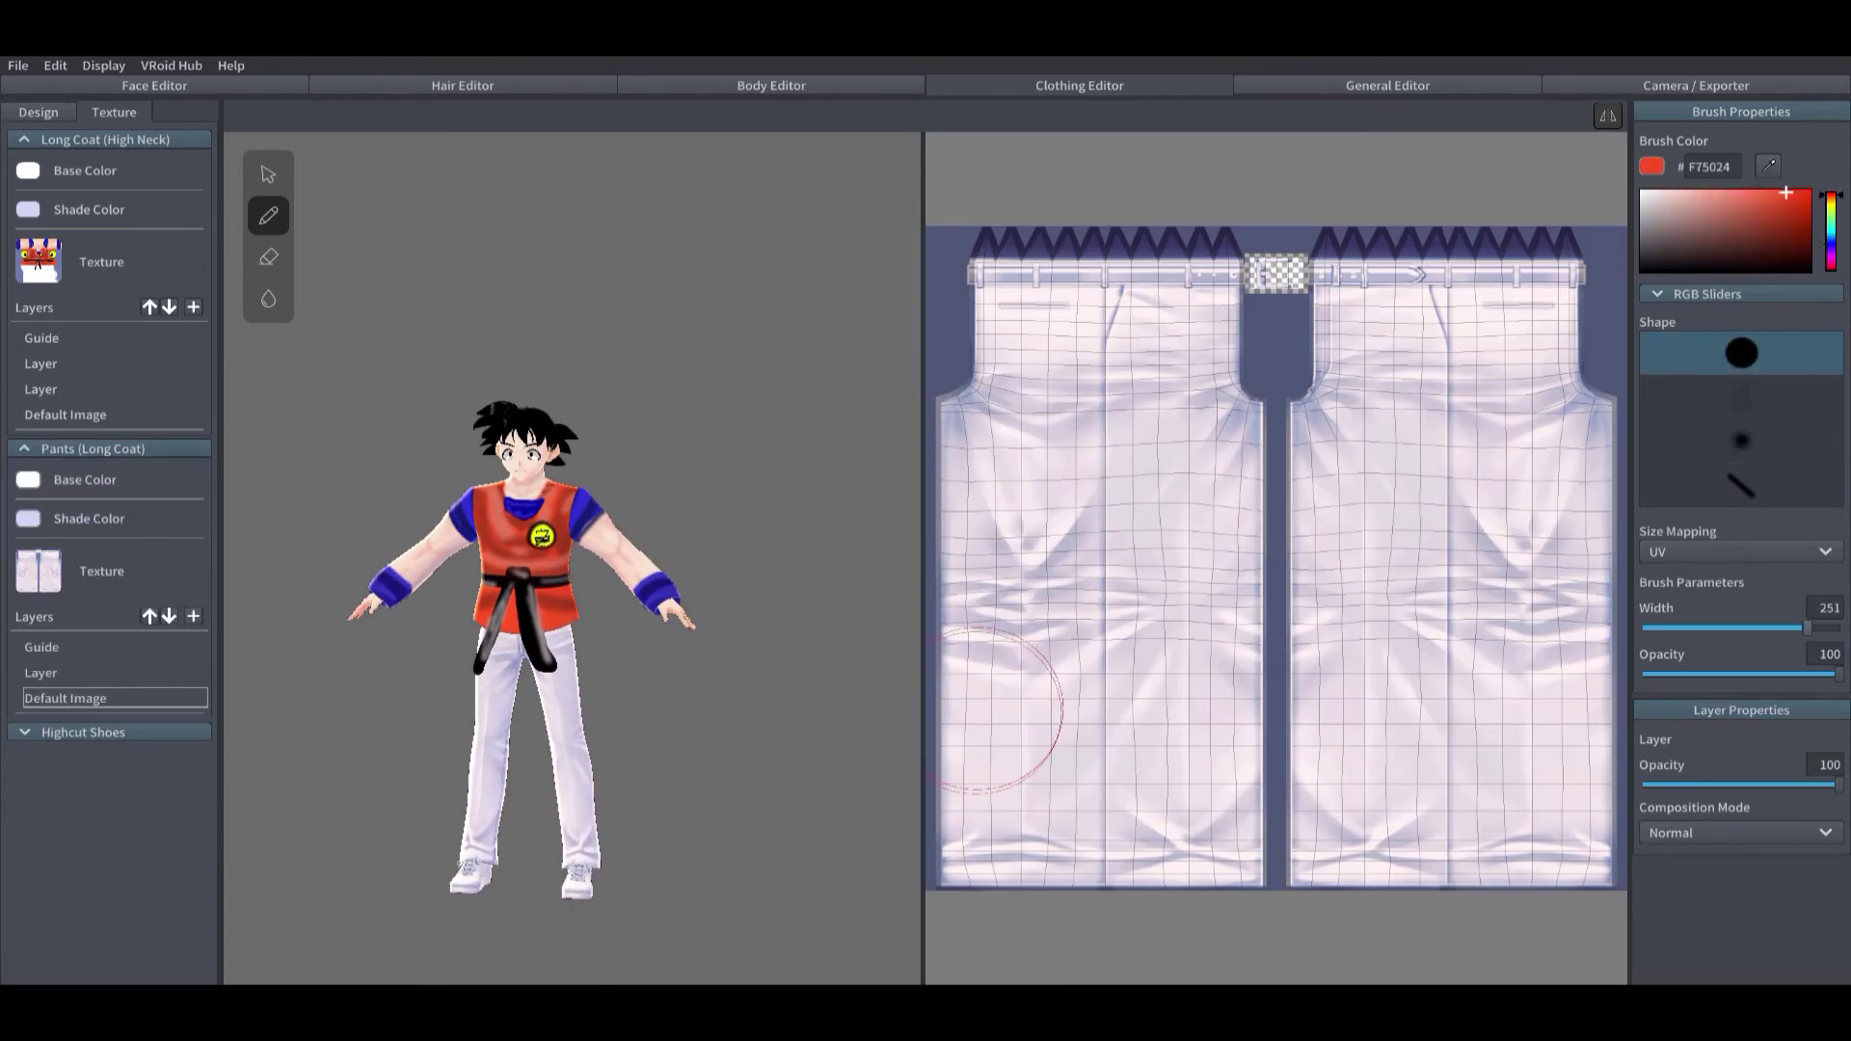
pyautogui.moveTo(1109, 704)
pyautogui.mouseDown()
pyautogui.moveTo(964, 617)
pyautogui.moveTo(856, 511)
pyautogui.moveTo(940, 318)
pyautogui.moveTo(950, 448)
pyautogui.mouseUp()
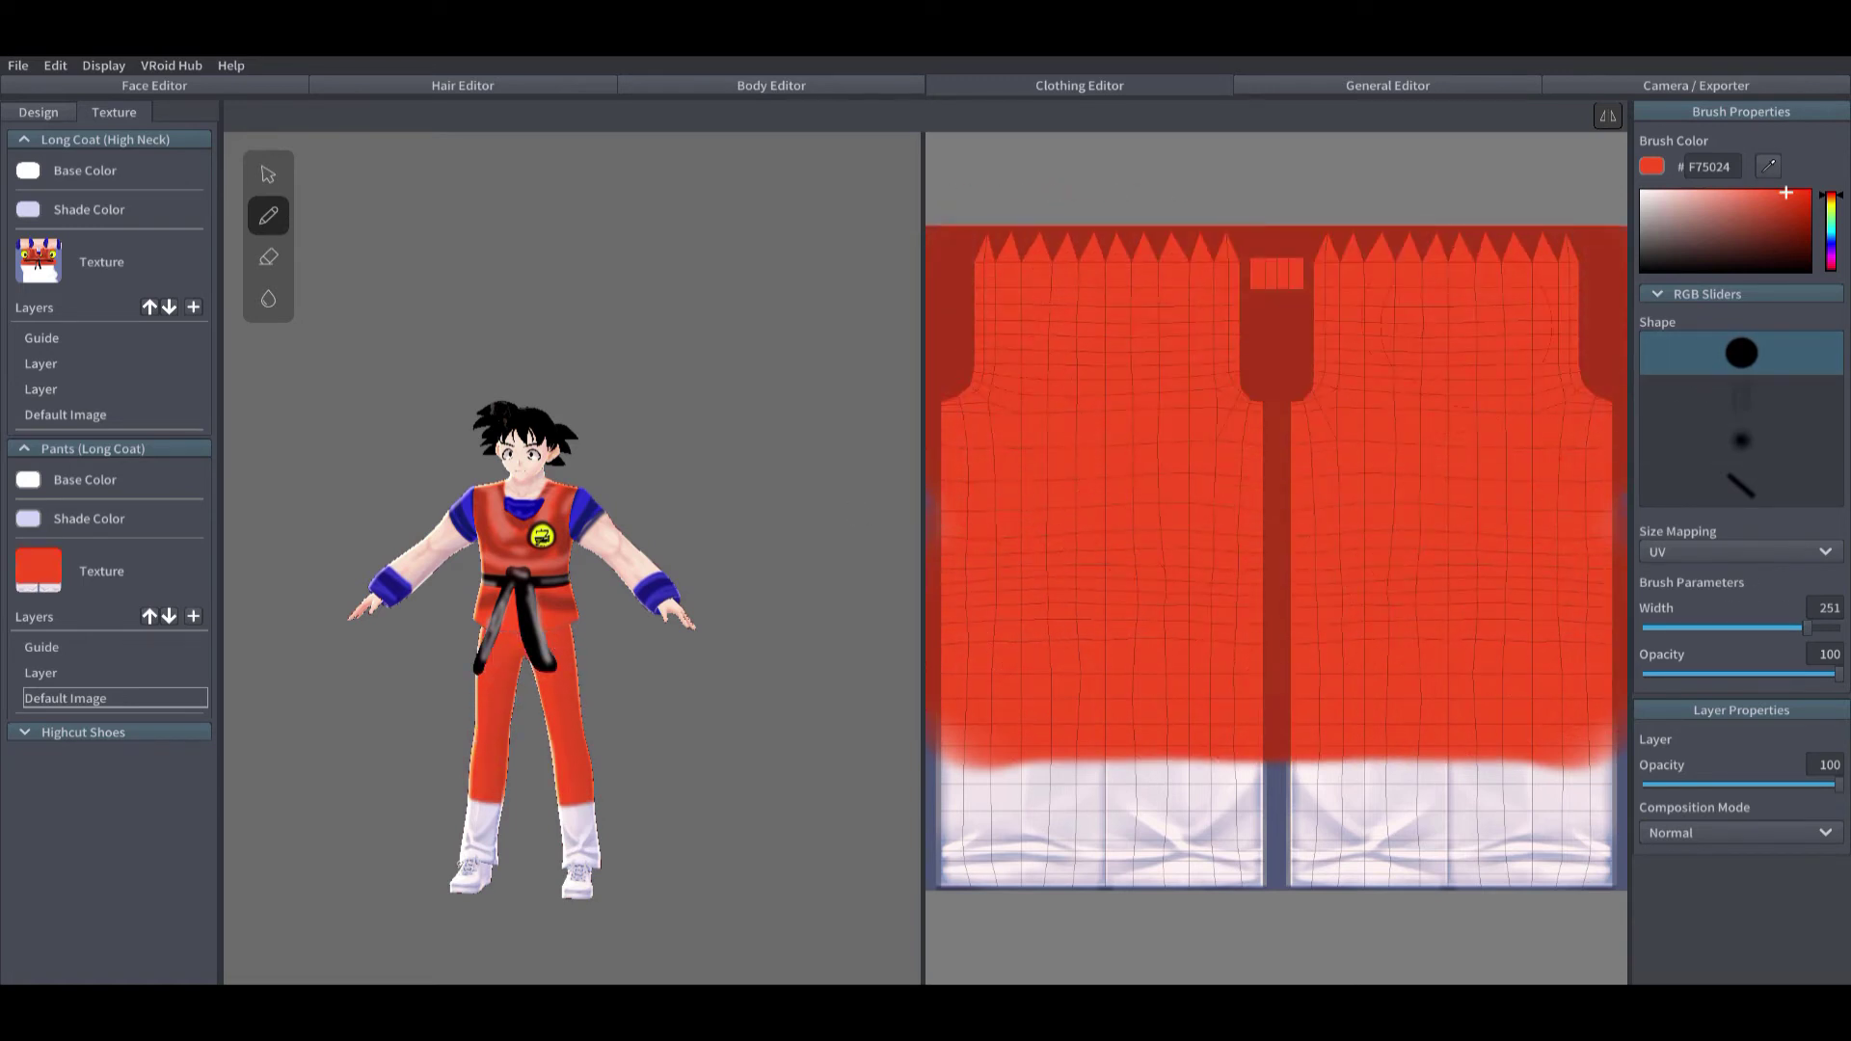
# Step: Shade folds along the sides, knees and inner legs of the orange pants in B73D1D with the soft round brush at width 251
pyautogui.click(1785, 213)
pyautogui.click(1741, 440)
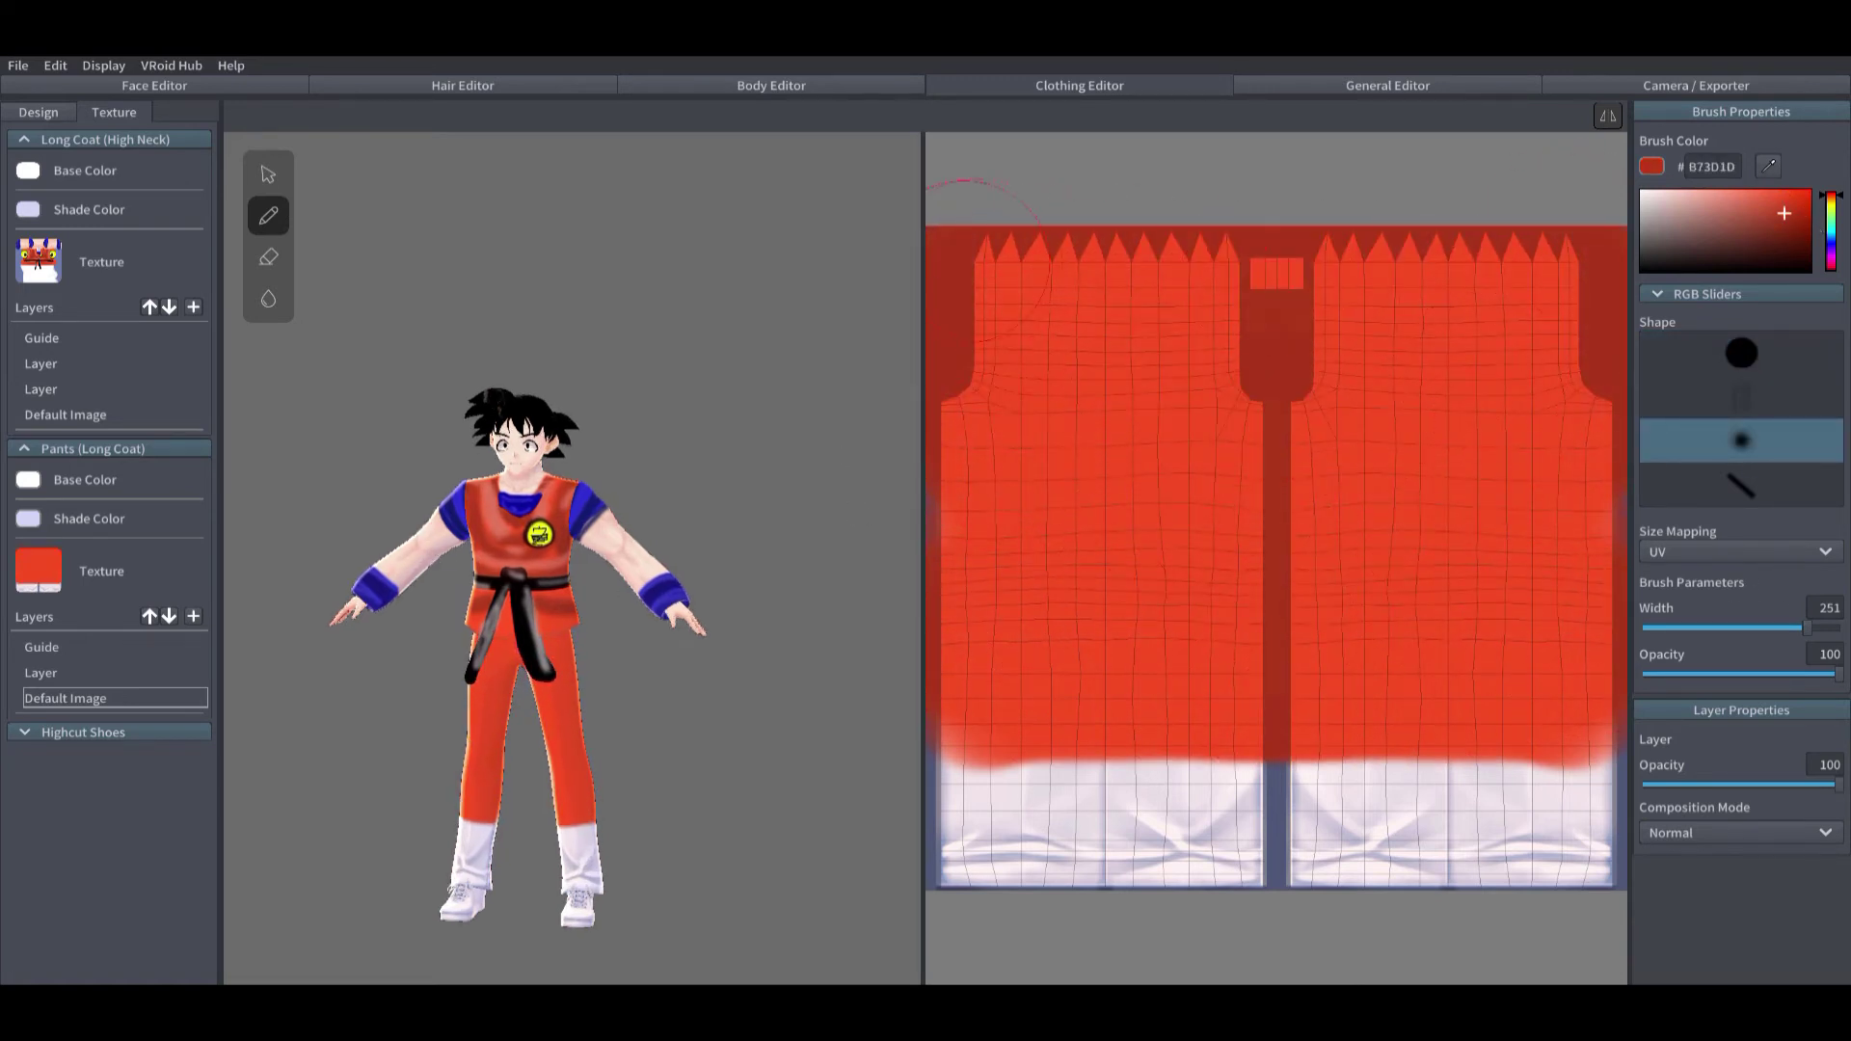
pyautogui.moveTo(964, 318); pyautogui.dragTo(1132, 627)
pyautogui.moveTo(1244, 299); pyautogui.dragTo(1246, 366)
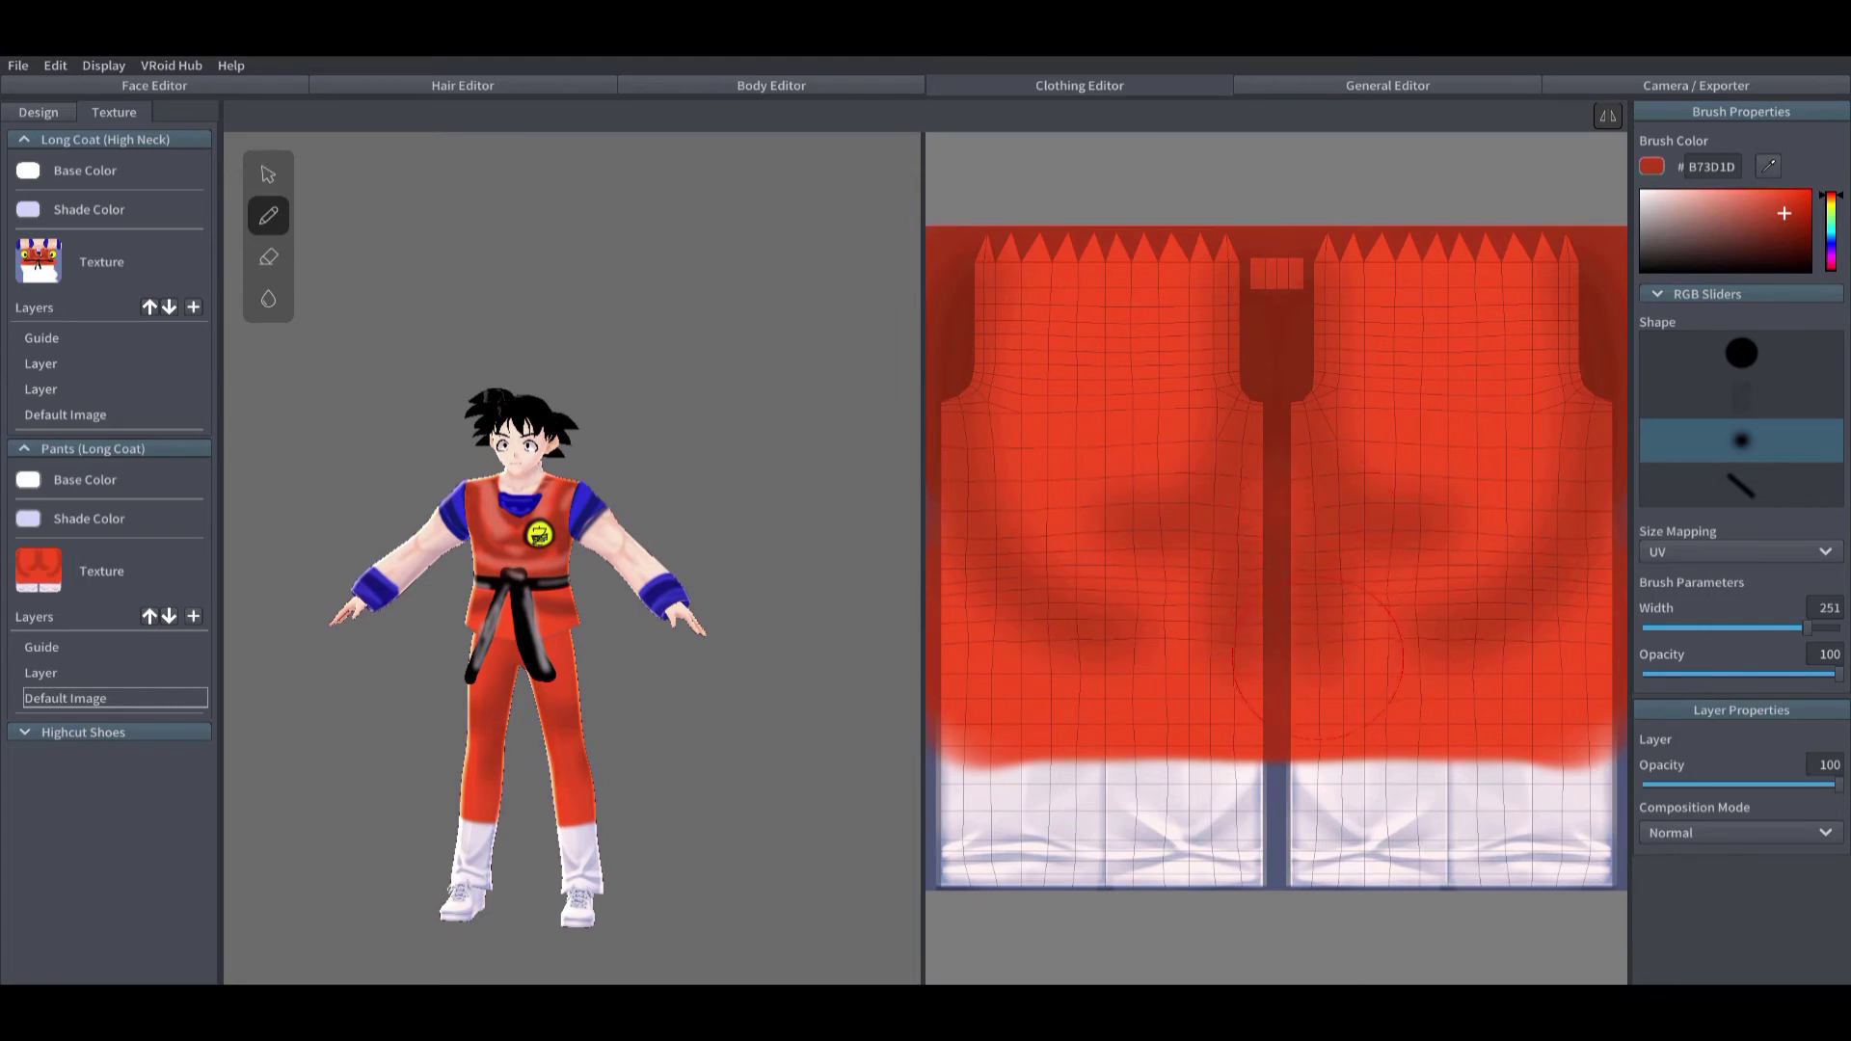
# Step: Add F86B45 highlight strokes along the thighs, knees and shins of the orange pants with the soft round brush at width 83
pyautogui.click(1781, 210)
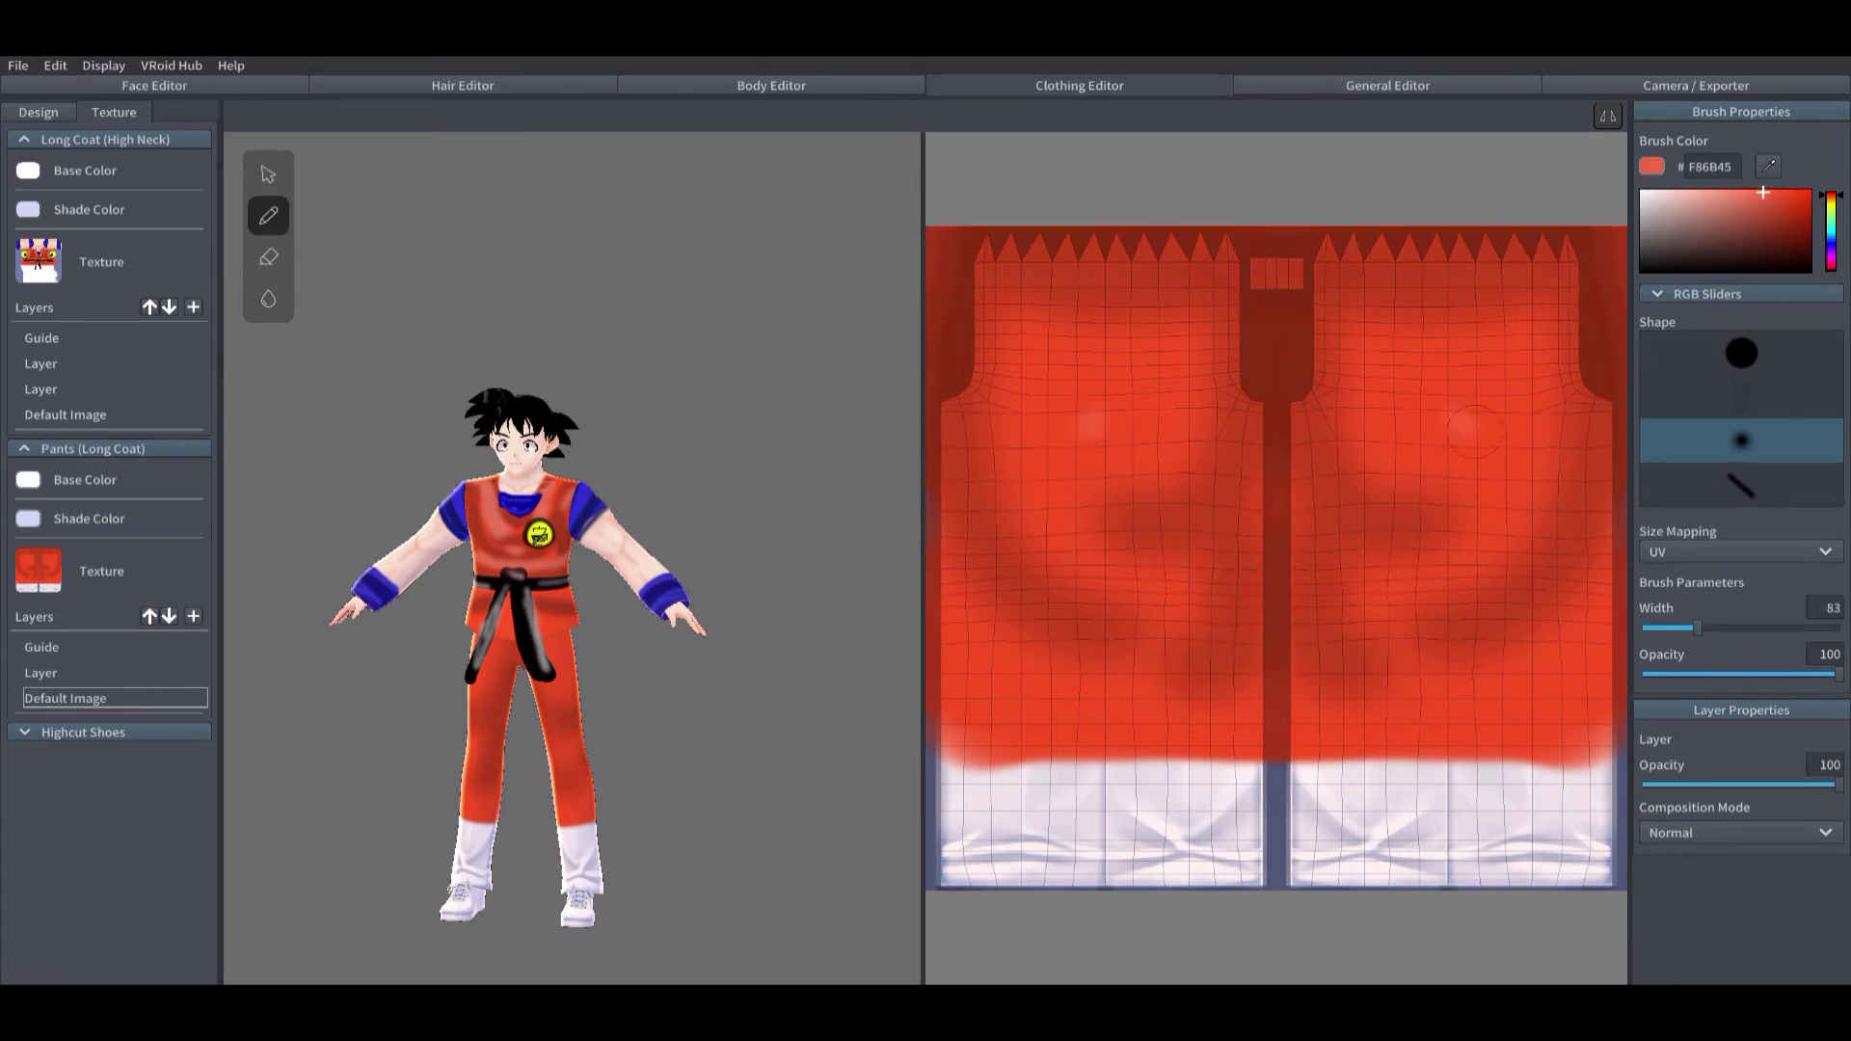
pyautogui.moveTo(1475, 432)
pyautogui.mouseDown()
pyautogui.moveTo(1389, 579)
pyautogui.moveTo(1493, 339)
pyautogui.mouseUp()
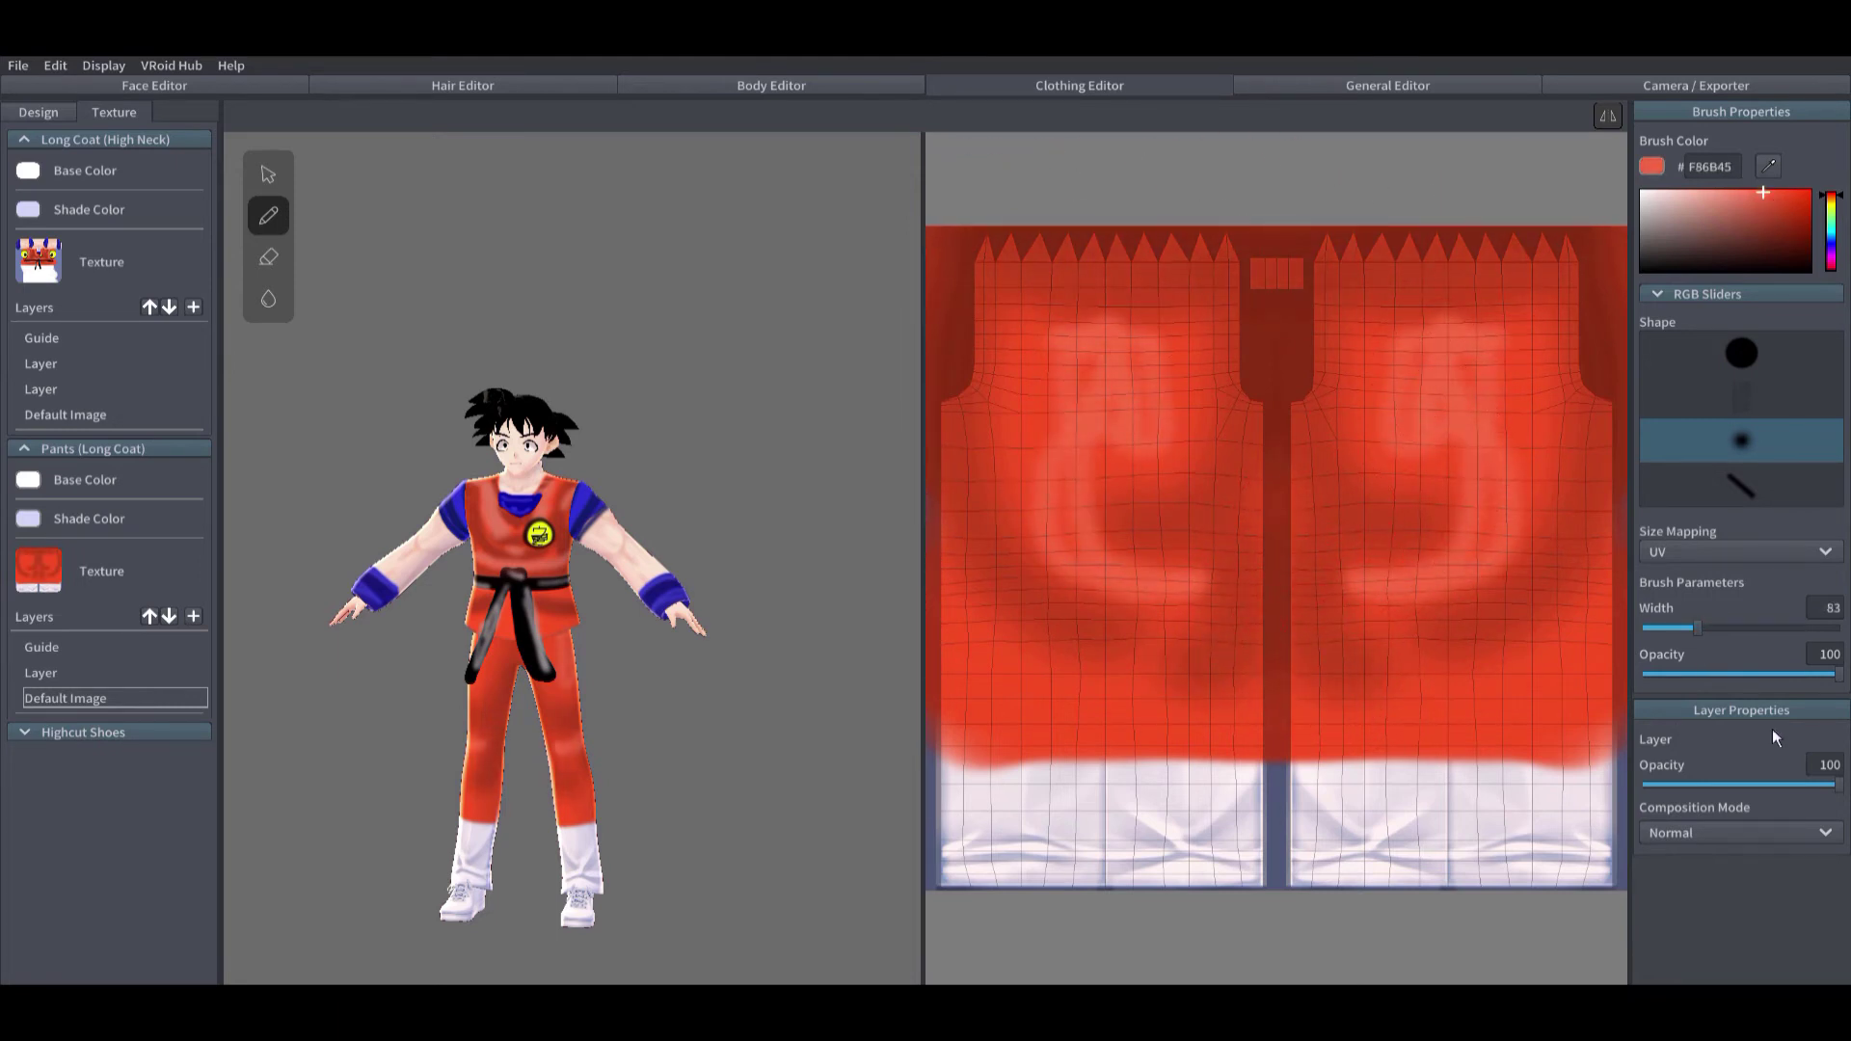
pyautogui.moveTo(540, 588); pyautogui.dragTo(905, 333, button='right')
pyautogui.scroll(5, 471, 450)
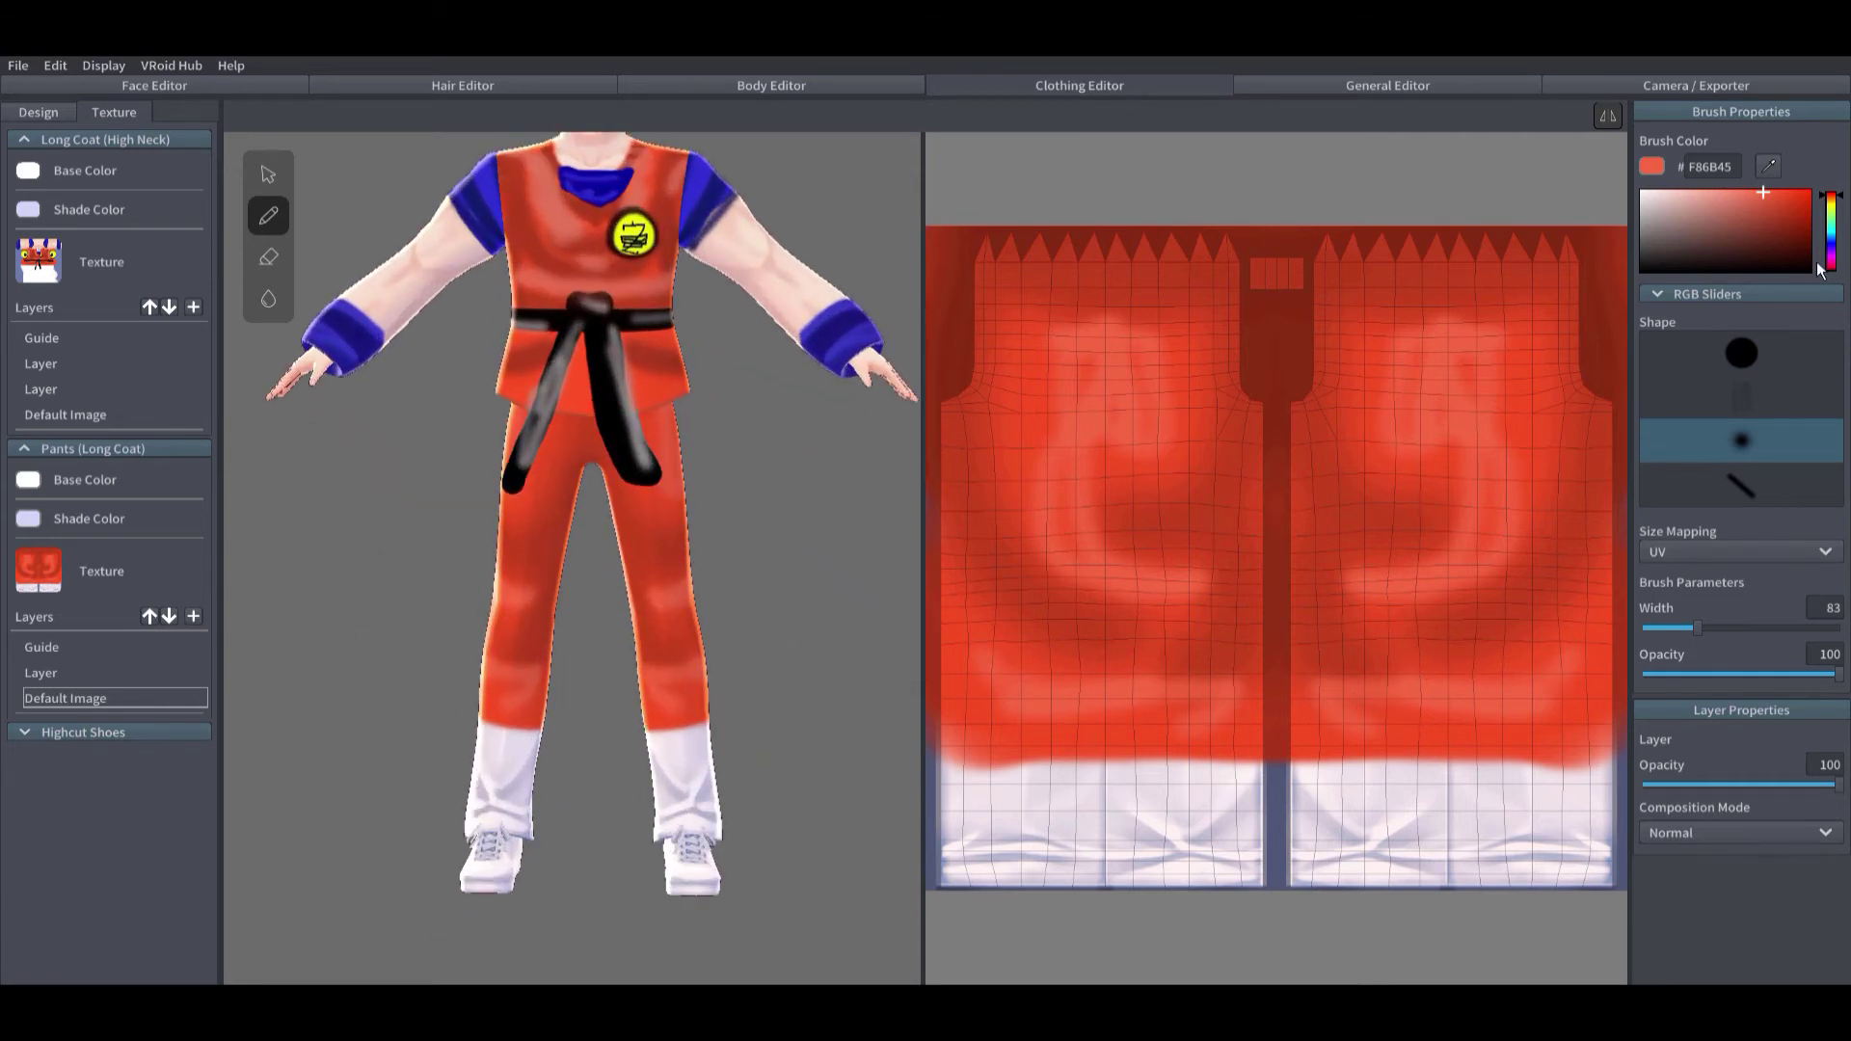
# Step: Paint the white lower part of the pants in blue 11218A, brightened with 0C26CB, using the soft round brush at width 145
pyautogui.click(1830, 242)
pyautogui.click(1789, 228)
pyautogui.click(29, 92)
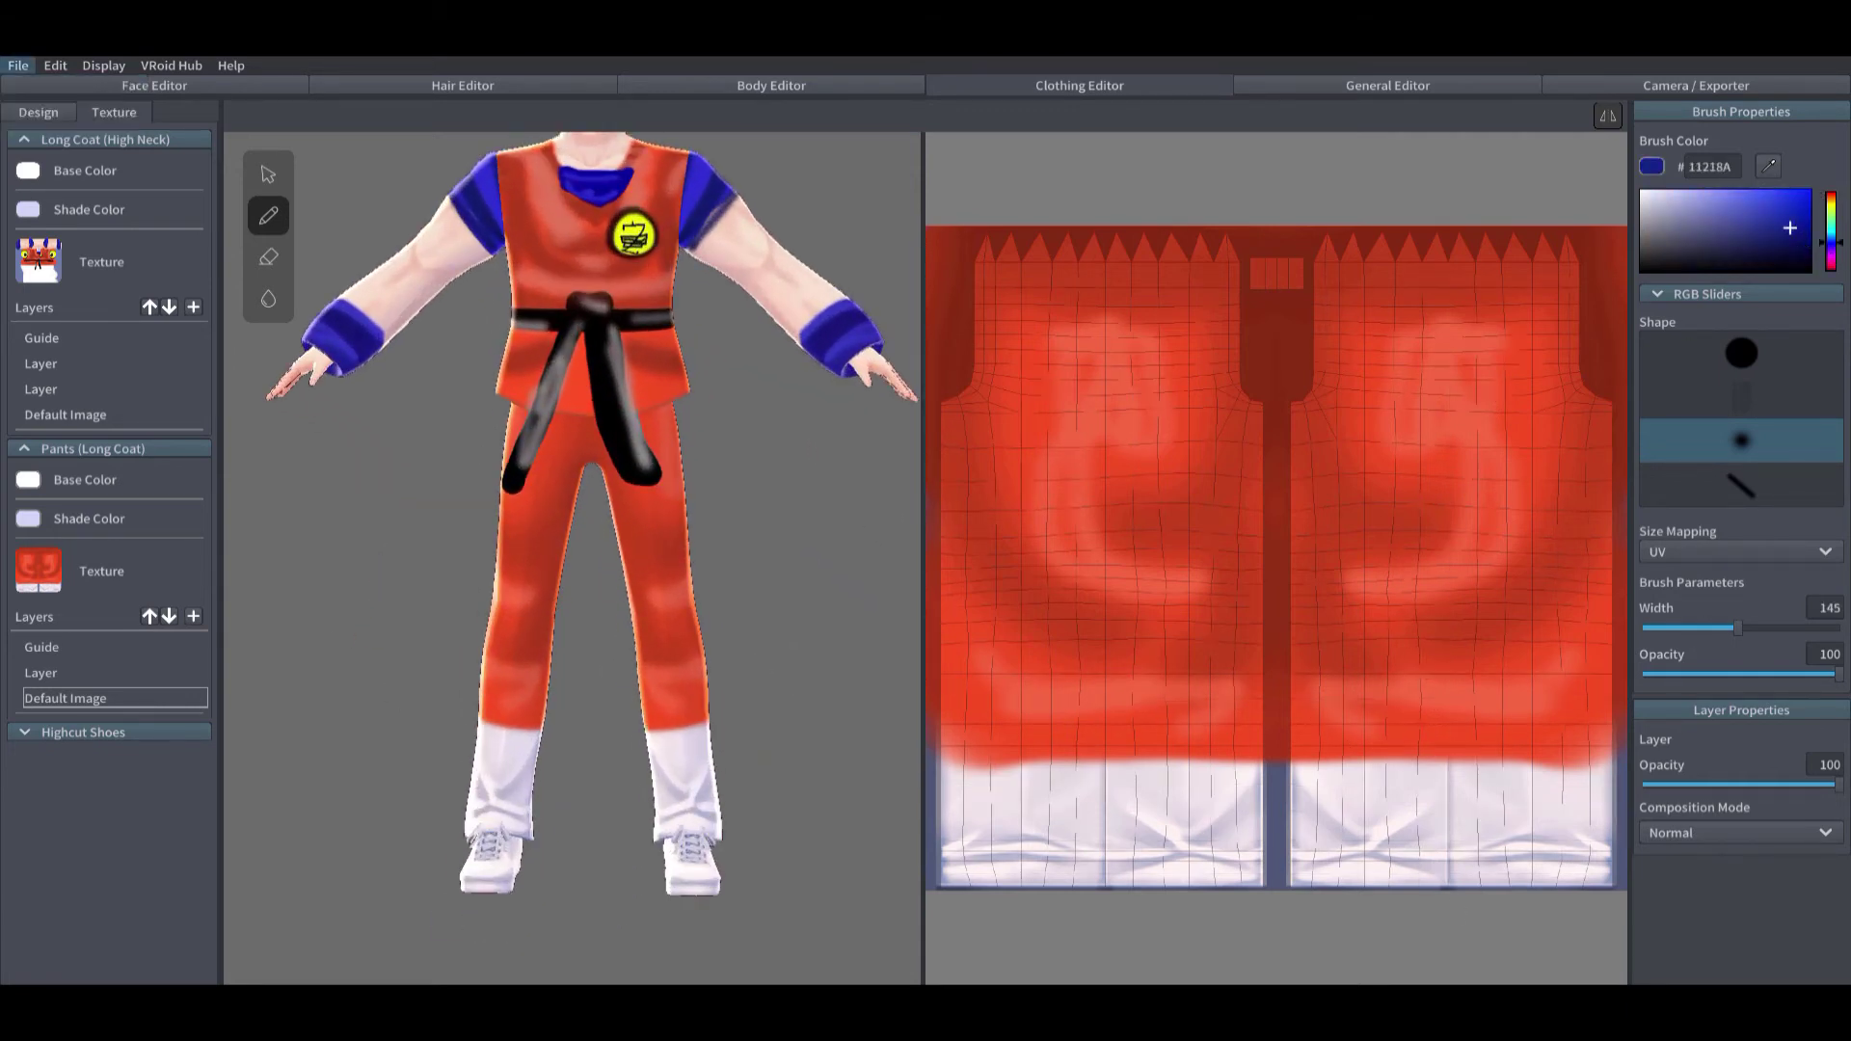
pyautogui.moveTo(1258, 762)
pyautogui.mouseDown()
pyautogui.moveTo(954, 868)
pyautogui.moveTo(954, 848)
pyautogui.moveTo(1205, 800)
pyautogui.moveTo(974, 786)
pyautogui.moveTo(909, 859)
pyautogui.moveTo(1591, 819)
pyautogui.mouseUp()
pyautogui.moveTo(1470, 791)
pyautogui.mouseDown()
pyautogui.moveTo(1600, 757)
pyautogui.moveTo(1282, 750)
pyautogui.mouseUp()
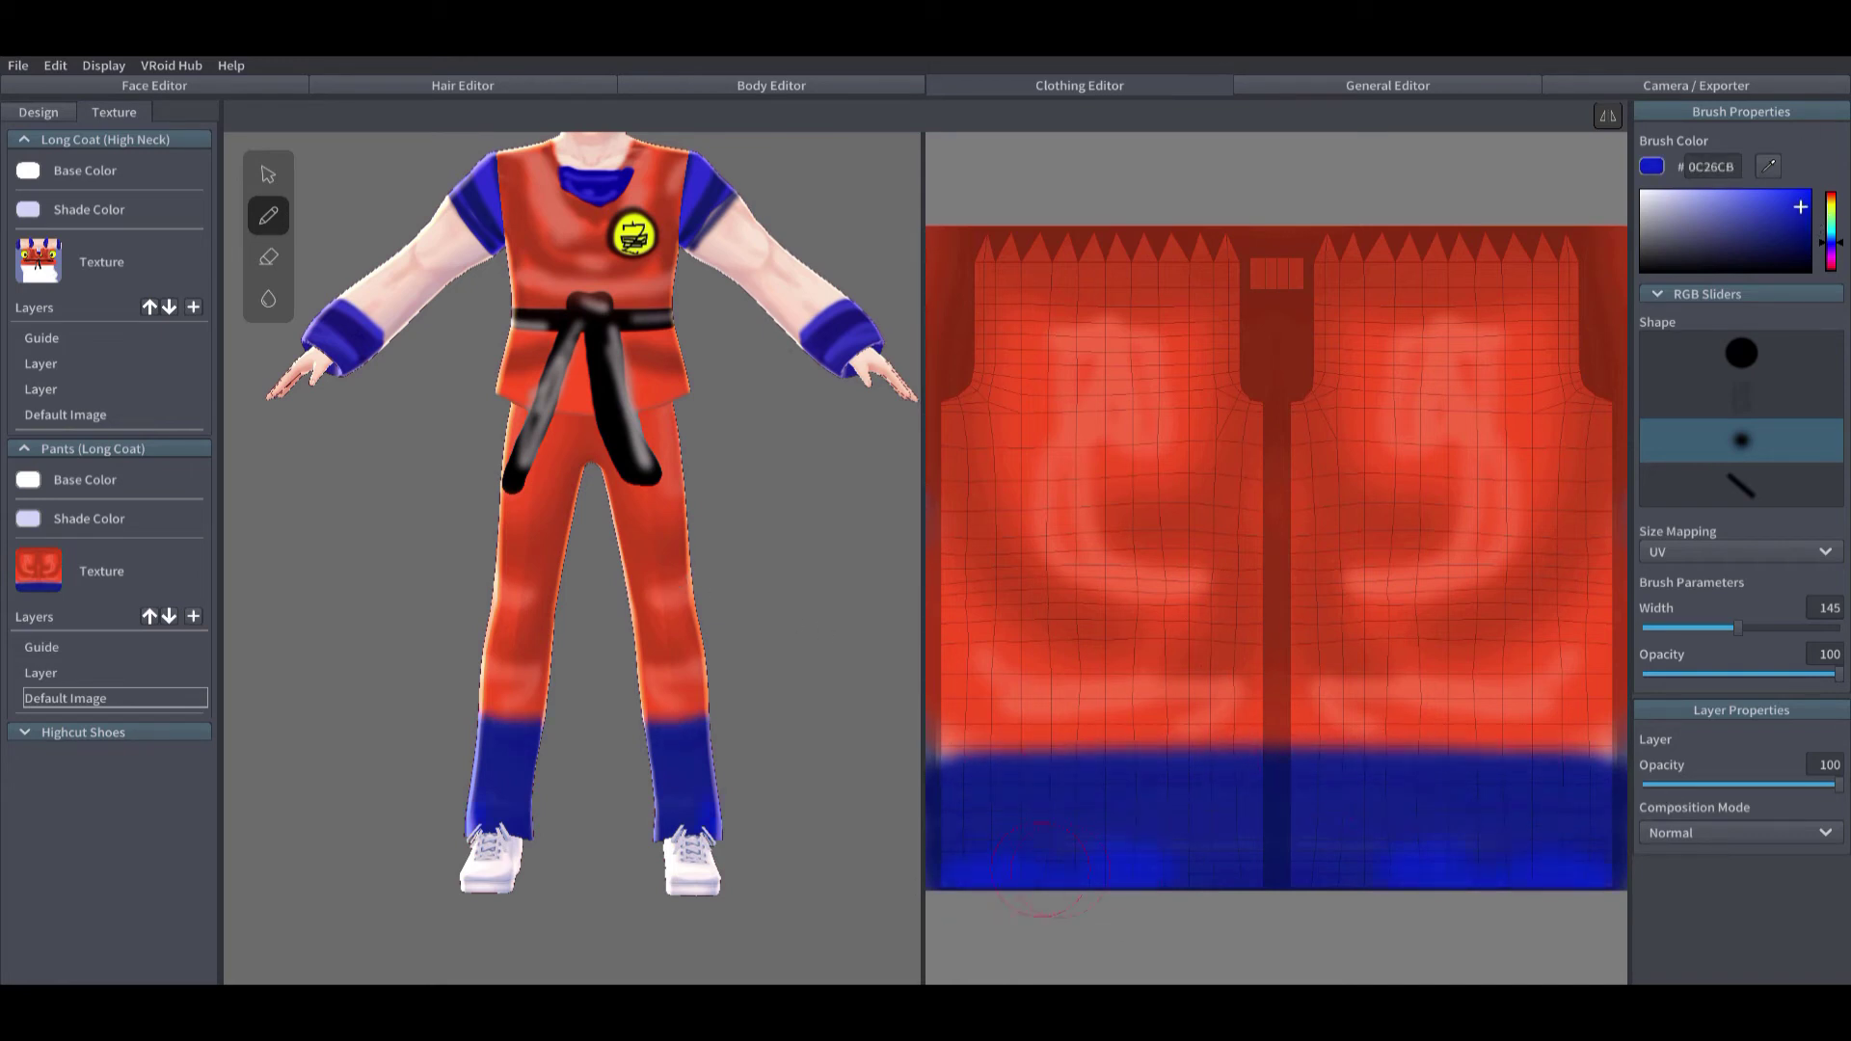
# Step: Paint a yellow band between the orange and blue areas with the hard round brush, and touch up its upper edge in CE431F
pyautogui.moveTo(1834, 229); pyautogui.dragTo(1834, 202)
pyautogui.click(1741, 353)
pyautogui.moveTo(941, 754); pyautogui.dragTo(1258, 772)
pyautogui.keyDown('alt'); pyautogui.click(1185, 675); pyautogui.keyUp('alt')
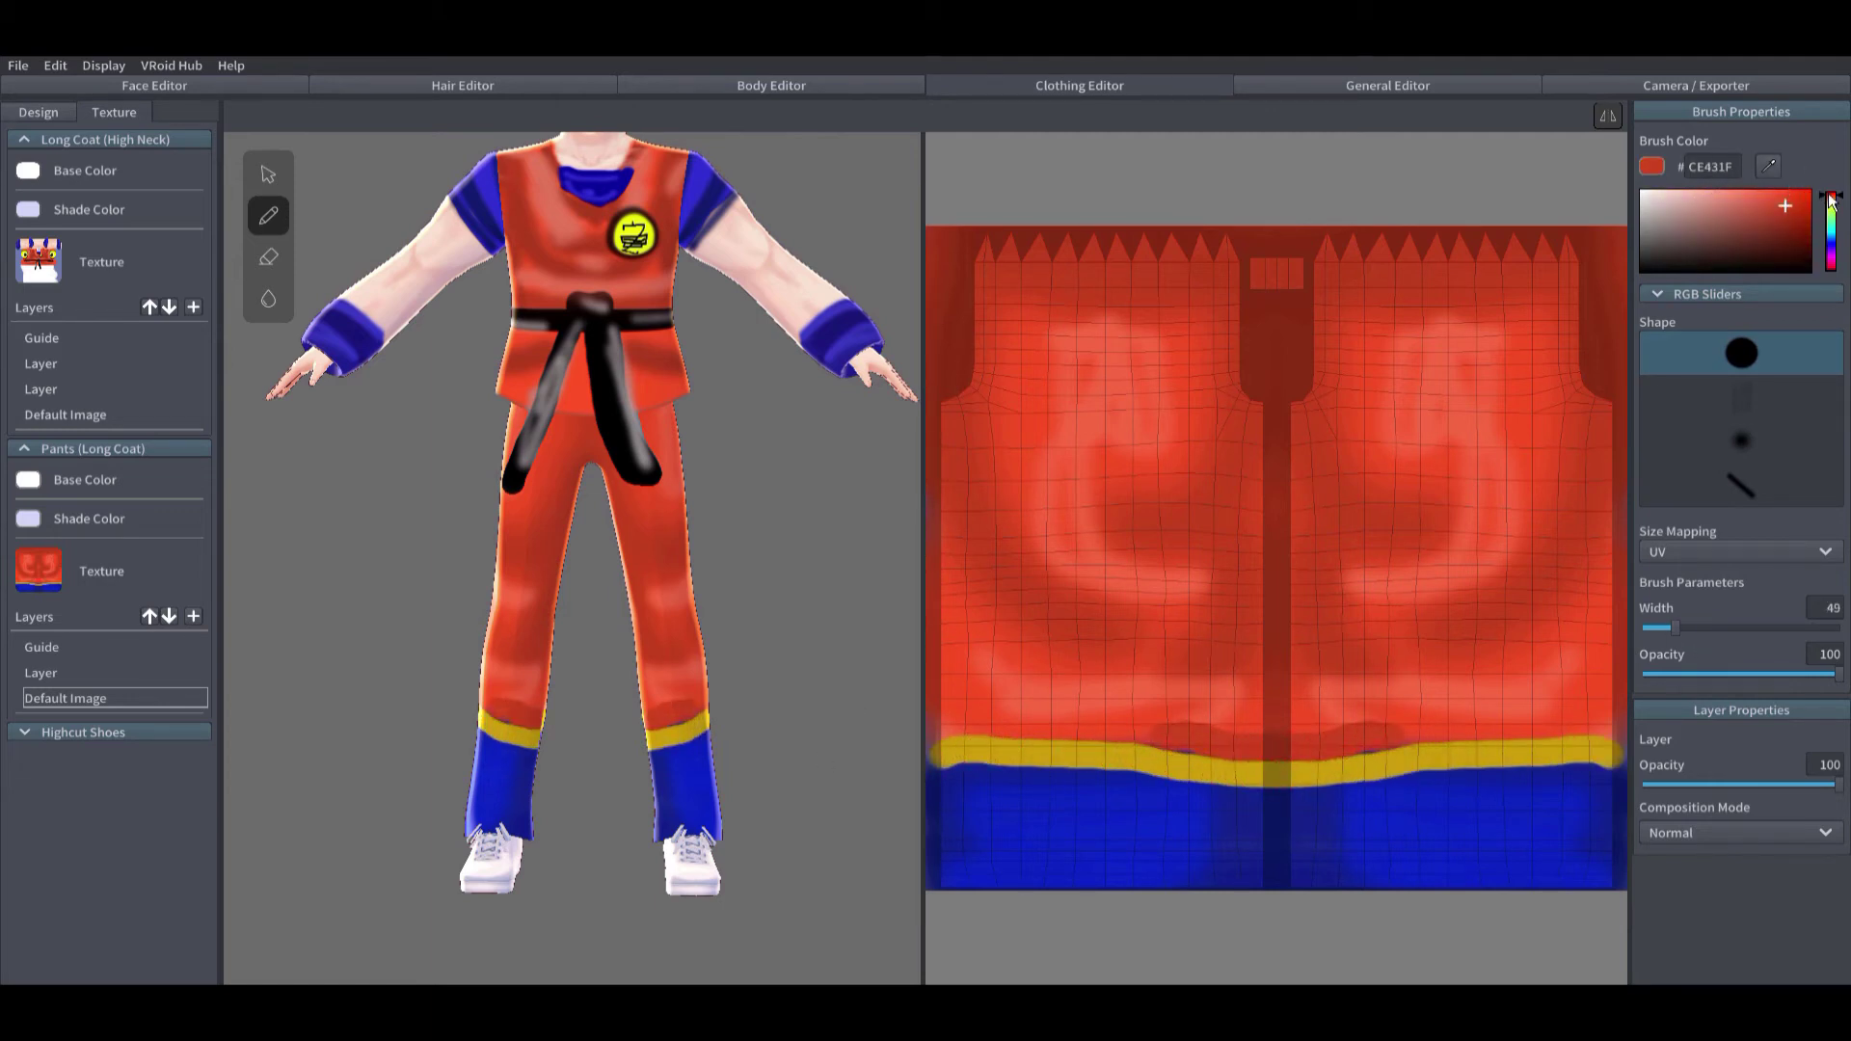
# Step: Draw a thin vertical CA9E0C stripe down each blue lower leg at brush width 15, undoing the misplaced stroke
pyautogui.keyDown('alt'); pyautogui.click(1526, 766); pyautogui.keyUp('alt')
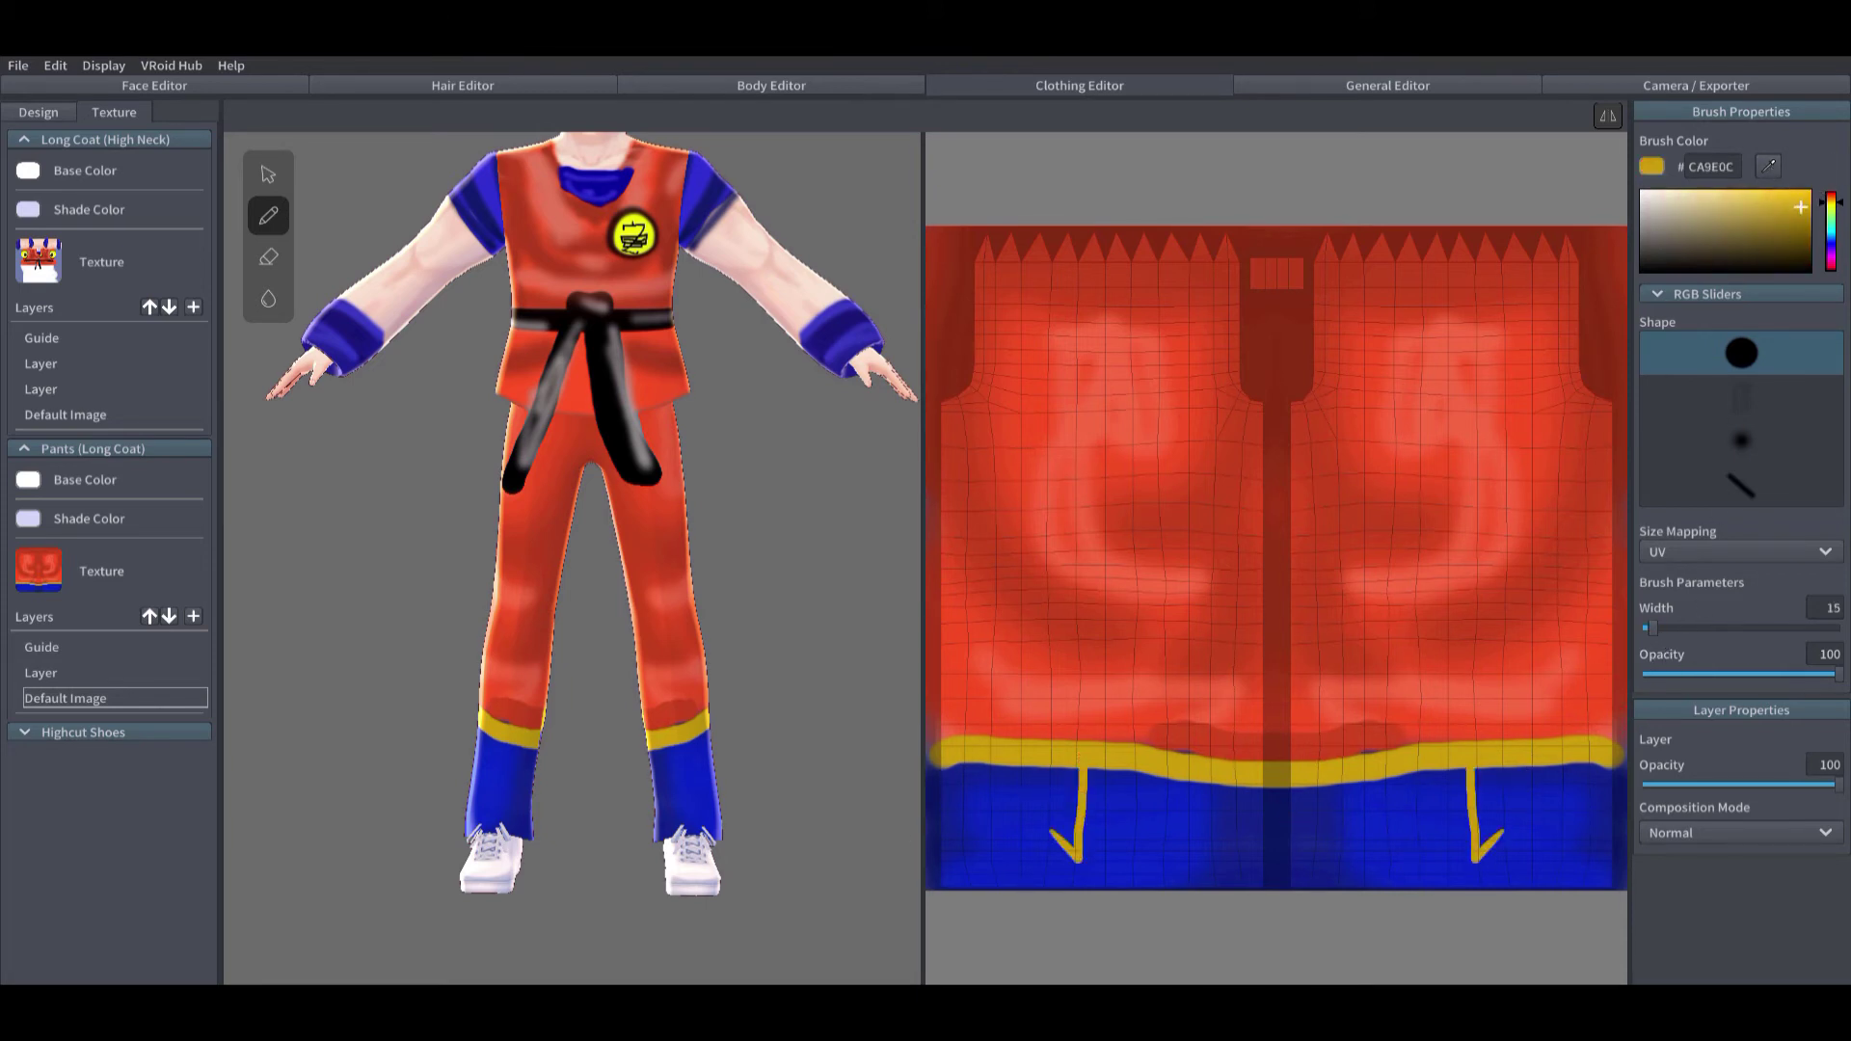
pyautogui.hotkey('ctrl', 'z')
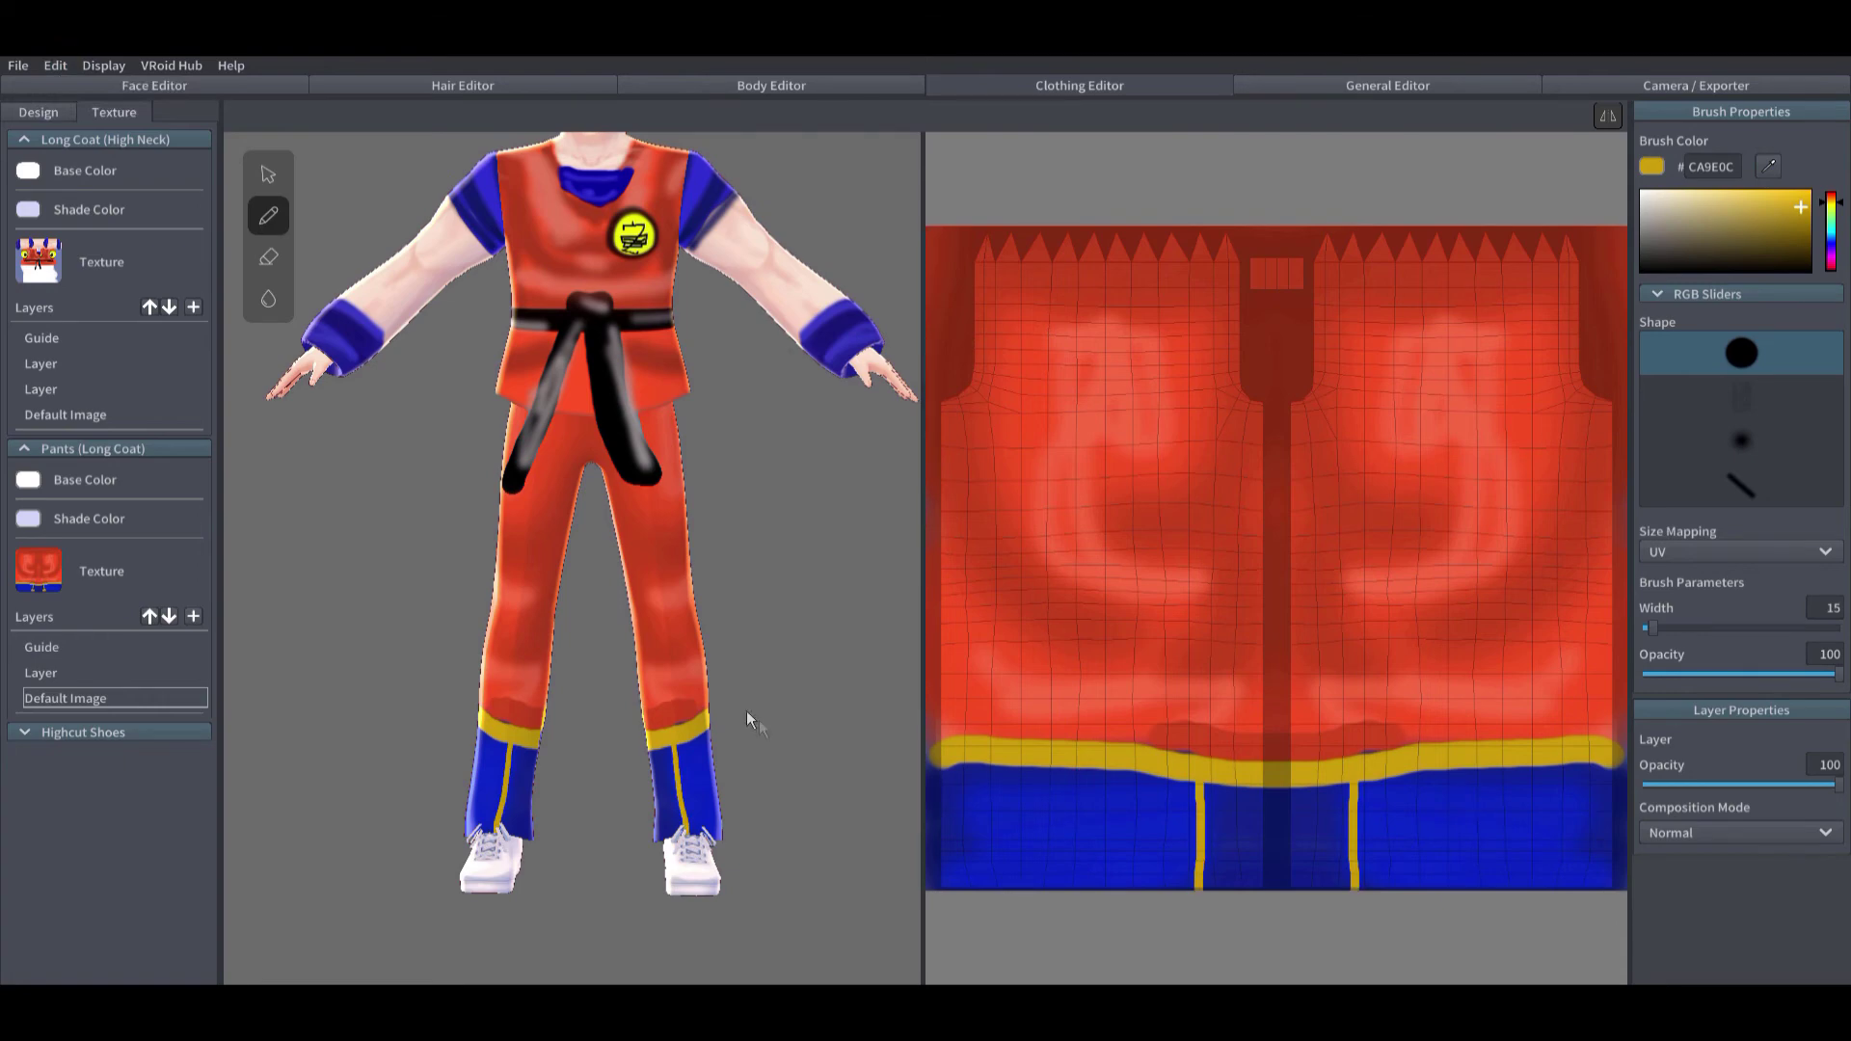
pyautogui.moveTo(746, 712); pyautogui.dragTo(926, 688, button='right')
# Step: Paint the upper of the Highcut Shoes' Default Image layer in blue 0B24C6 sampled from the lower leg, using the hard round brush
pyautogui.click(41, 734)
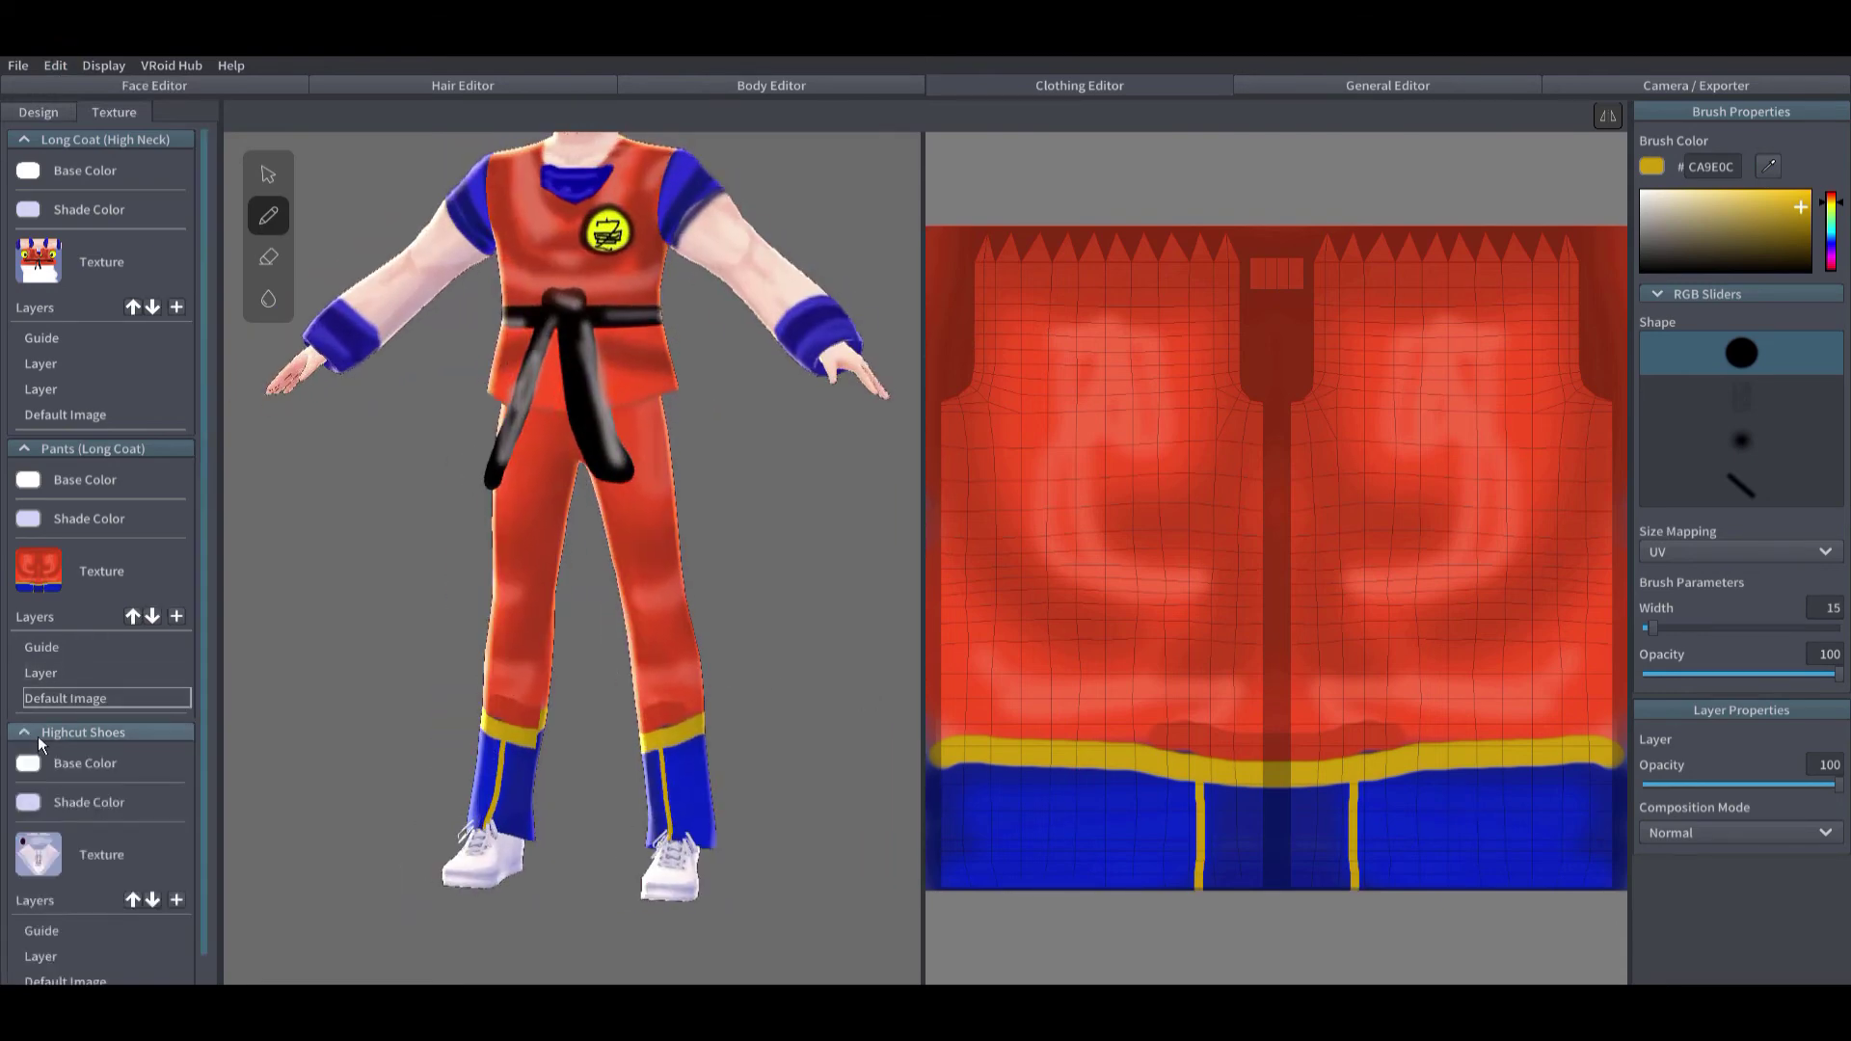
pyautogui.scroll(-1, 57, 771)
pyautogui.click(58, 425)
pyautogui.click(65, 720)
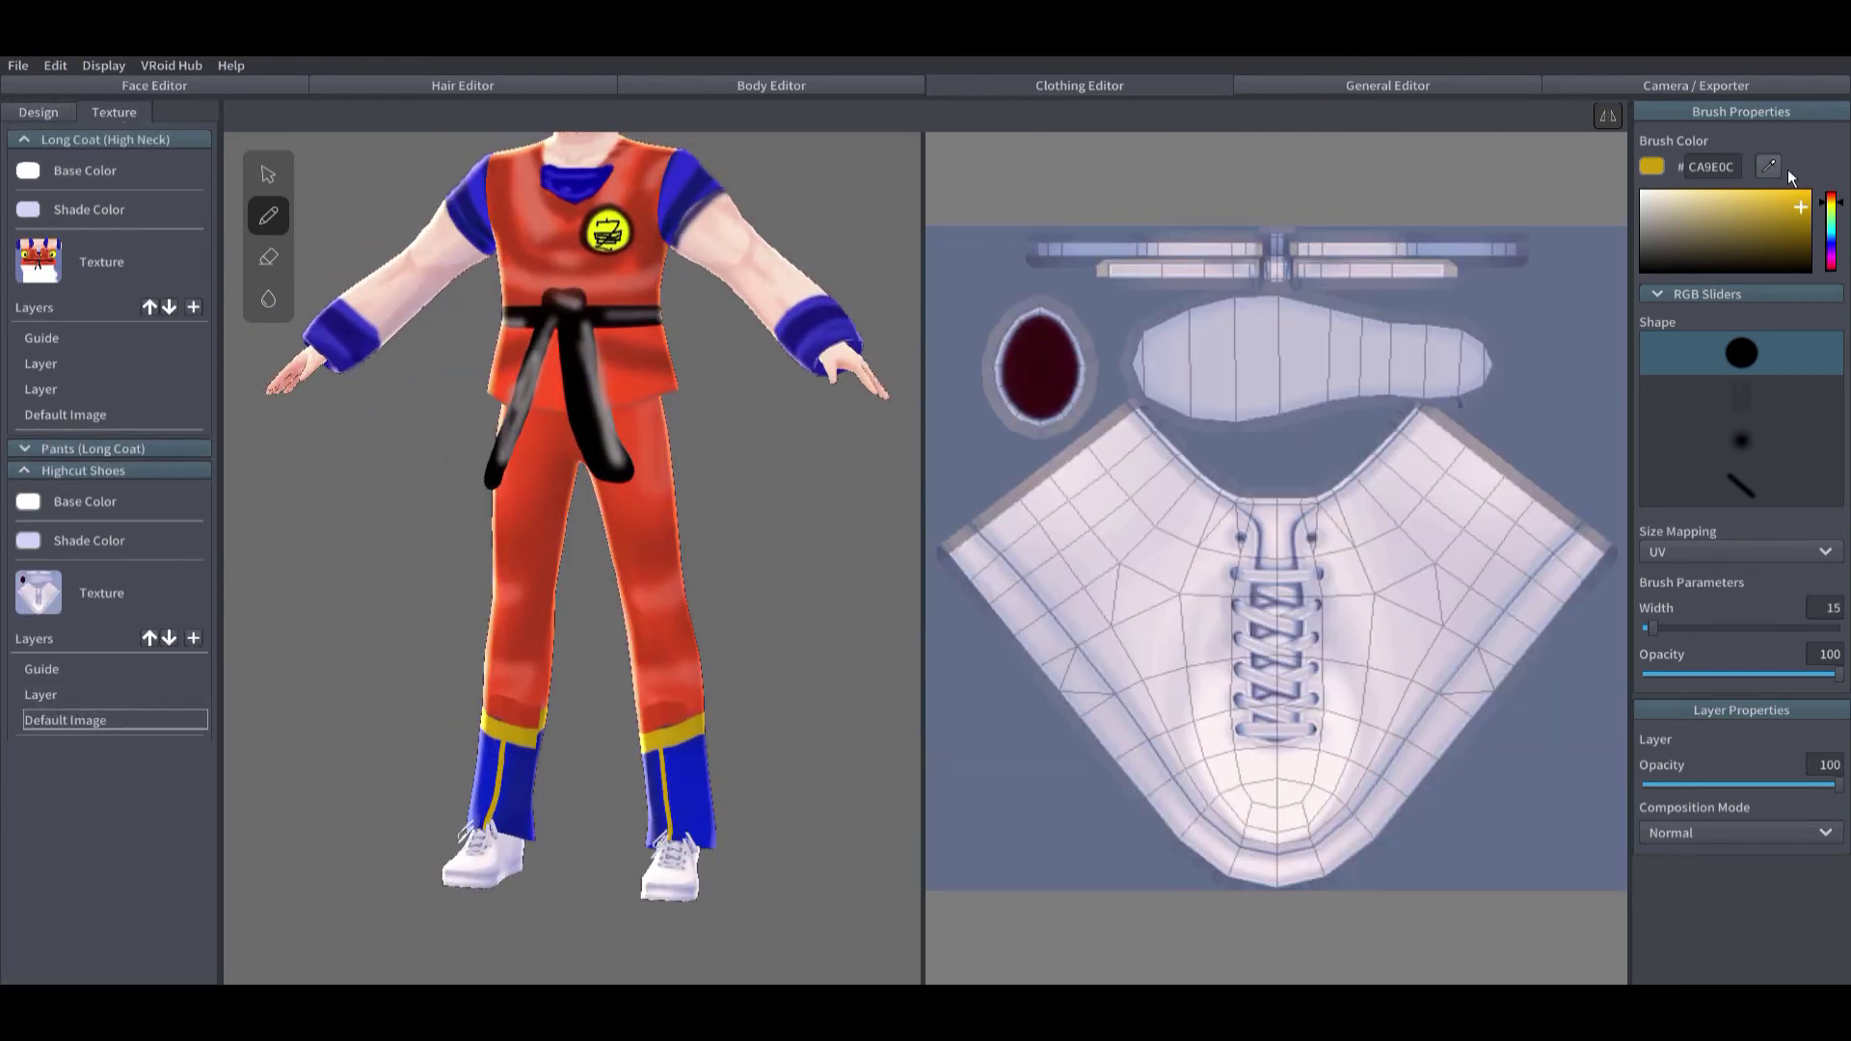
pyautogui.keyDown('alt'); pyautogui.click(704, 816); pyautogui.keyUp('alt')
pyautogui.moveTo(1352, 618); pyautogui.dragTo(1491, 616)
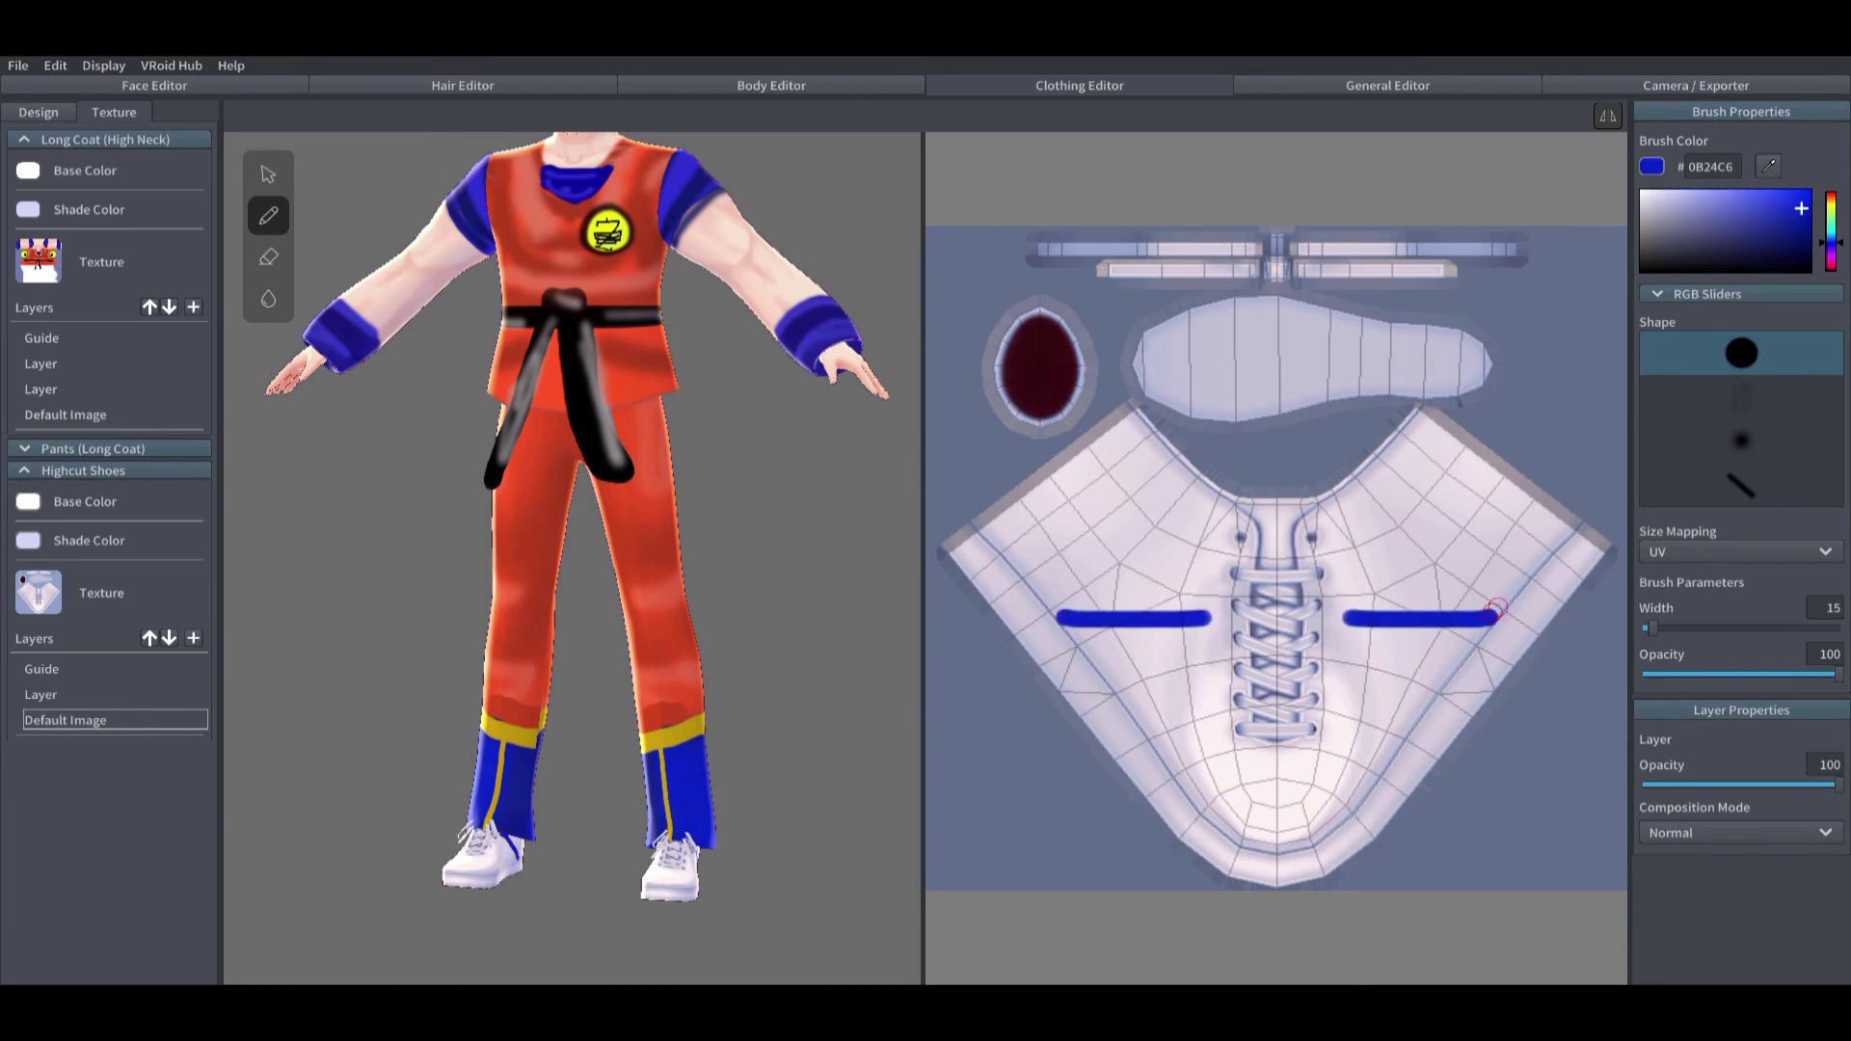
pyautogui.moveTo(1652, 627); pyautogui.dragTo(1708, 628)
pyautogui.moveTo(1515, 492)
pyautogui.mouseDown()
pyautogui.moveTo(1180, 511)
pyautogui.moveTo(1173, 556)
pyautogui.moveTo(1244, 761)
pyautogui.moveTo(1089, 414)
pyautogui.moveTo(1099, 588)
pyautogui.moveTo(1178, 714)
pyautogui.moveTo(1082, 569)
pyautogui.moveTo(988, 525)
pyautogui.mouseUp()
pyautogui.moveTo(1708, 627); pyautogui.dragTo(1675, 628)
pyautogui.moveTo(1499, 614); pyautogui.dragTo(1307, 795)
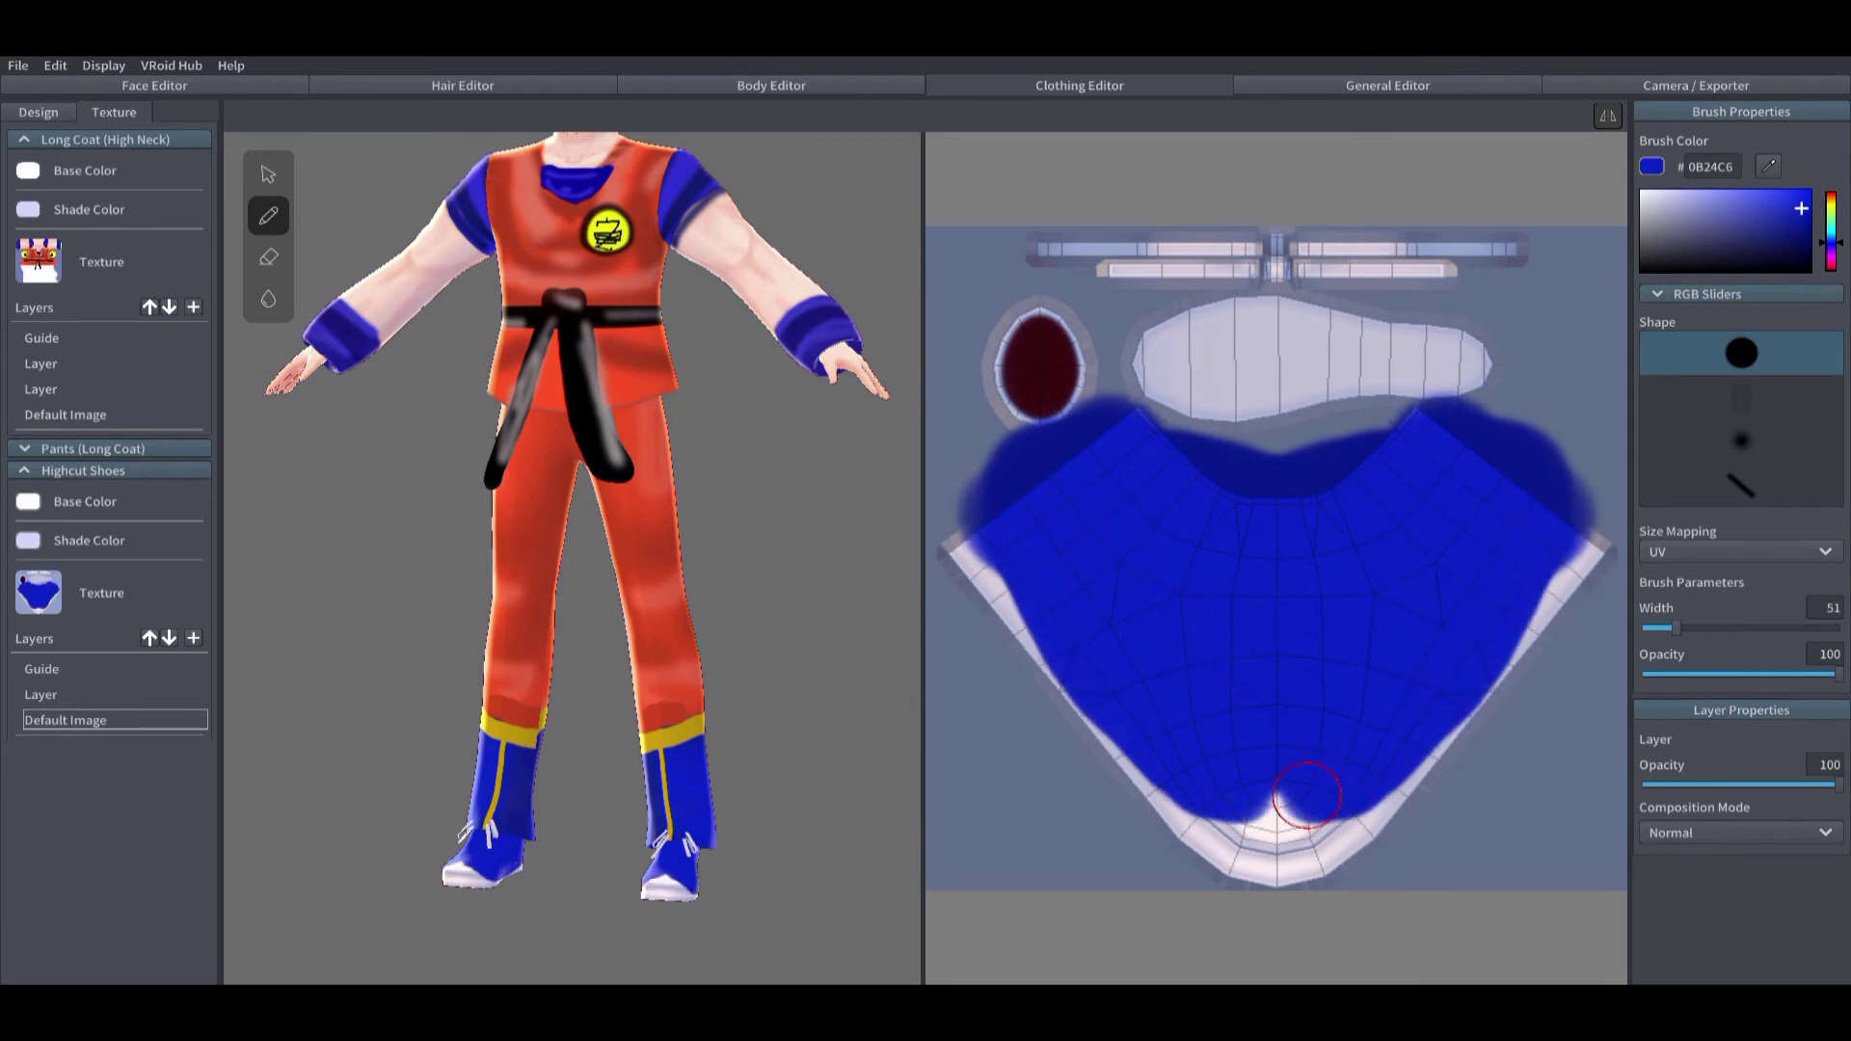
# Step: Paint the outer rim, toe and laces of the shoe texture in red C50B0B with the hard round brush at width 51
pyautogui.moveTo(1843, 244); pyautogui.dragTo(1843, 202)
pyautogui.moveTo(969, 550)
pyautogui.mouseDown()
pyautogui.moveTo(940, 538)
pyautogui.moveTo(1089, 742)
pyautogui.moveTo(1215, 844)
pyautogui.moveTo(1282, 864)
pyautogui.mouseUp()
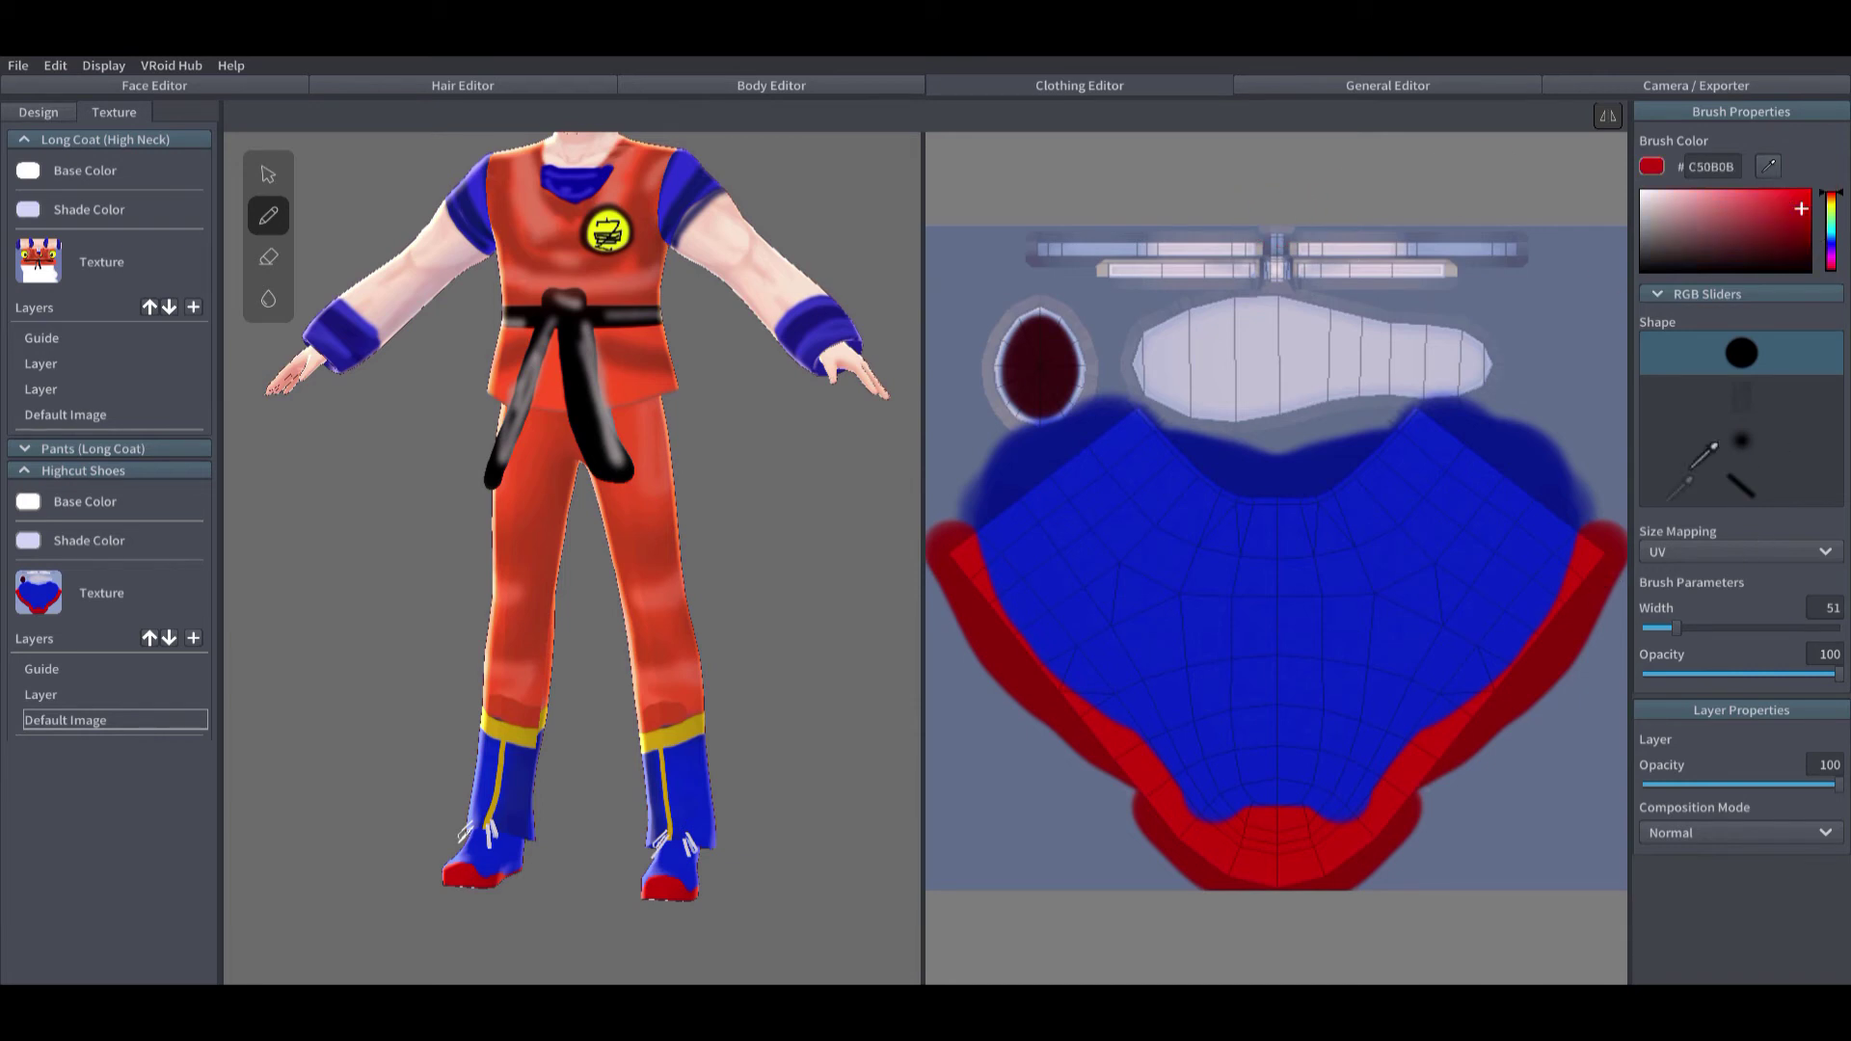
pyautogui.moveTo(1259, 221); pyautogui.dragTo(1417, 249)
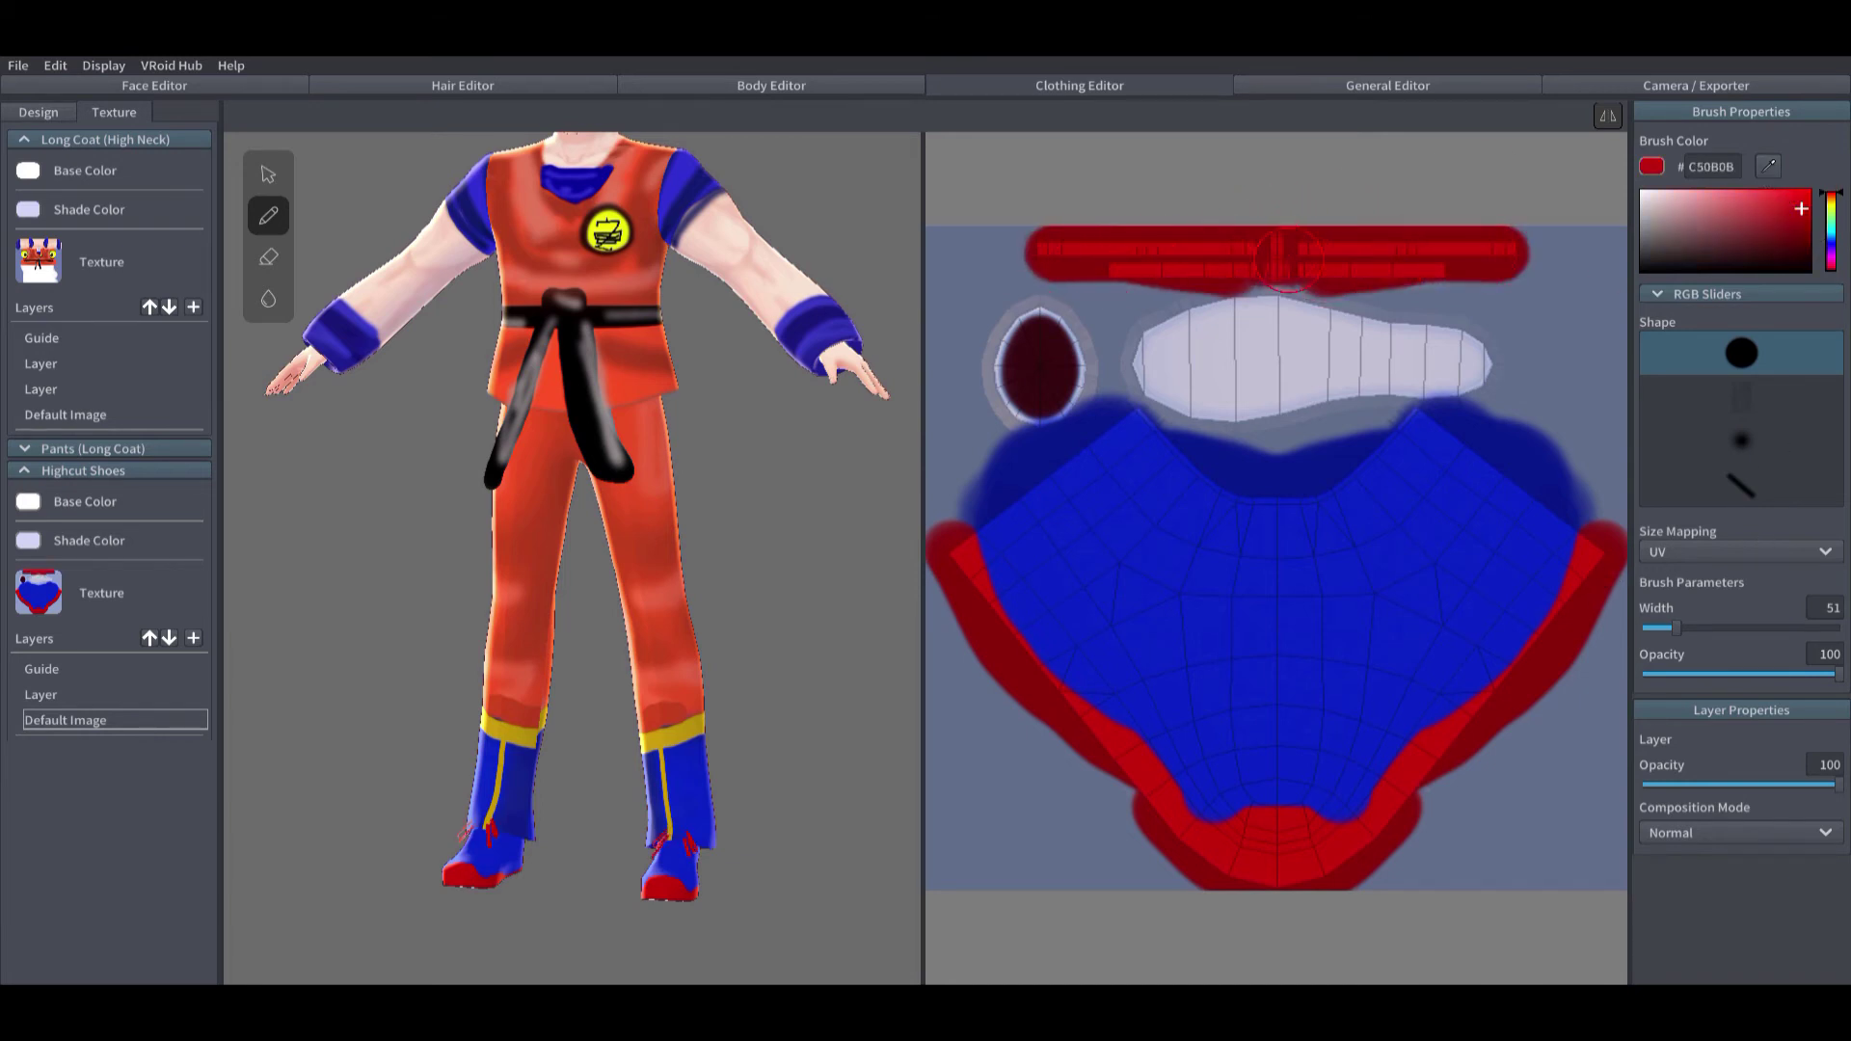
# Step: Fill the shoe sole with B3901F sampled from the yellow band, and draw dark tread lines across it with the soft round brush
pyautogui.click(508, 740)
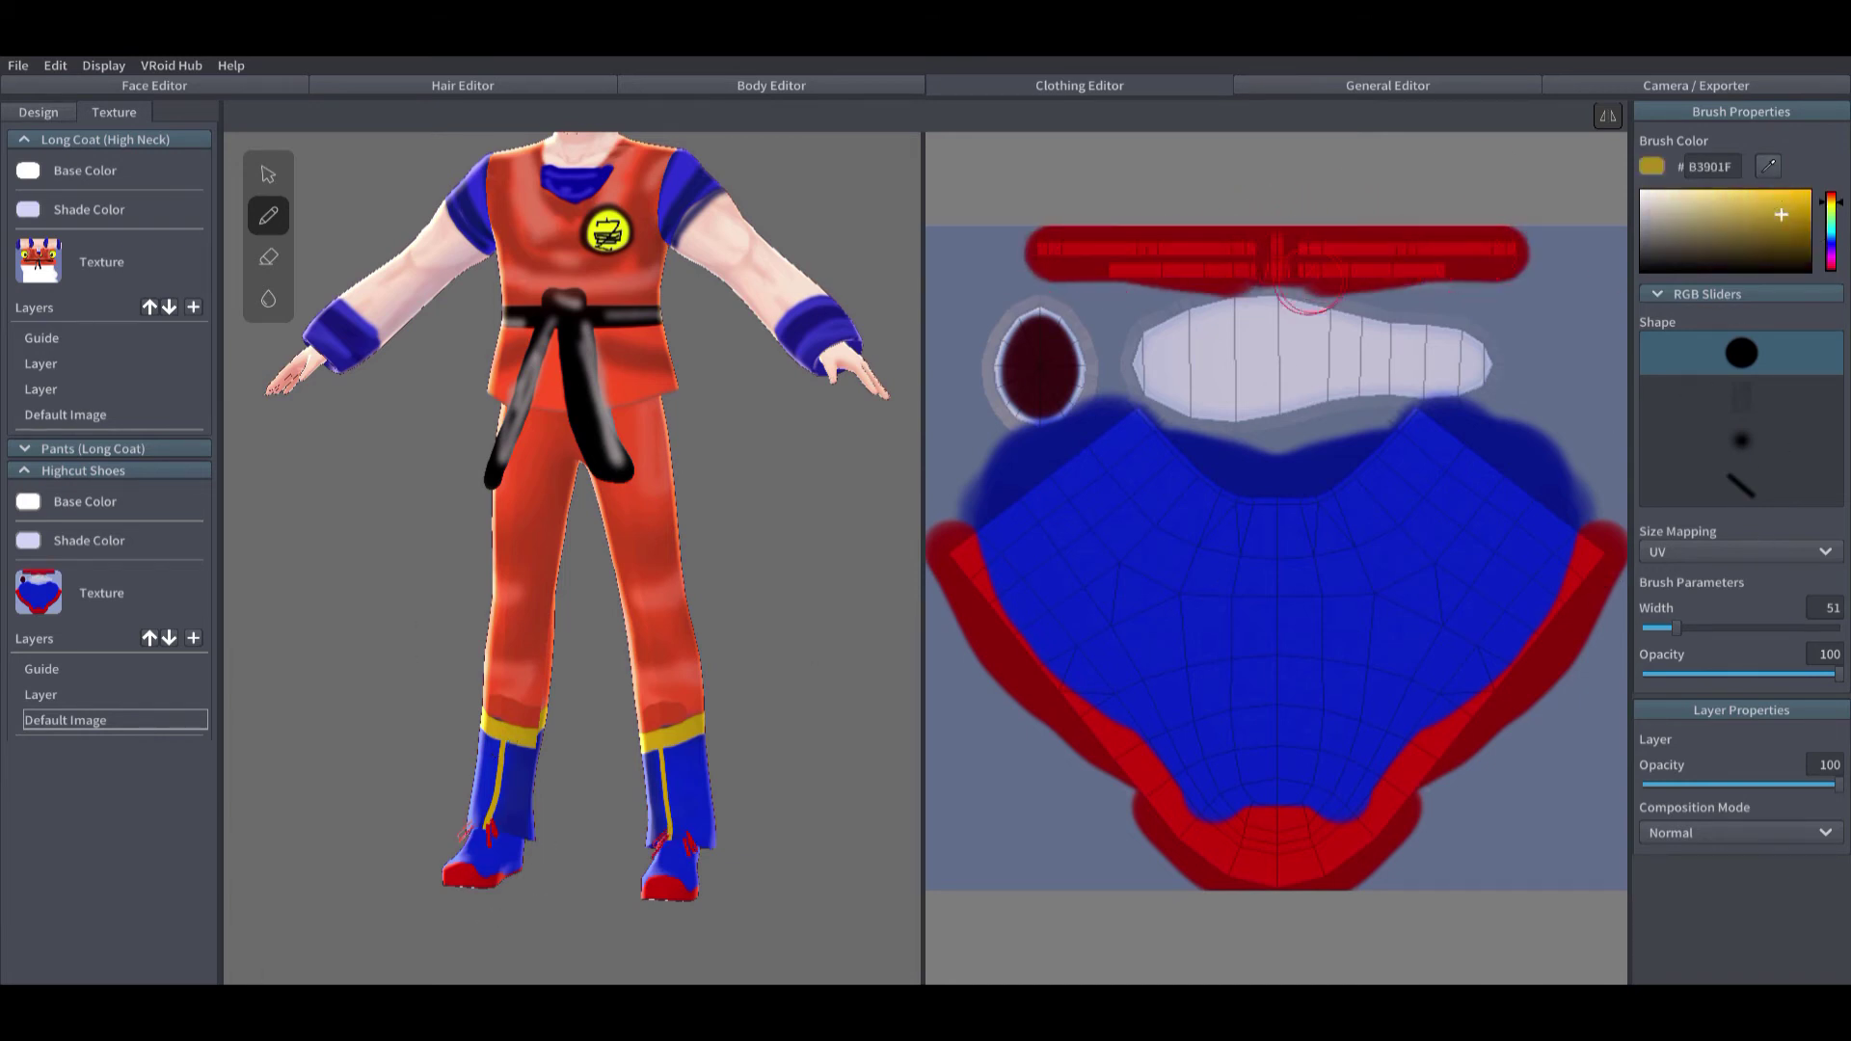
pyautogui.moveTo(1185, 347)
pyautogui.mouseDown()
pyautogui.moveTo(1378, 351)
pyautogui.moveTo(1079, 362)
pyautogui.moveTo(1291, 390)
pyautogui.mouseUp()
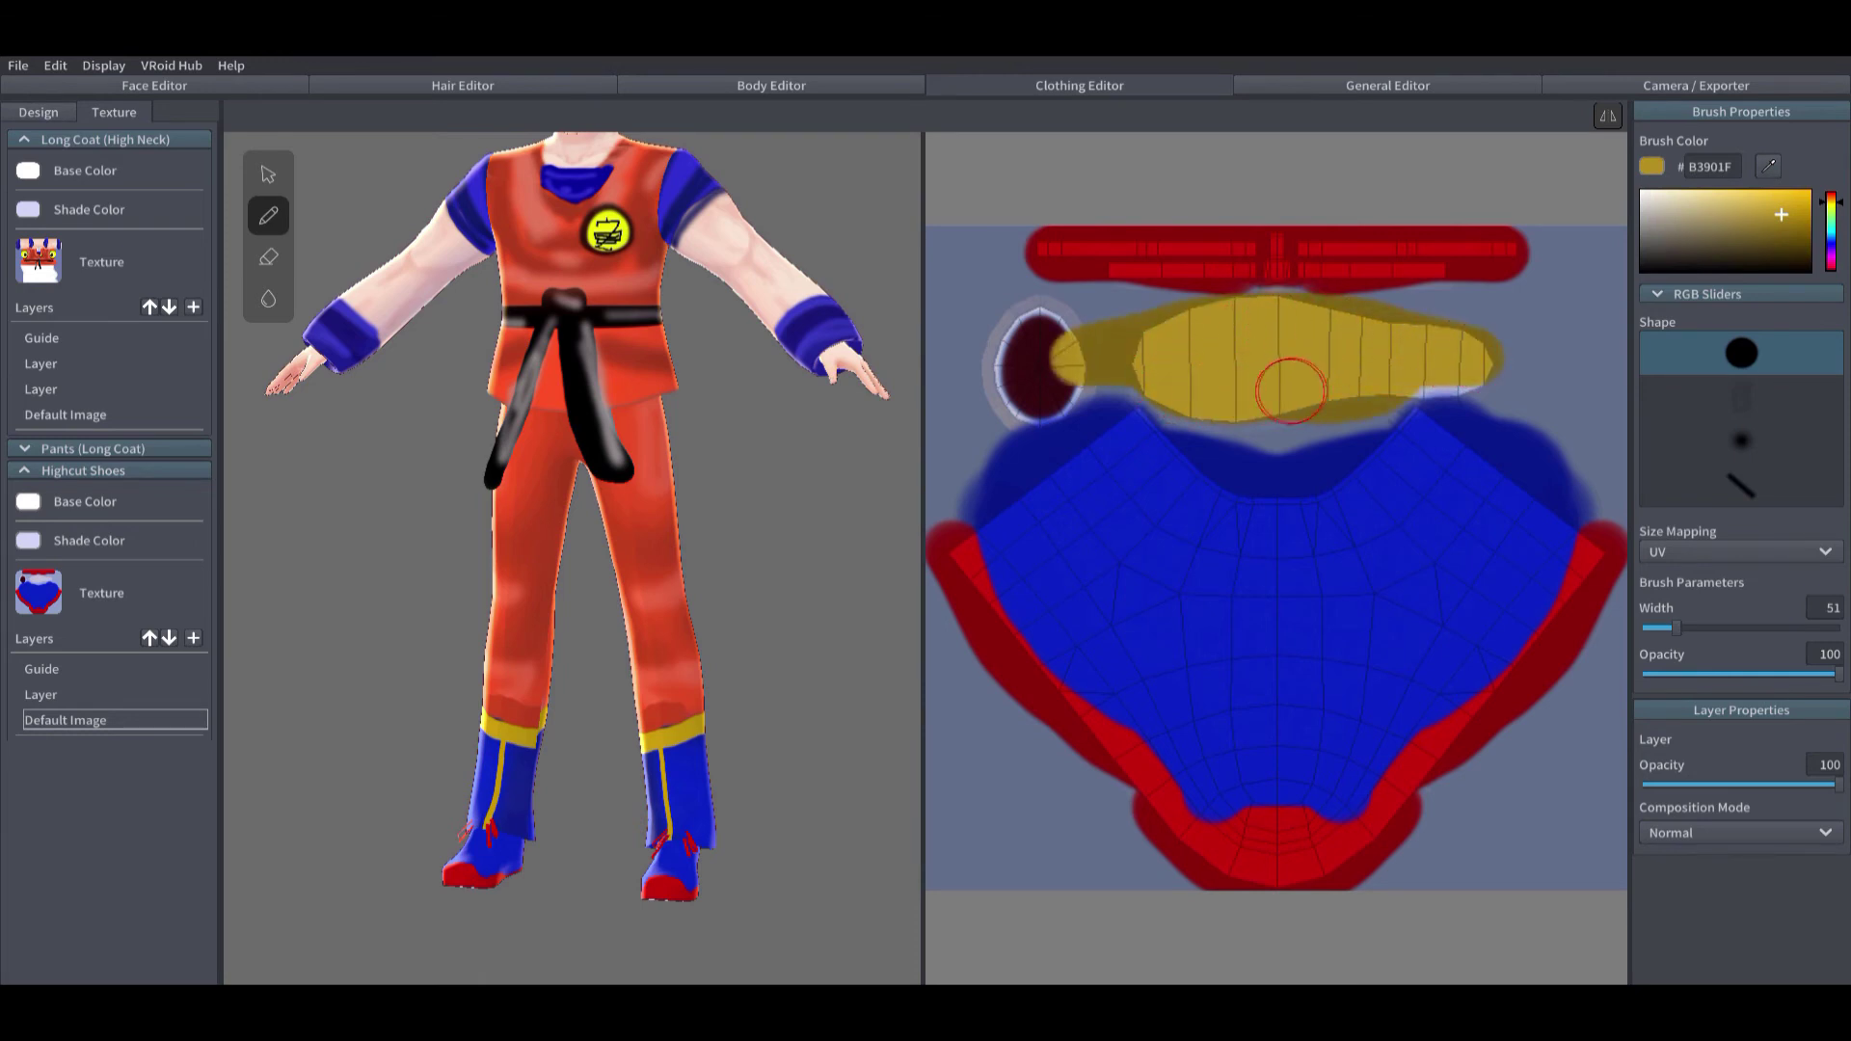
pyautogui.click(1780, 230)
pyautogui.click(1741, 441)
pyautogui.moveTo(1162, 385); pyautogui.dragTo(1411, 379)
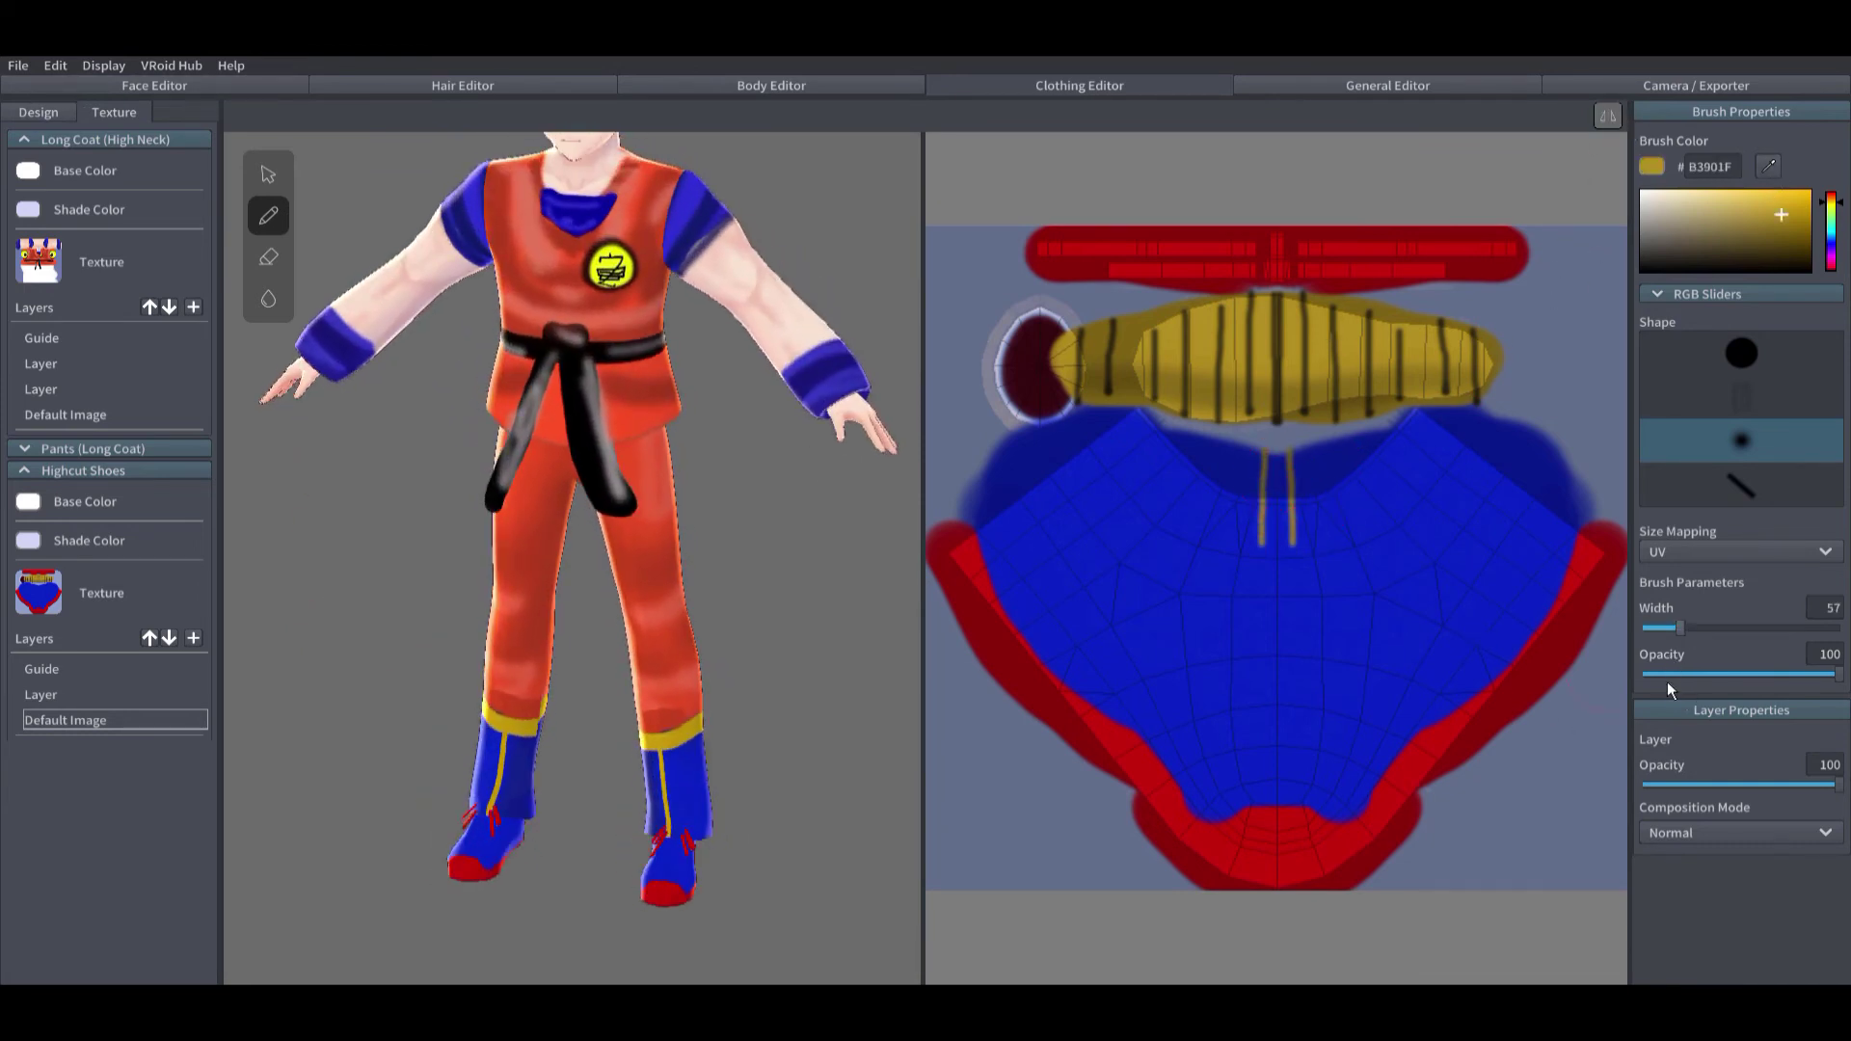
# Step: Paint a B3901F stripe down the center of the shoe upper at width 45, and narrow it with blue 0B24C5
pyautogui.moveTo(1279, 489); pyautogui.dragTo(1275, 792)
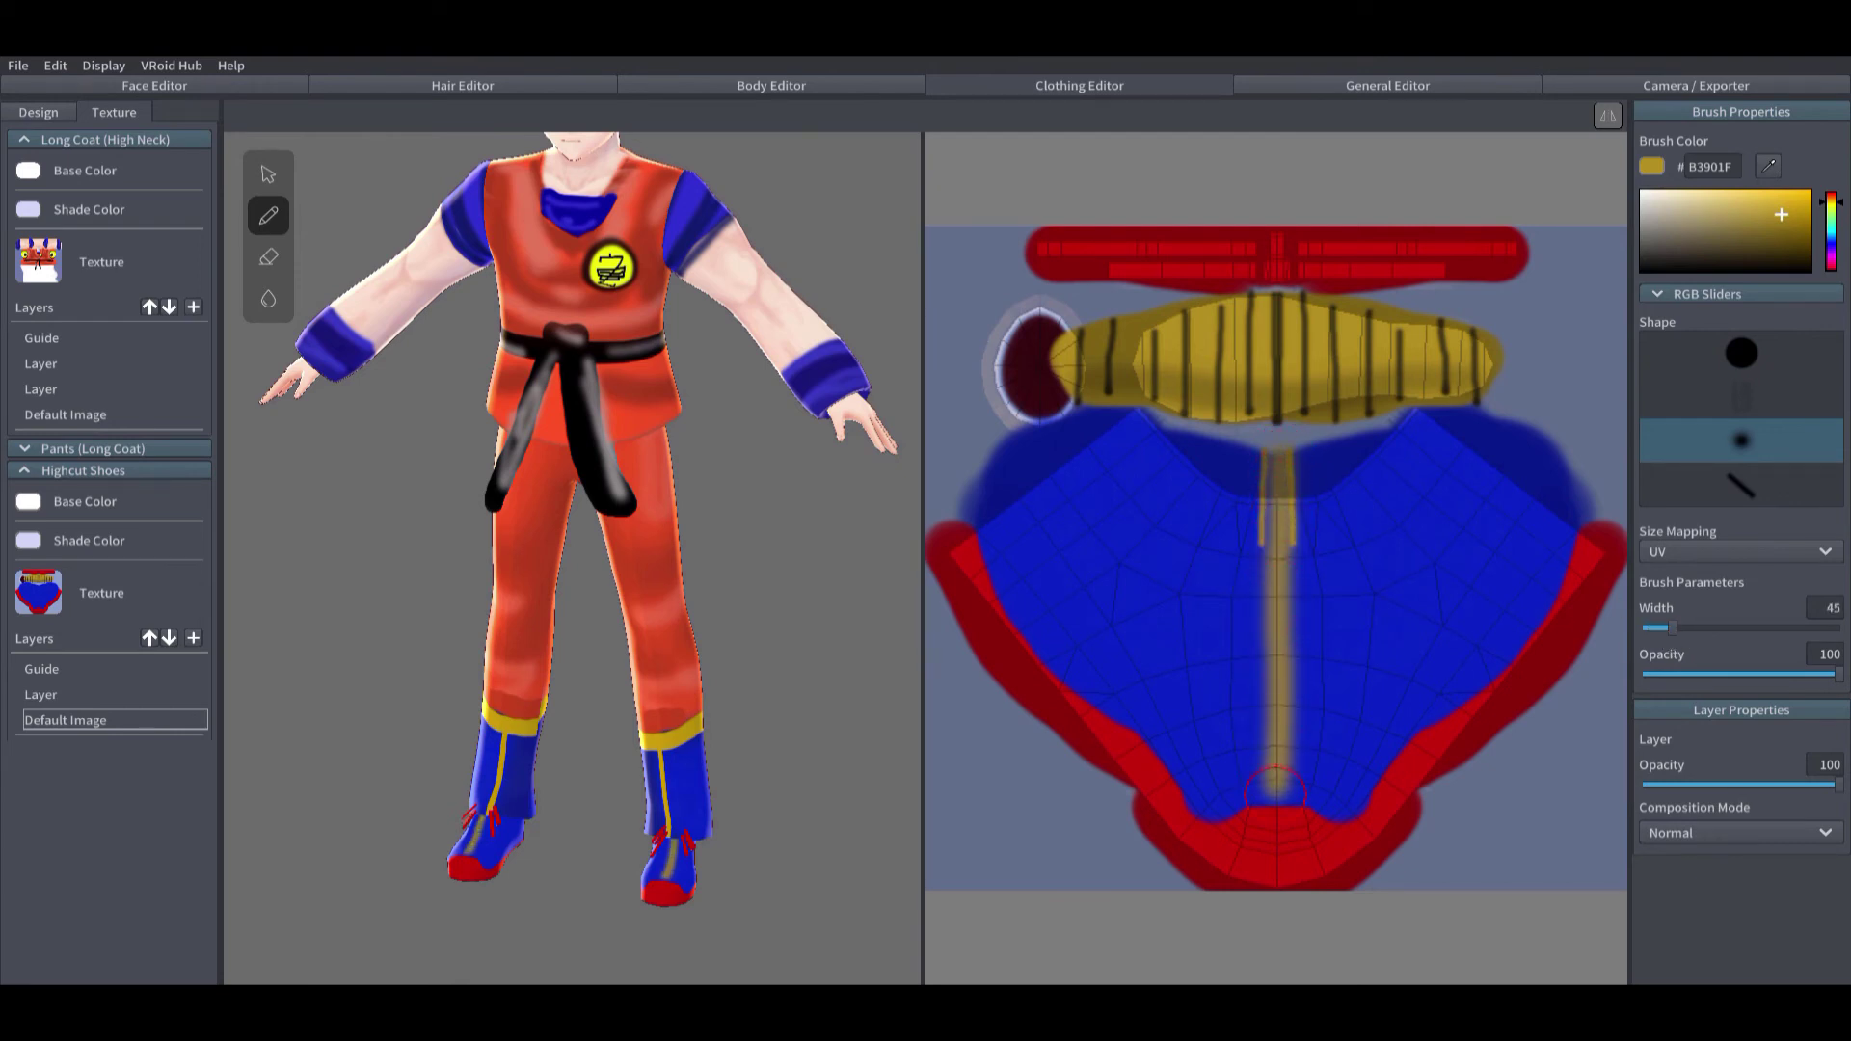
pyautogui.click(1741, 353)
pyautogui.moveTo(1270, 458); pyautogui.dragTo(1272, 771)
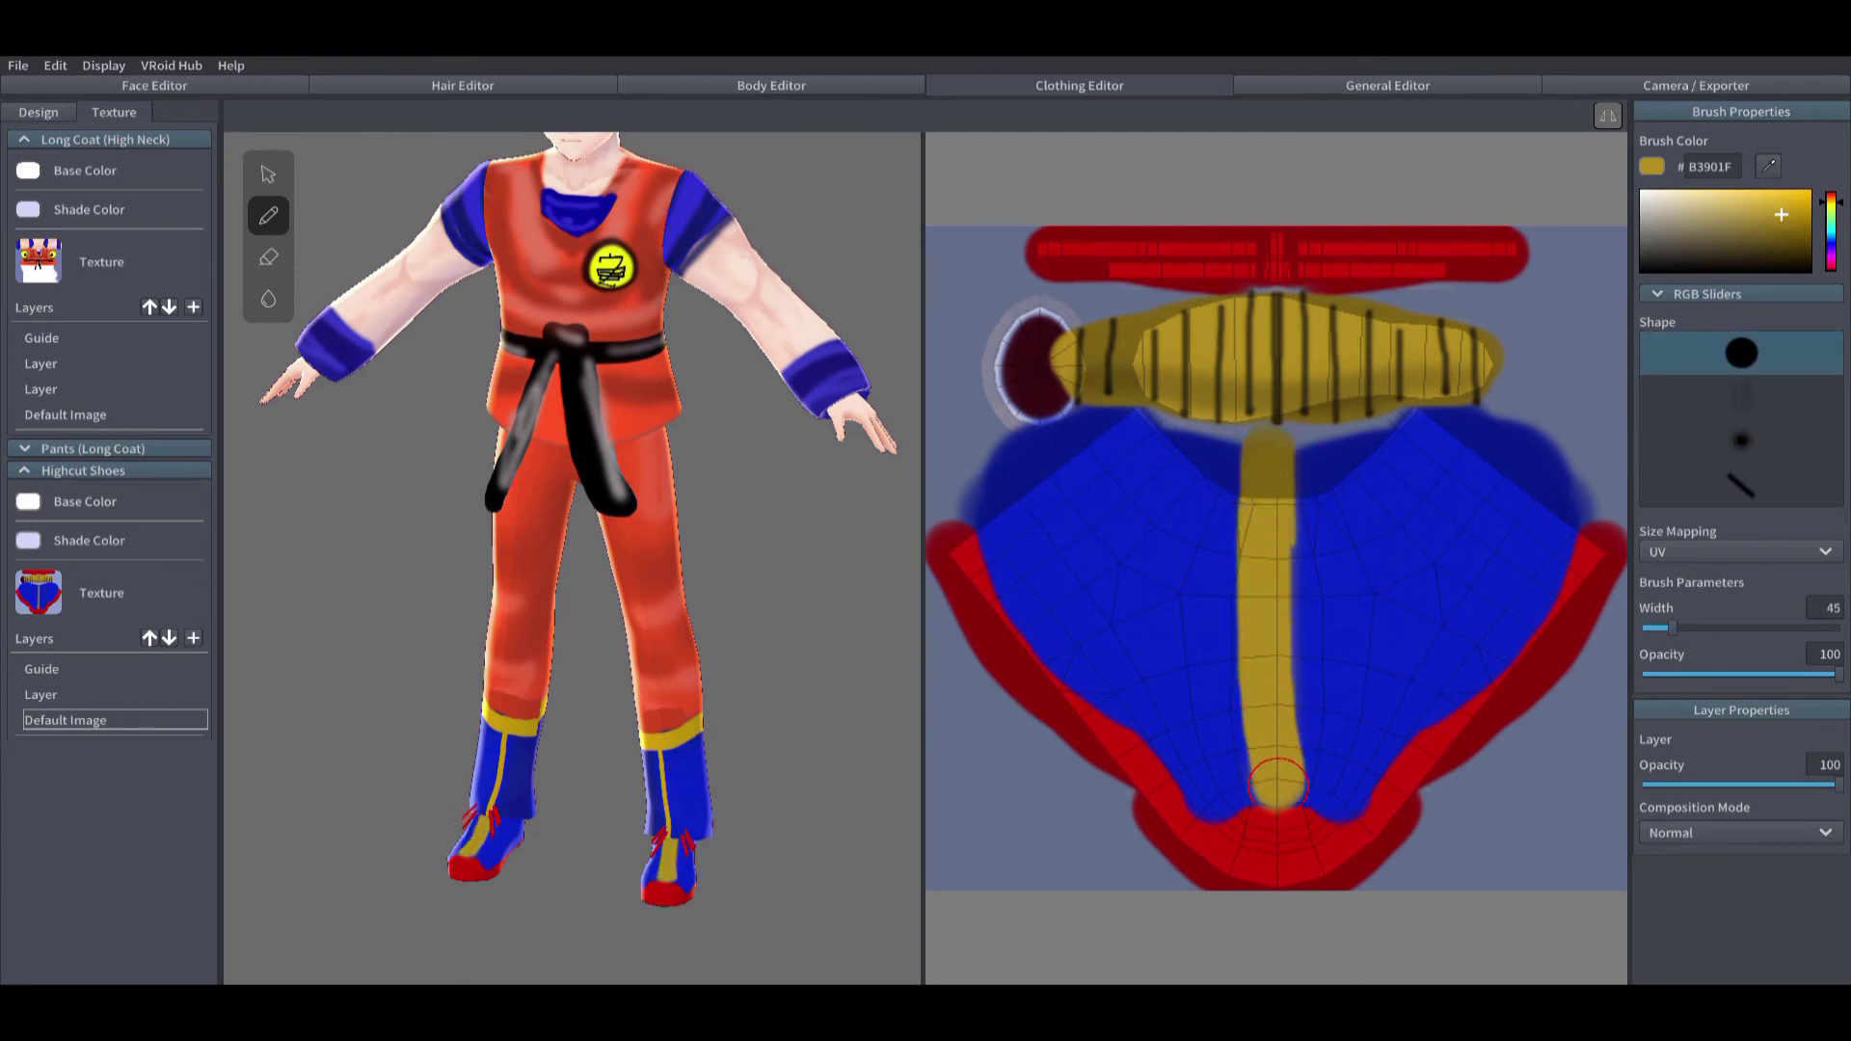
pyautogui.keyDown('alt'); pyautogui.click(1579, 511); pyautogui.keyUp('alt')
pyautogui.moveTo(1309, 459); pyautogui.dragTo(1295, 714)
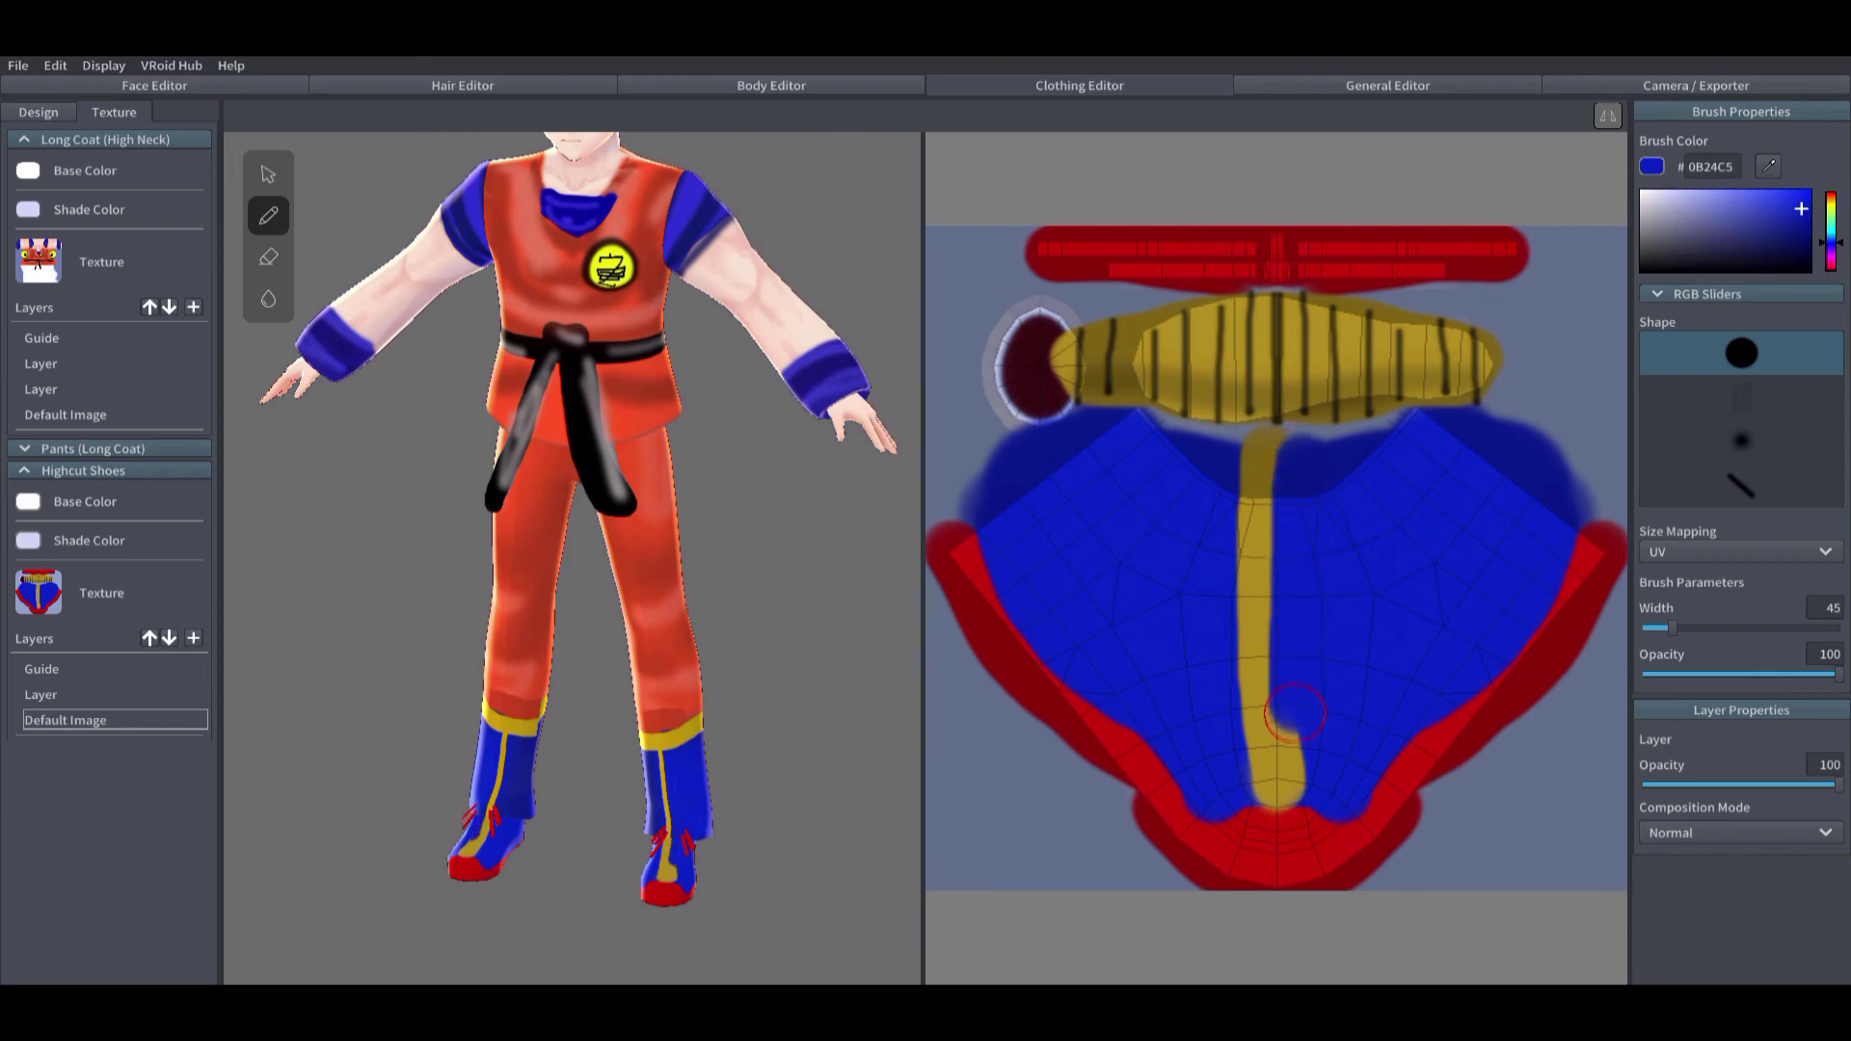
# Step: Paint a thin CD431F edge along the bottom hem of the pants' Default Image layer with the hard round brush at width 45
pyautogui.click(86, 470)
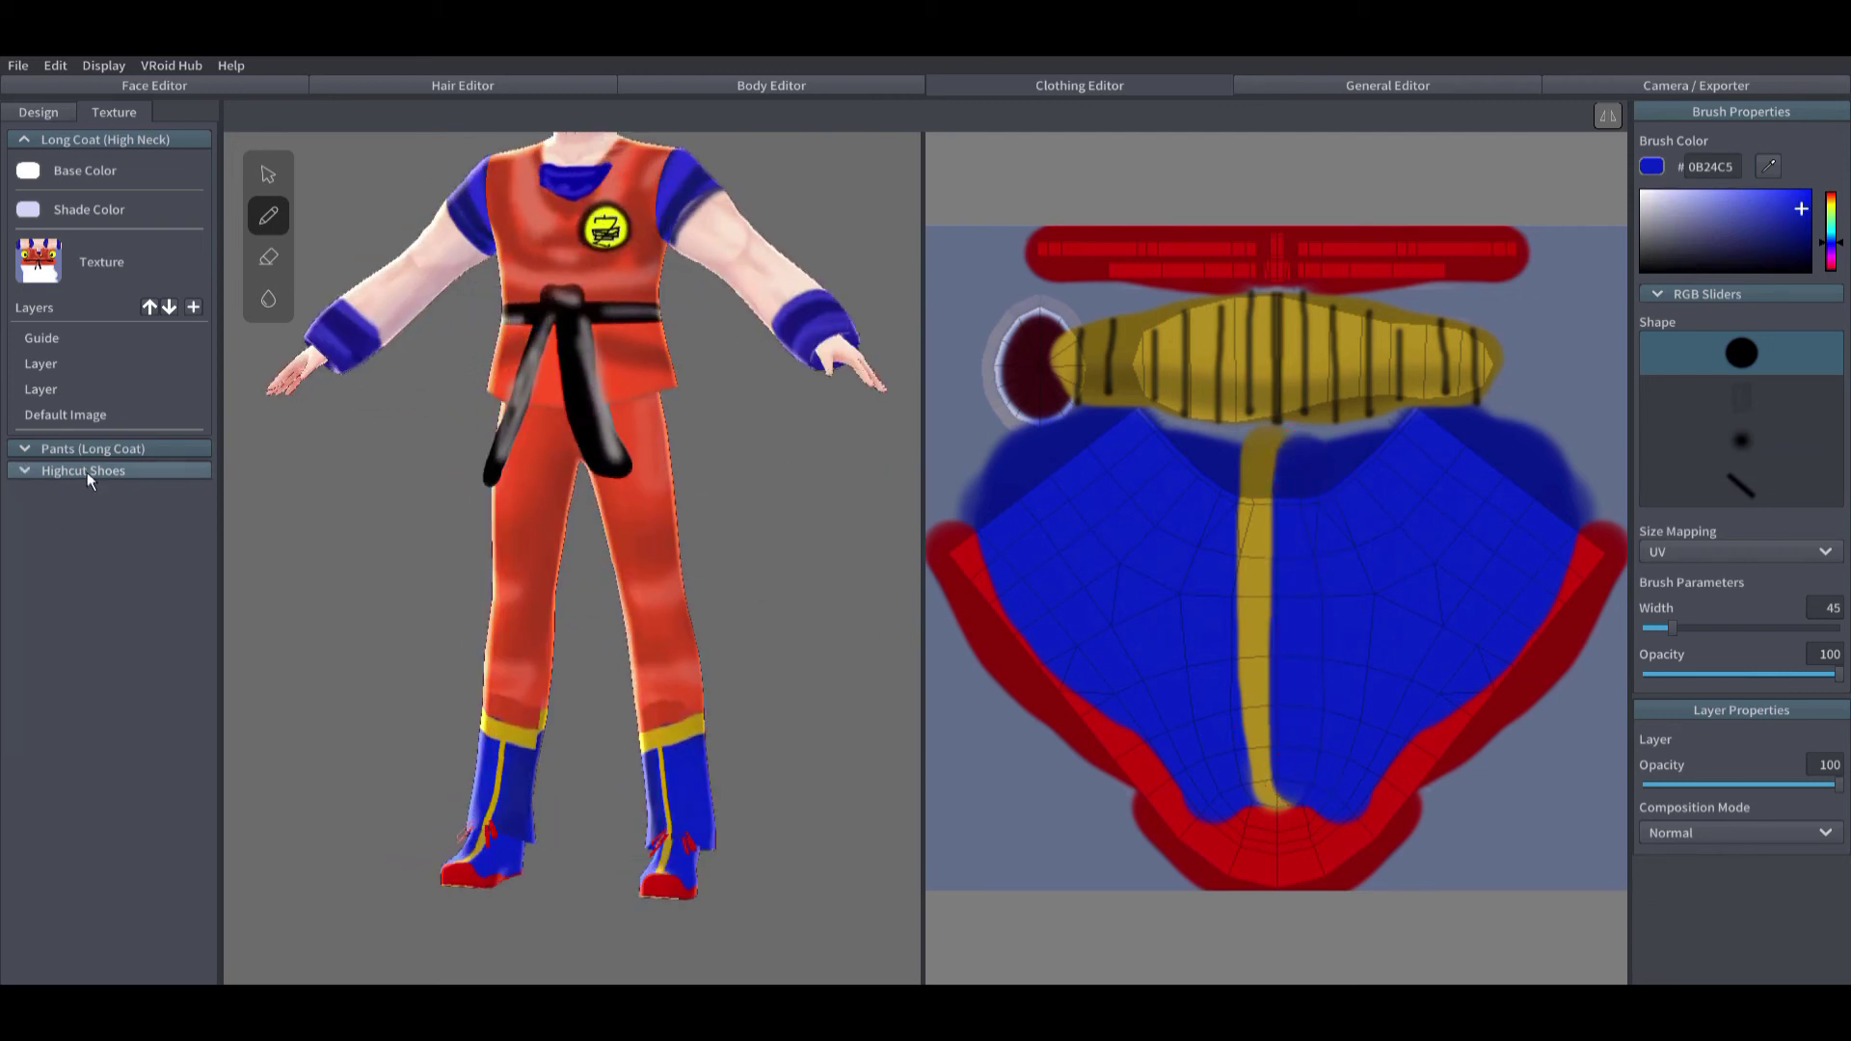
pyautogui.click(88, 450)
pyautogui.click(65, 698)
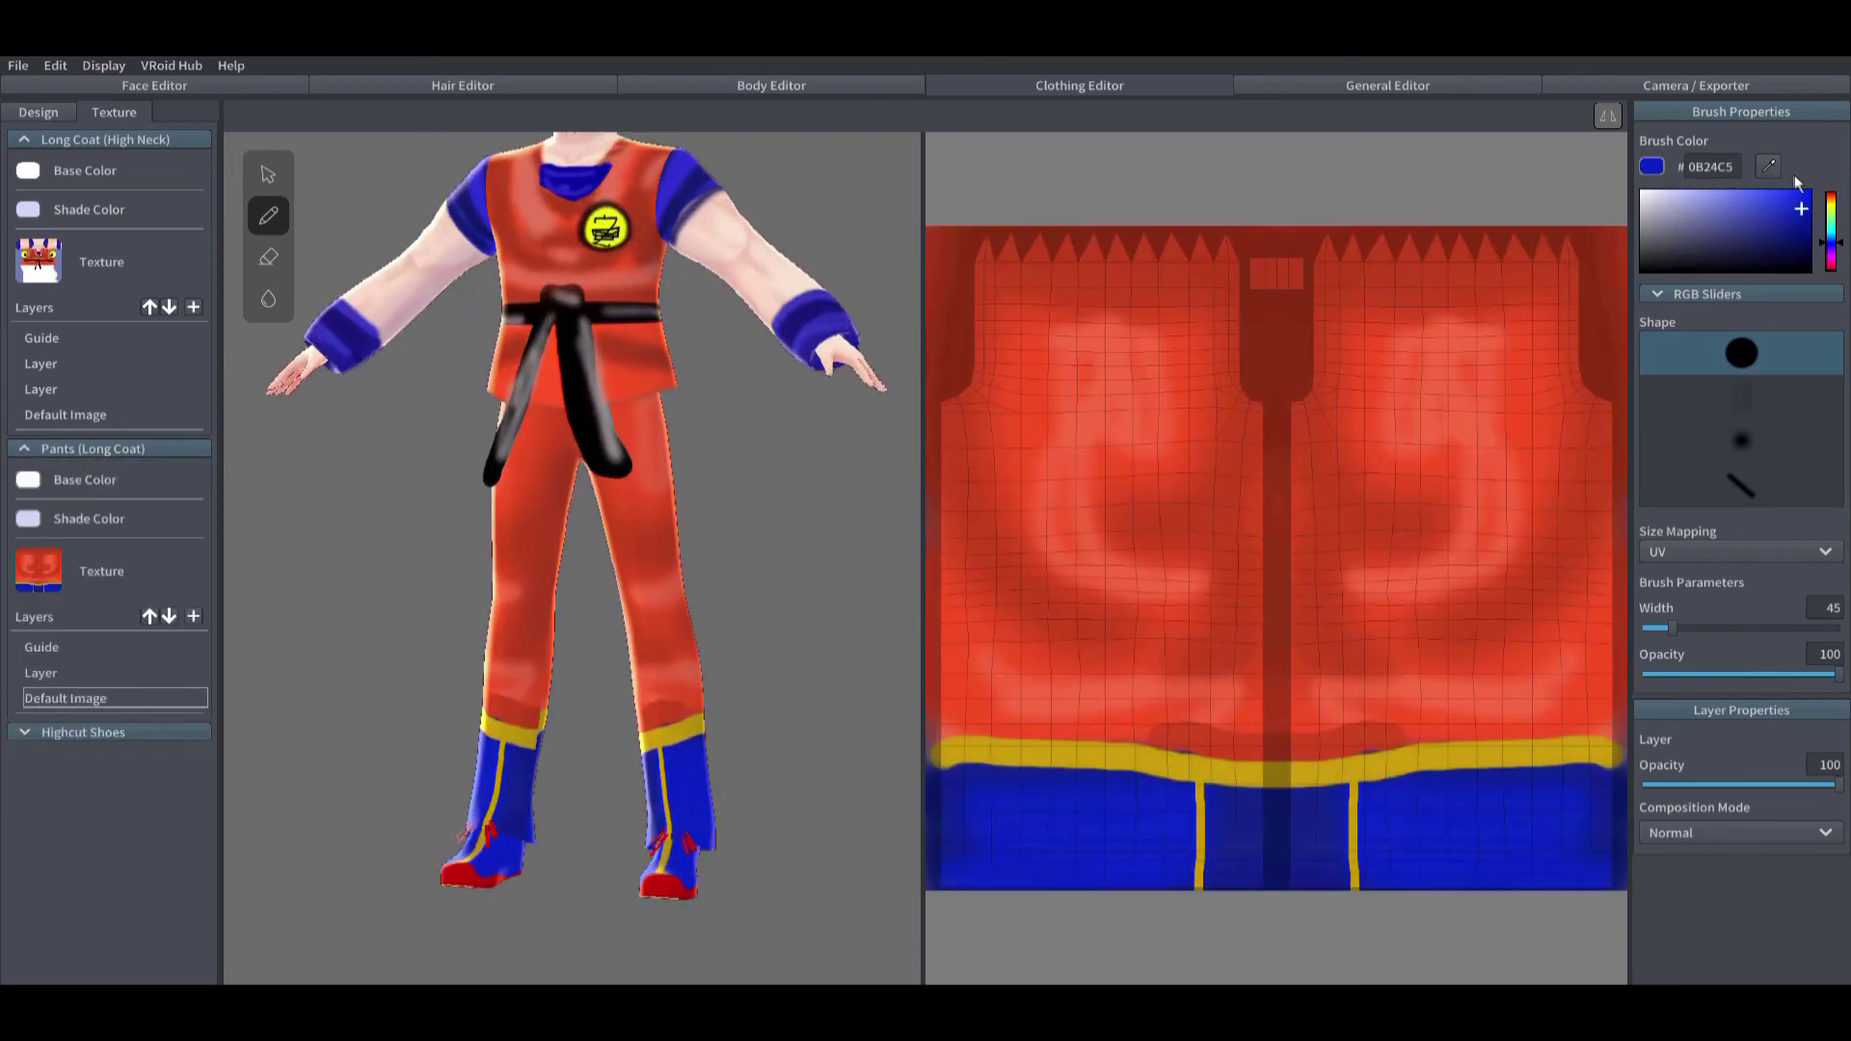
pyautogui.keyDown('alt'); pyautogui.click(1110, 637); pyautogui.keyUp('alt')
pyautogui.scroll(-2, 1008, 785)
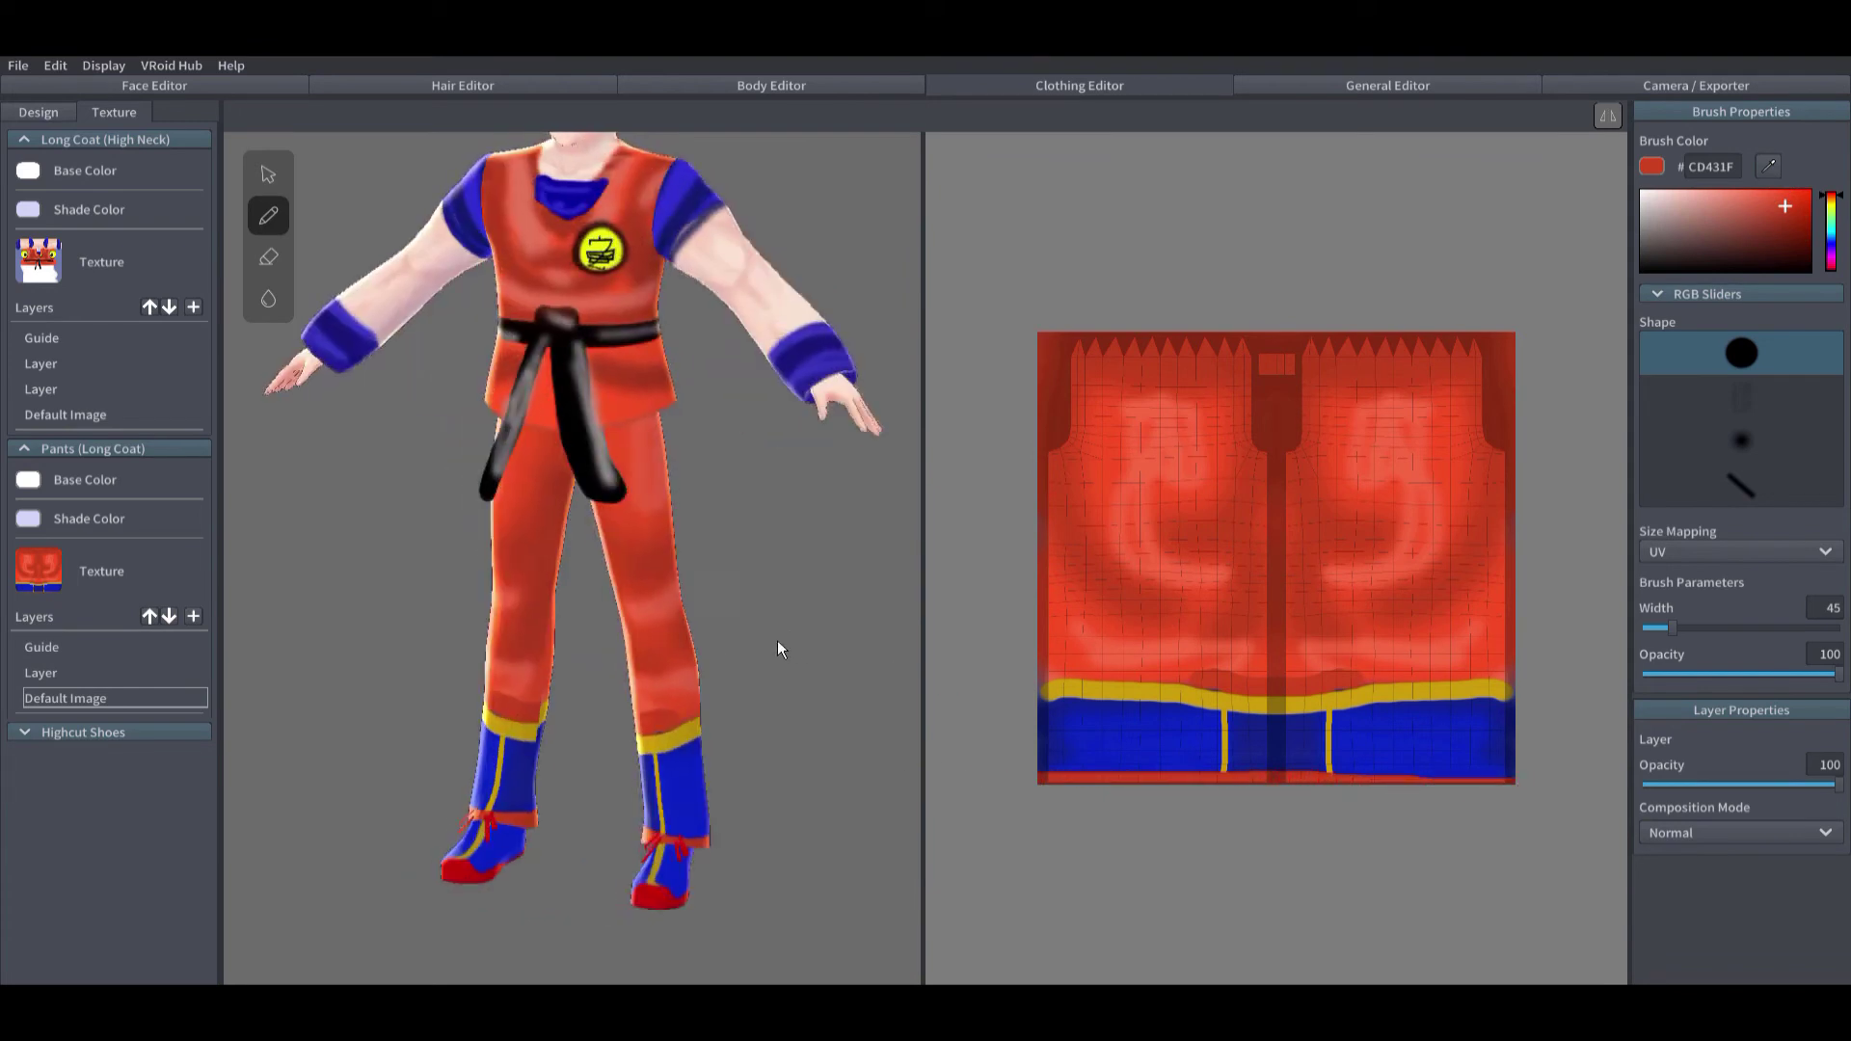
# Step: Set the clothing's Pants Width to 23.5 and the coat's Waist Narrowness (Tight) to 42.0
pyautogui.click(39, 112)
pyautogui.scroll(-10, 1721, 864)
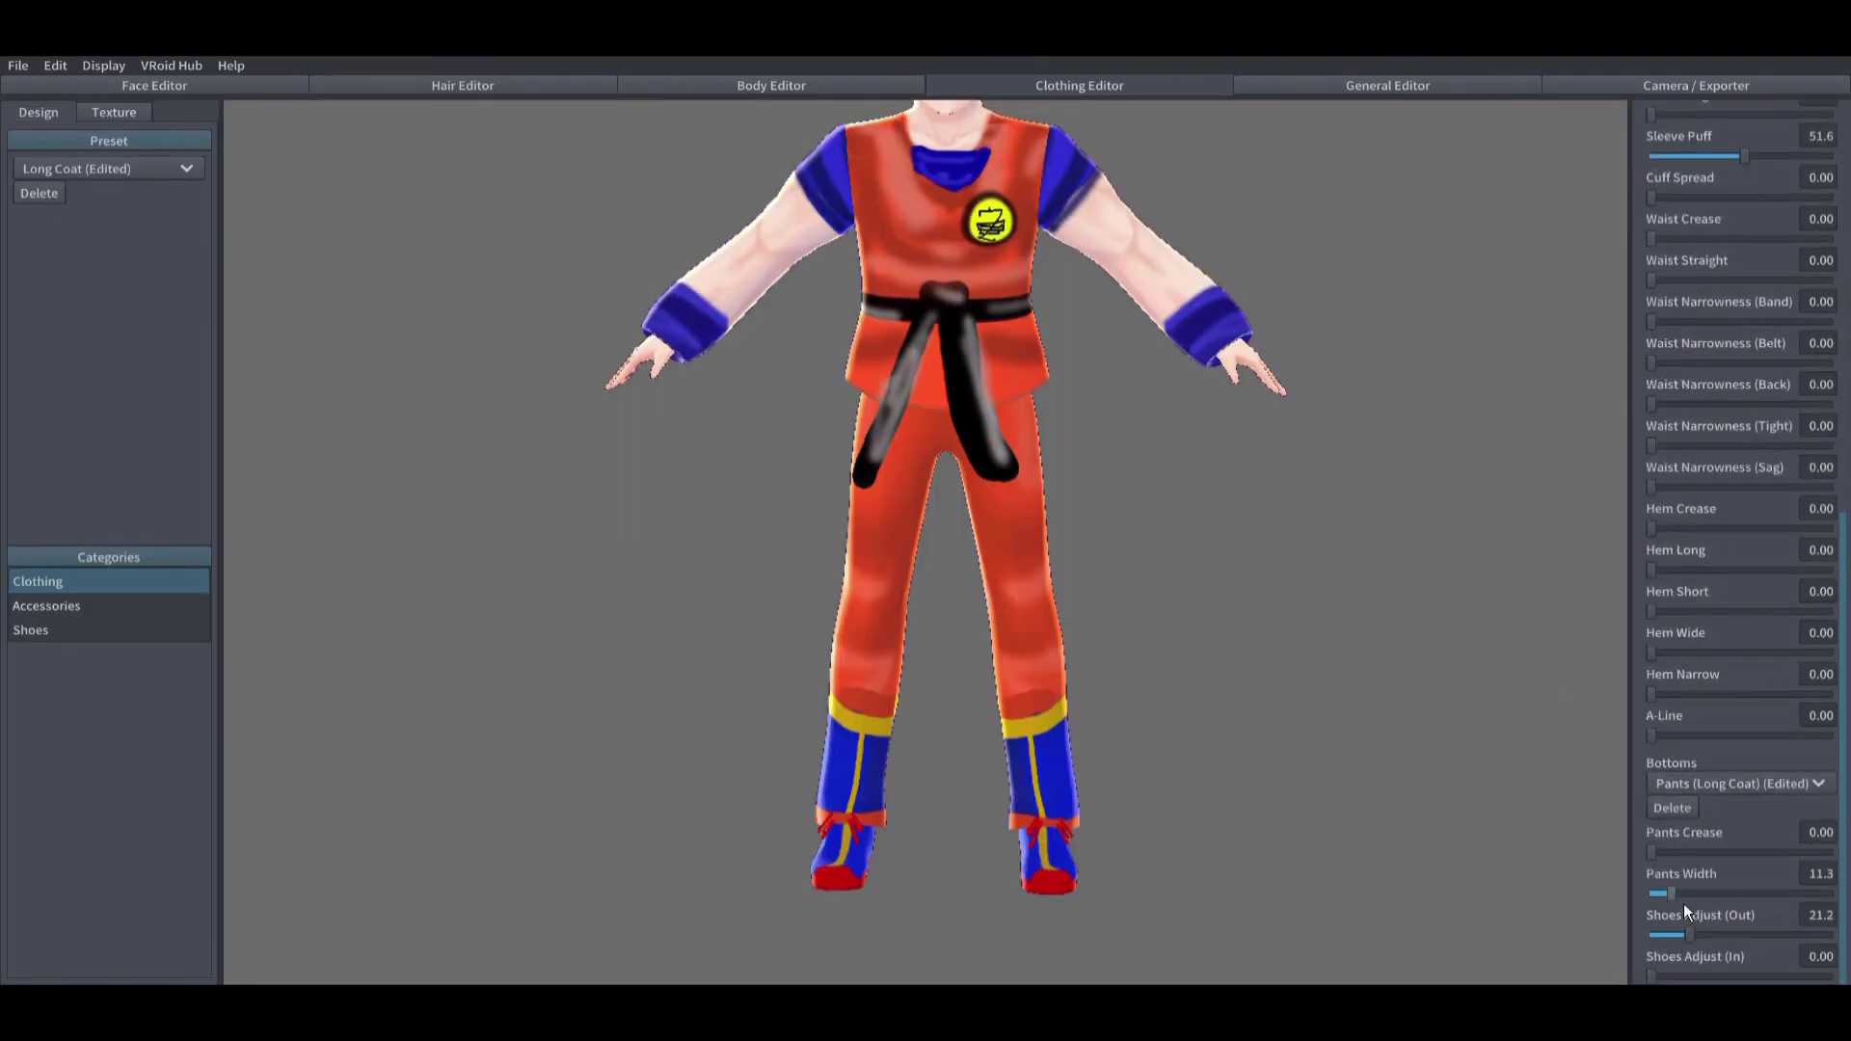
pyautogui.moveTo(1670, 894)
pyautogui.mouseDown()
pyautogui.moveTo(1692, 893)
pyautogui.moveTo(1693, 871)
pyautogui.mouseUp()
pyautogui.moveTo(1427, 617); pyautogui.dragTo(1446, 569, button='right')
pyautogui.scroll(1, 1704, 565)
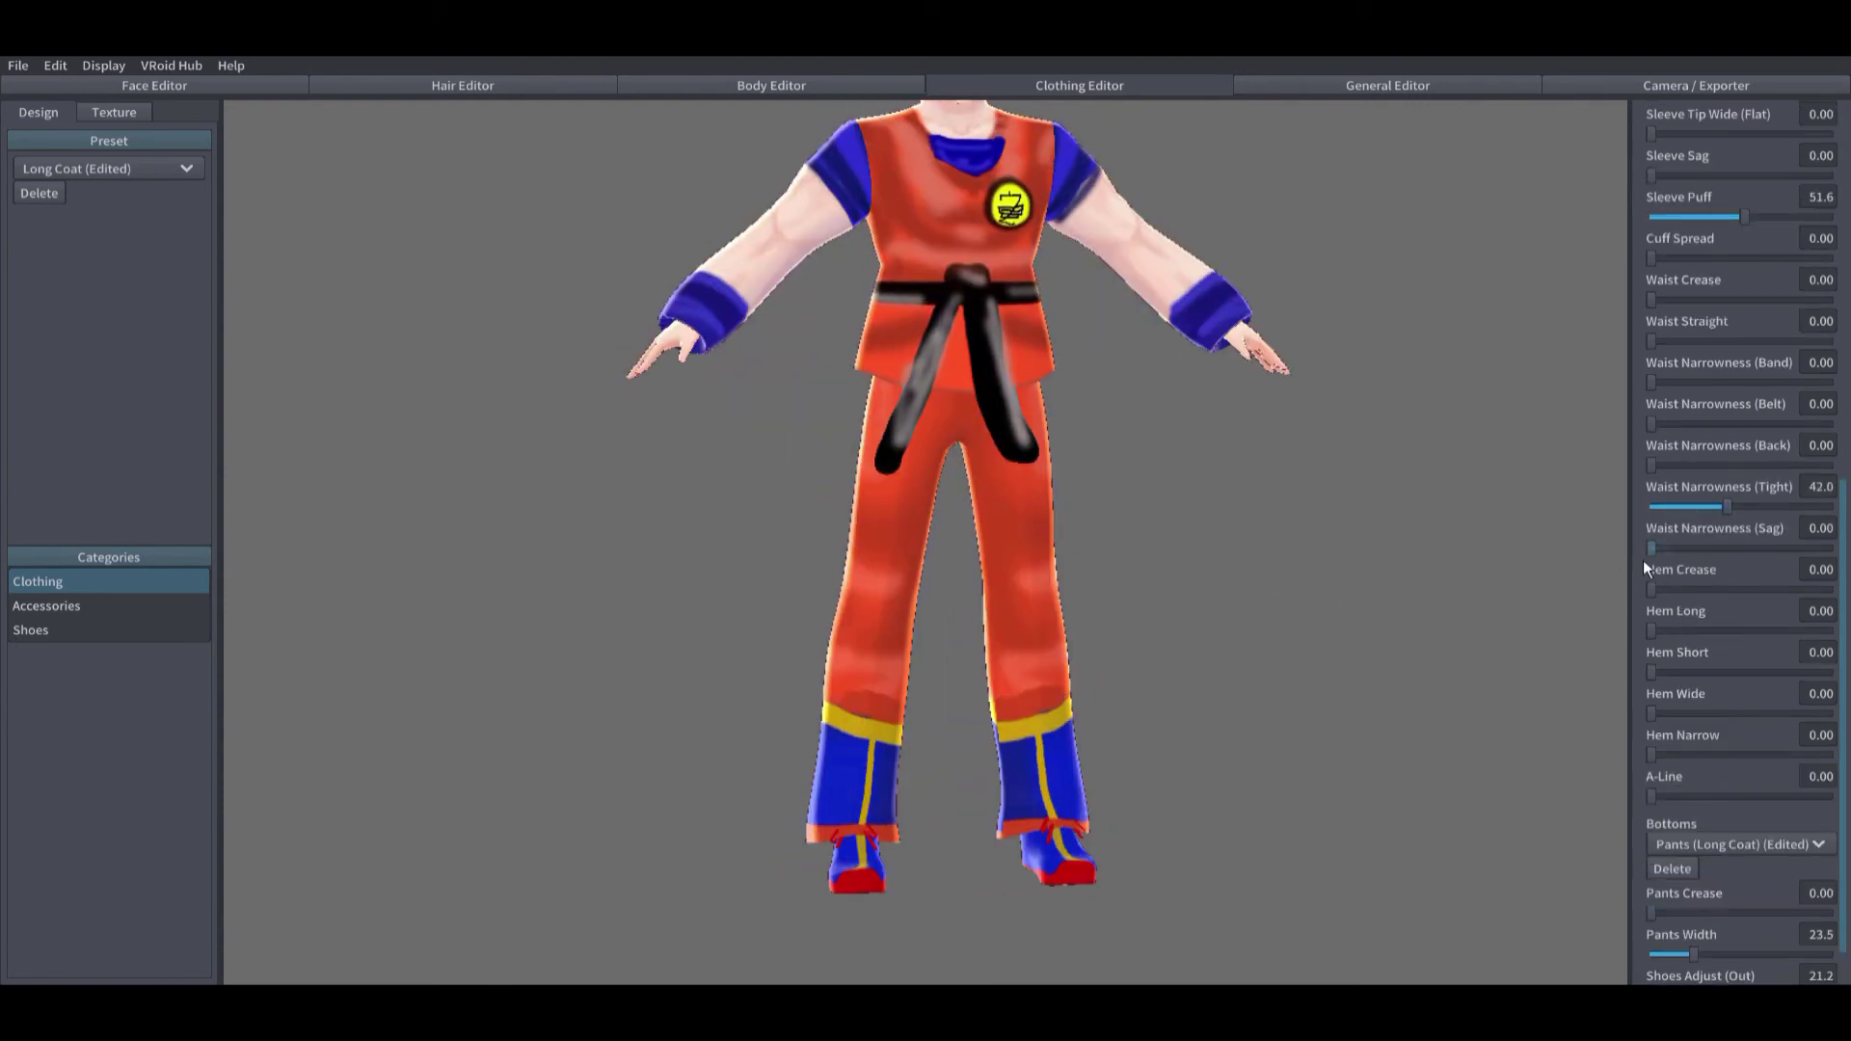
# Step: Set the coat's Hem Narrow parameter to 100
pyautogui.moveTo(1657, 755); pyautogui.dragTo(1762, 754)
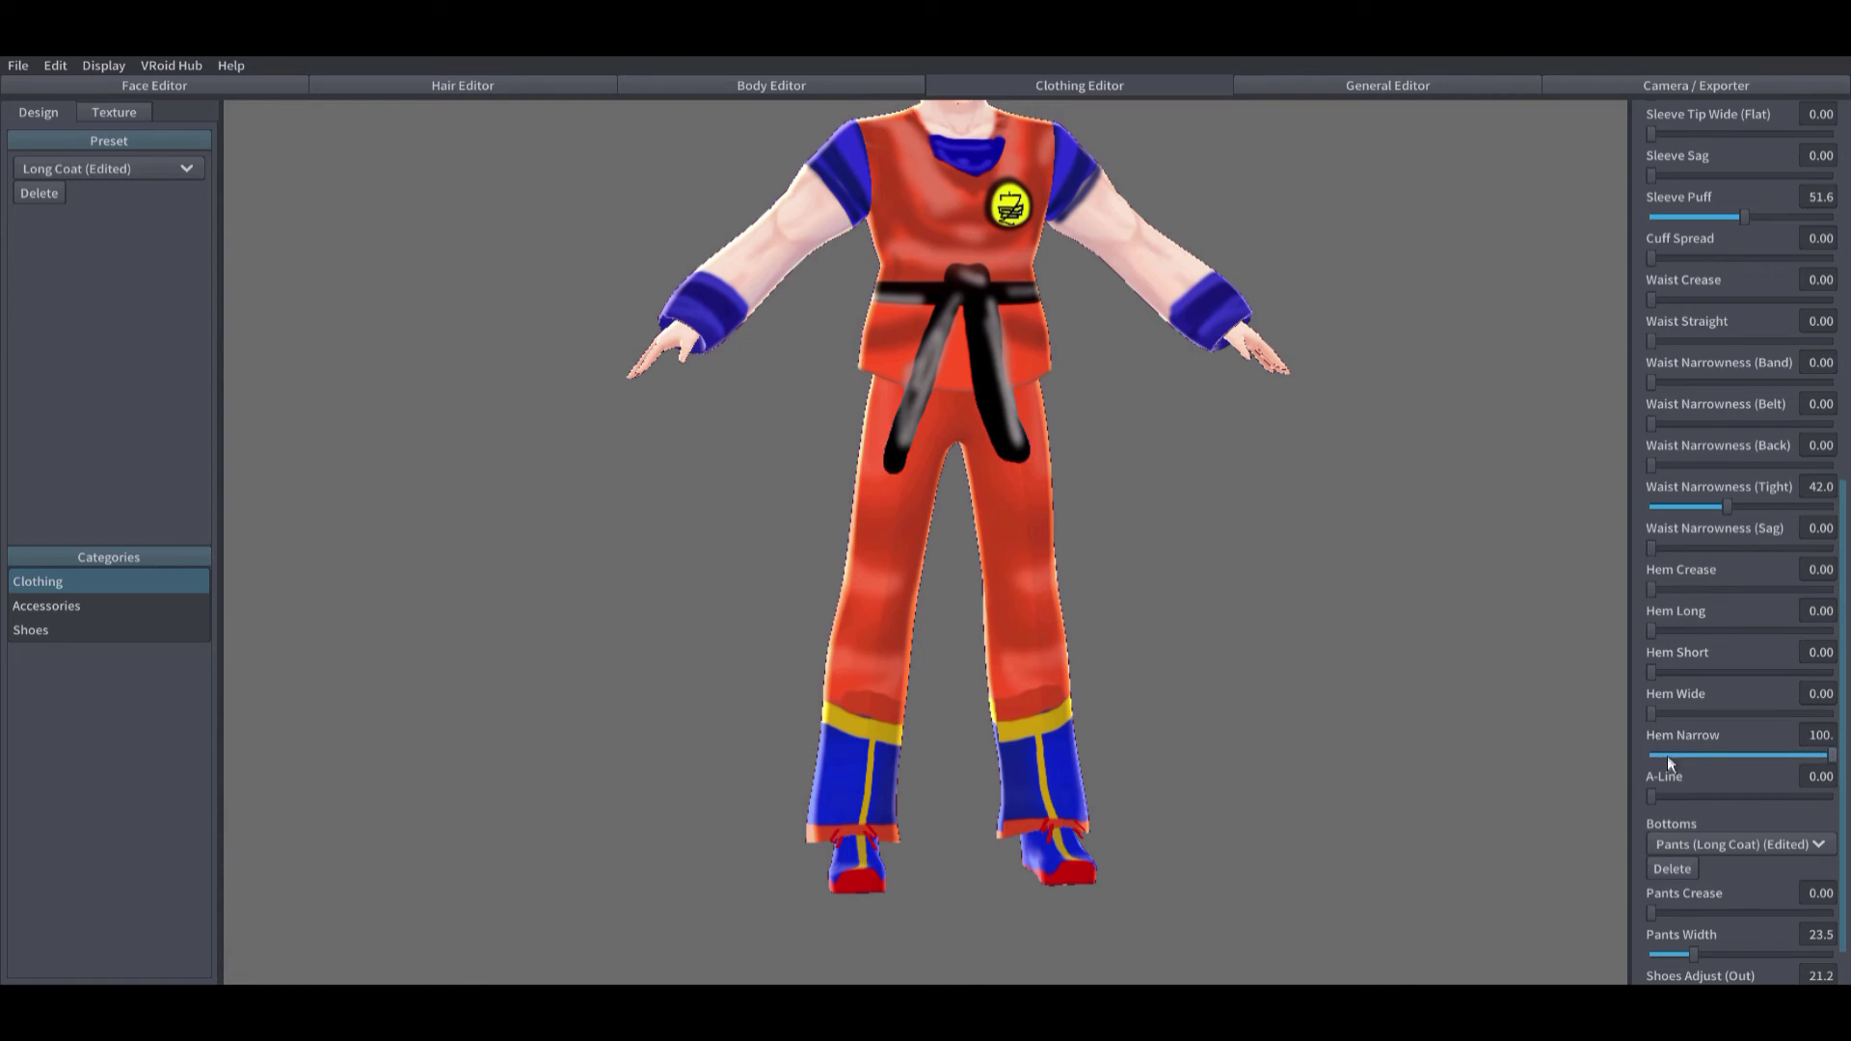
pyautogui.moveTo(1523, 617); pyautogui.dragTo(1357, 587, button='right')
pyautogui.moveTo(1358, 587); pyautogui.dragTo(1350, 723, button='middle')
pyautogui.moveTo(1350, 723); pyautogui.dragTo(1292, 572, button='right')
# Step: Set the body's Head Size (Upward) to 0.03
pyautogui.click(790, 96)
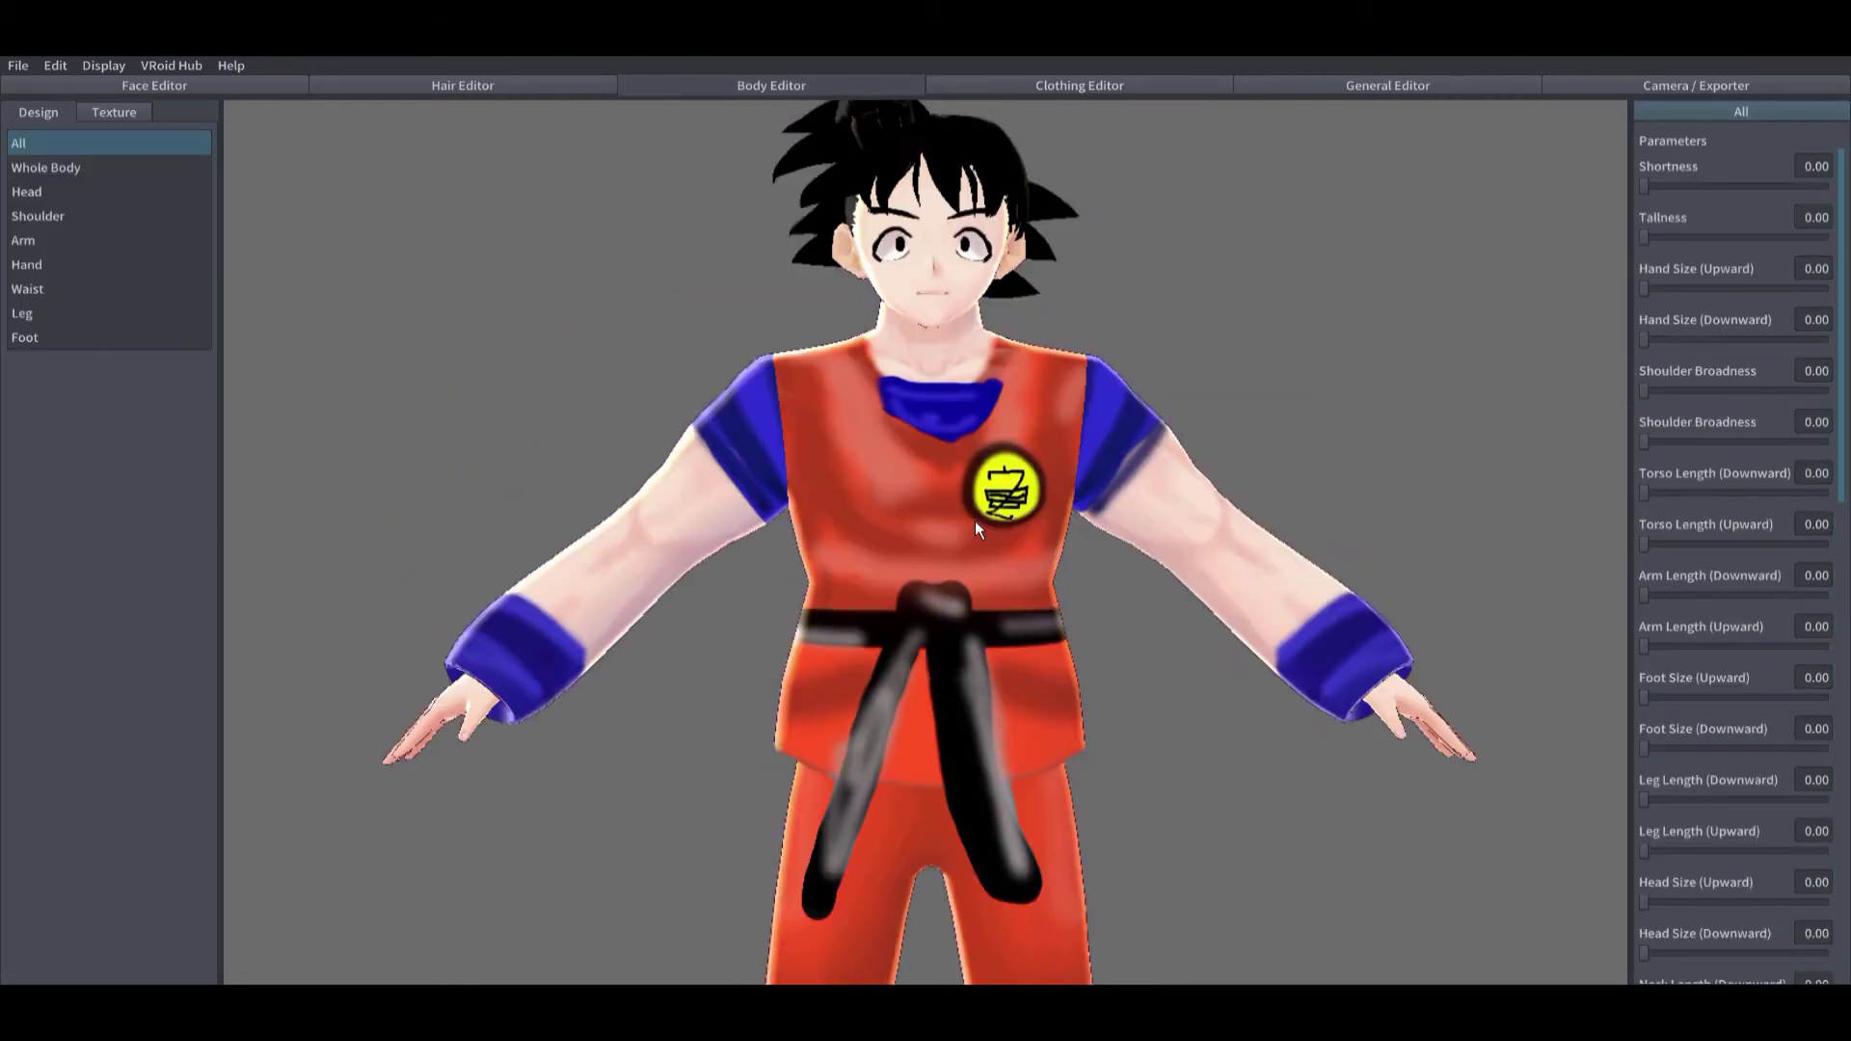
pyautogui.click(58, 192)
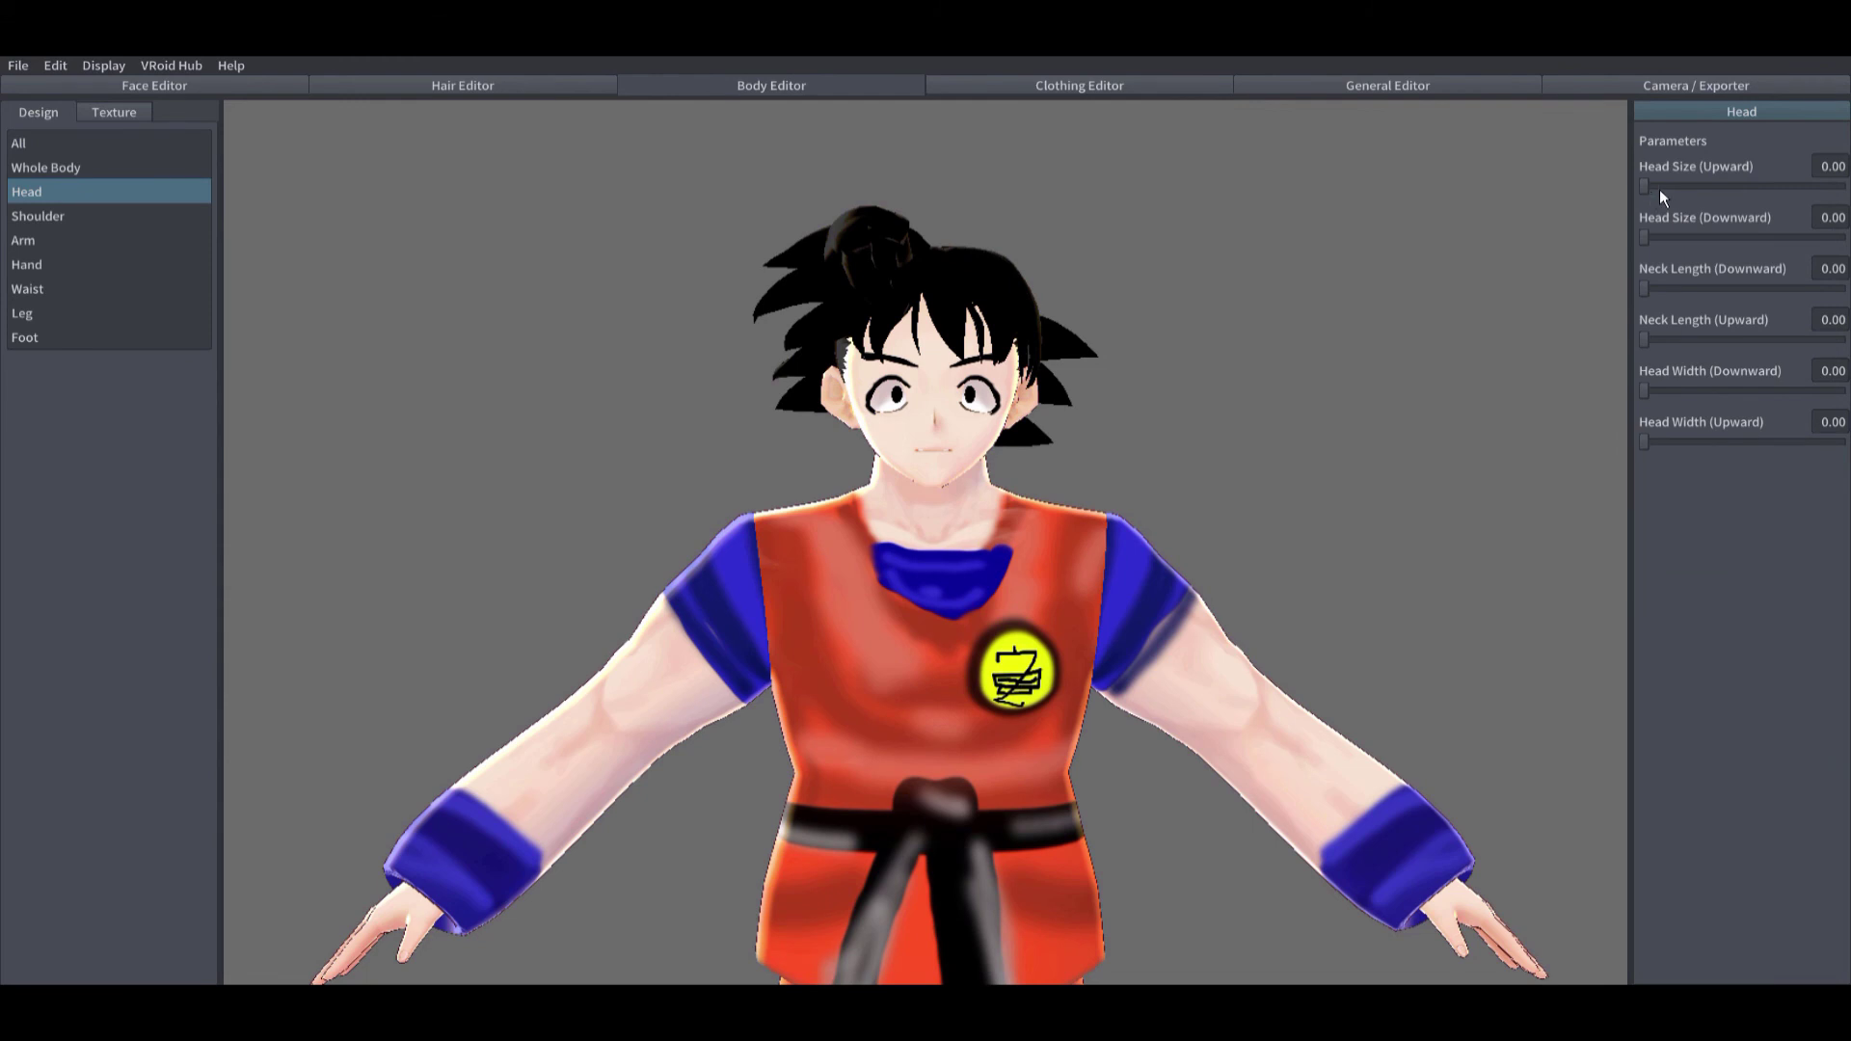
pyautogui.scroll(-5, 1184, 448)
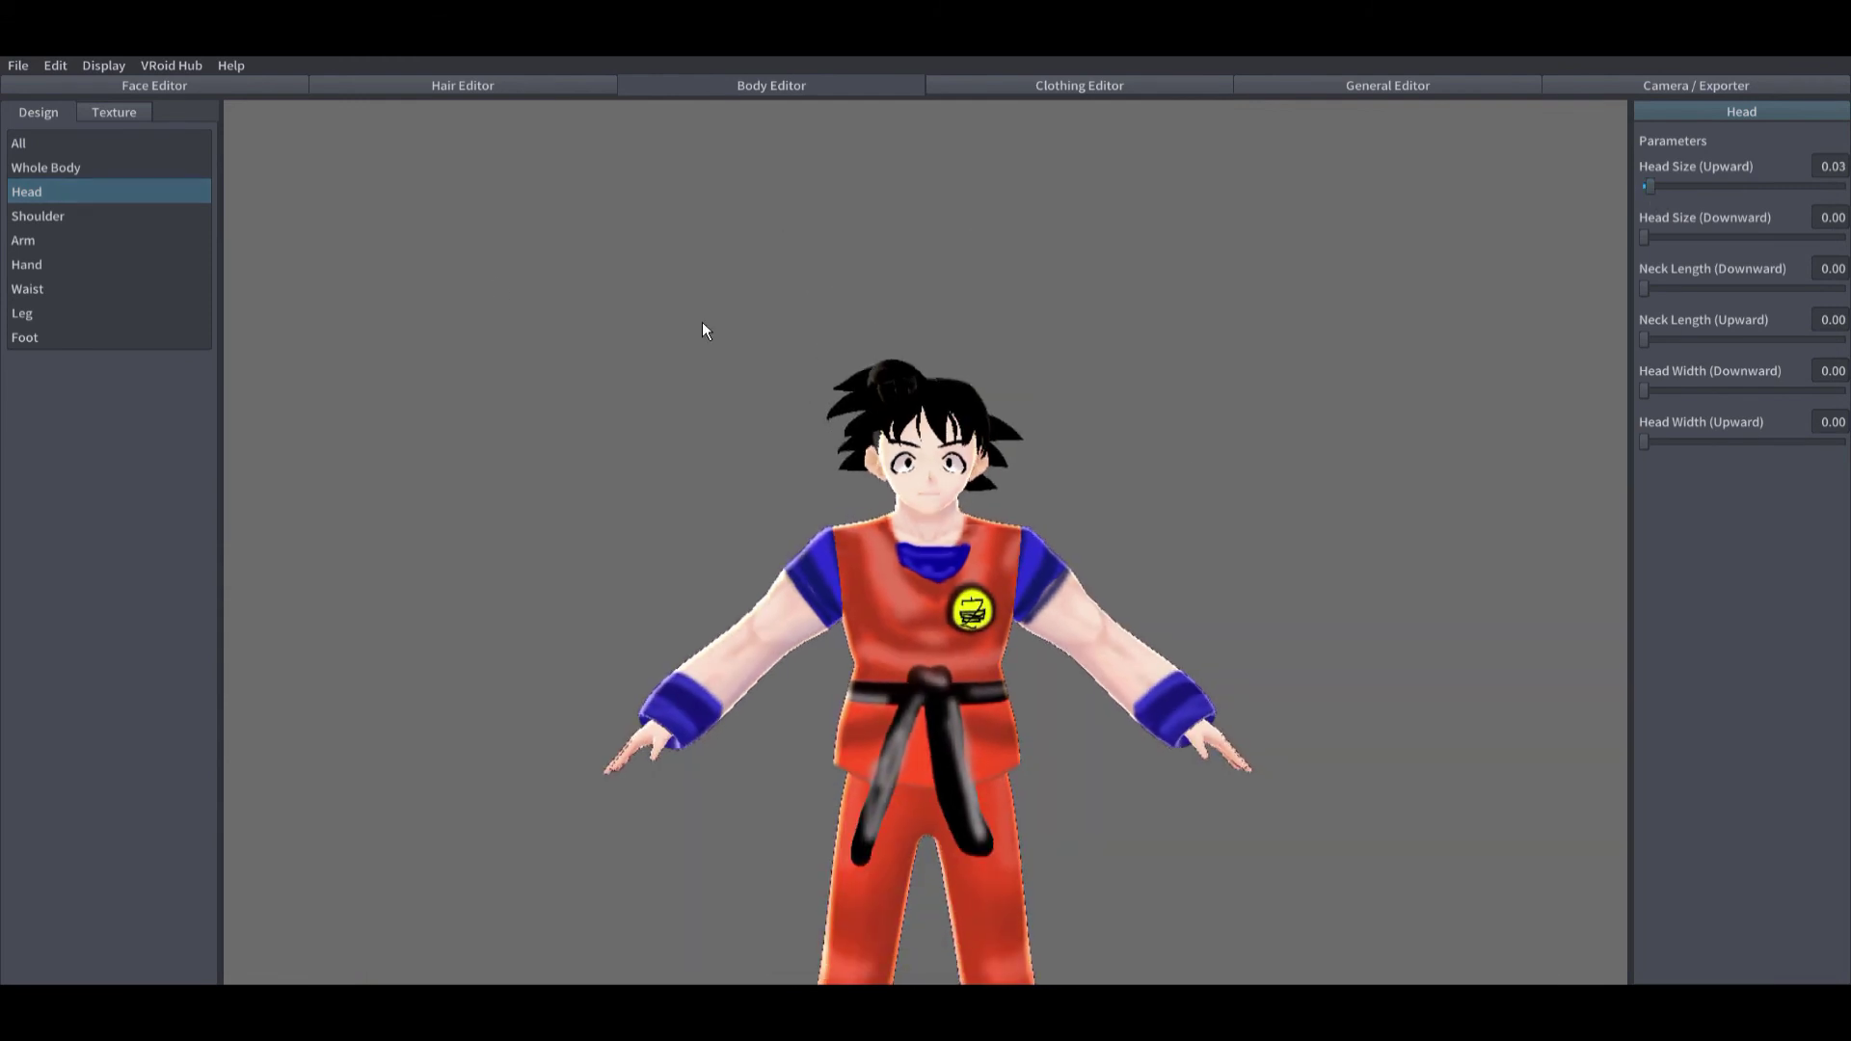
# Step: Set the body's Hand Size (Upward) to 0.50 and Finger Thickness (Upward) to 1.00, and adjust the shoulders
pyautogui.click(58, 264)
pyautogui.moveTo(1703, 201); pyautogui.dragTo(1747, 198)
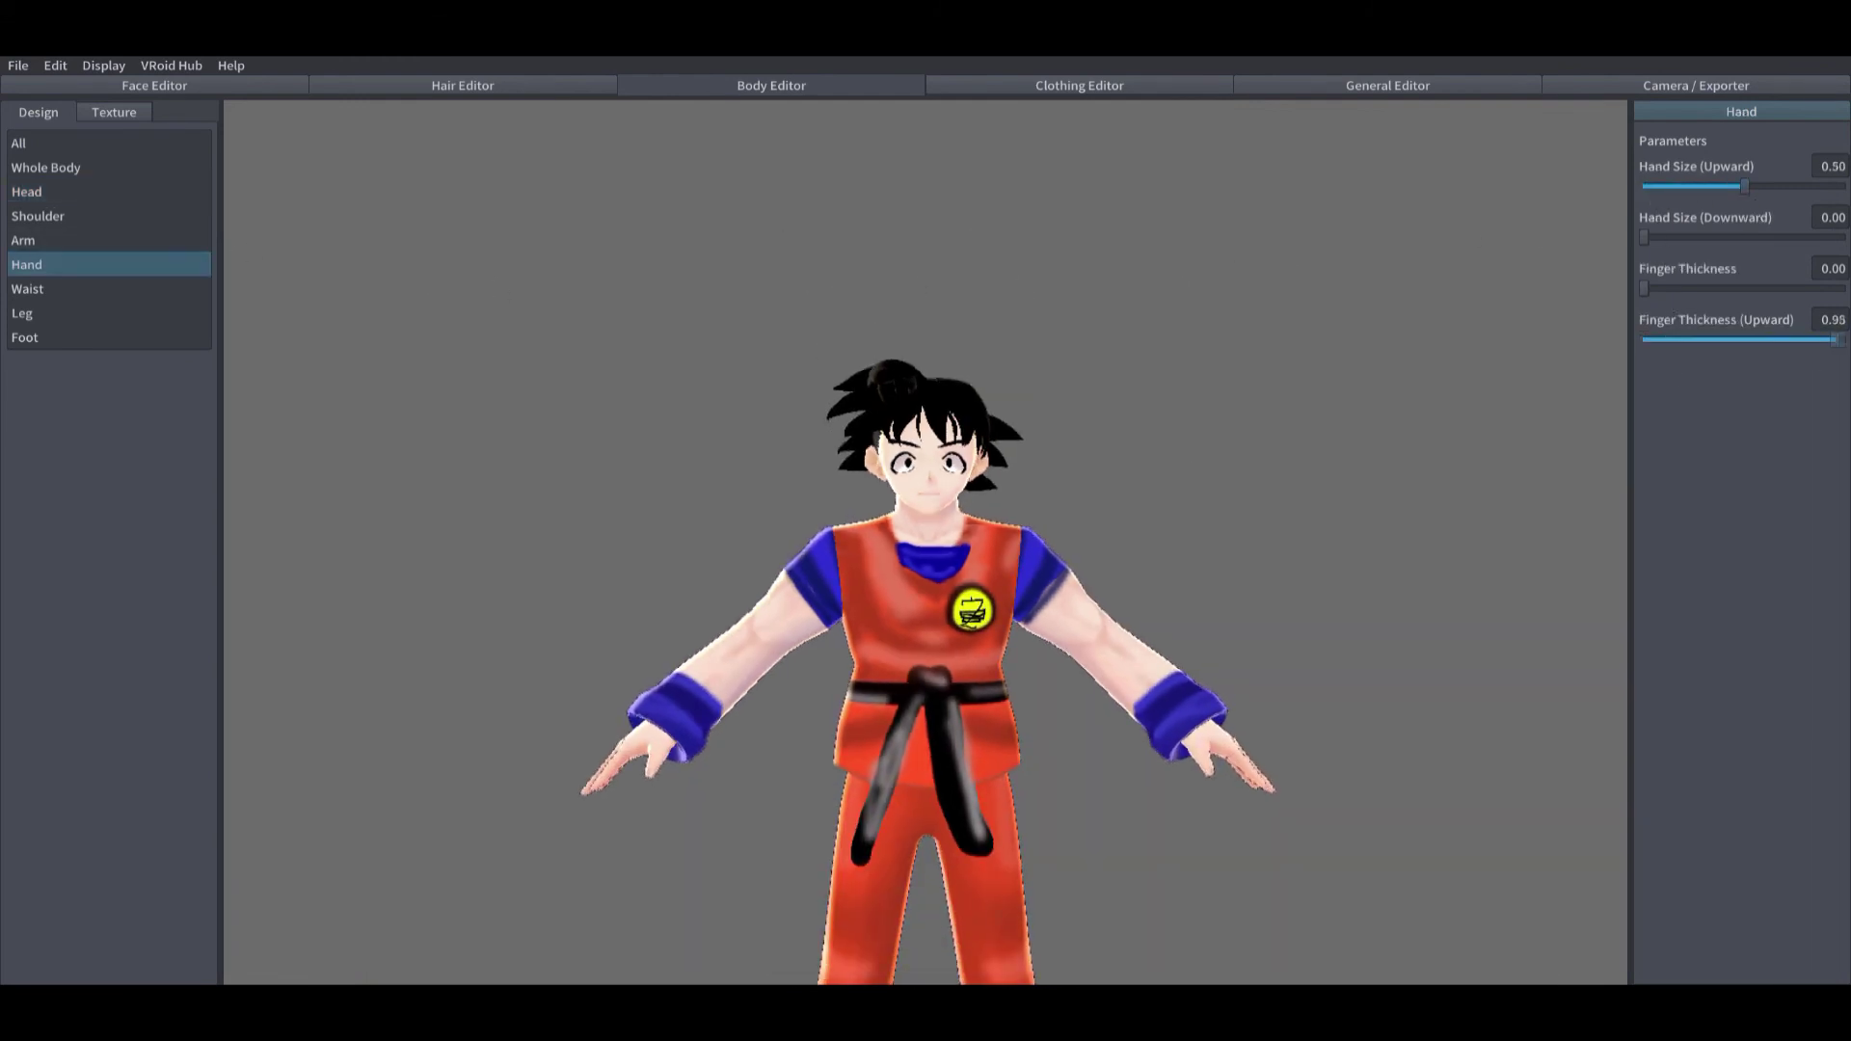
pyautogui.moveTo(1836, 340); pyautogui.dragTo(1844, 340)
pyautogui.moveTo(1504, 398)
pyautogui.mouseDown(button='right')
pyautogui.moveTo(1413, 399)
pyautogui.moveTo(1504, 401)
pyautogui.mouseUp(button='right')
pyautogui.scroll(-2, 1080, 396)
pyautogui.moveTo(1058, 386); pyautogui.dragTo(1058, 295, button='middle')
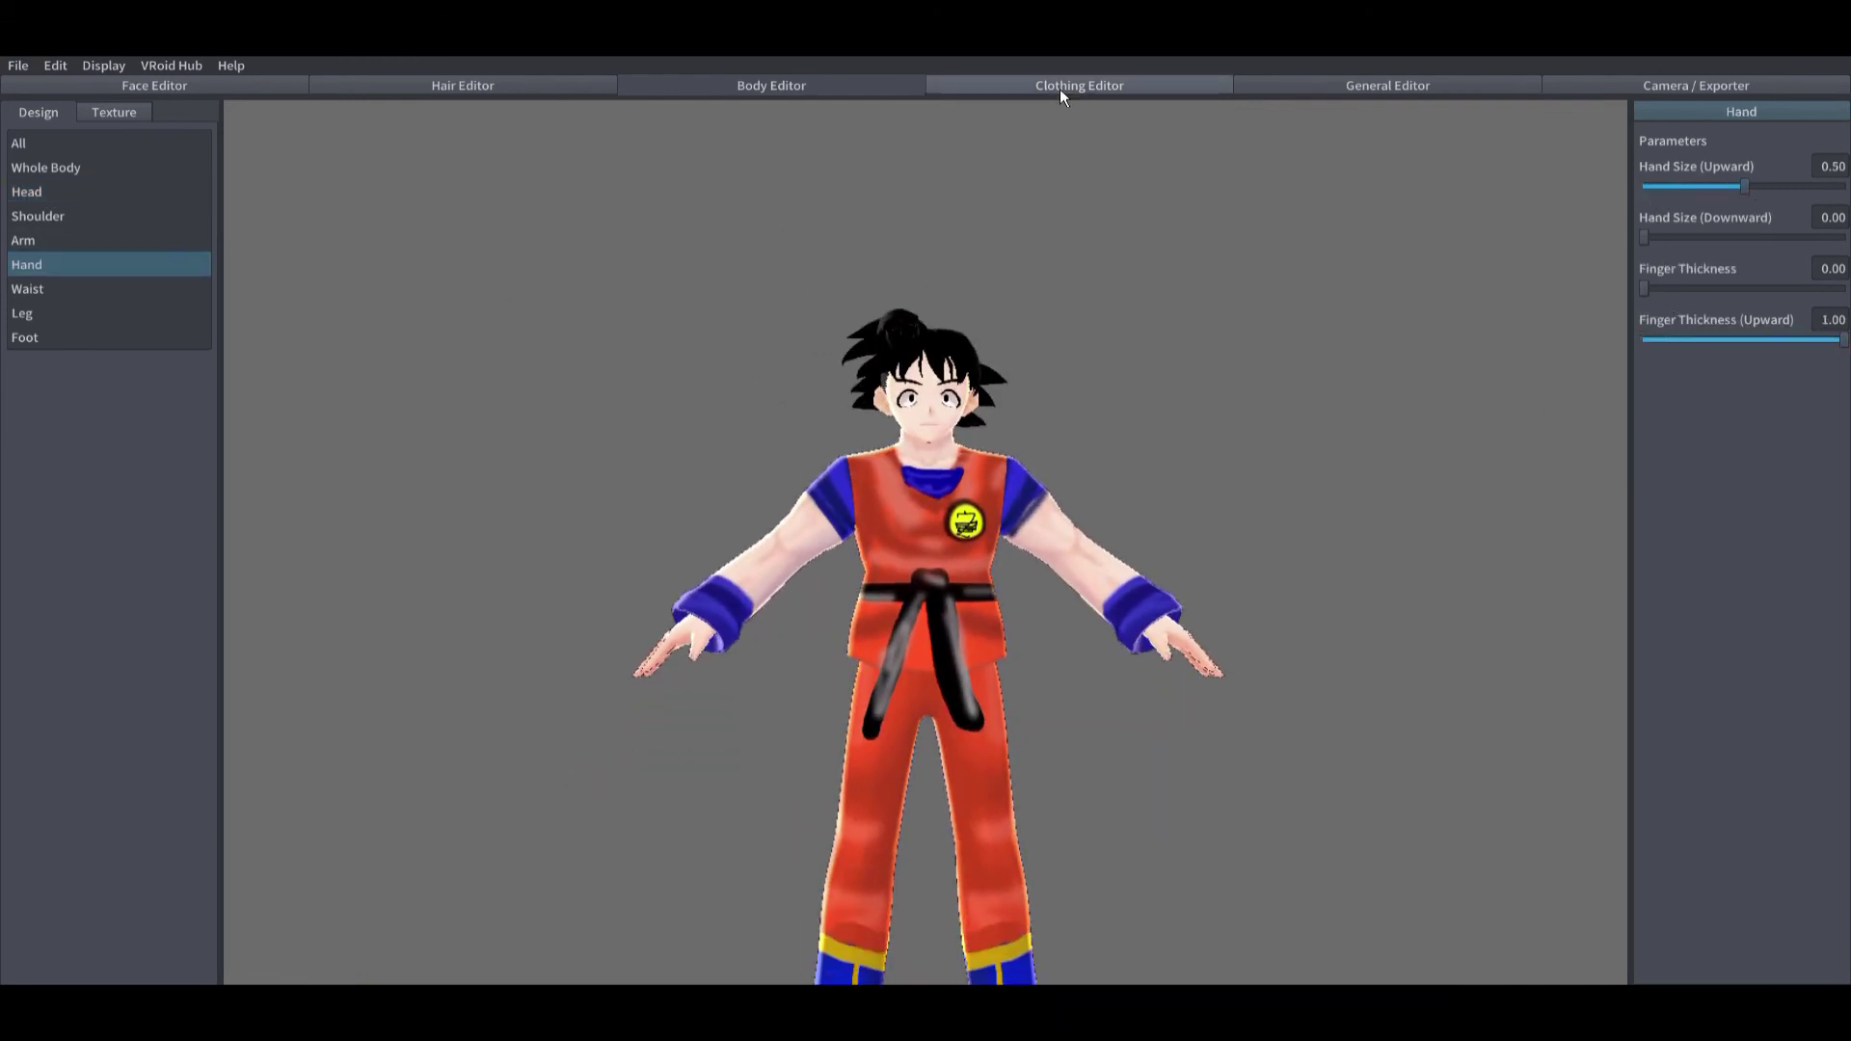
pyautogui.click(58, 216)
pyautogui.moveTo(1645, 186); pyautogui.dragTo(1722, 192)
# Step: Try a Sleeve Tip Wide value of 7.98 on the coat's sleeves
pyautogui.click(1124, 89)
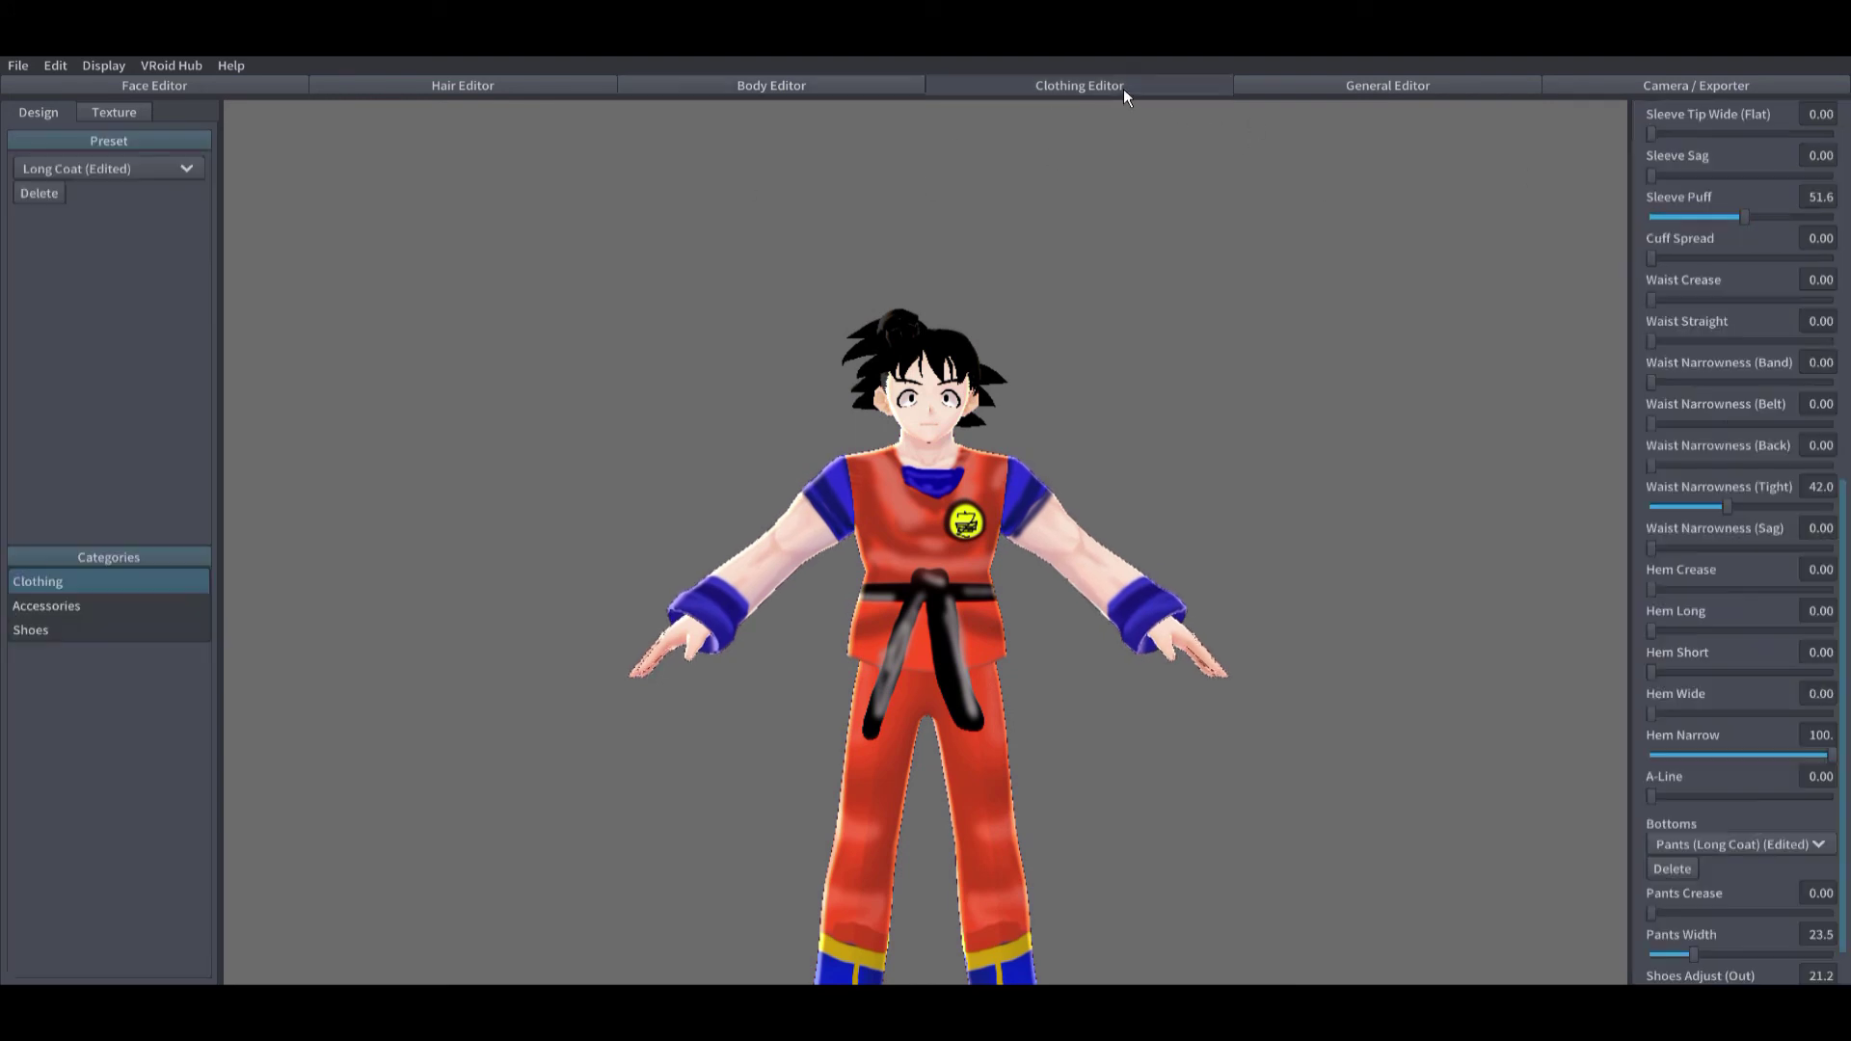
pyautogui.scroll(7, 1764, 584)
pyautogui.scroll(-3, 1724, 534)
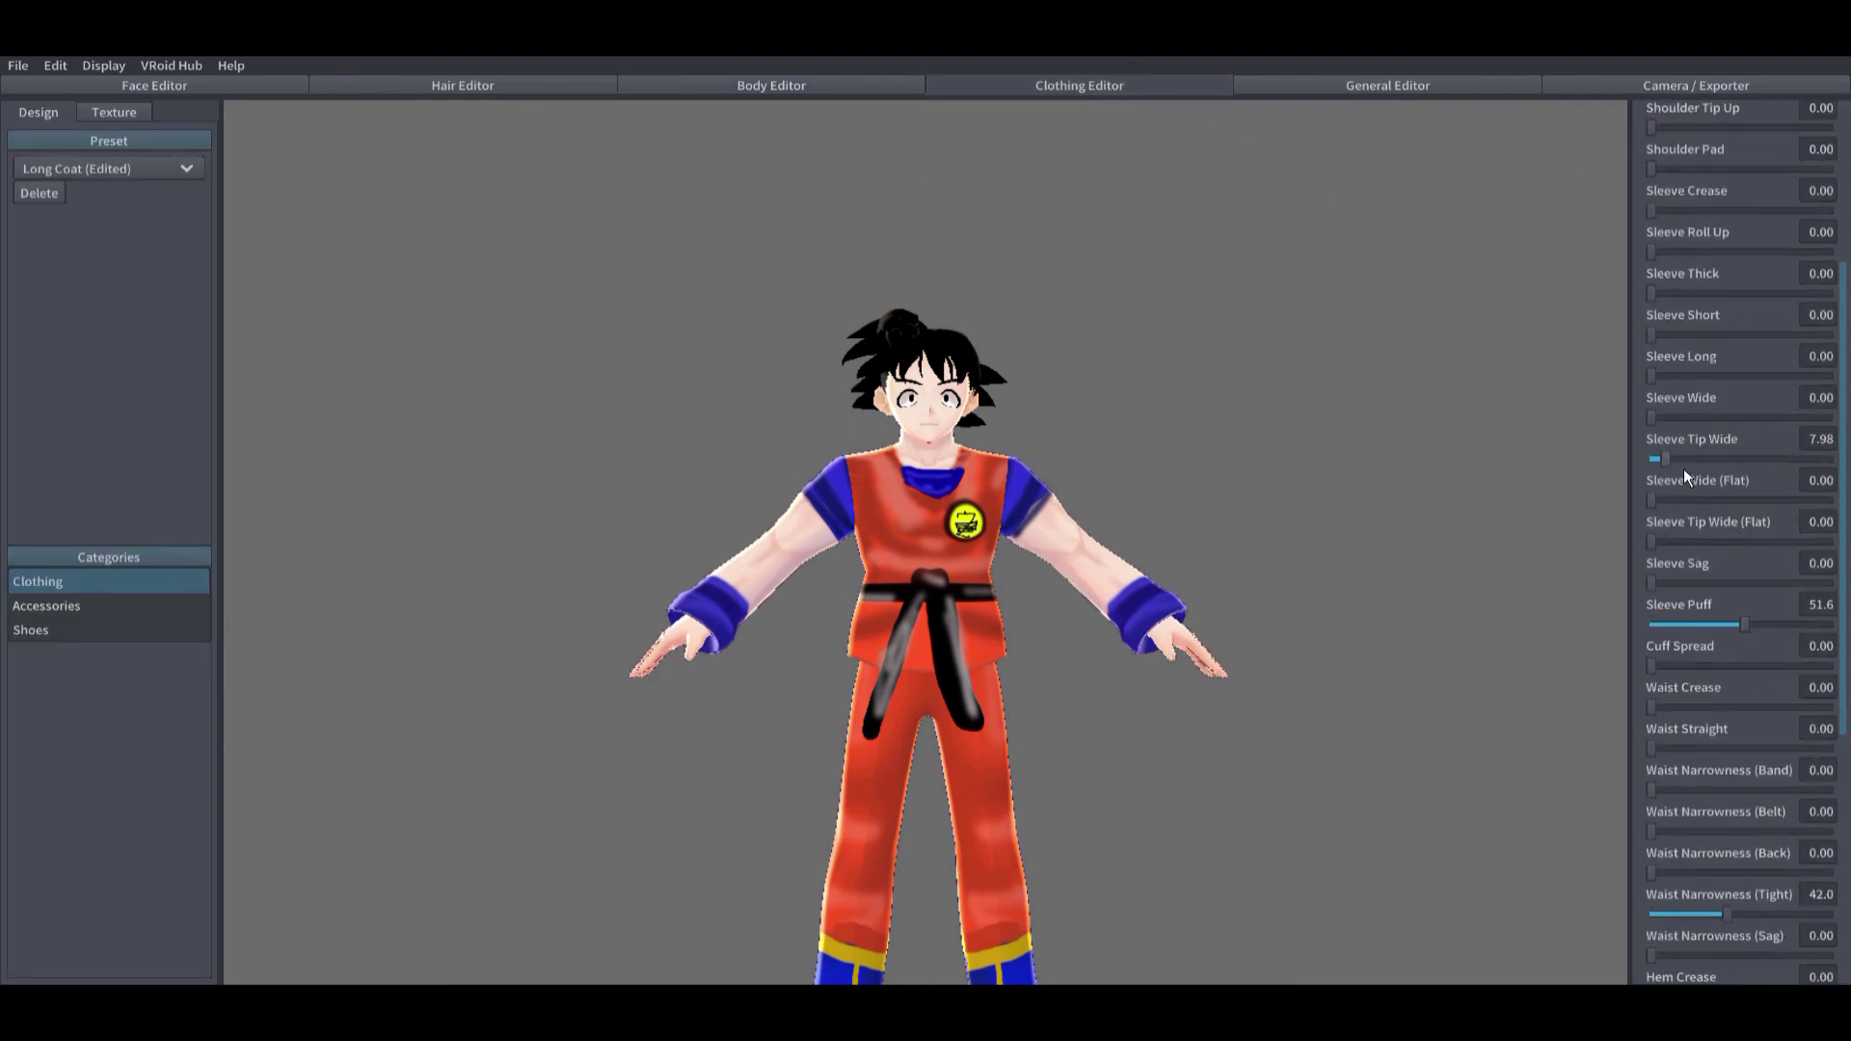
pyautogui.moveTo(1446, 511)
pyautogui.mouseDown(button='right')
pyautogui.moveTo(1355, 512)
pyautogui.moveTo(1417, 514)
pyautogui.mouseUp(button='right')
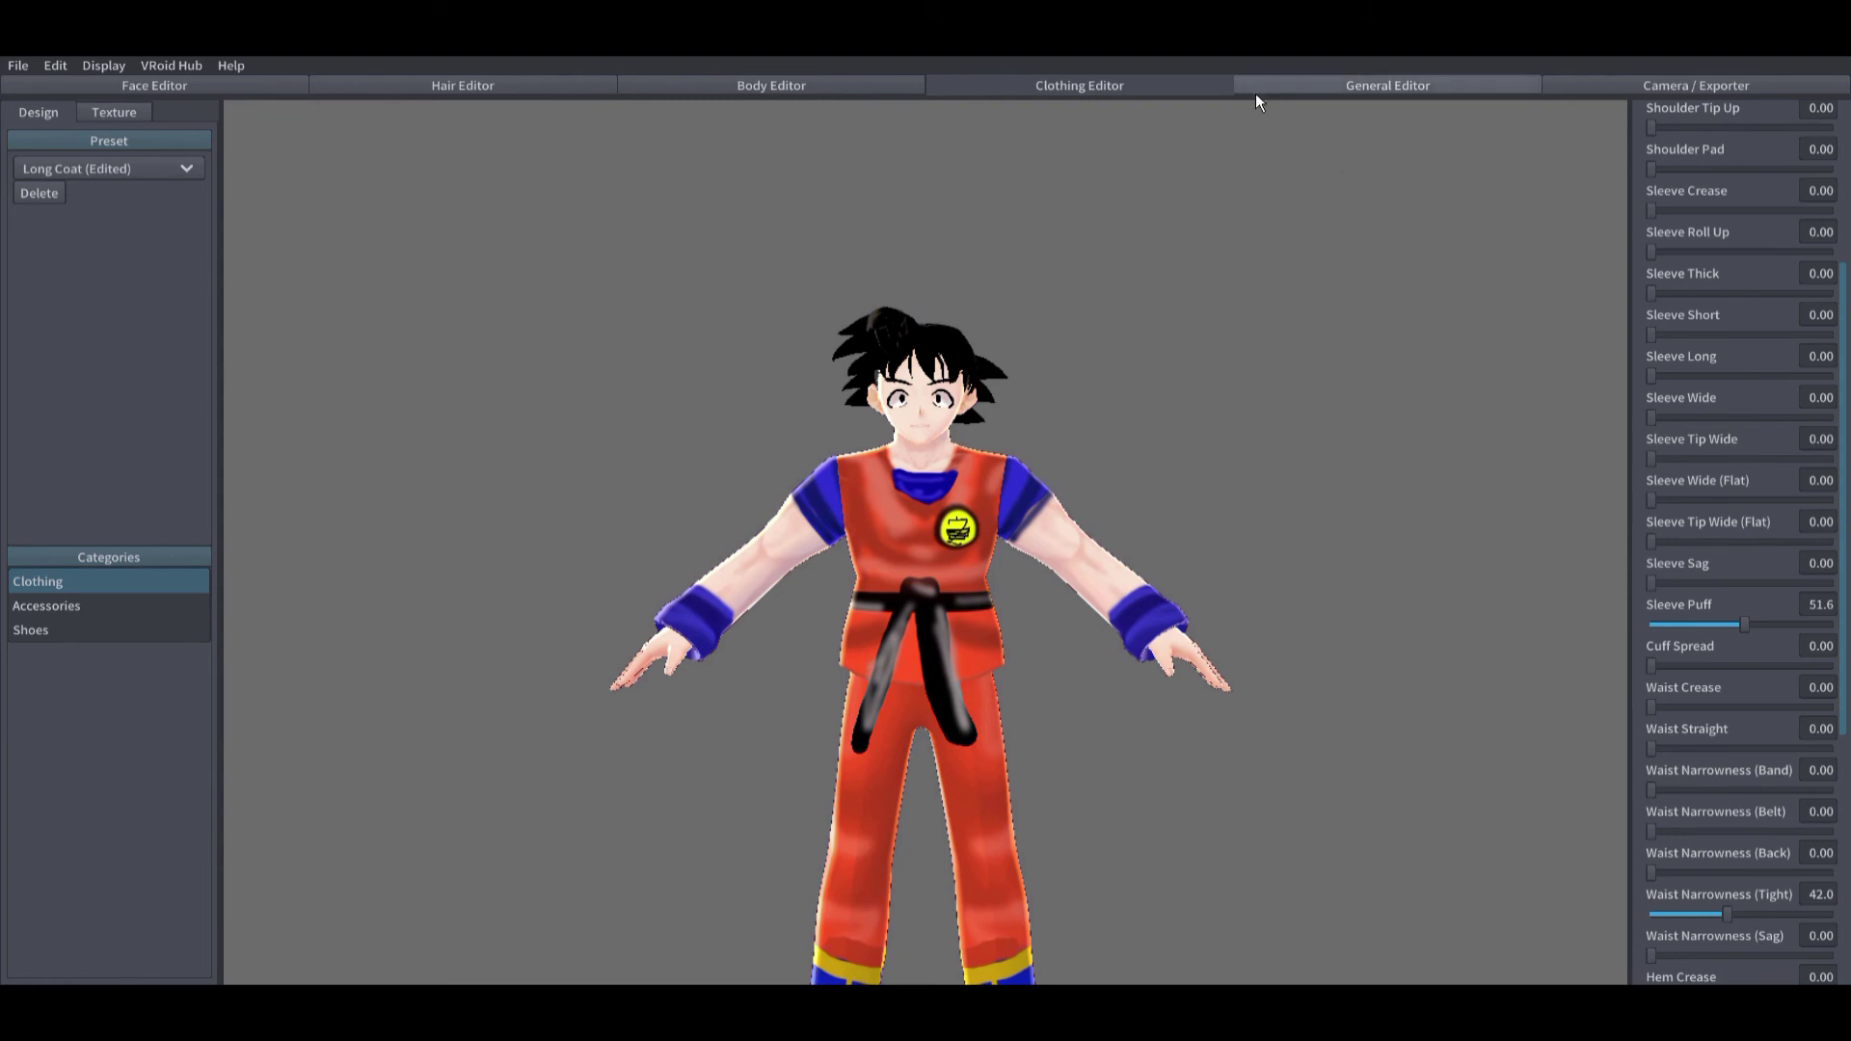
# Step: Set the body's Head Width (Upward) to 0.20 and Head Size (Upward) to 0.07
pyautogui.click(897, 86)
pyautogui.click(68, 193)
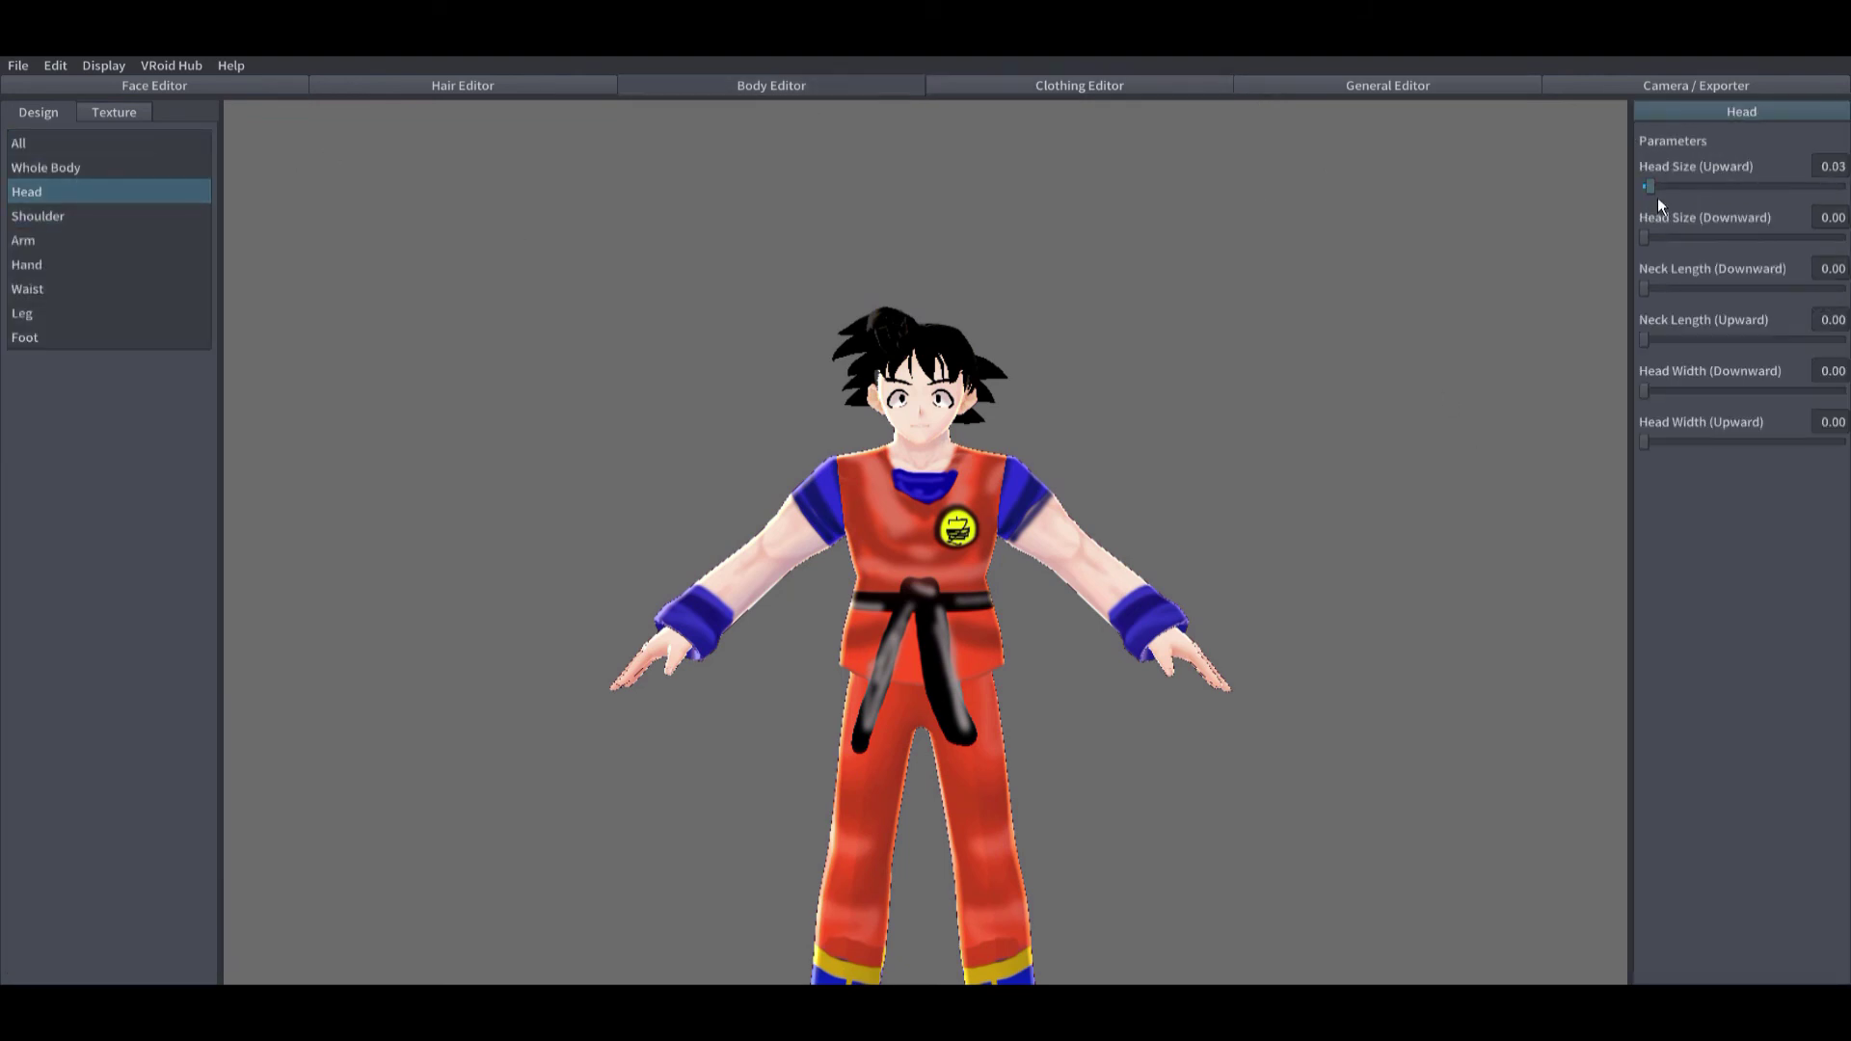
pyautogui.moveTo(1660, 444); pyautogui.dragTo(1687, 446)
pyautogui.moveTo(1600, 449); pyautogui.dragTo(1600, 405, button='right')
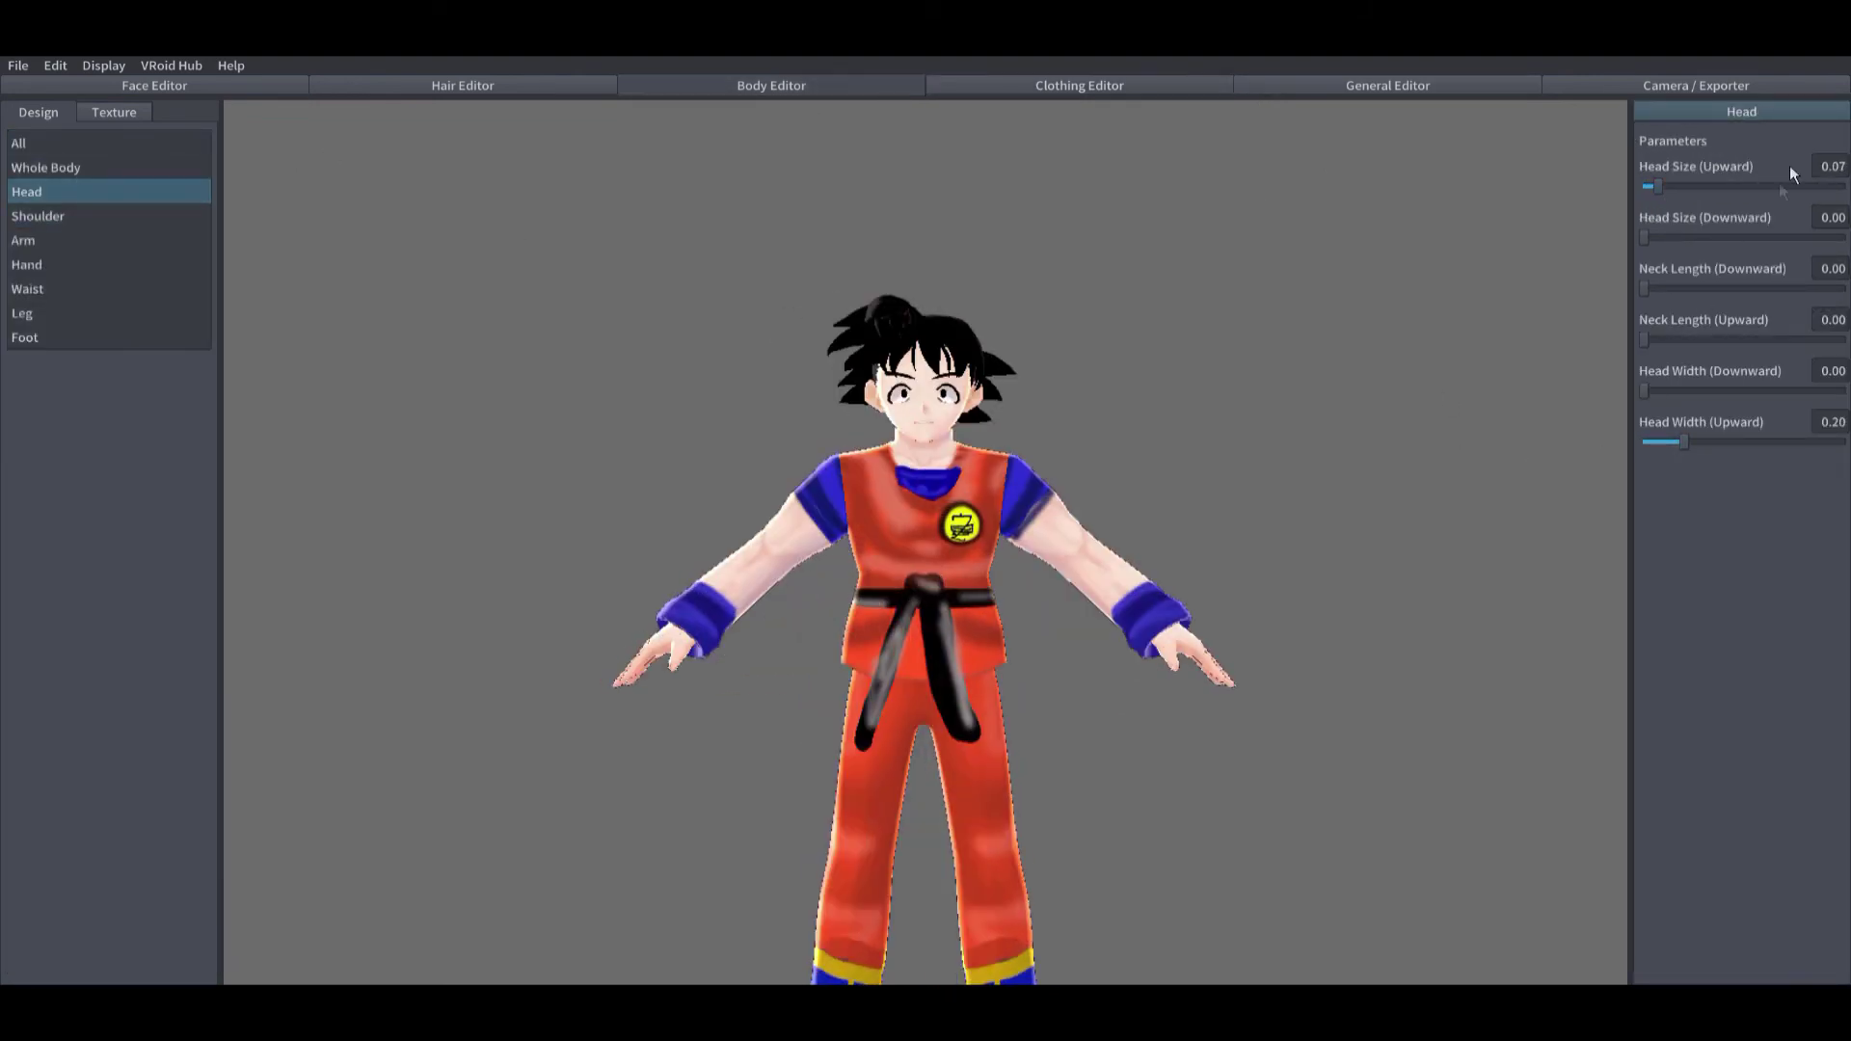
# Step: Set the general rim light strength to 0.00 for both the hair and the body
pyautogui.click(1459, 89)
pyautogui.scroll(5, 1161, 316)
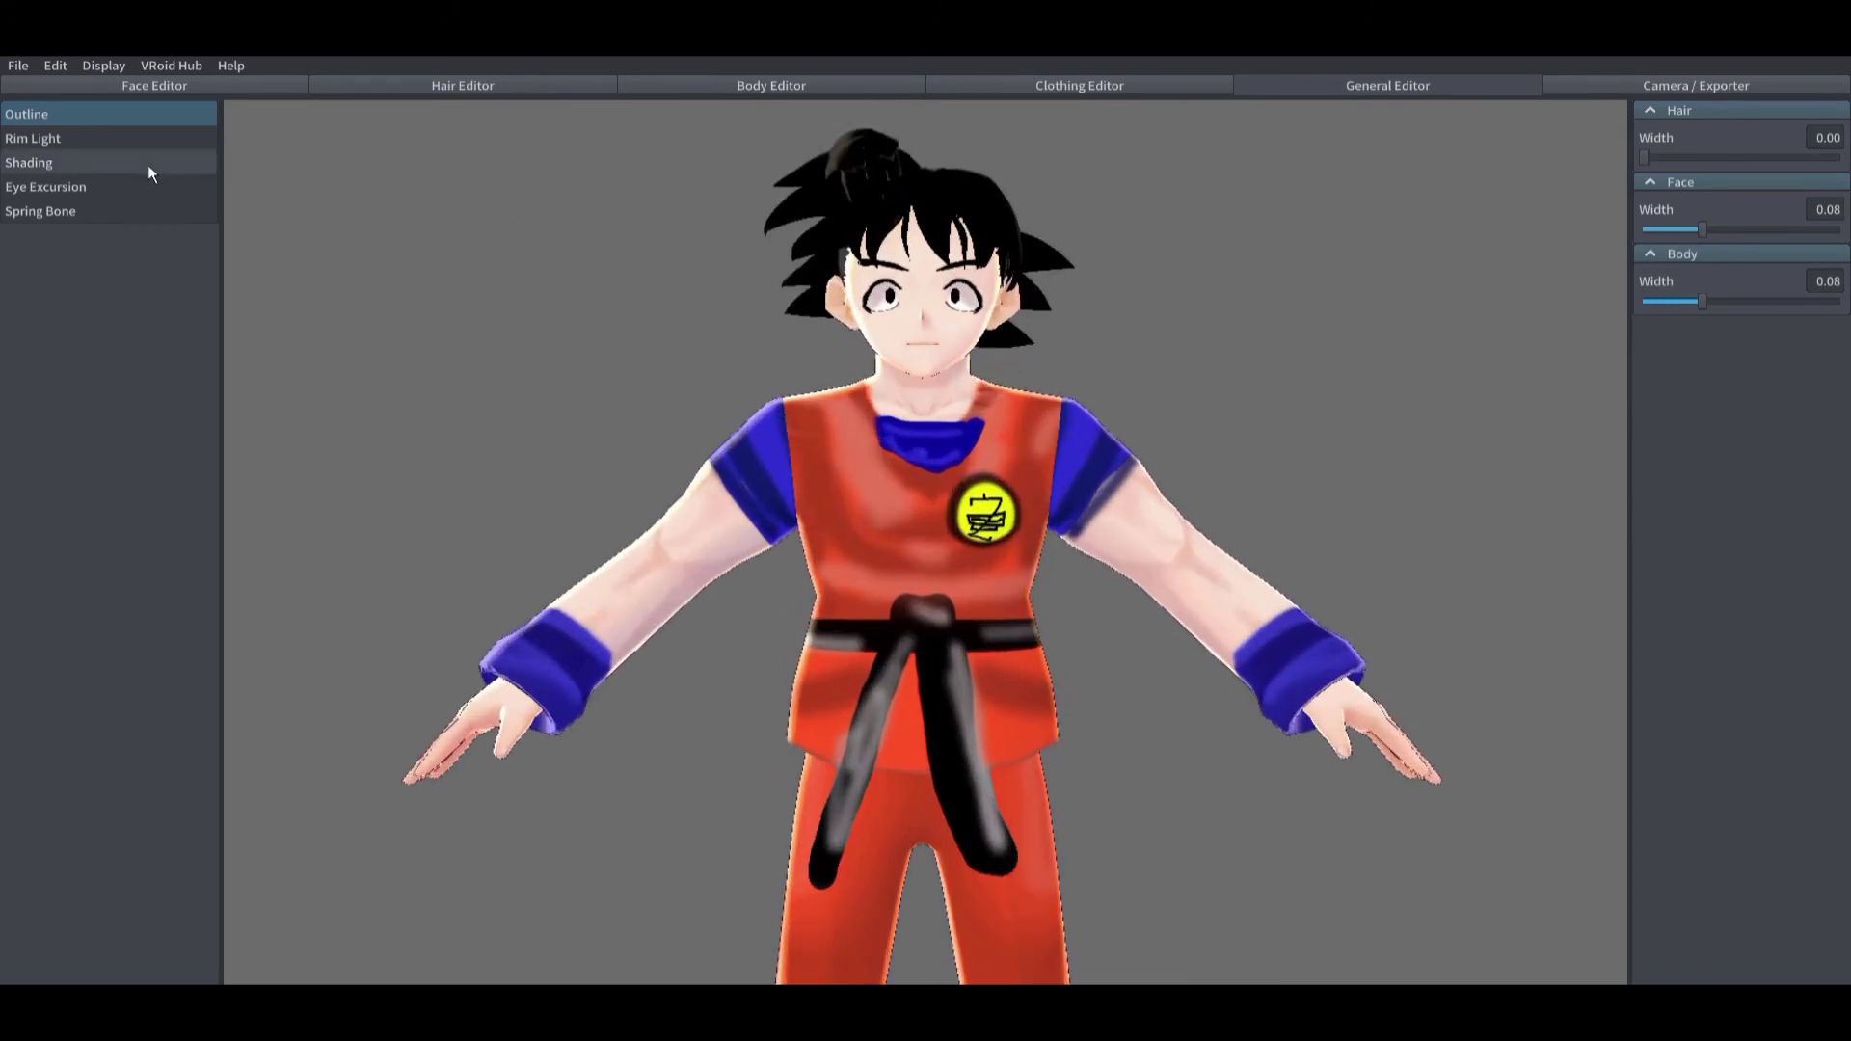
pyautogui.click(116, 138)
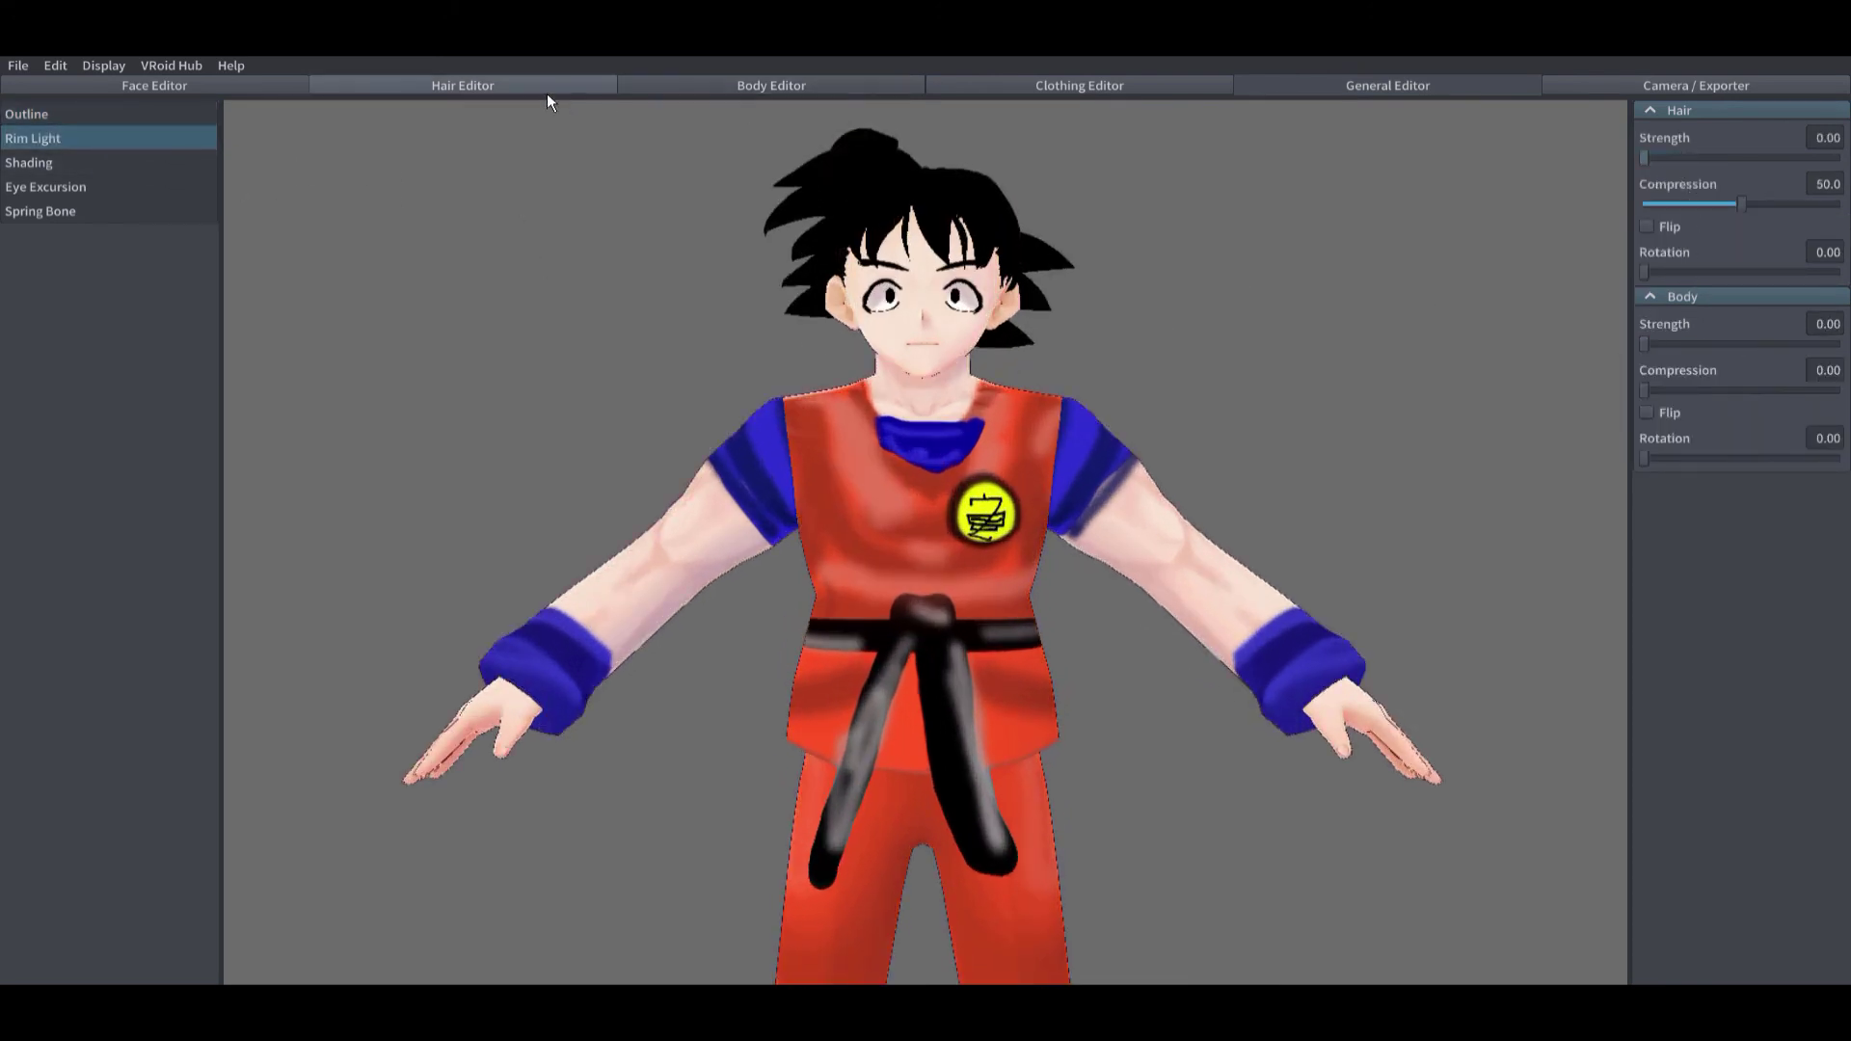
# Step: Lighten the body skin texture's shade color and set the face skin's shade color to white
pyautogui.click(721, 92)
pyautogui.click(131, 108)
pyautogui.click(36, 216)
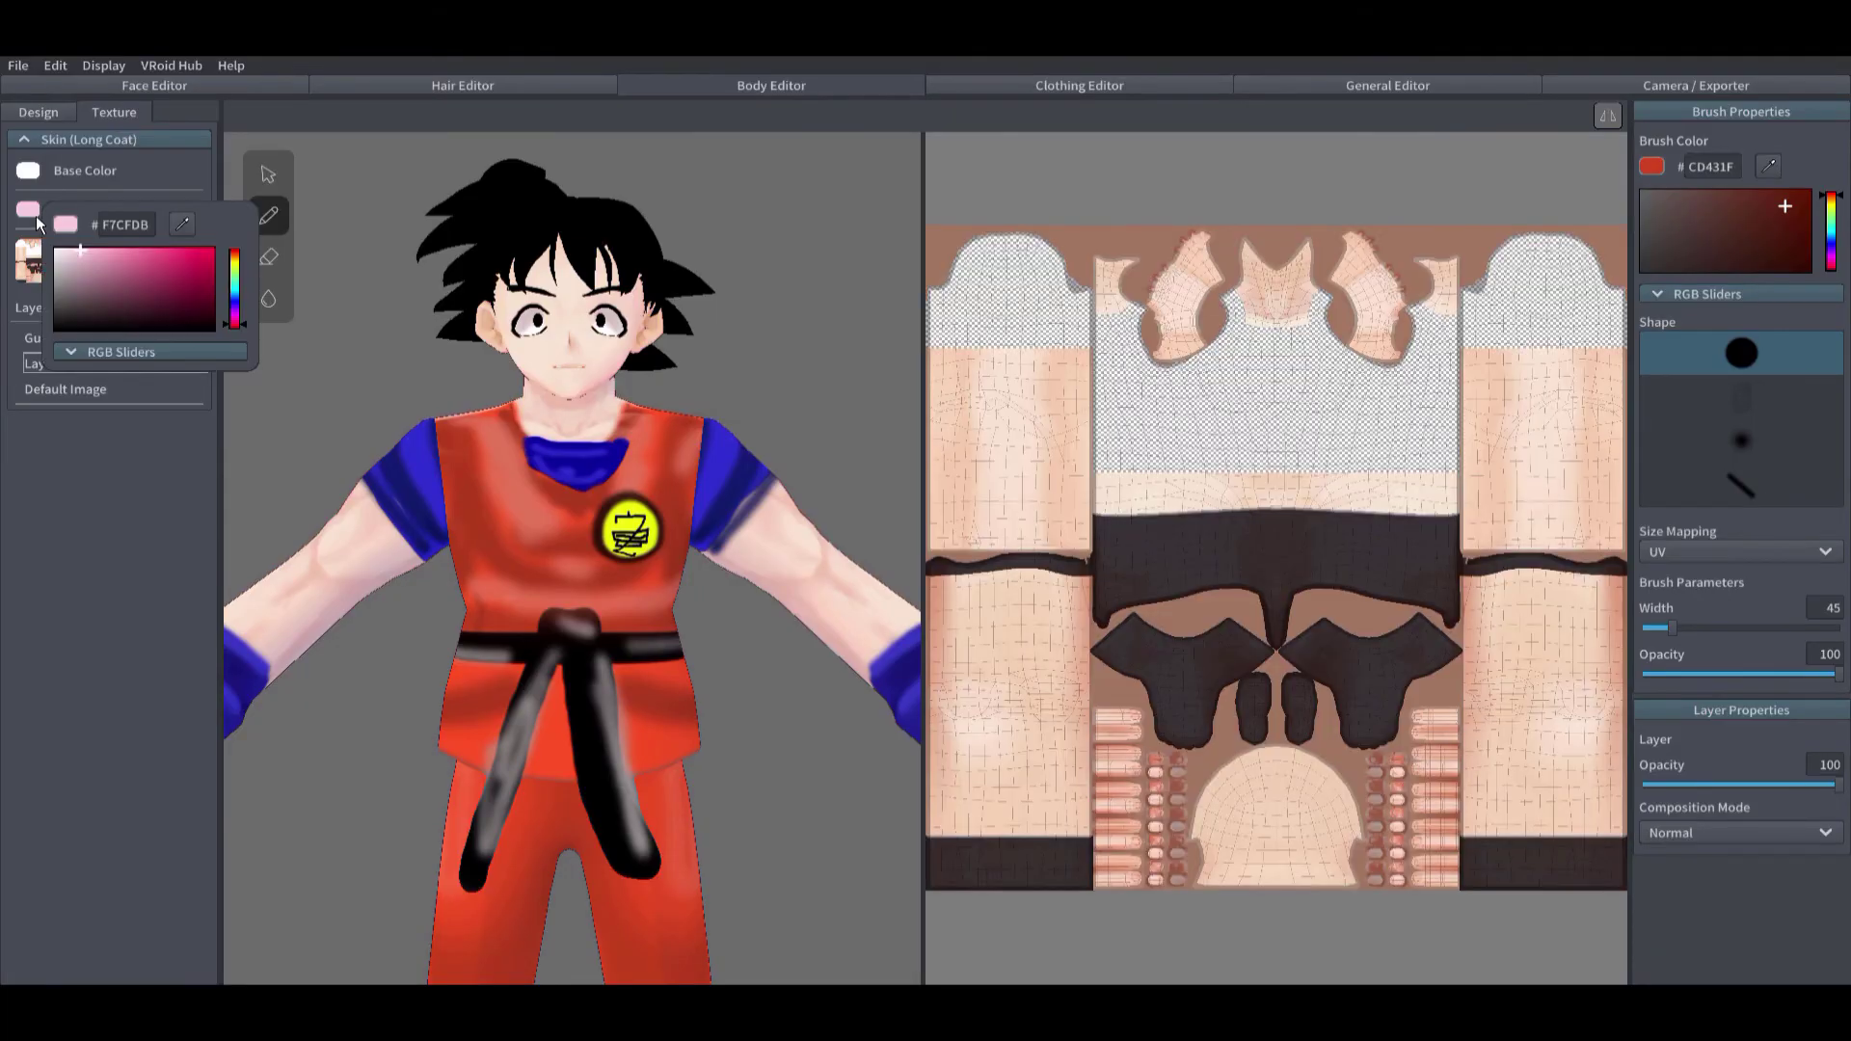
pyautogui.click(135, 85)
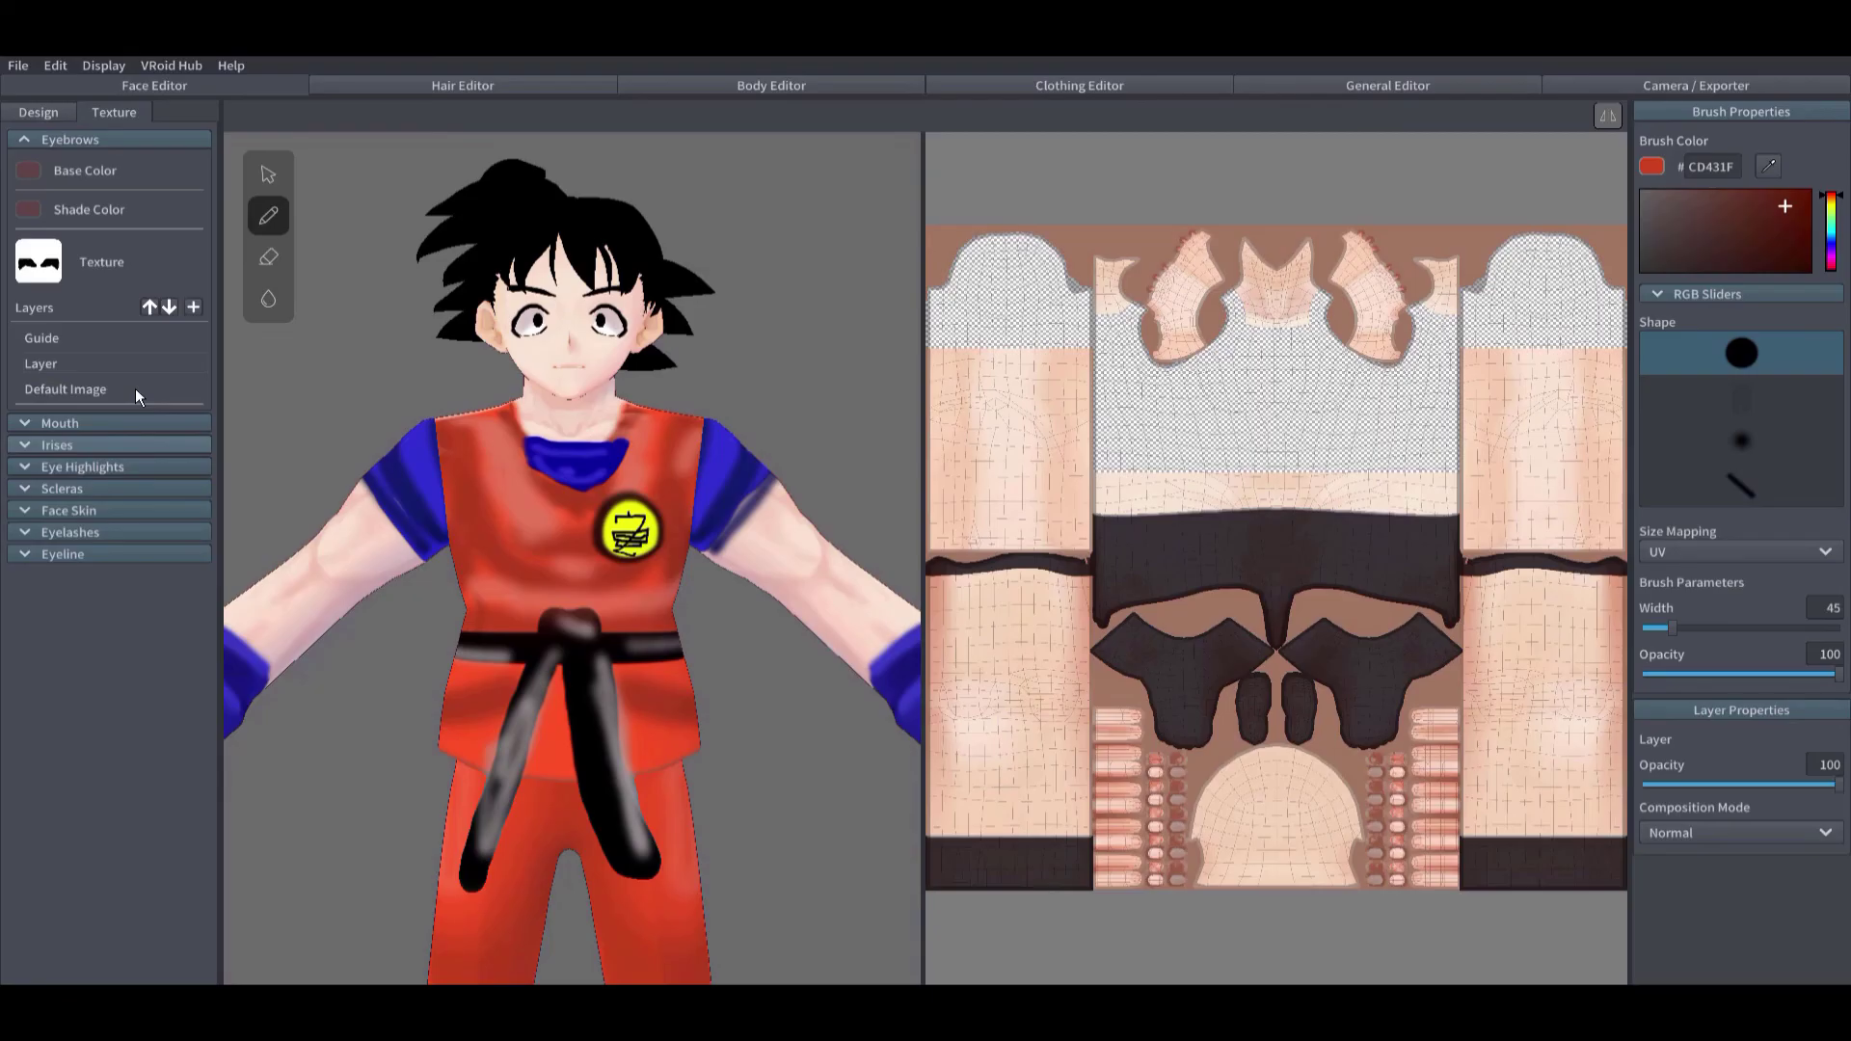
pyautogui.click(31, 513)
pyautogui.click(37, 582)
pyautogui.moveTo(72, 511); pyautogui.dragTo(48, 460)
# Step: Set the shade colors of the coat, pants and highcut shoes textures to white, and save the model
pyautogui.click(1091, 92)
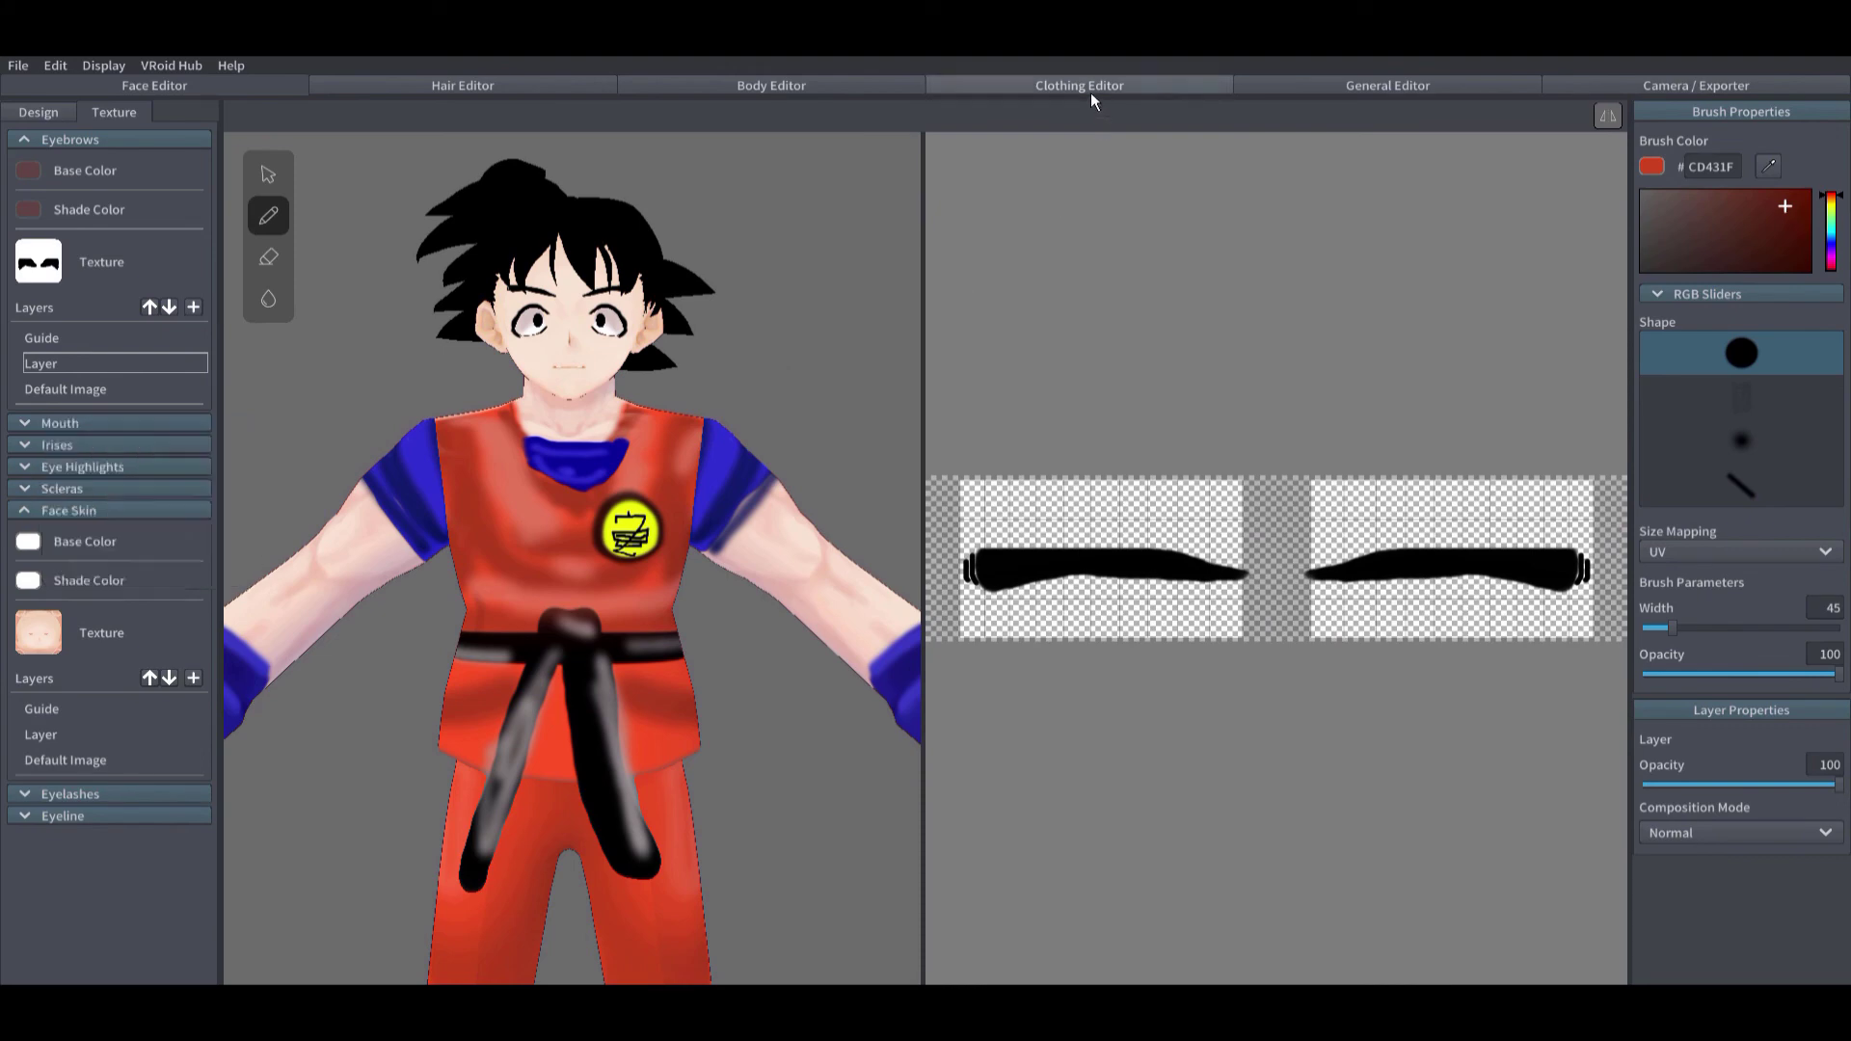
pyautogui.click(1090, 93)
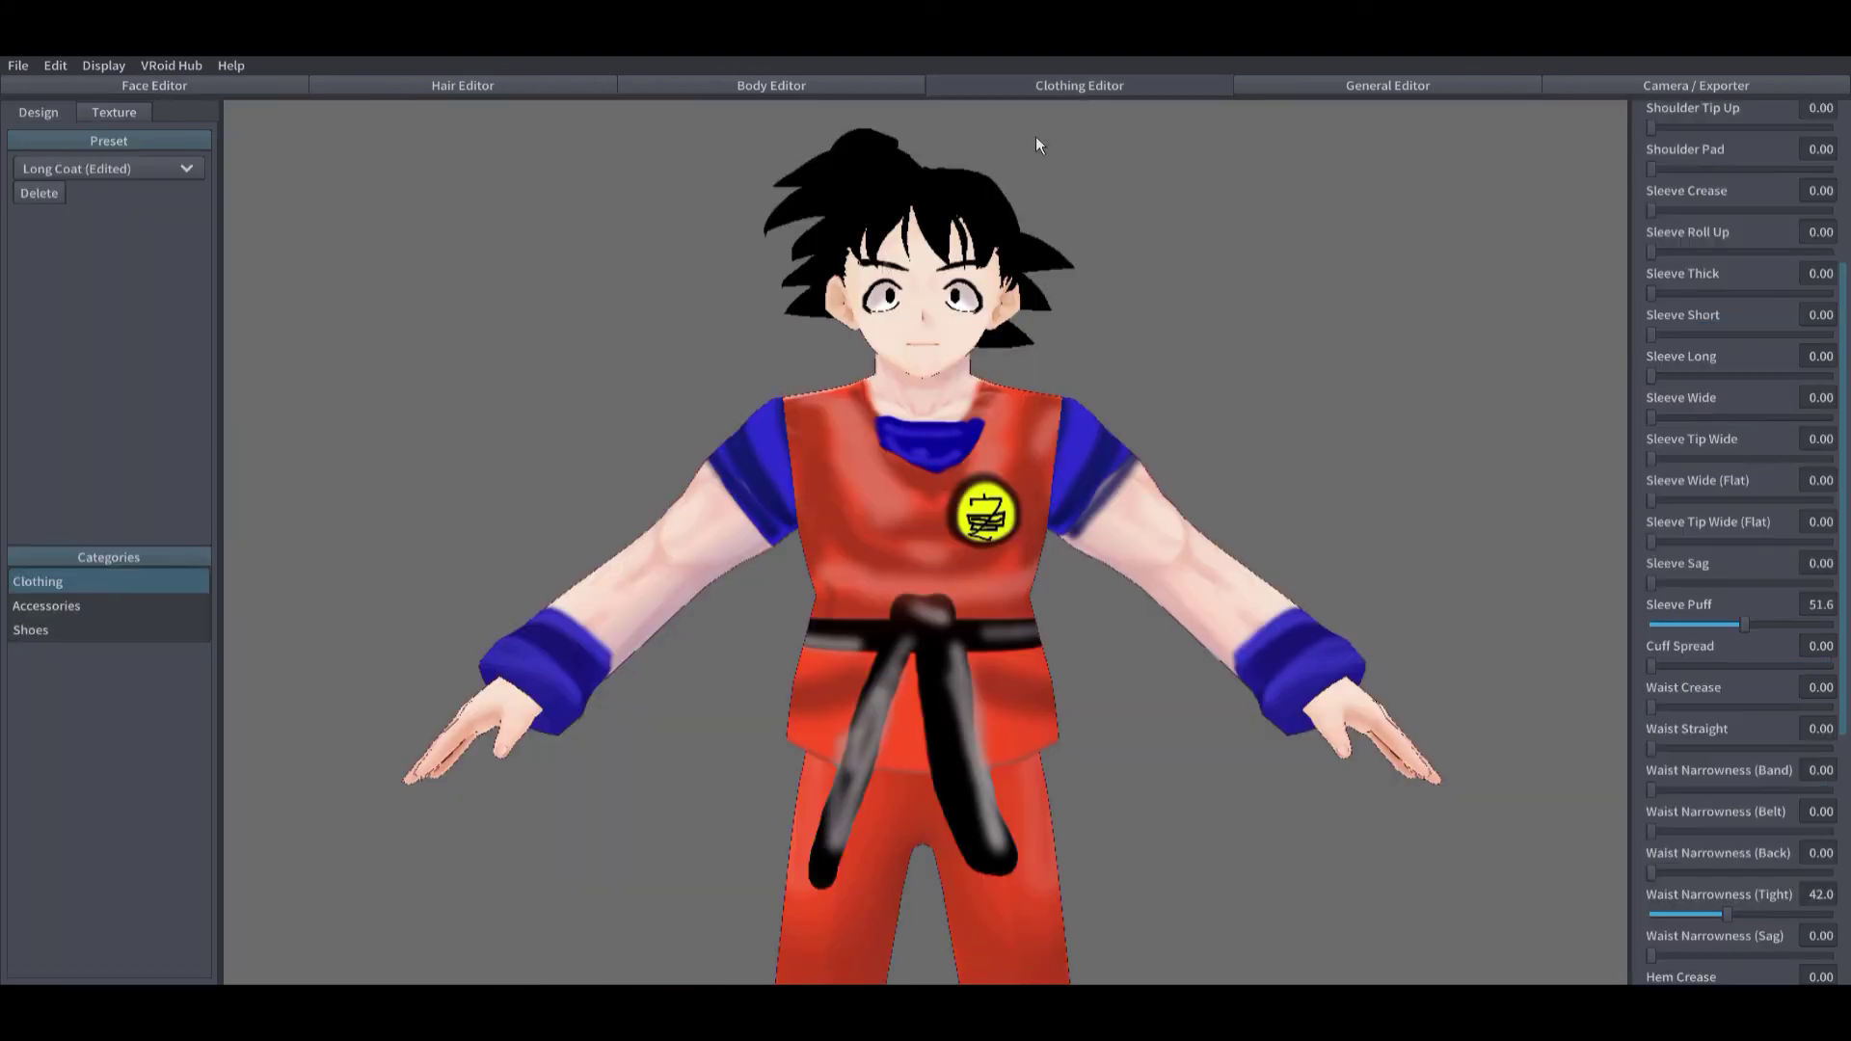
pyautogui.click(114, 114)
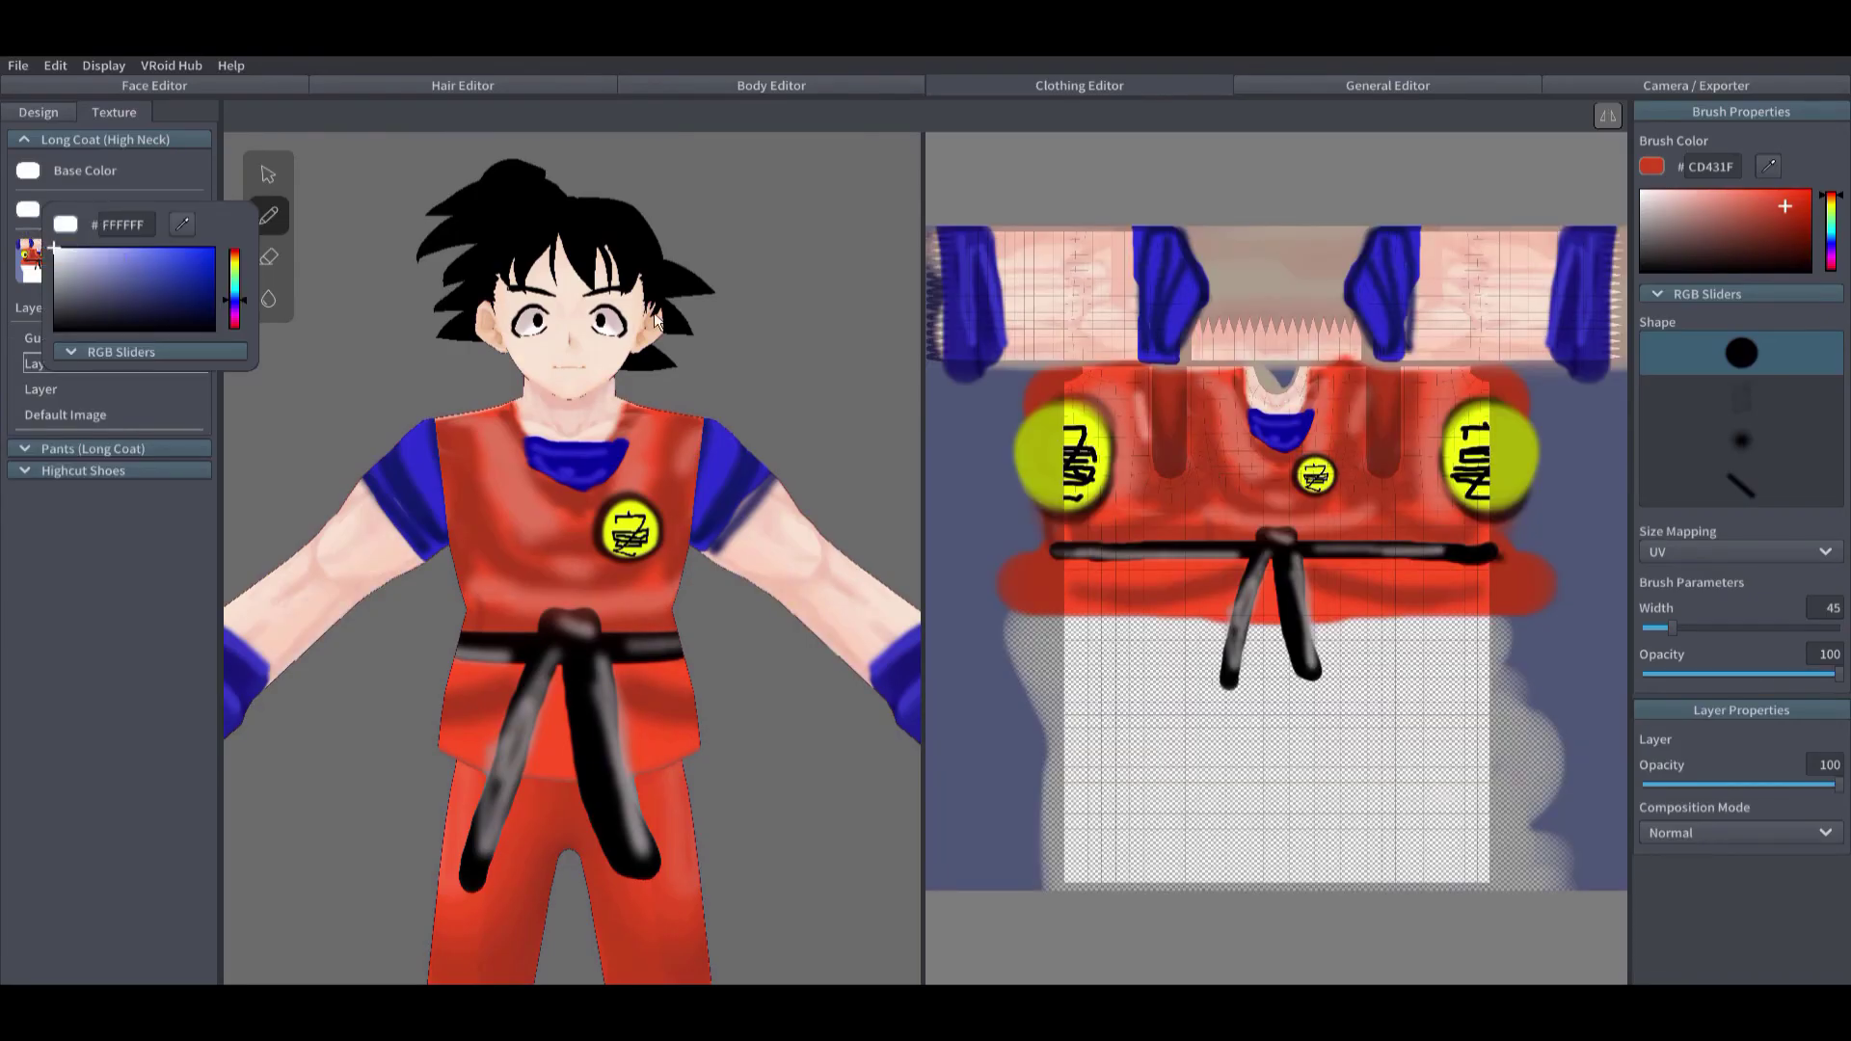
pyautogui.click(39, 451)
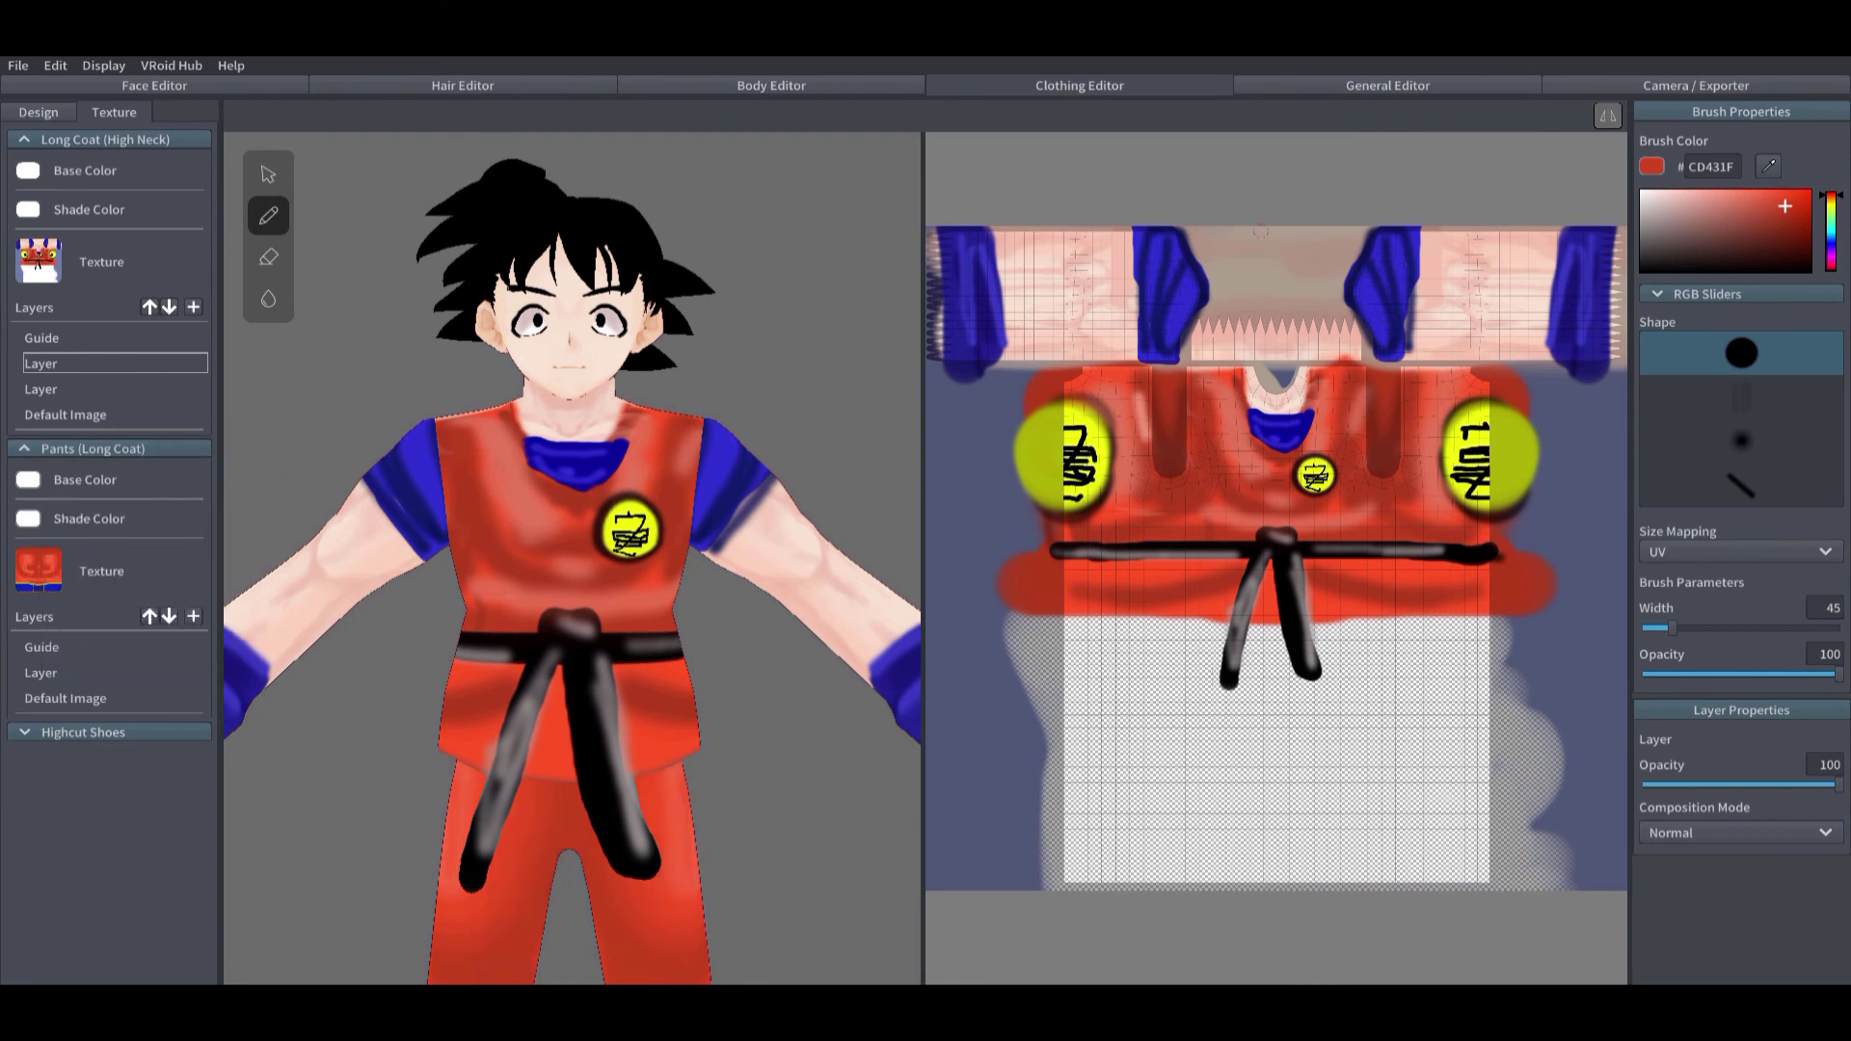
pyautogui.click(58, 730)
pyautogui.click(28, 802)
pyautogui.click(56, 693)
pyautogui.click(295, 399)
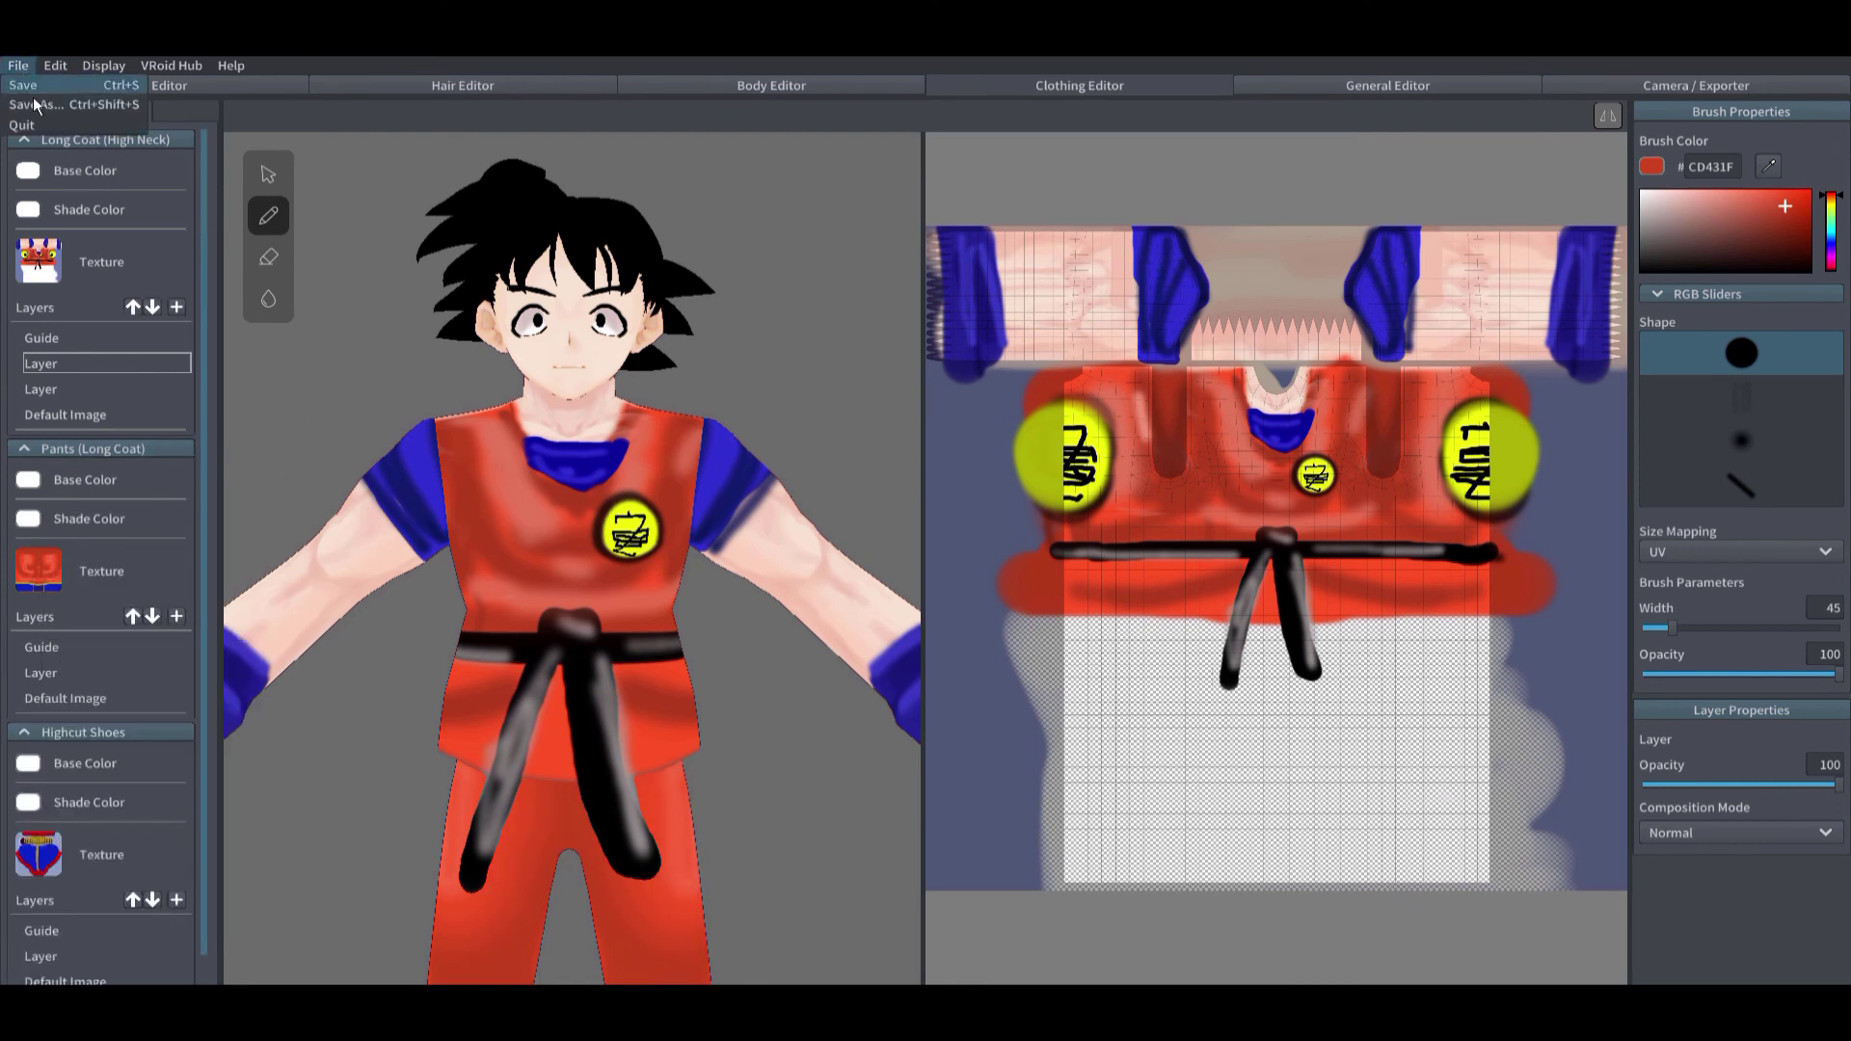
pyautogui.click(33, 97)
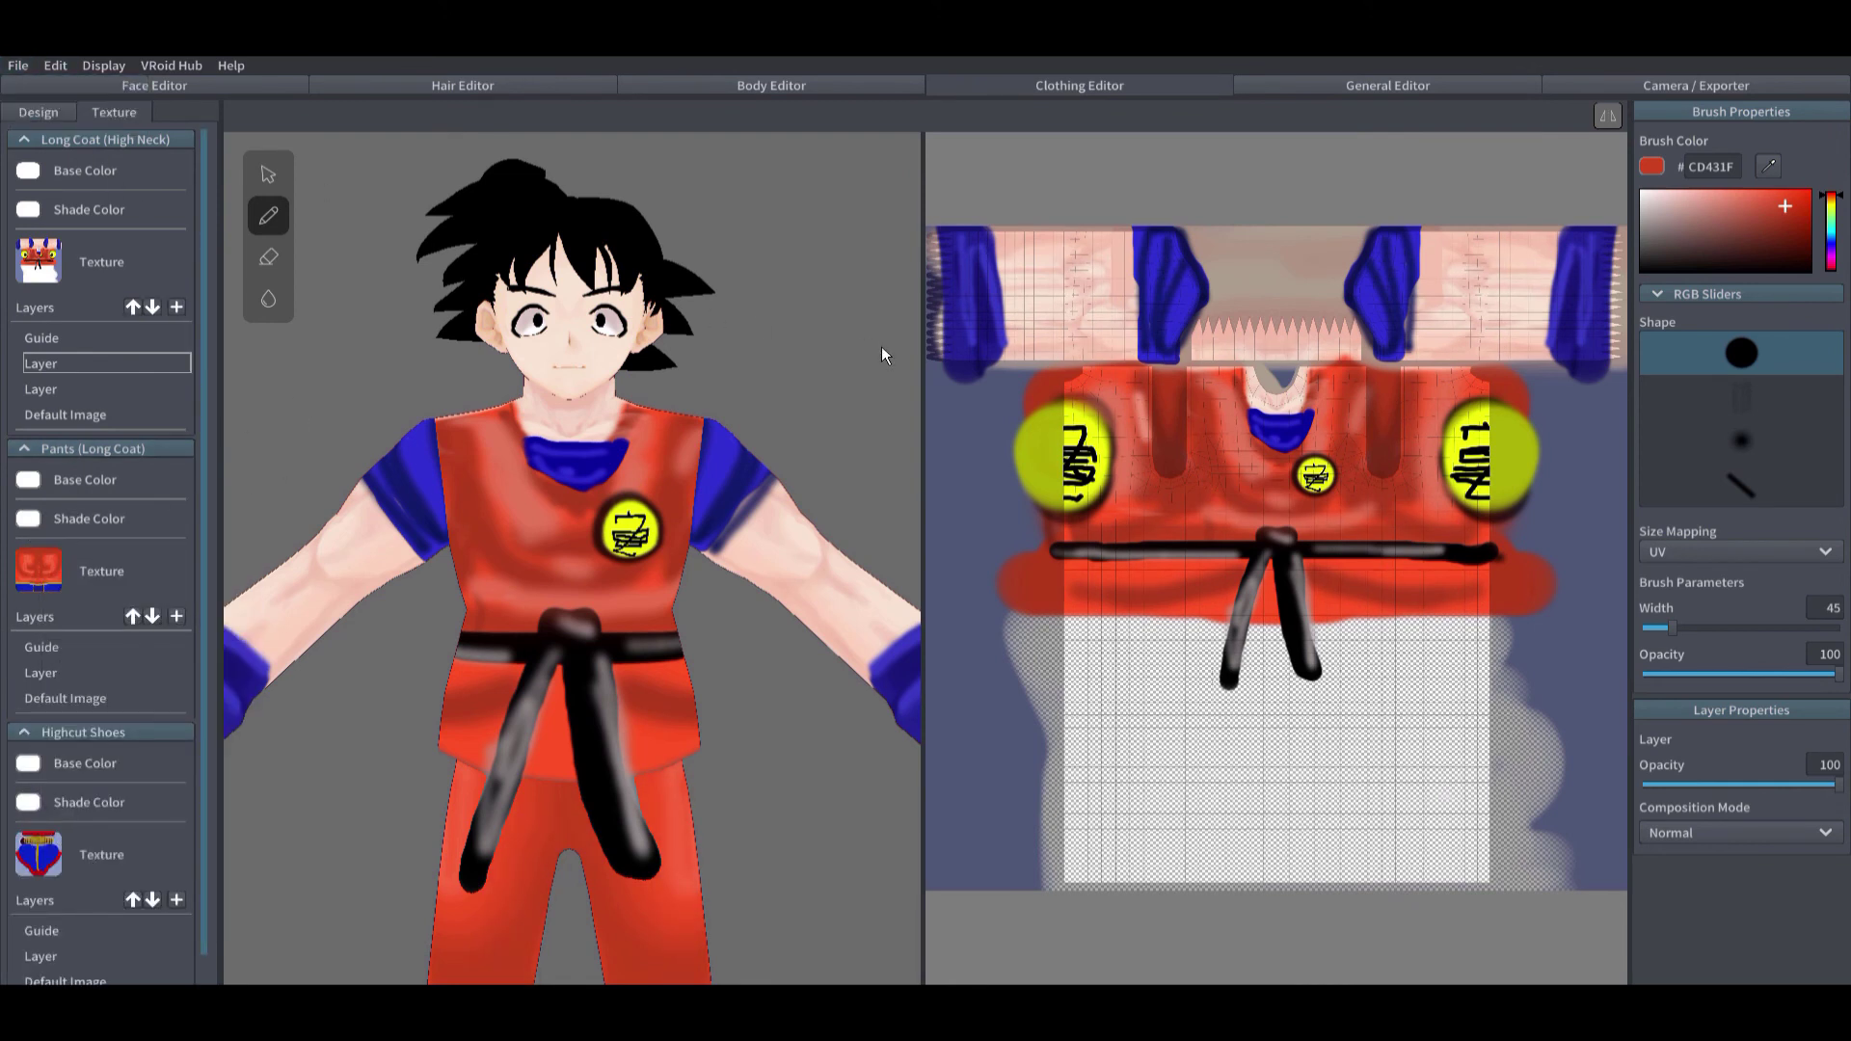
# Step: Preview the Sorrow and Surprise face expressions, and check the posed full-body character from the back and front
pyautogui.click(1598, 88)
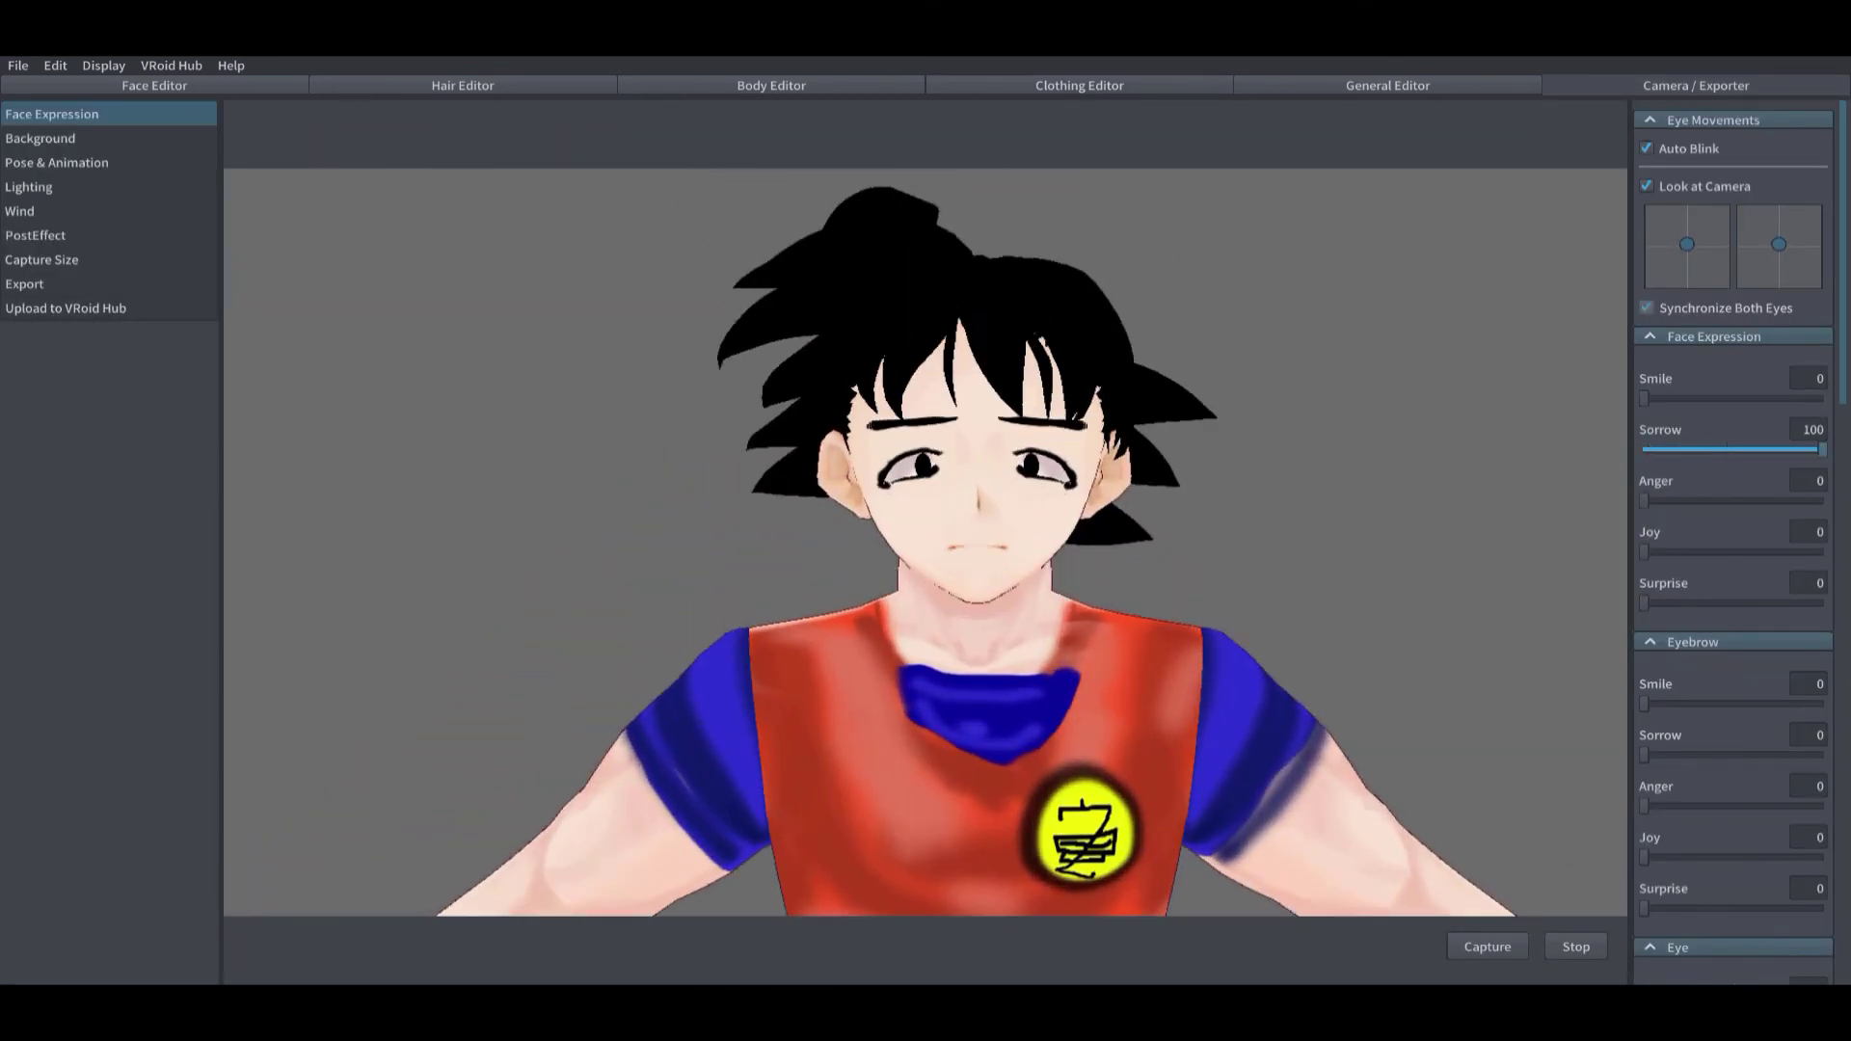
pyautogui.moveTo(1644, 604); pyautogui.dragTo(1726, 605)
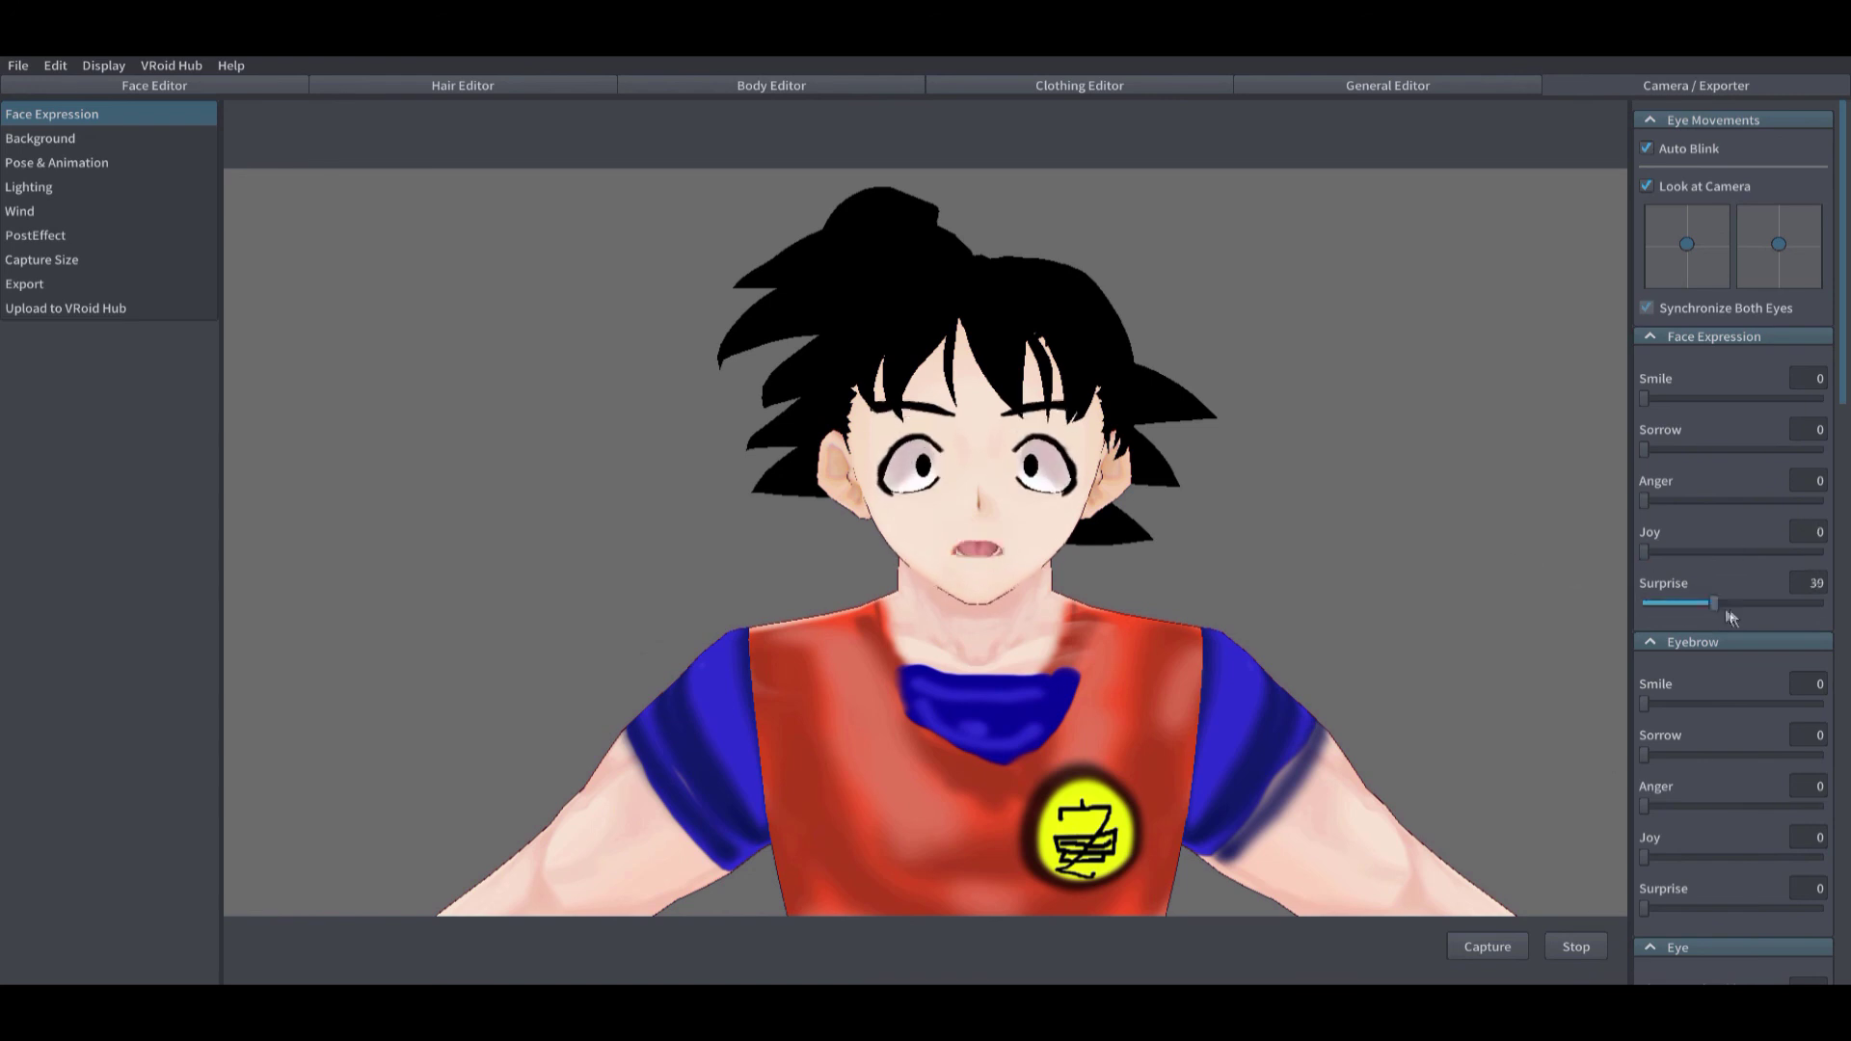
pyautogui.scroll(-7, 1783, 675)
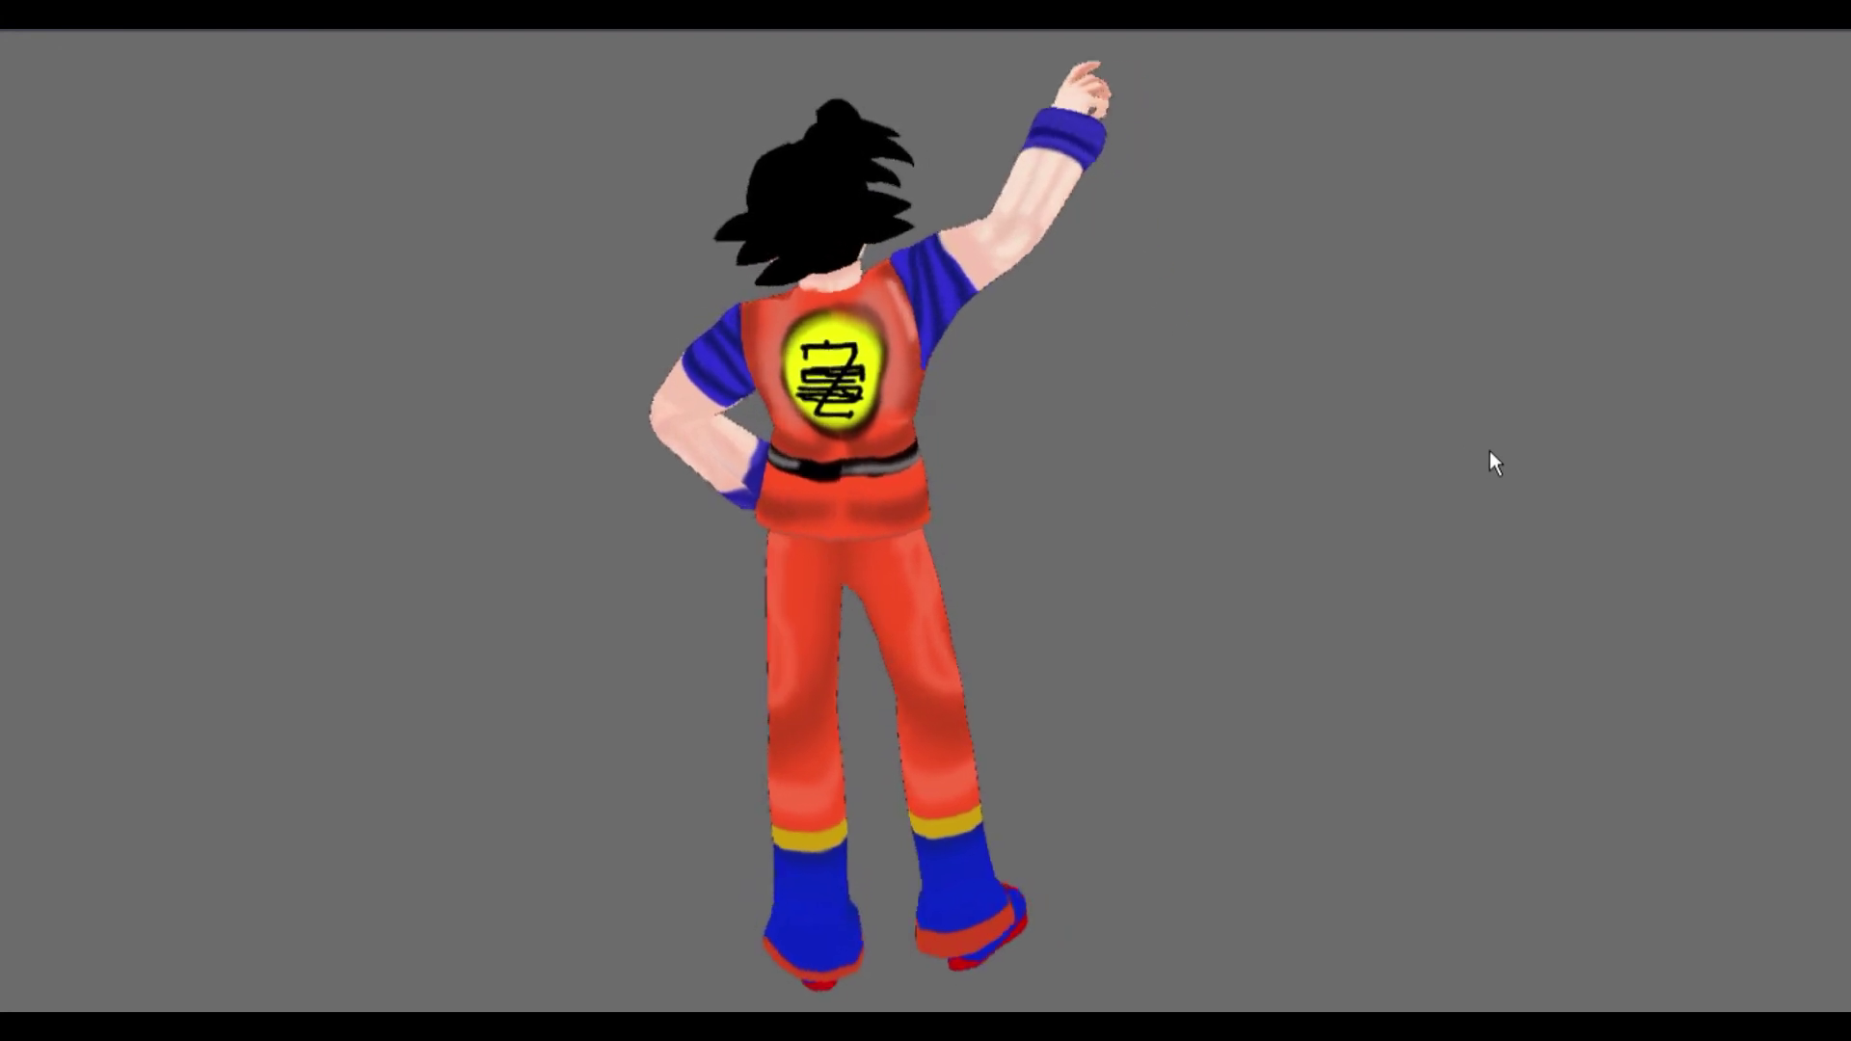
pyautogui.moveTo(544, 302); pyautogui.dragTo(746, 302, button='middle')
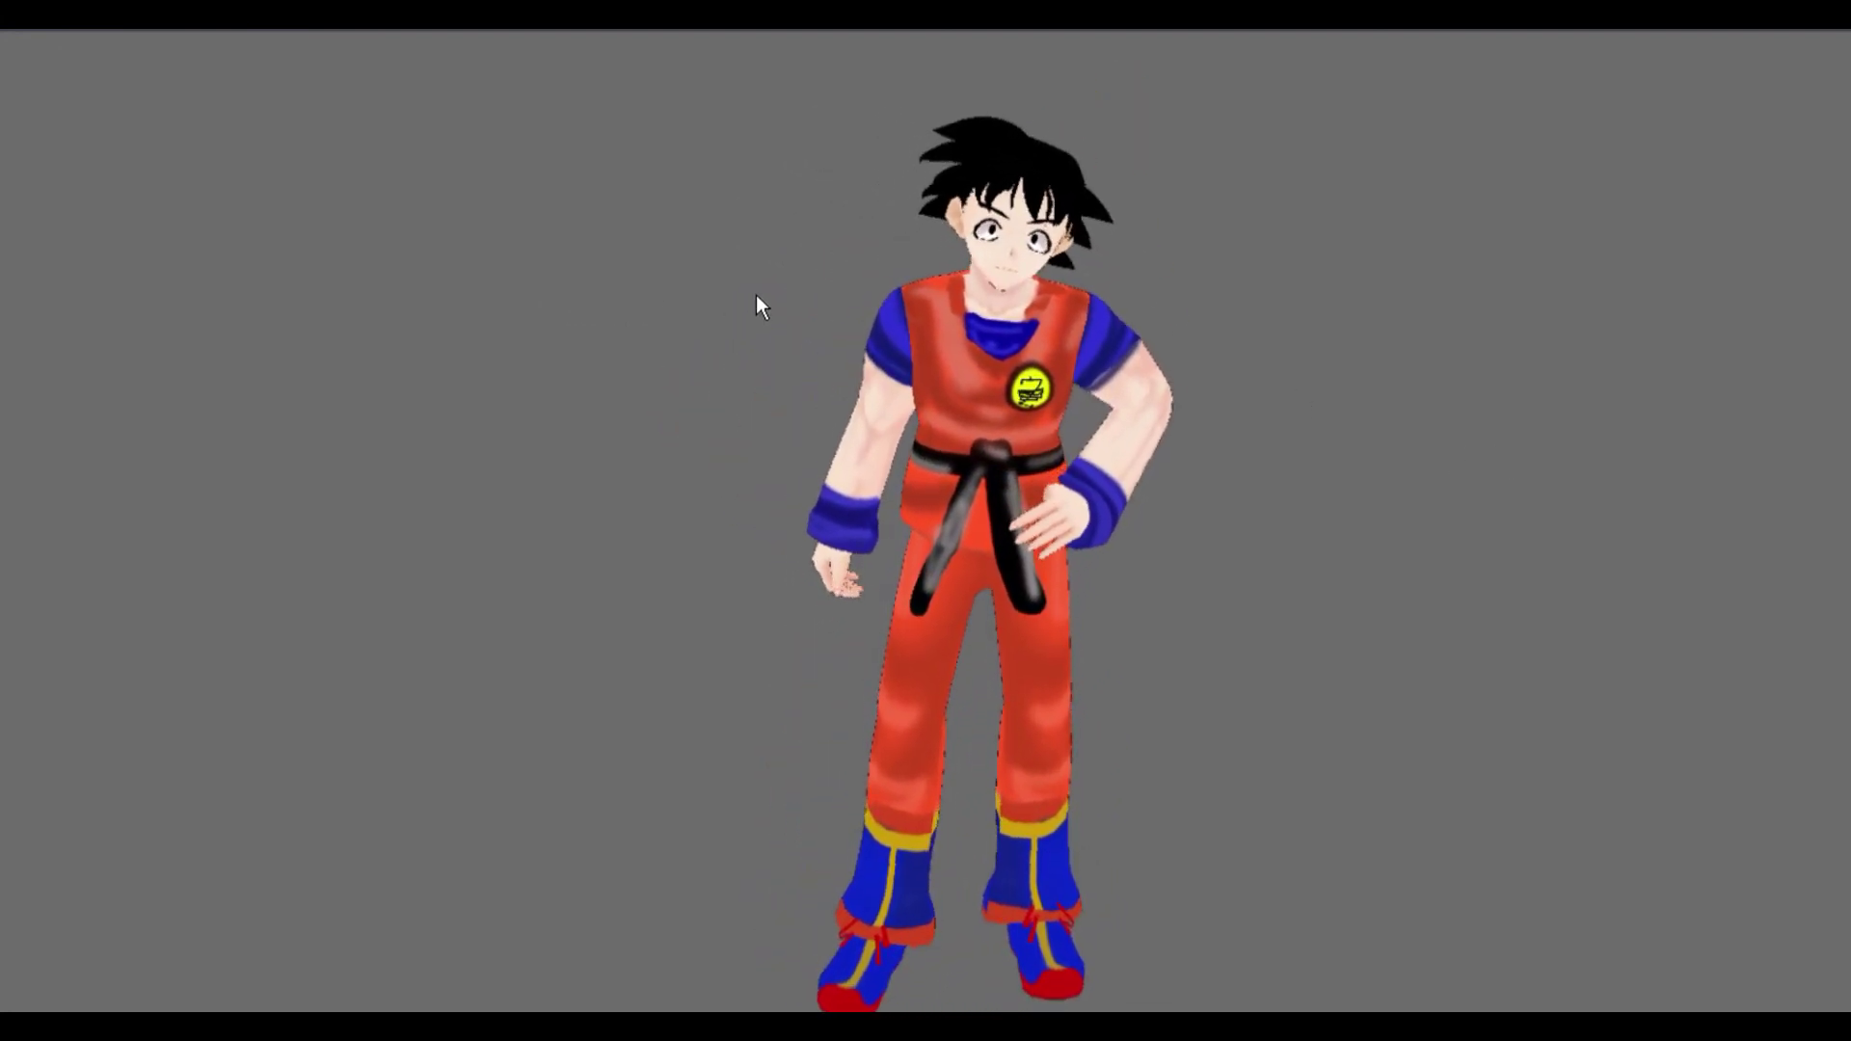
pyautogui.scroll(3, 754, 291)
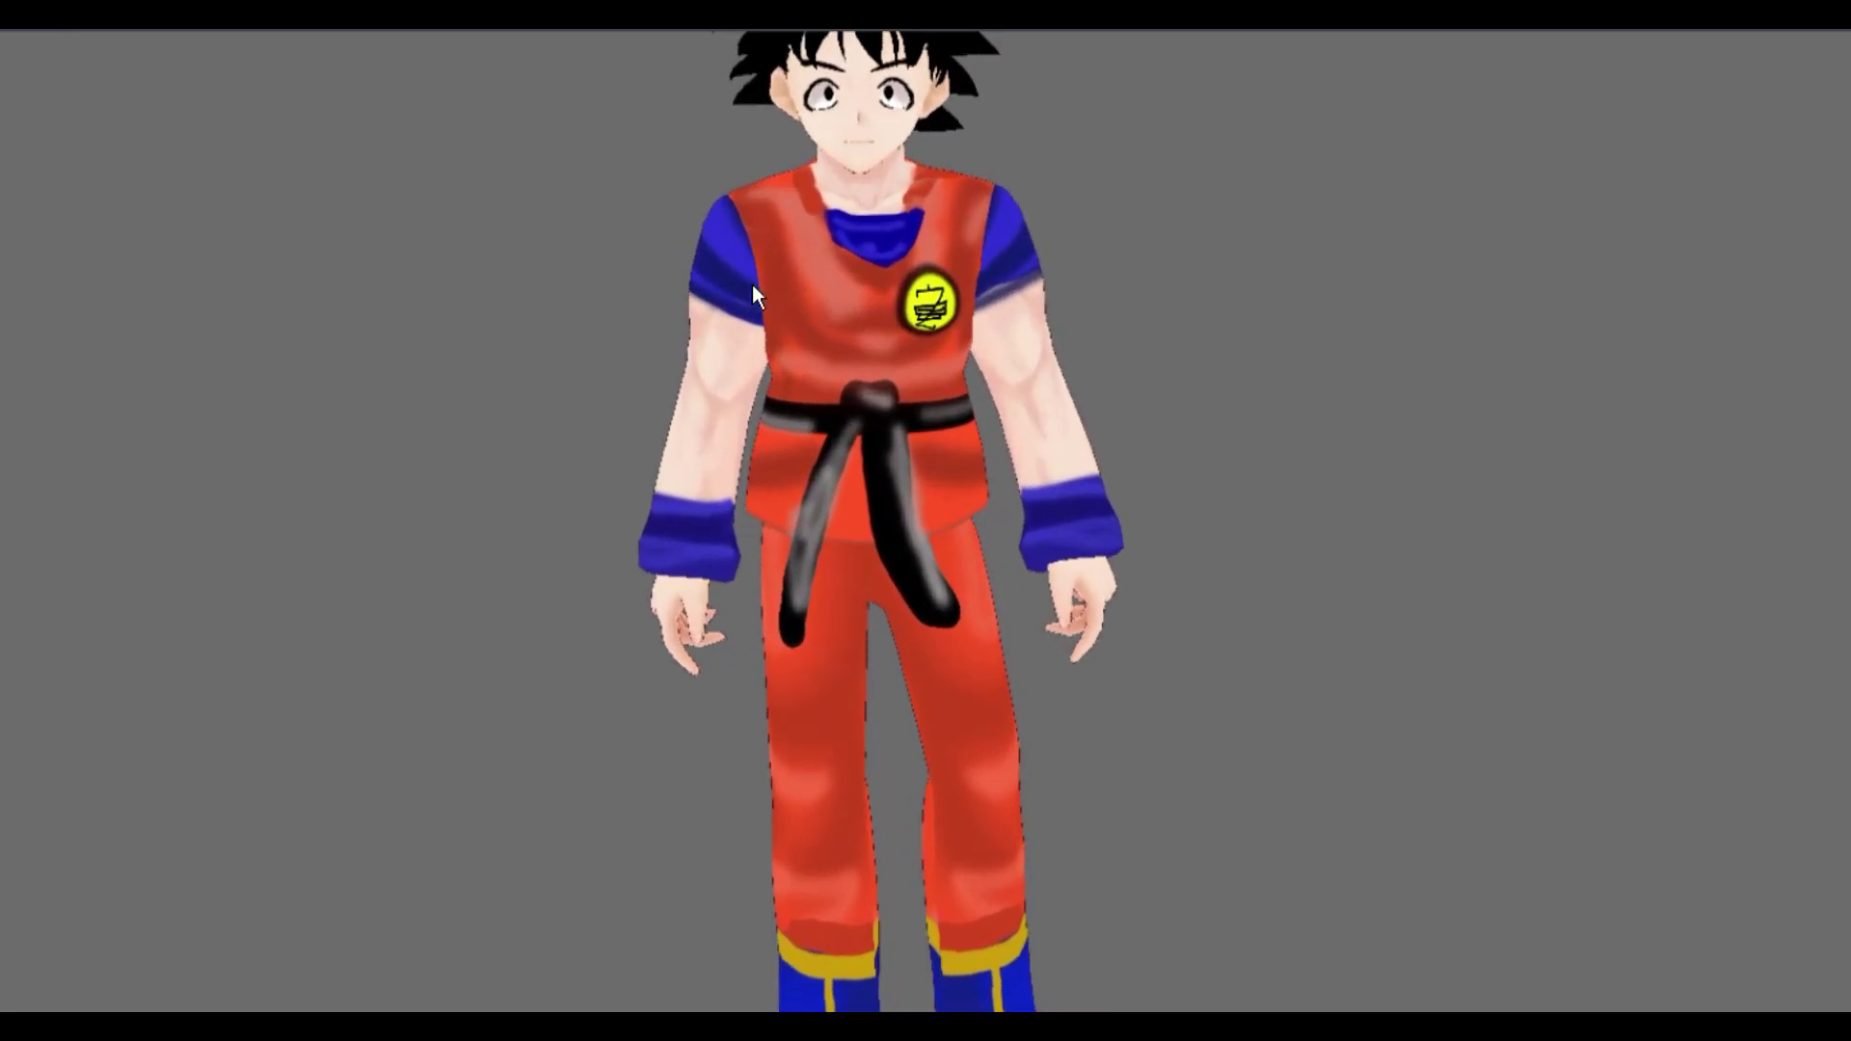